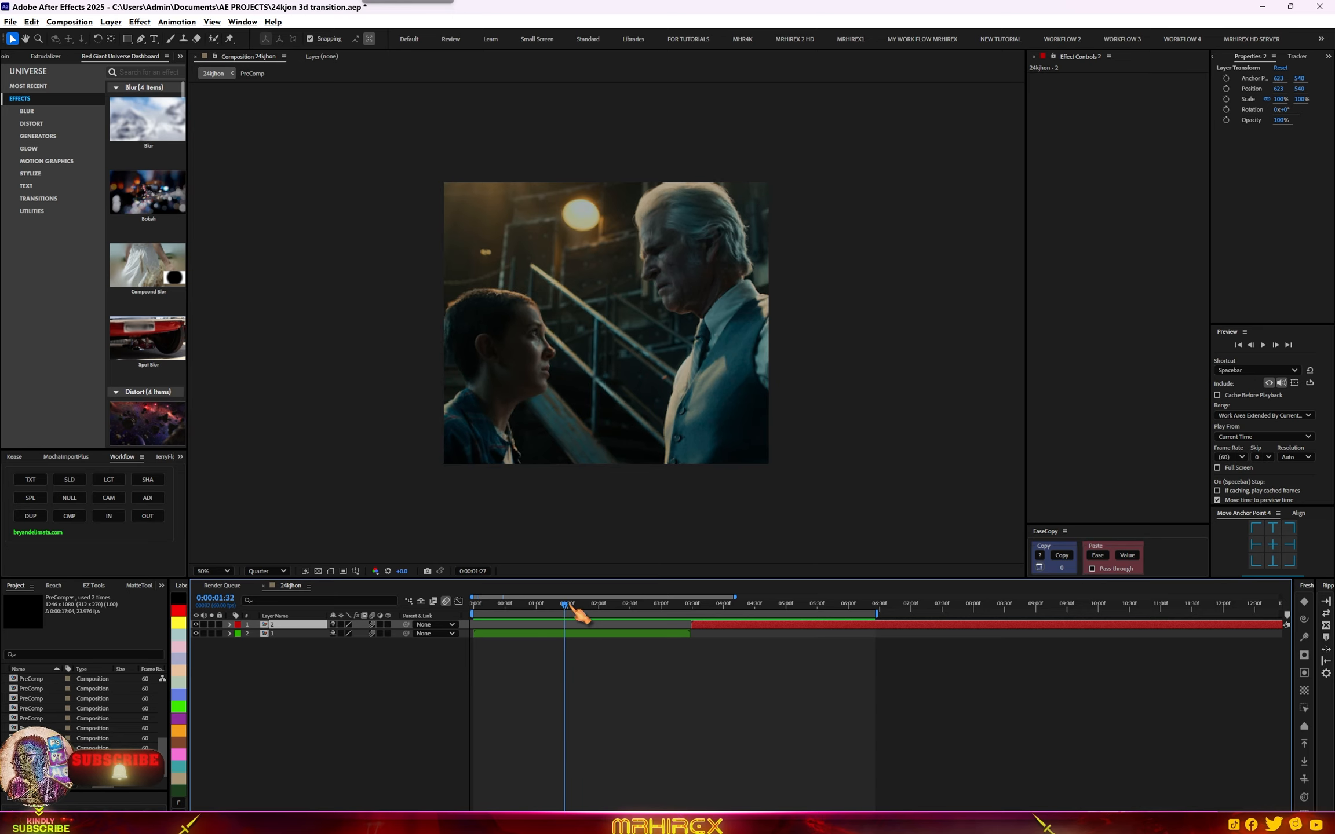
- Add a null object to the composition, rename it control and give it an orange label colour
left_click_drag(565, 605, 738, 609)
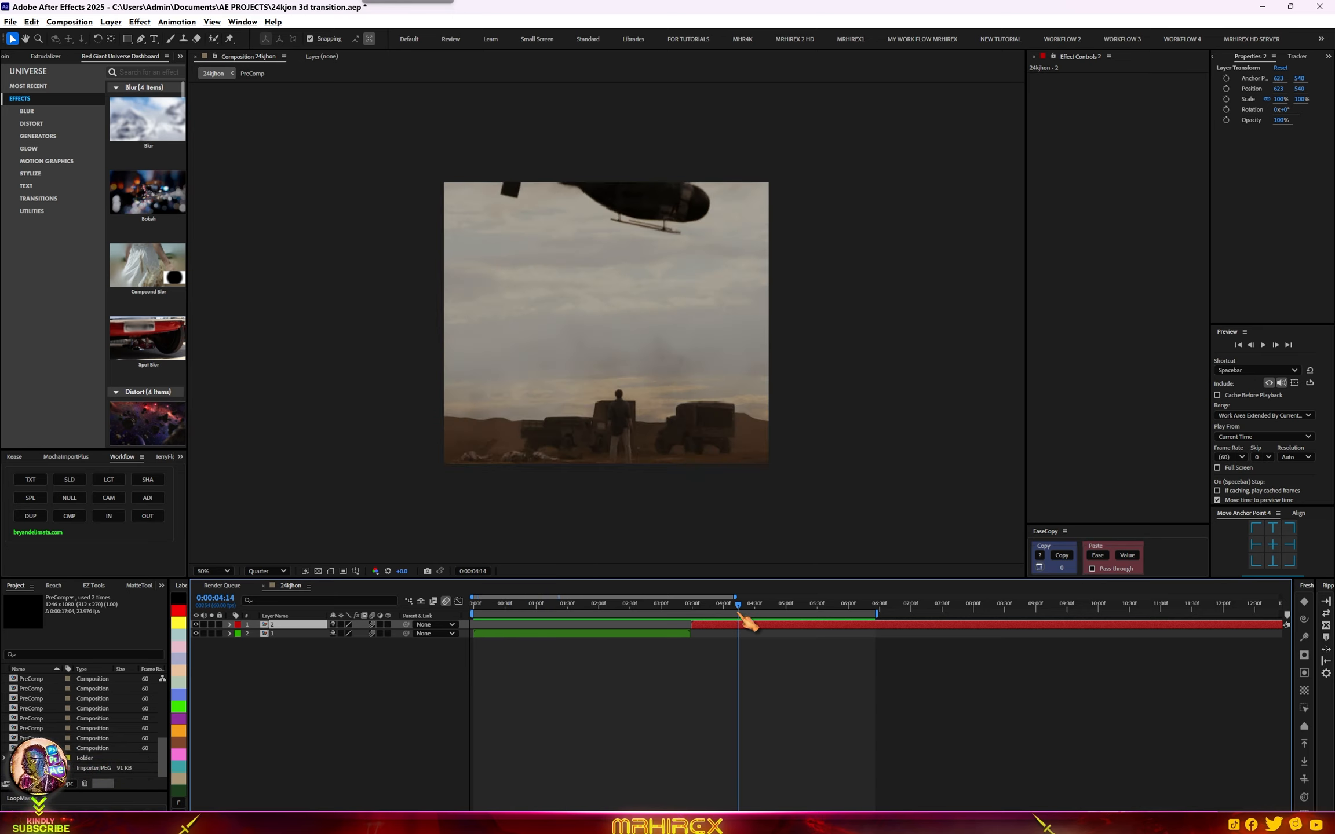
left_click(602, 634)
right_click(385, 685)
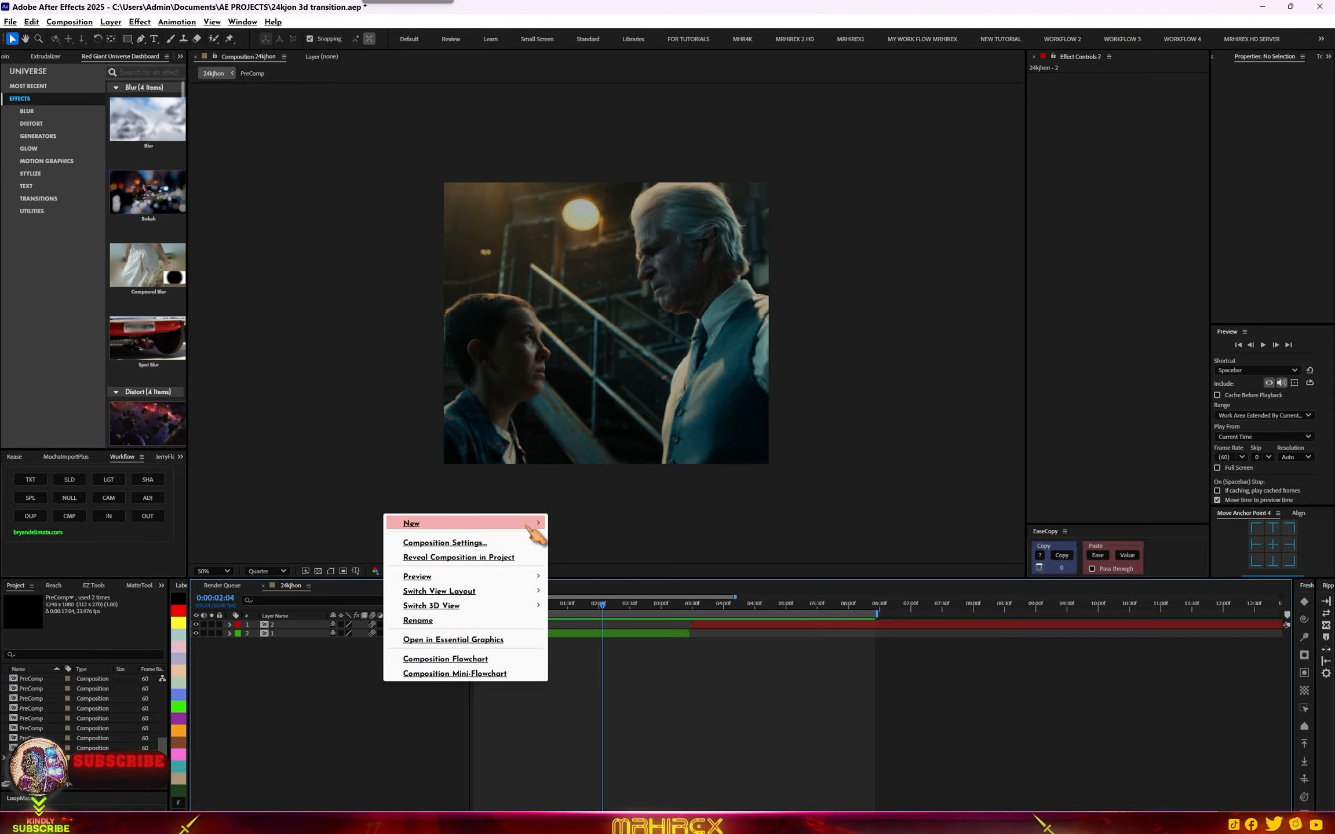
mouse_move(529, 526)
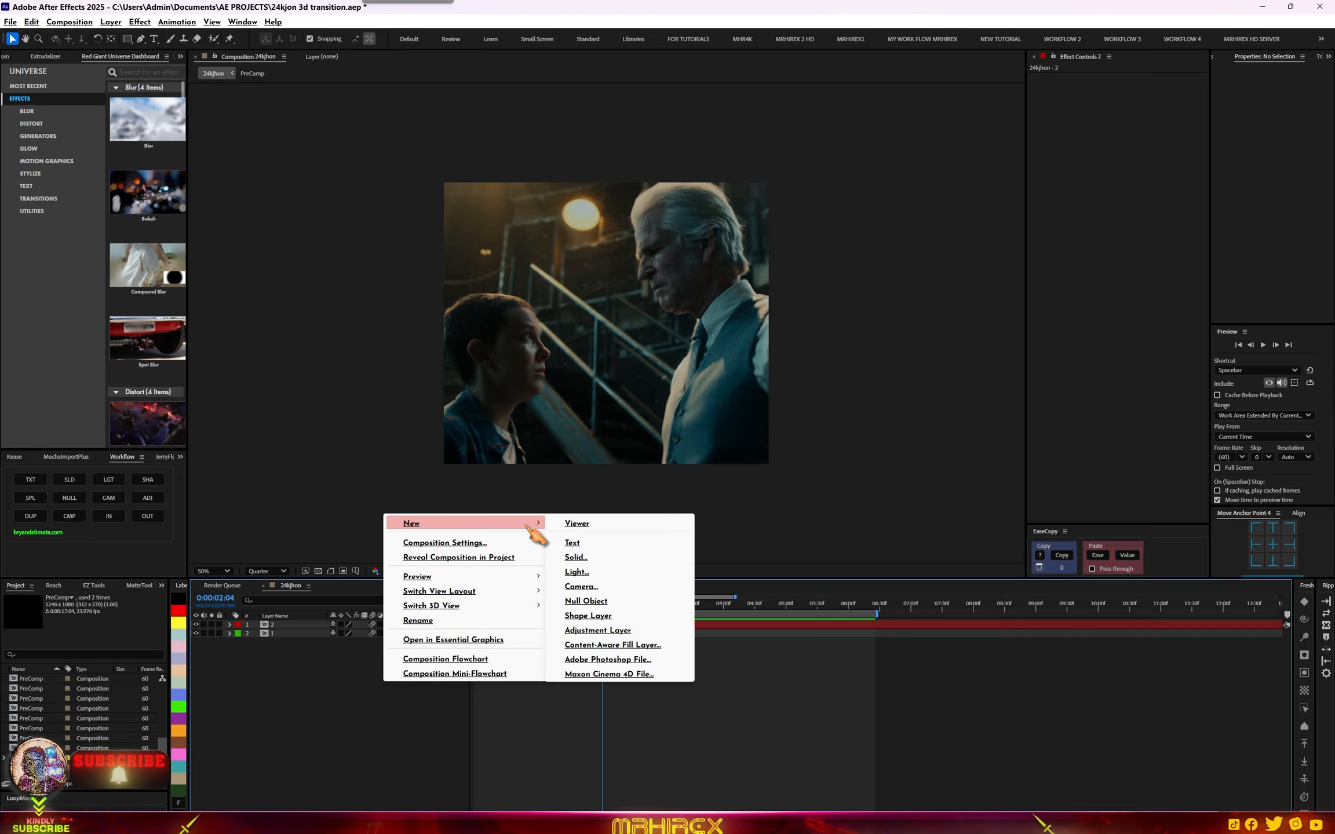
left_click(605, 601)
type("control")
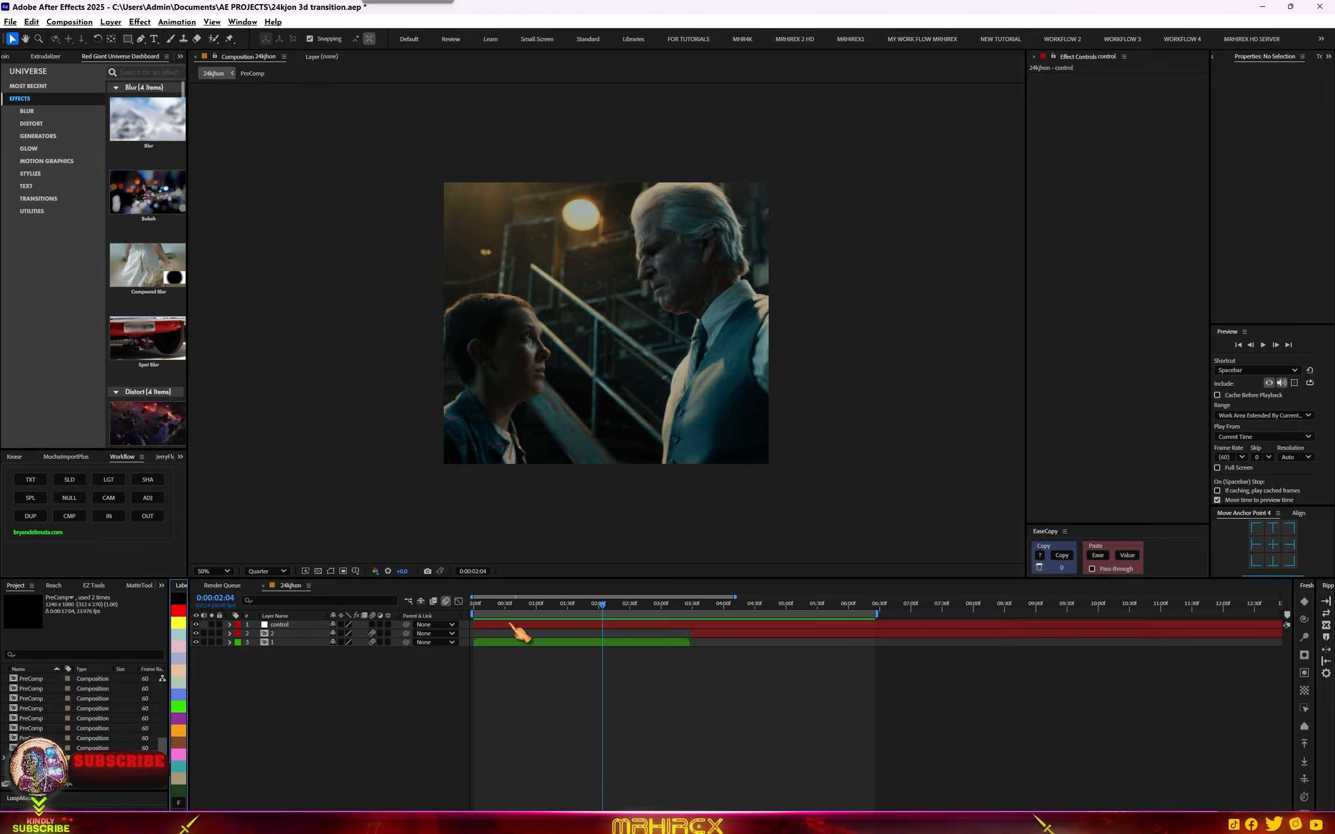
key("Return")
left_click(179, 733)
left_click(669, 553)
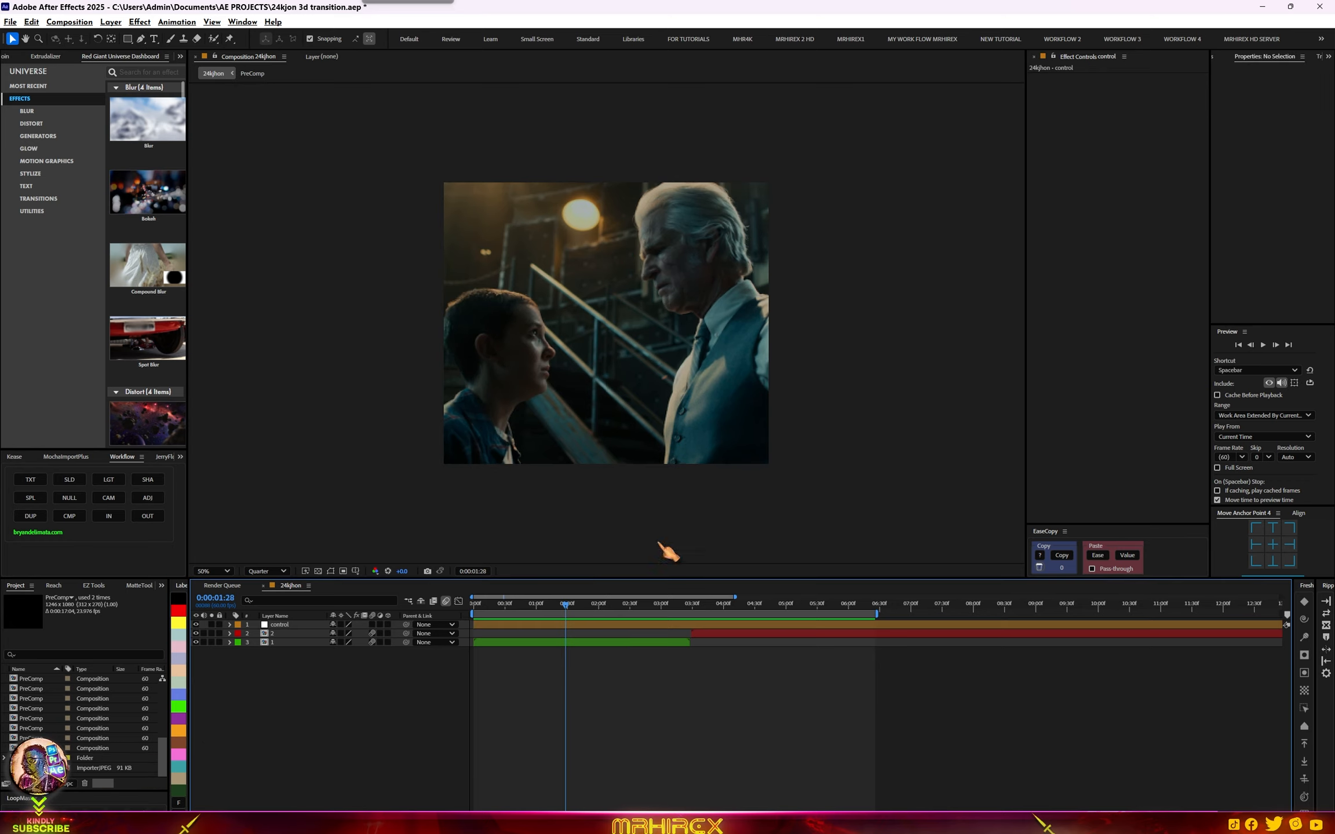
- Place layer 2 beneath layer 1 with its X position at 1869 and shift it to start at 0:00:01:25
left_click(601, 641)
left_click(666, 371)
left_click_drag(694, 609, 727, 622)
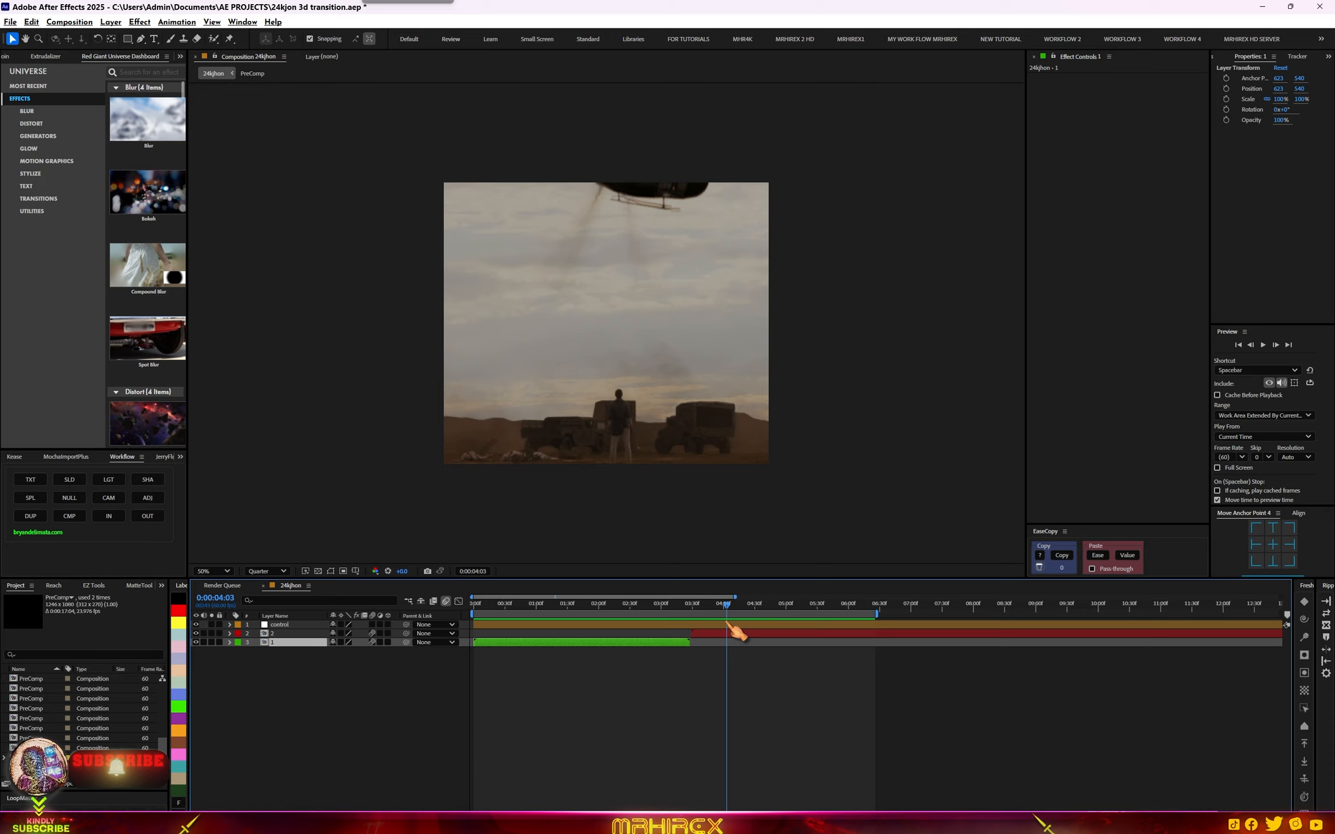
left_click(731, 632)
key("space")
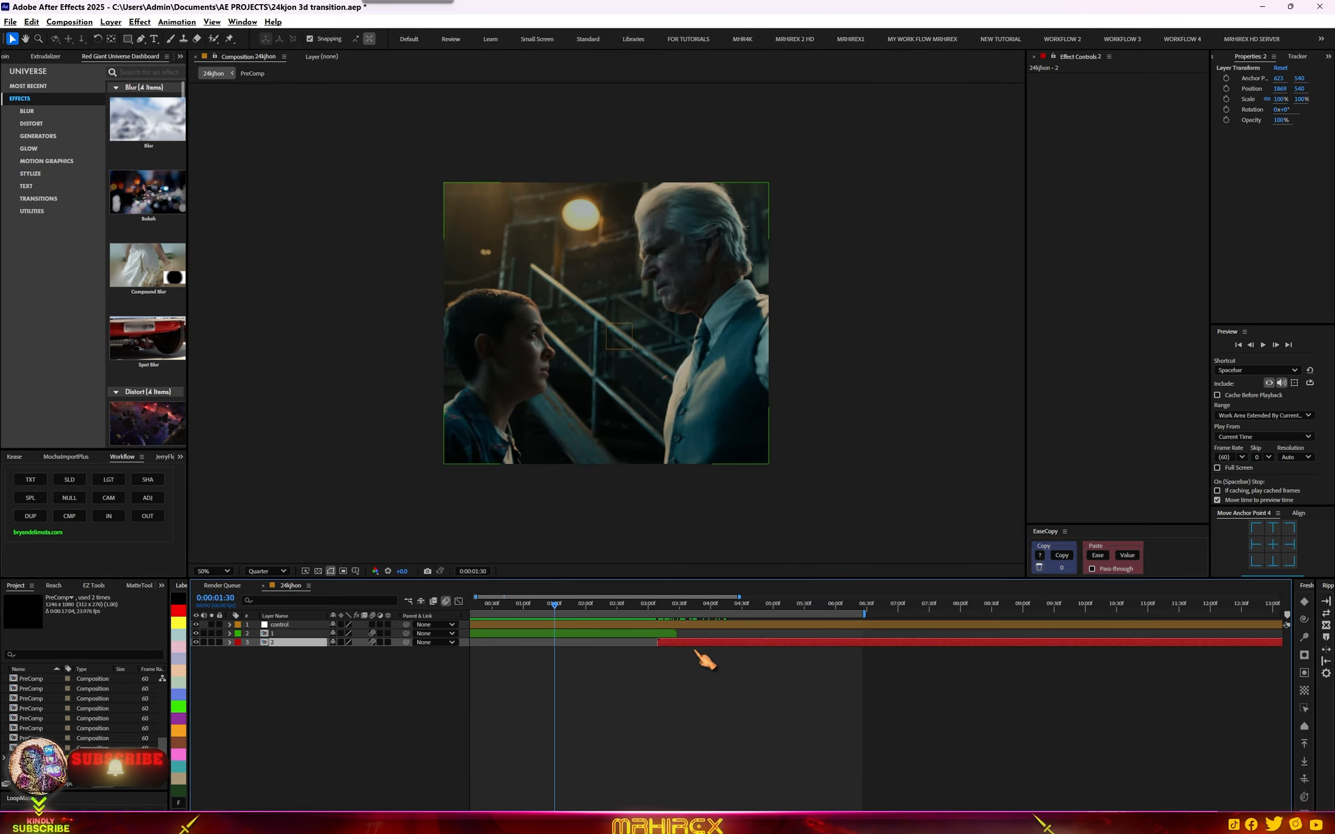
left_click_drag(700, 643, 596, 643)
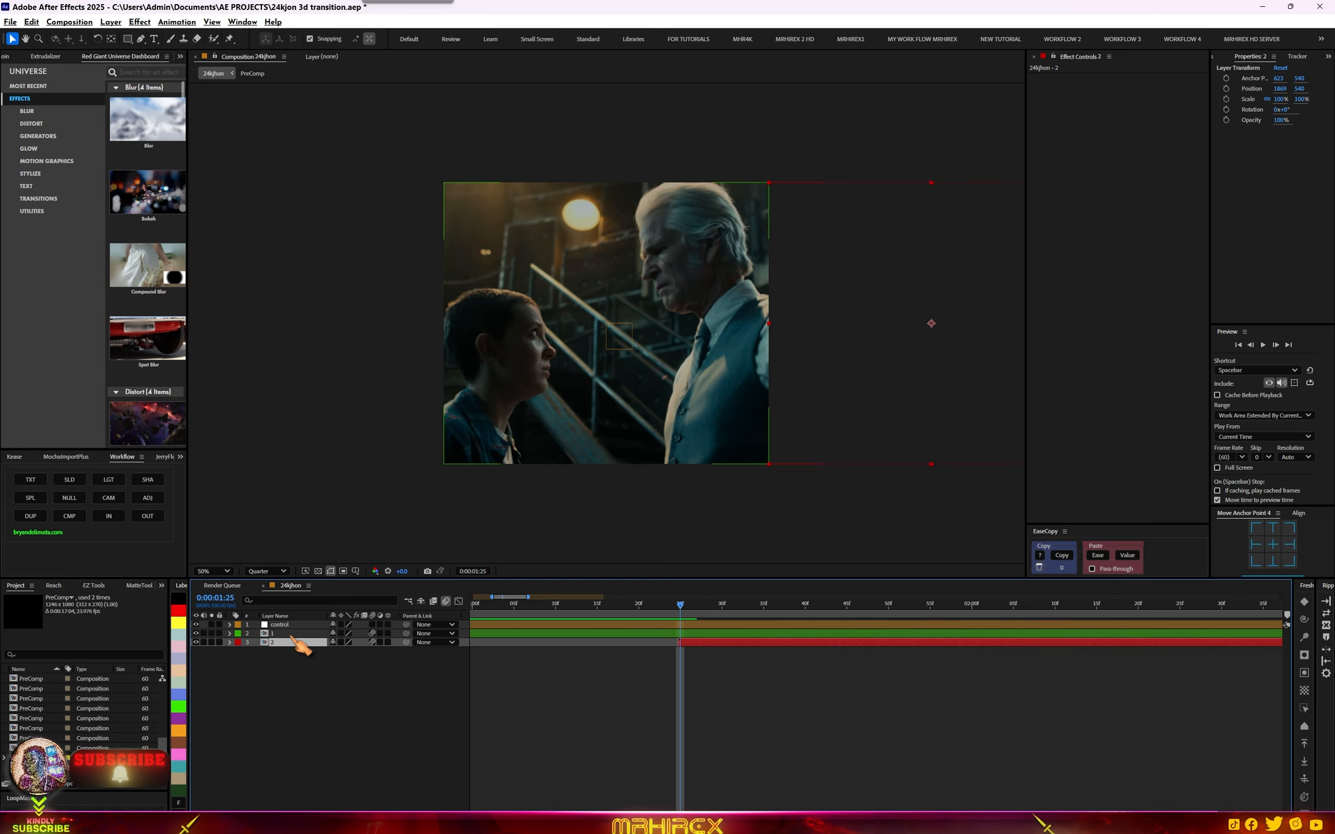
- Parent layers 1 and 2 to the control null and add a Position keyframe on control at 0:00:01:25
left_click(292, 635, "shift")
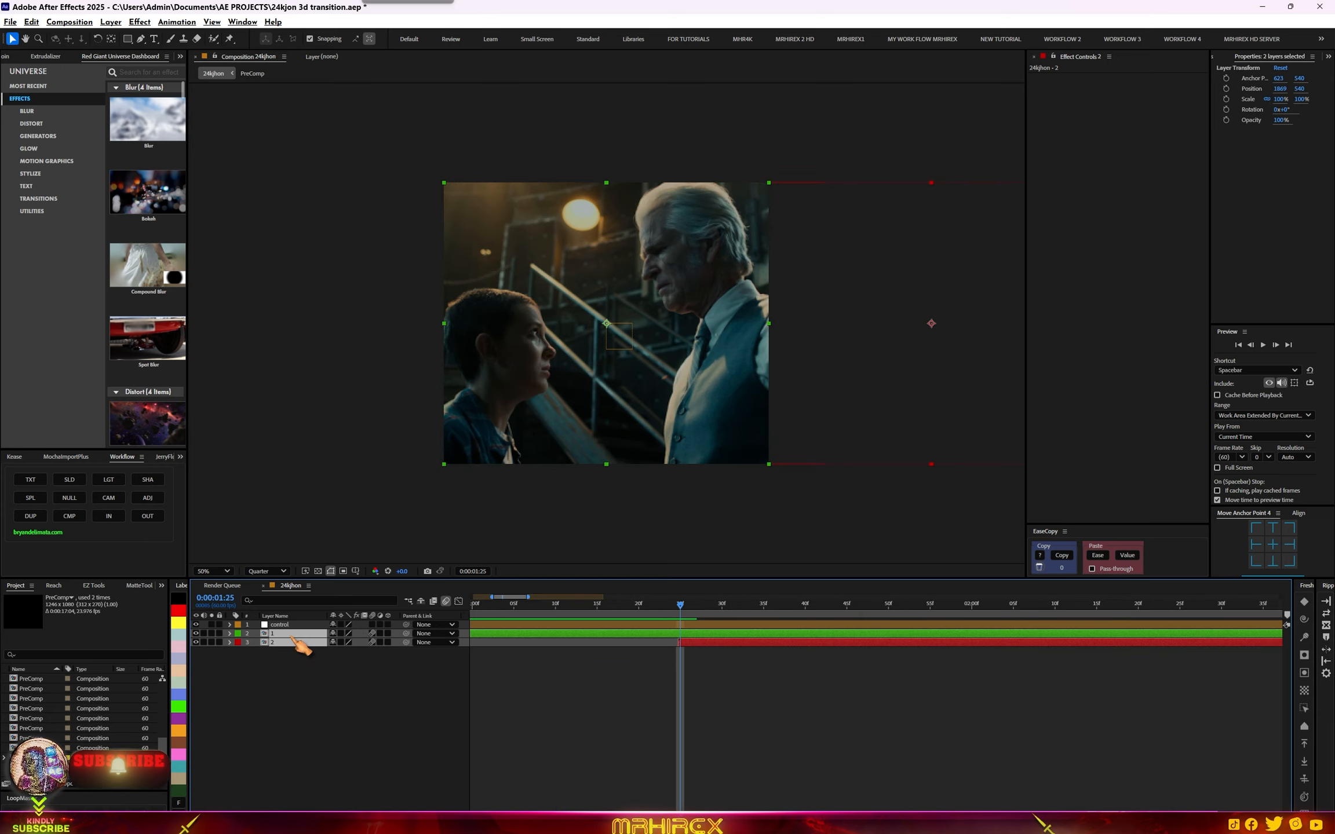
left_click_drag(406, 642, 279, 624)
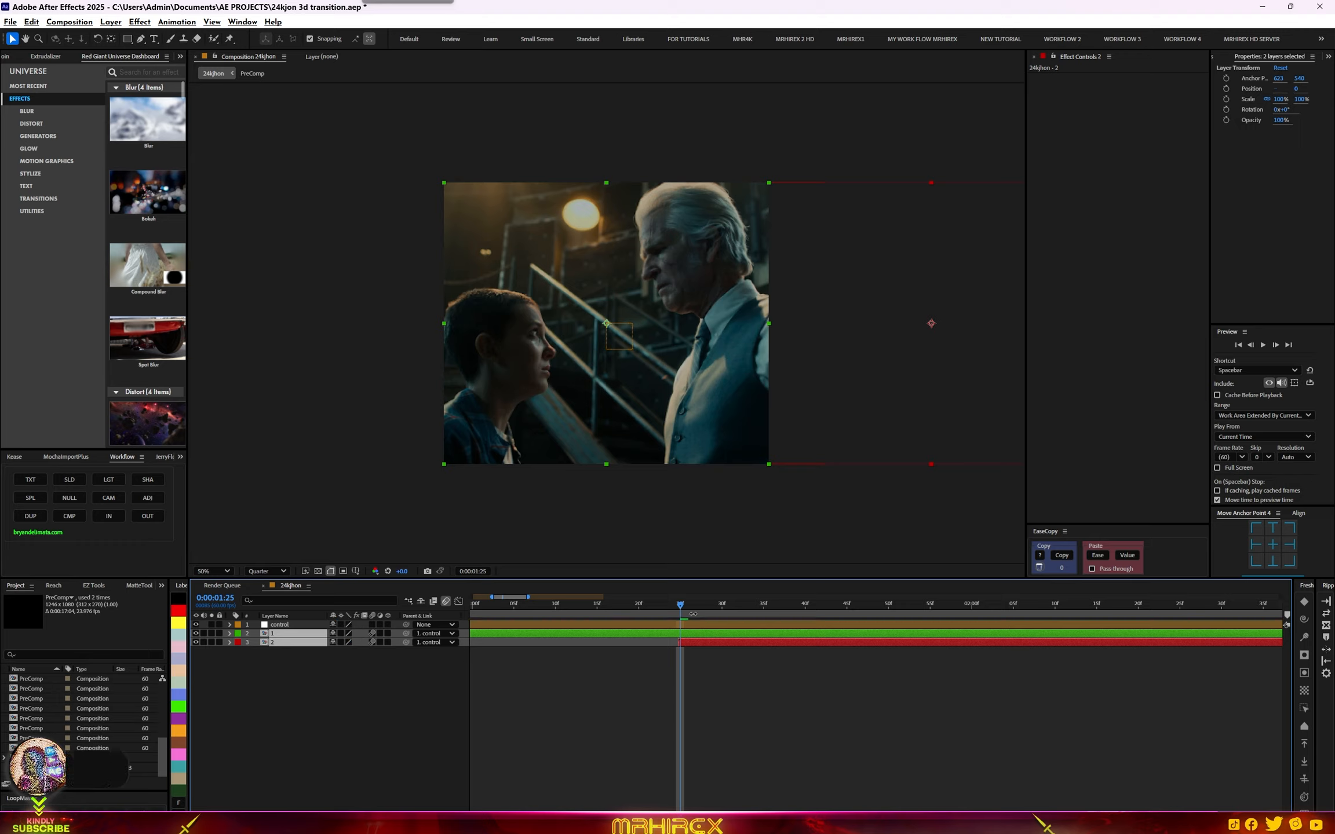
left_click(289, 625)
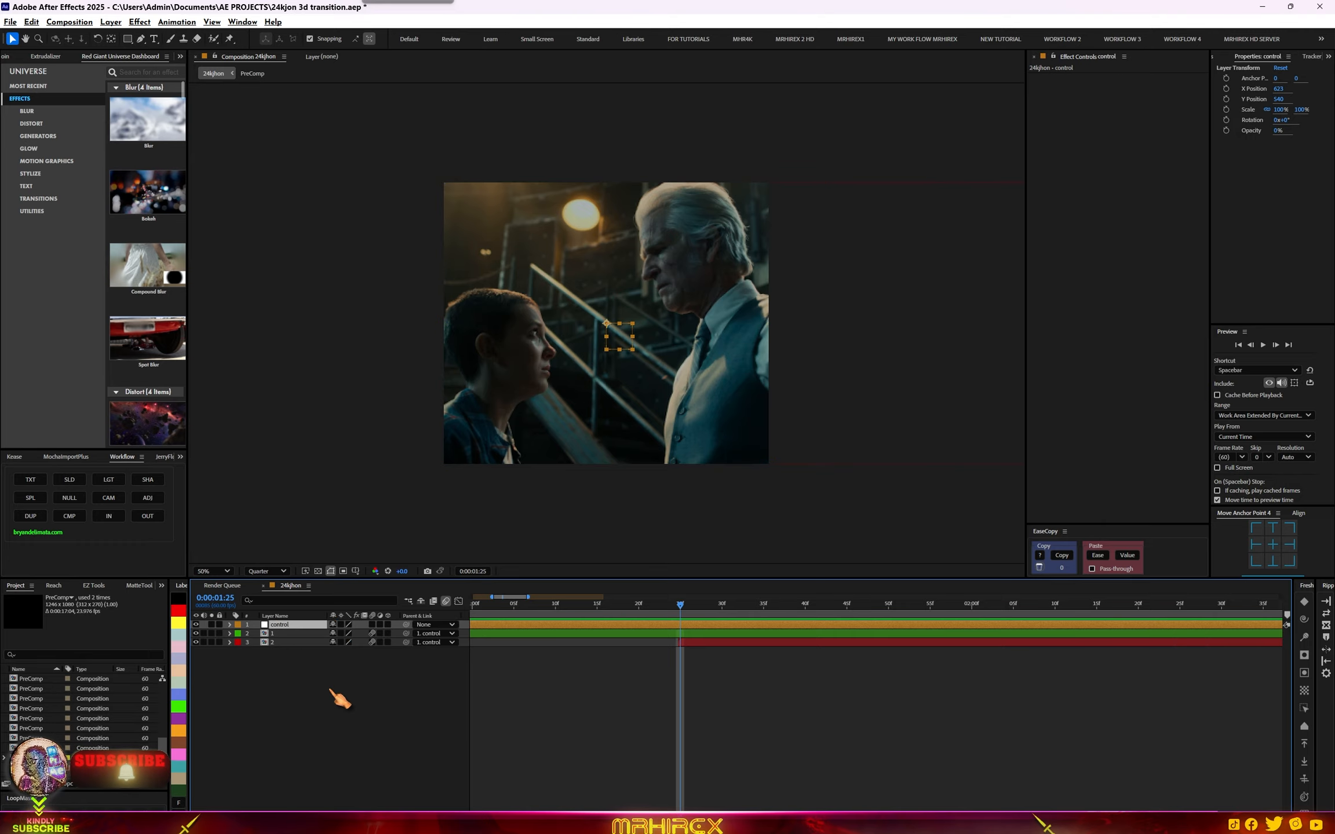
key("p")
left_click(256, 633)
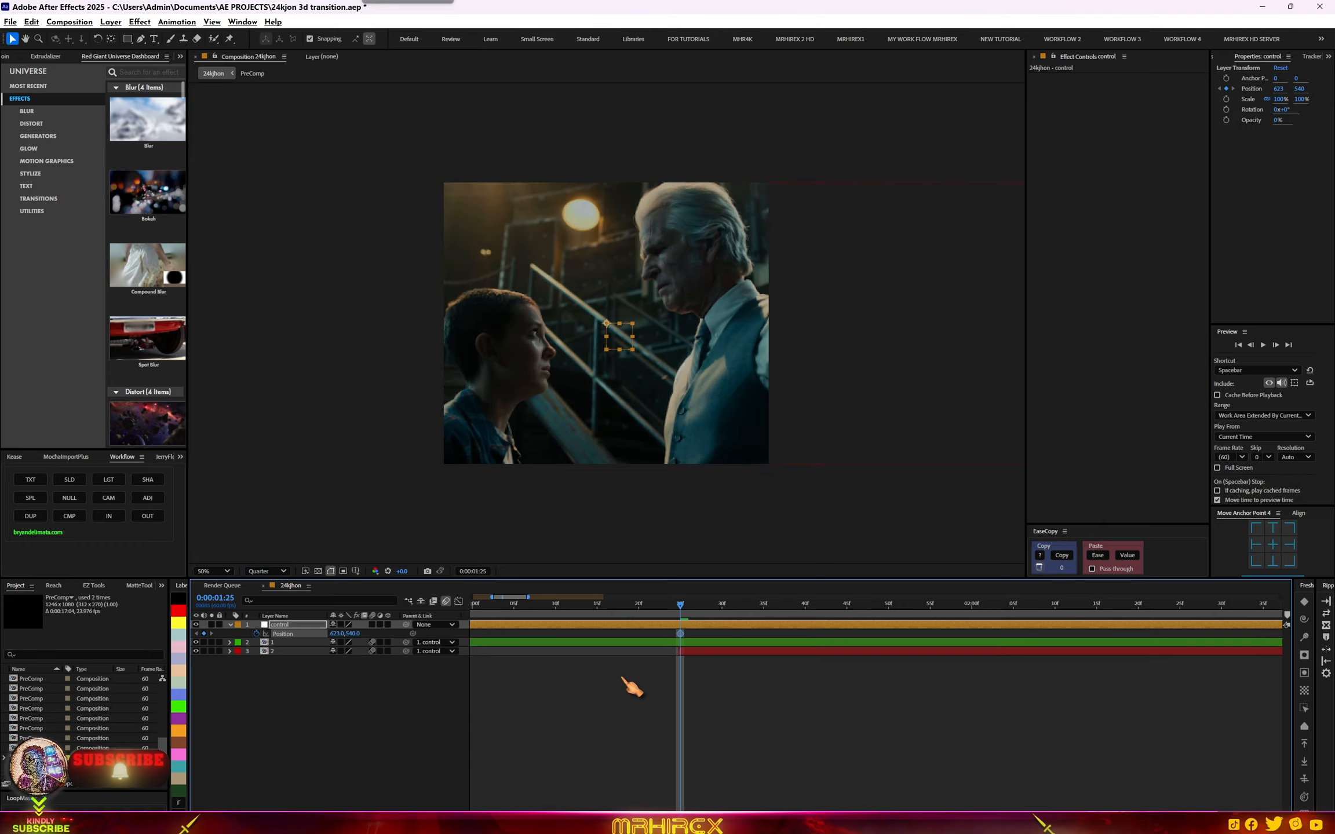
- Add a second Position keyframe on the control null at 0:00:03:16 with the X value at -624
scroll(602, 741, "down", 3)
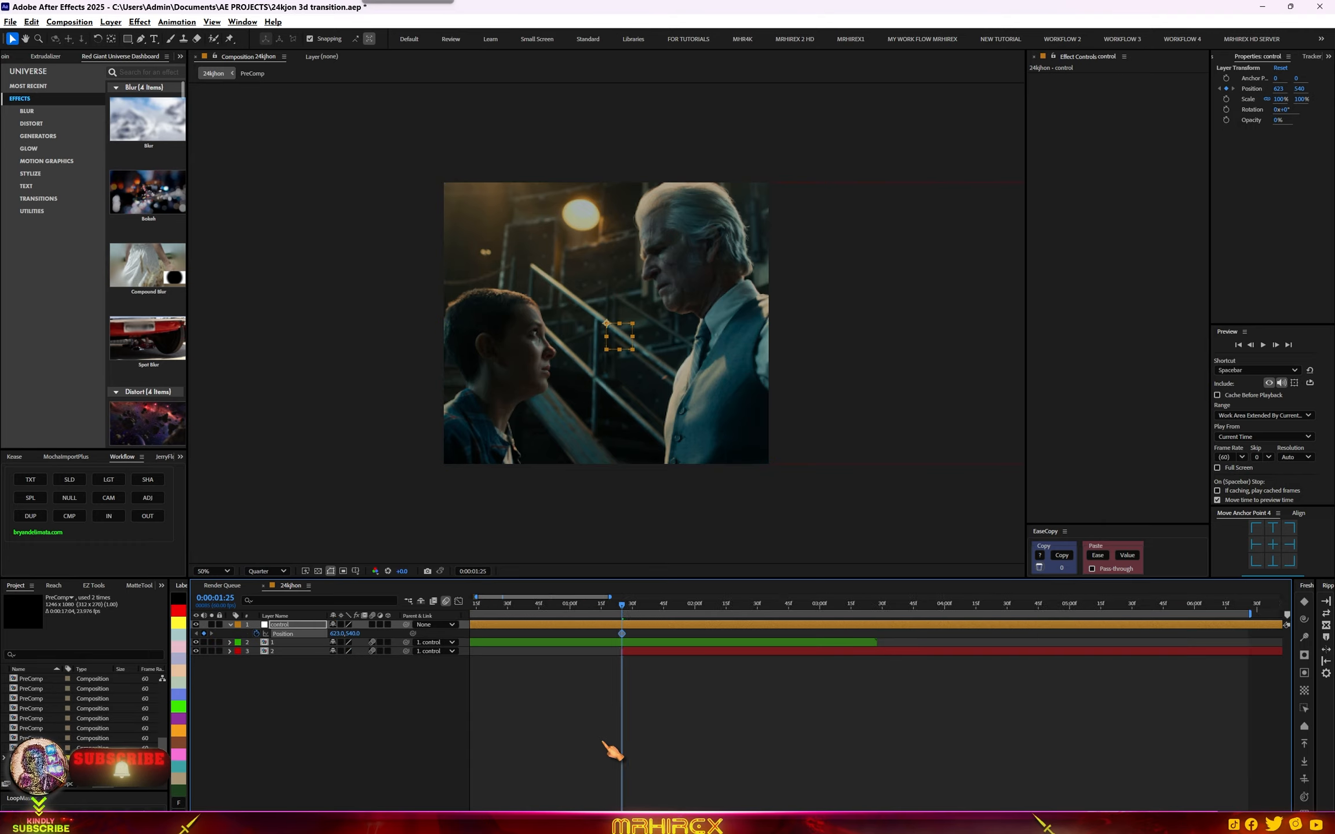
left_click_drag(574, 606, 691, 636)
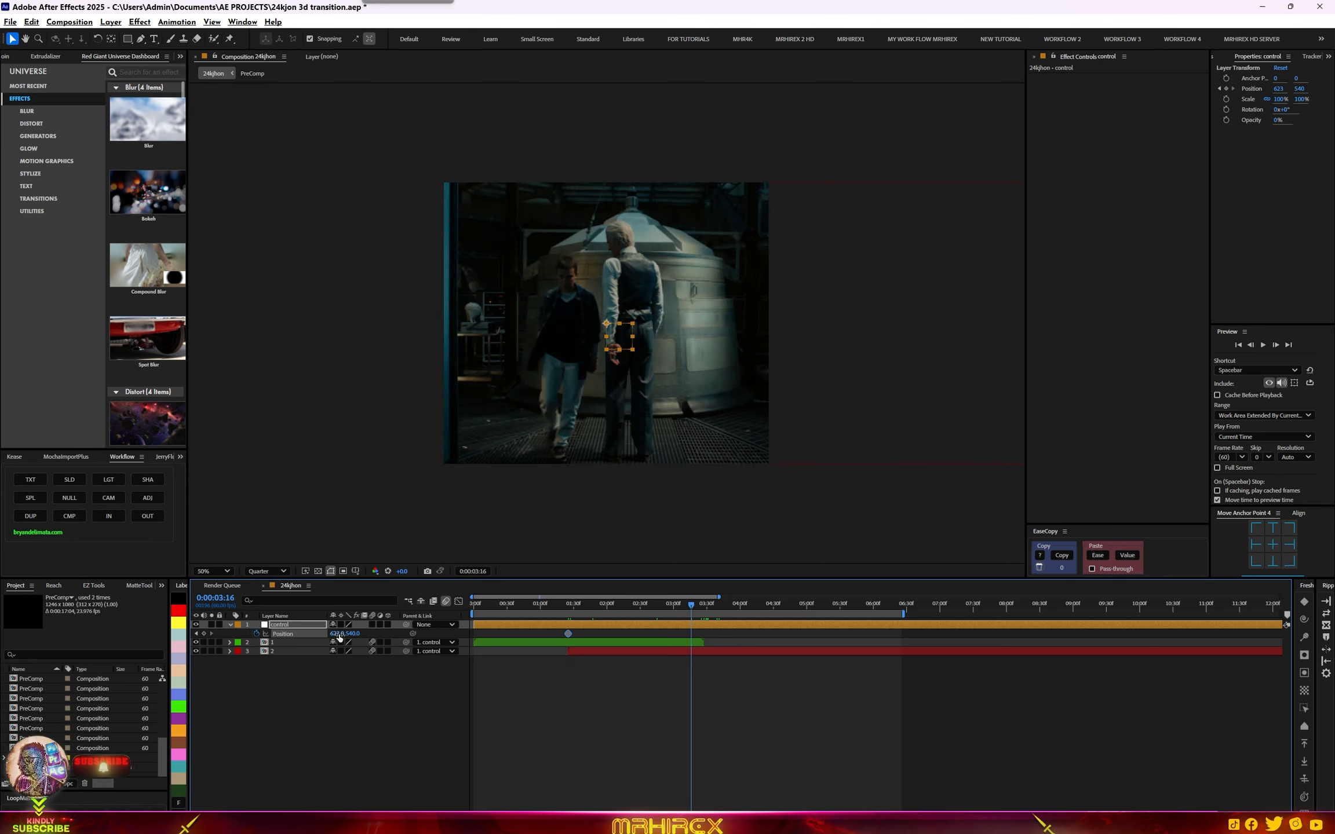
left_click_drag(337, 634, 162, 636)
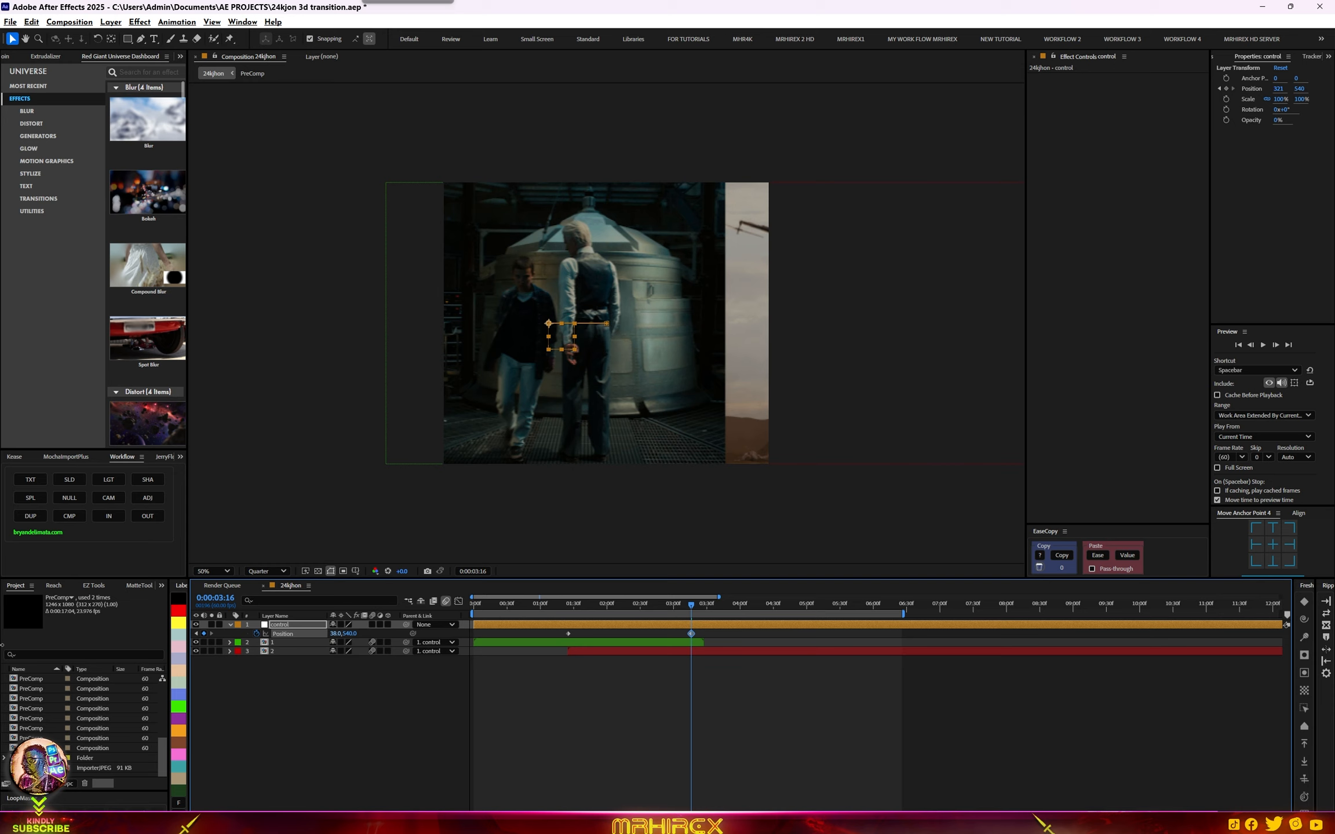
left_click_drag(339, 634, 110, 637)
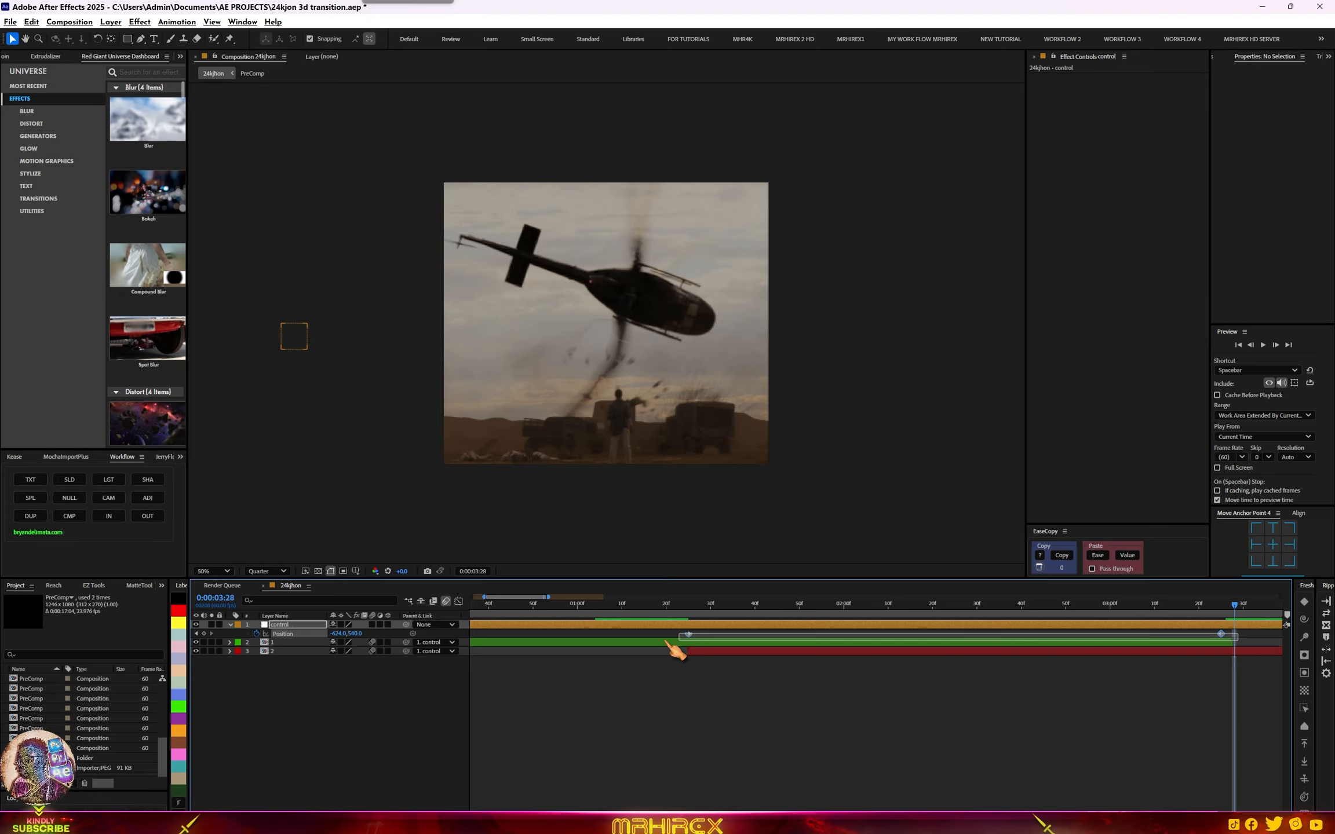
- Apply Easy Ease to both control Position keyframes and shape their speed graph into a steep central peak
right_click(689, 634)
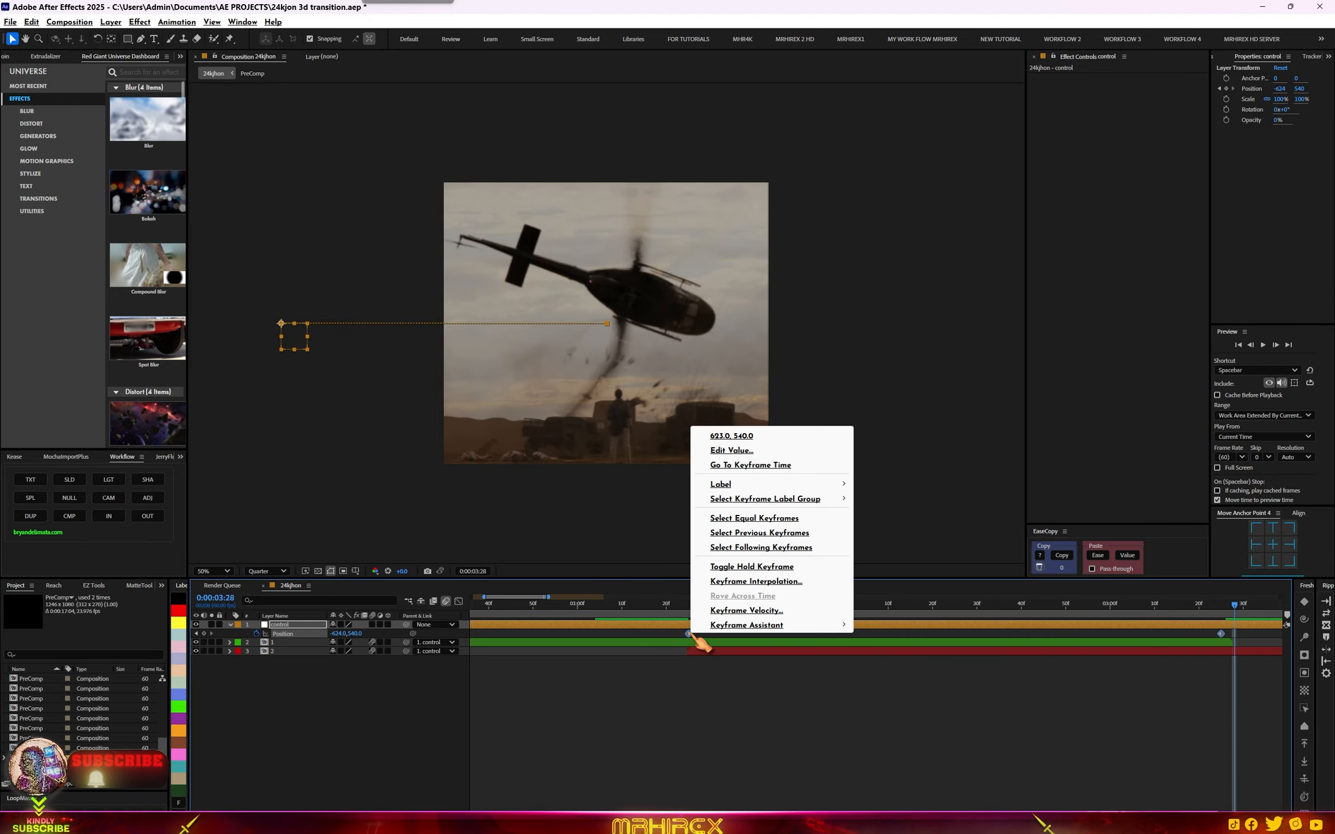
mouse_move(753, 625)
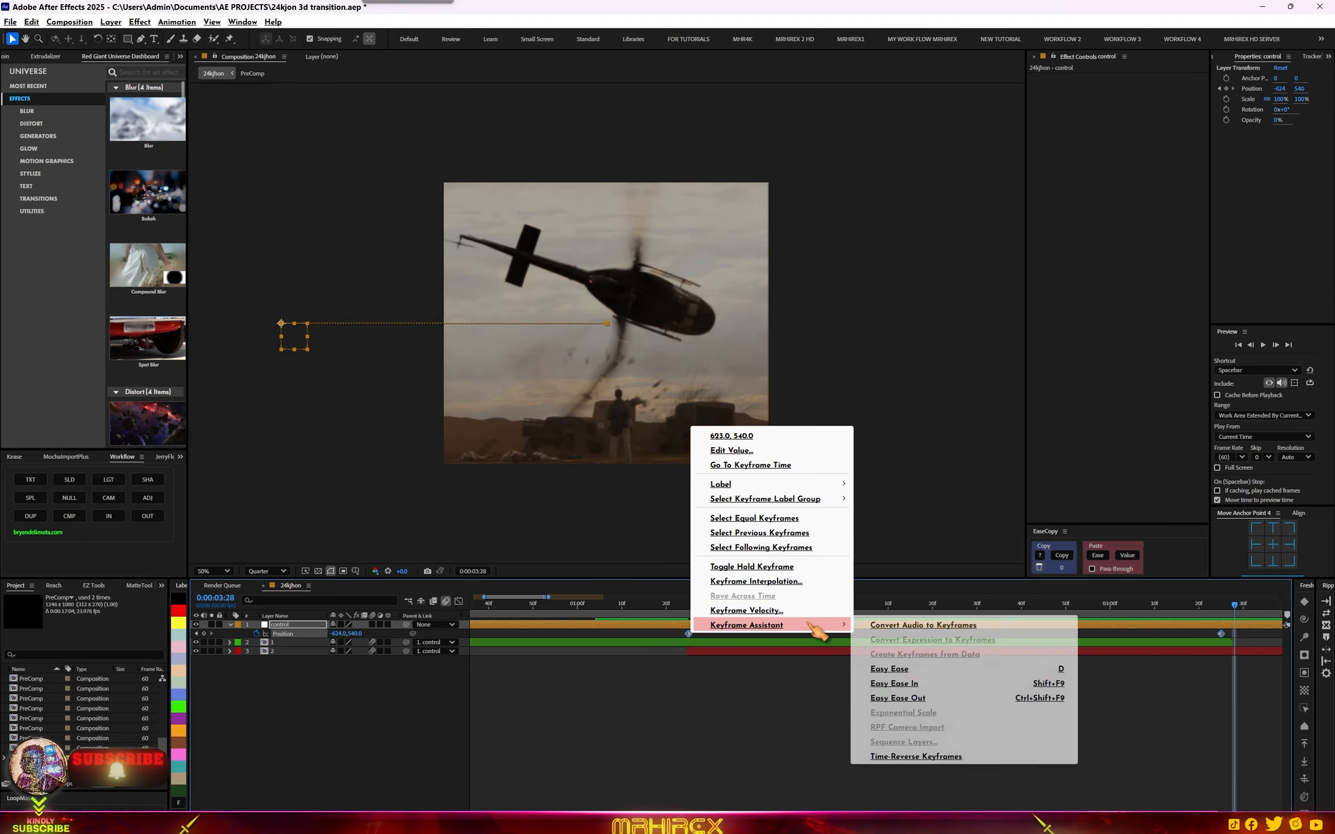
left_click(907, 668)
left_click(458, 601)
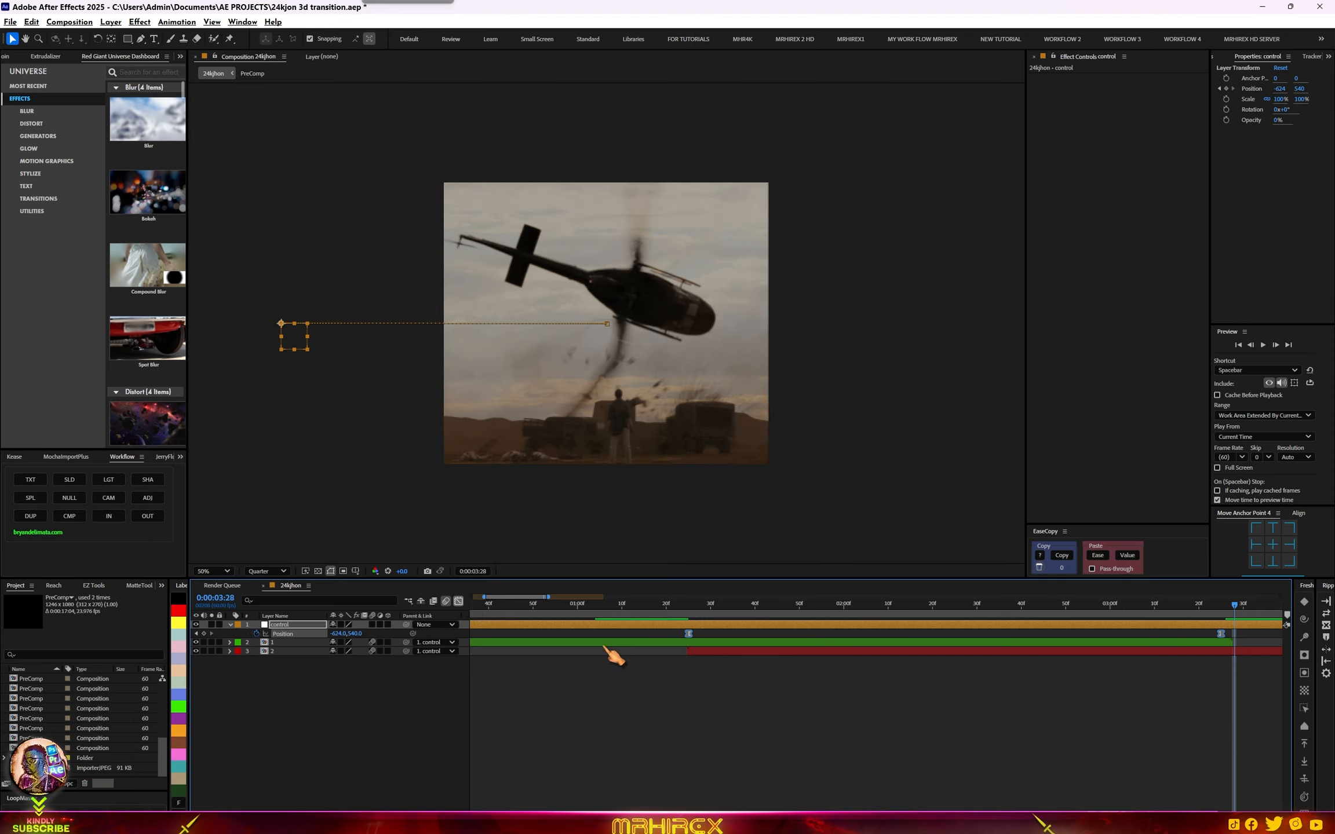
left_click_drag(802, 795, 808, 795)
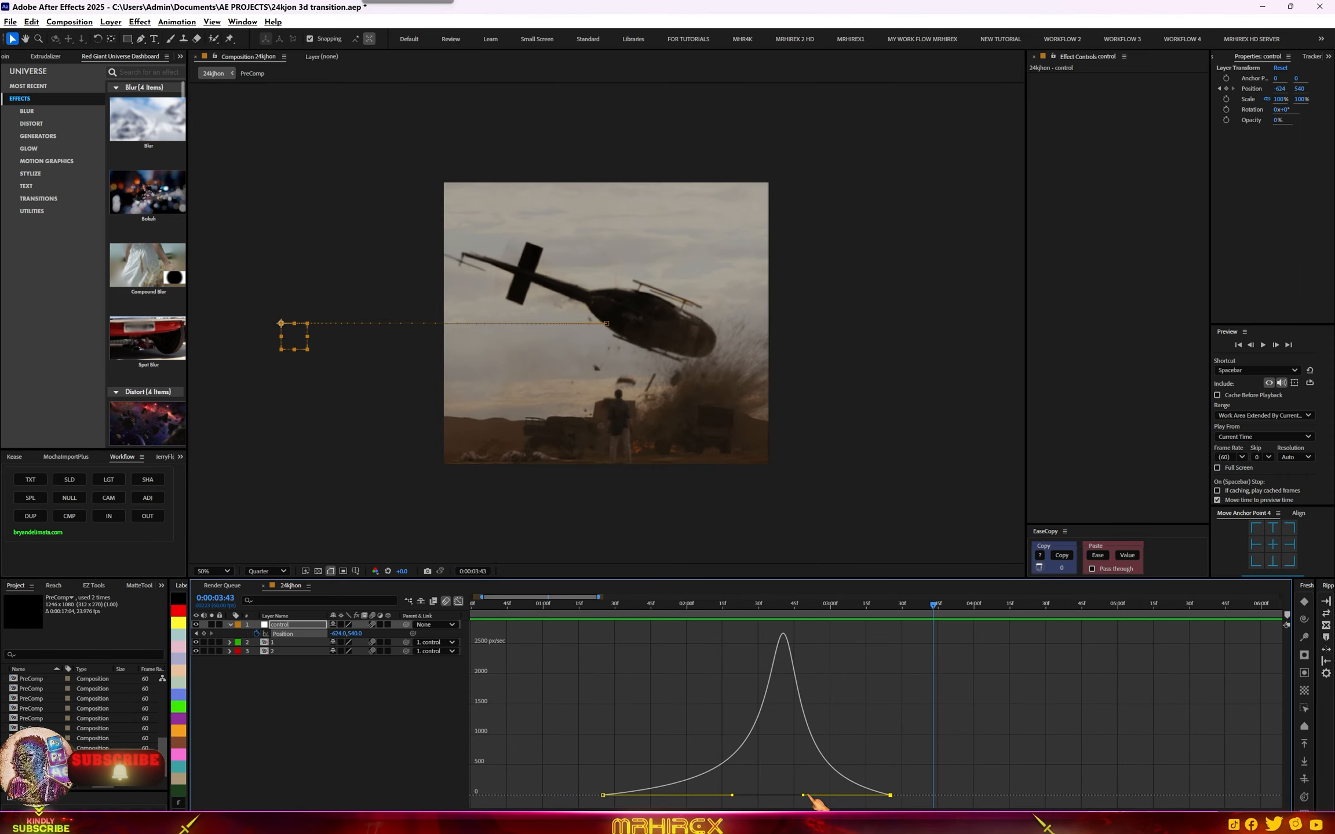
left_click(809, 794)
left_click(458, 600)
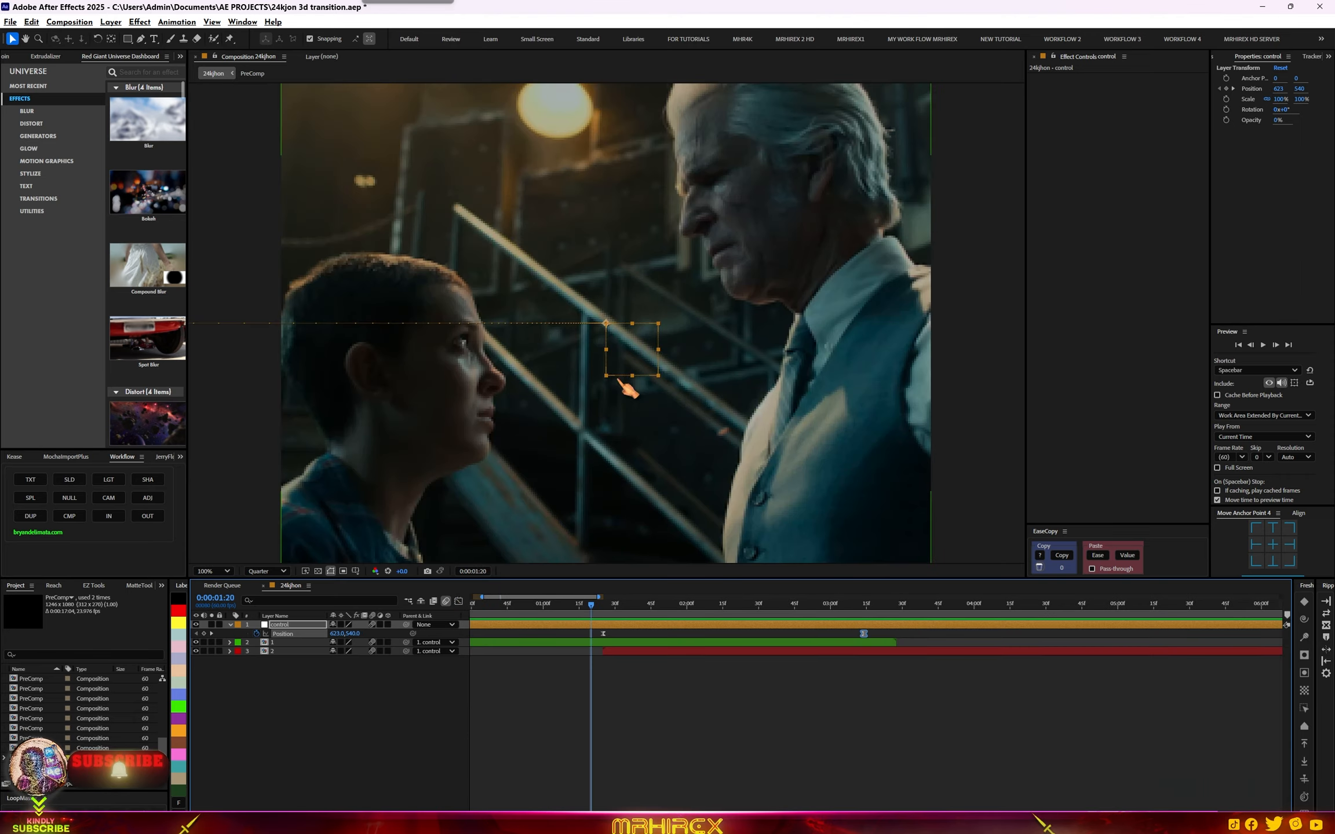
- Add the Stranger Things logo PNG as the uppermost layer and set the preview resolution to Full
key("comma")
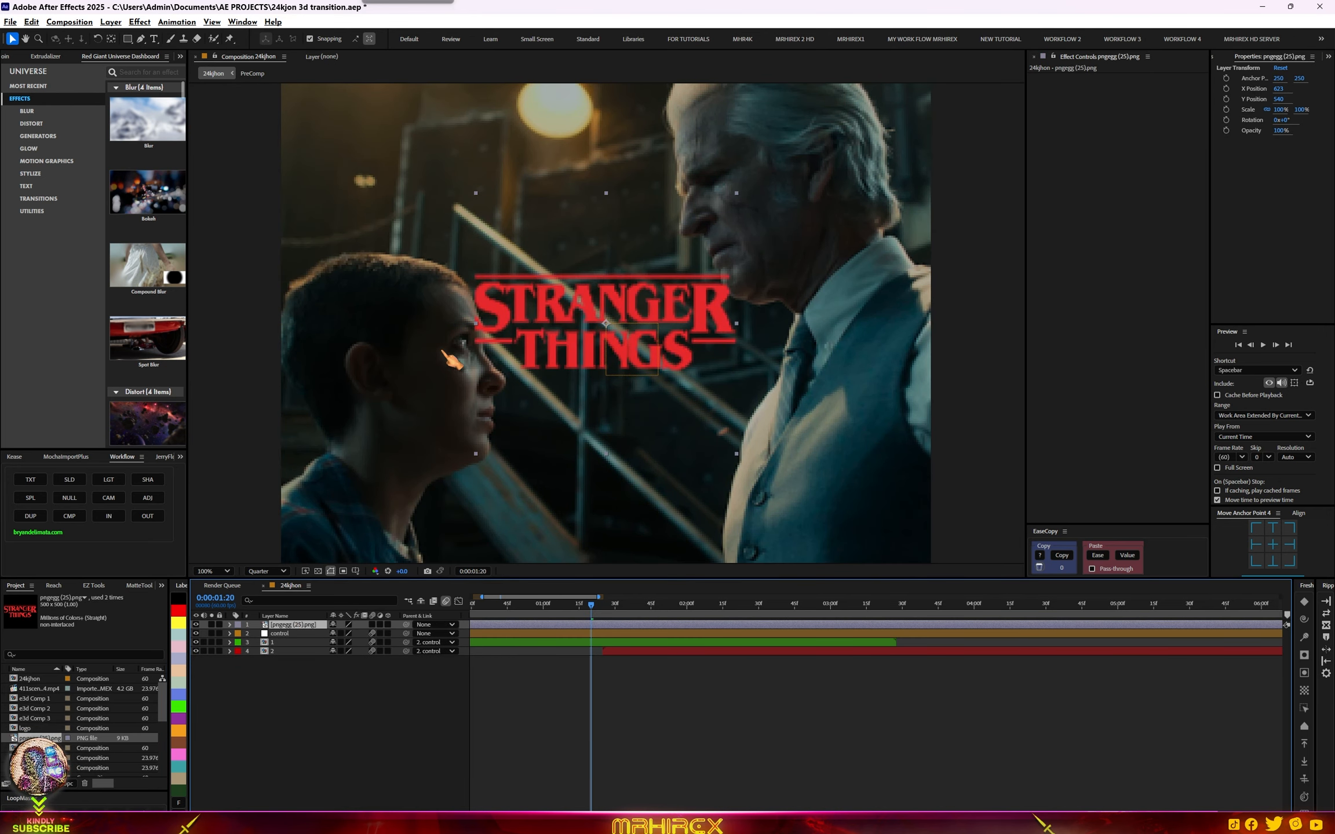
left_click(284, 582)
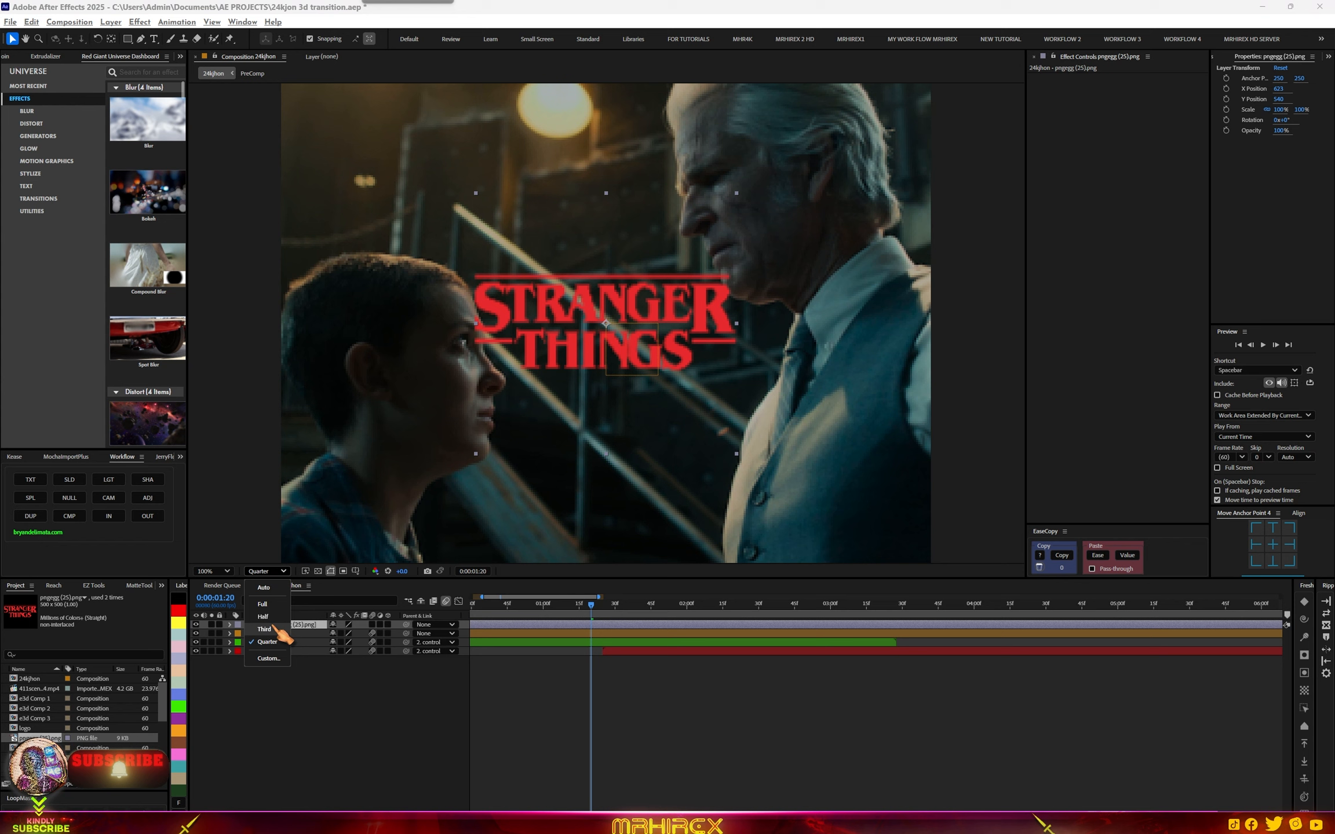
left_click(267, 603)
- Pre-compose the Stranger Things PNG layer and rename the resulting layer logo
key("ctrl+shift+c")
key("Return")
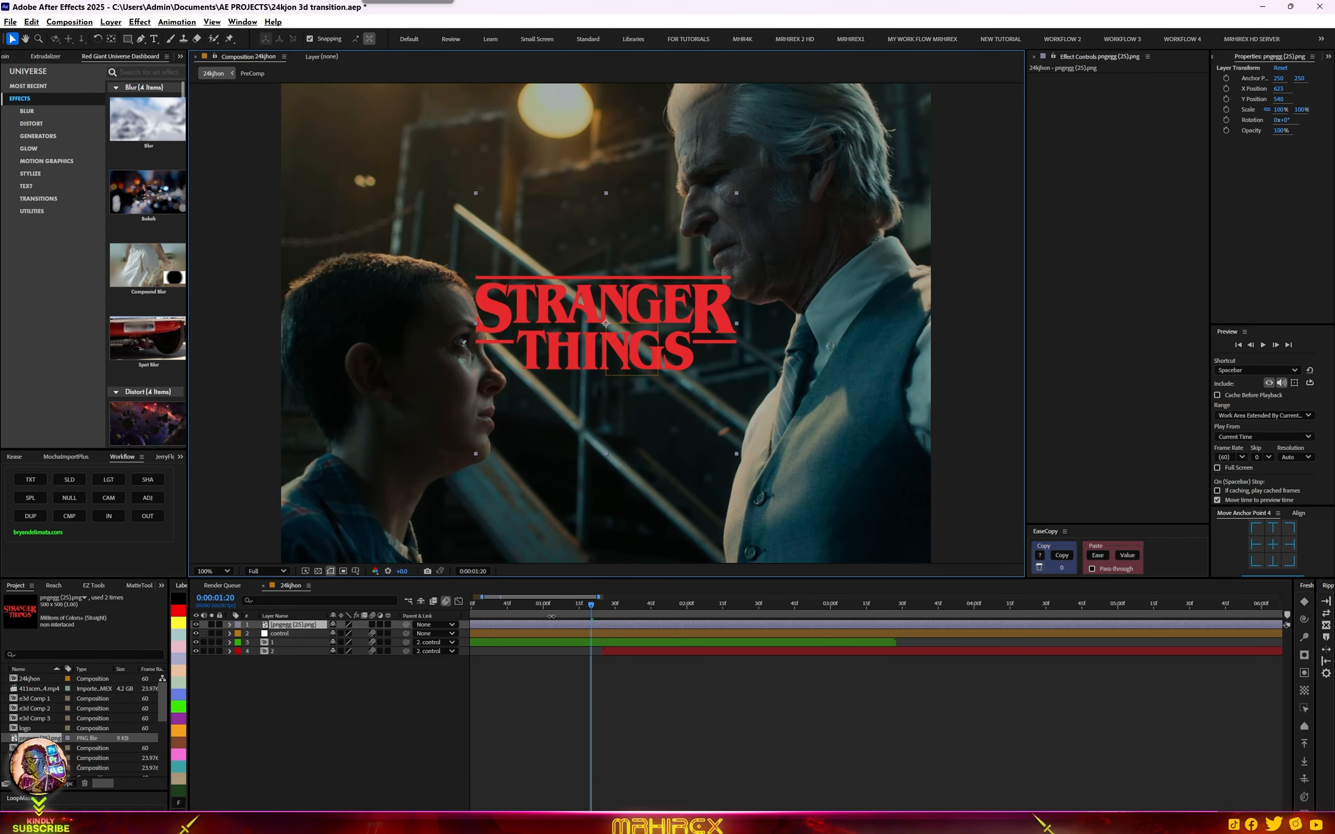
right_click(302, 630)
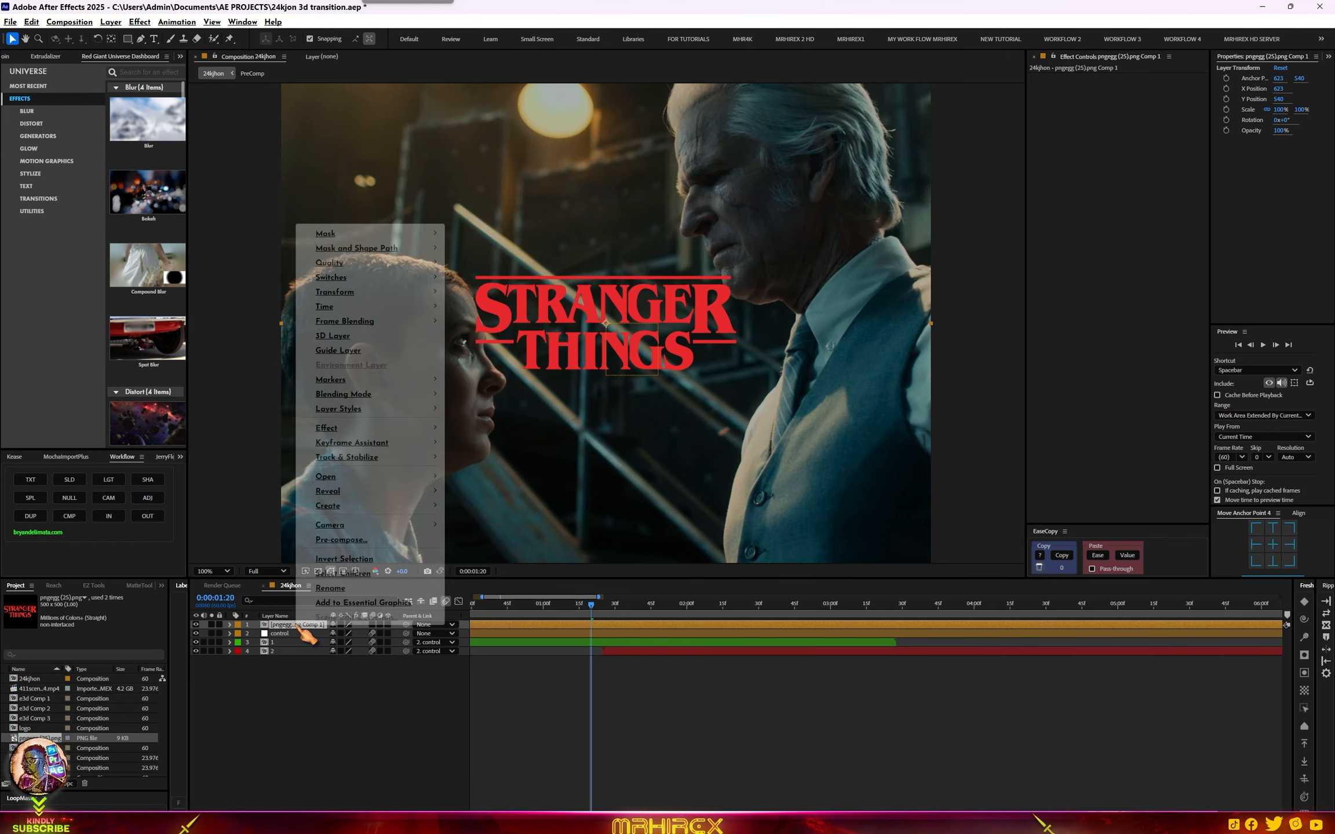
left_click(330, 588)
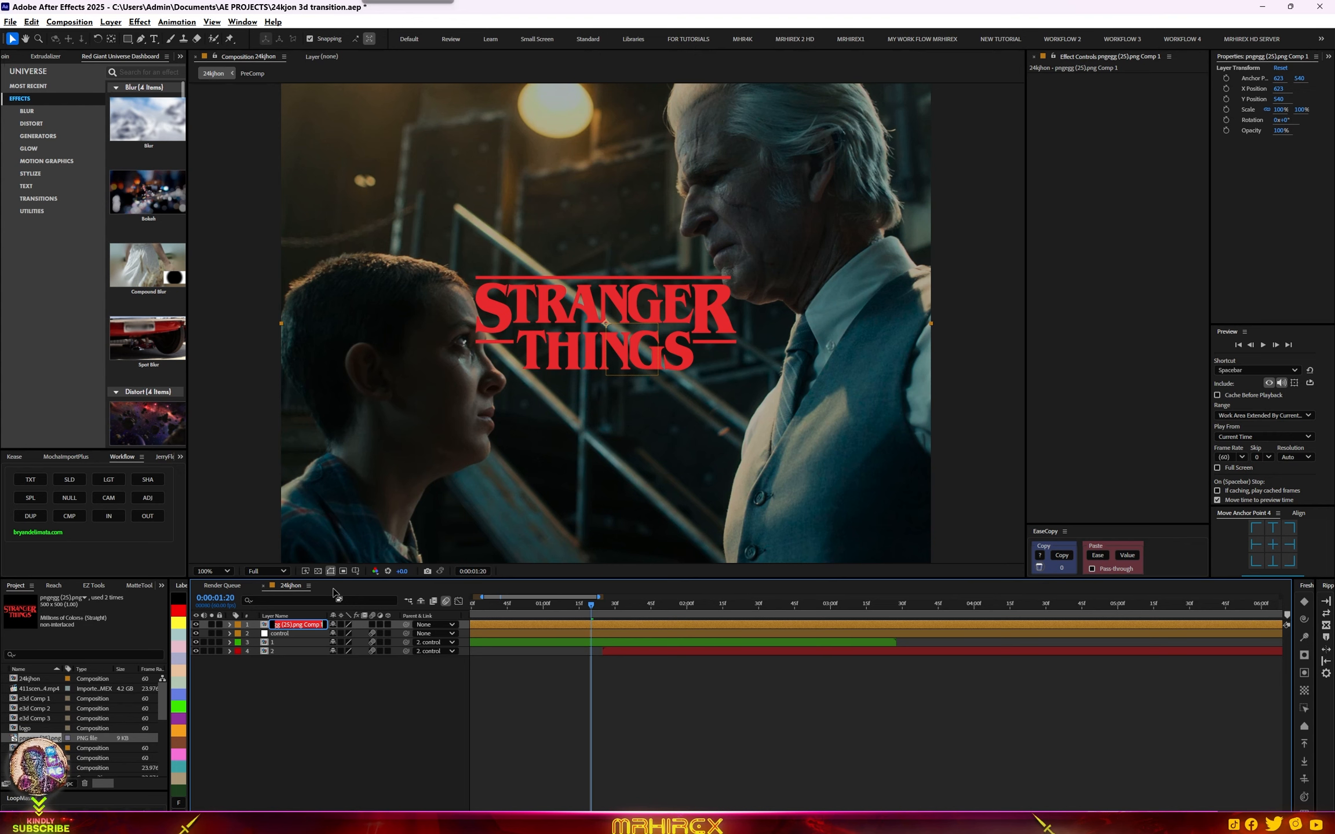
type("logo")
key("Return")
- Auto-trace the logo layer at frame 0:00:00:00 using the Red channel, with the masks created directly on that layer
key("Home")
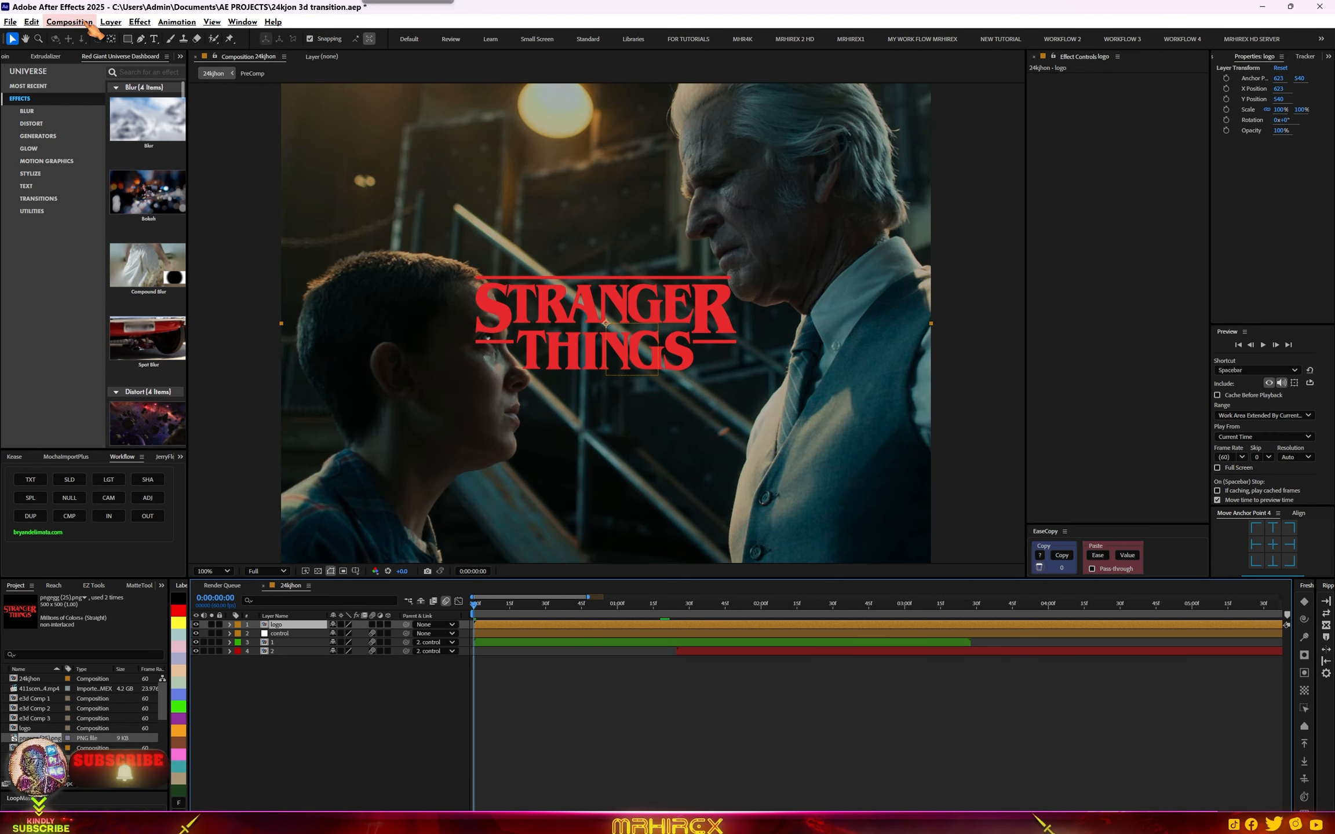
left_click(111, 22)
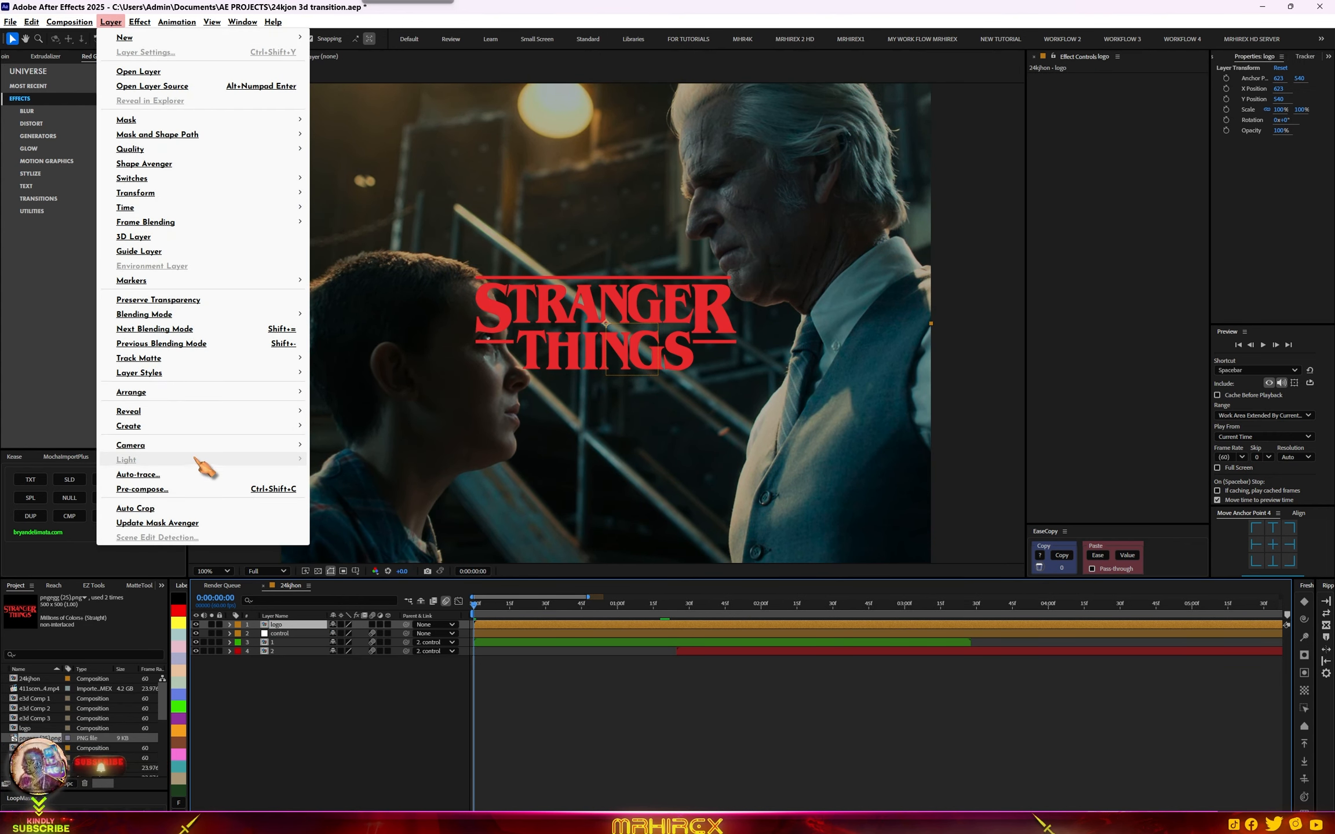
left_click(165, 479)
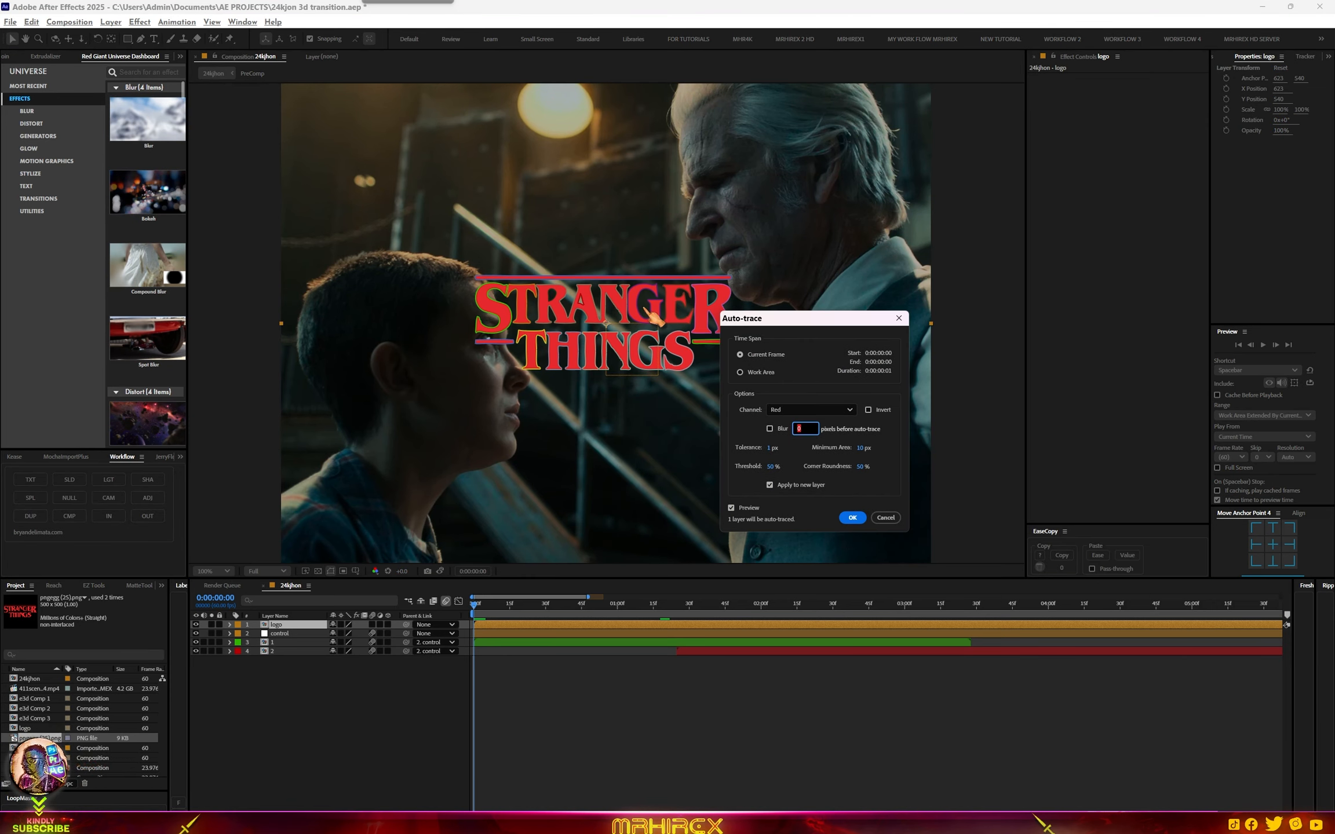
left_click(853, 518)
- Create a red 1246 x 1080 px solid named e3d above the logo layer
right_click(319, 749)
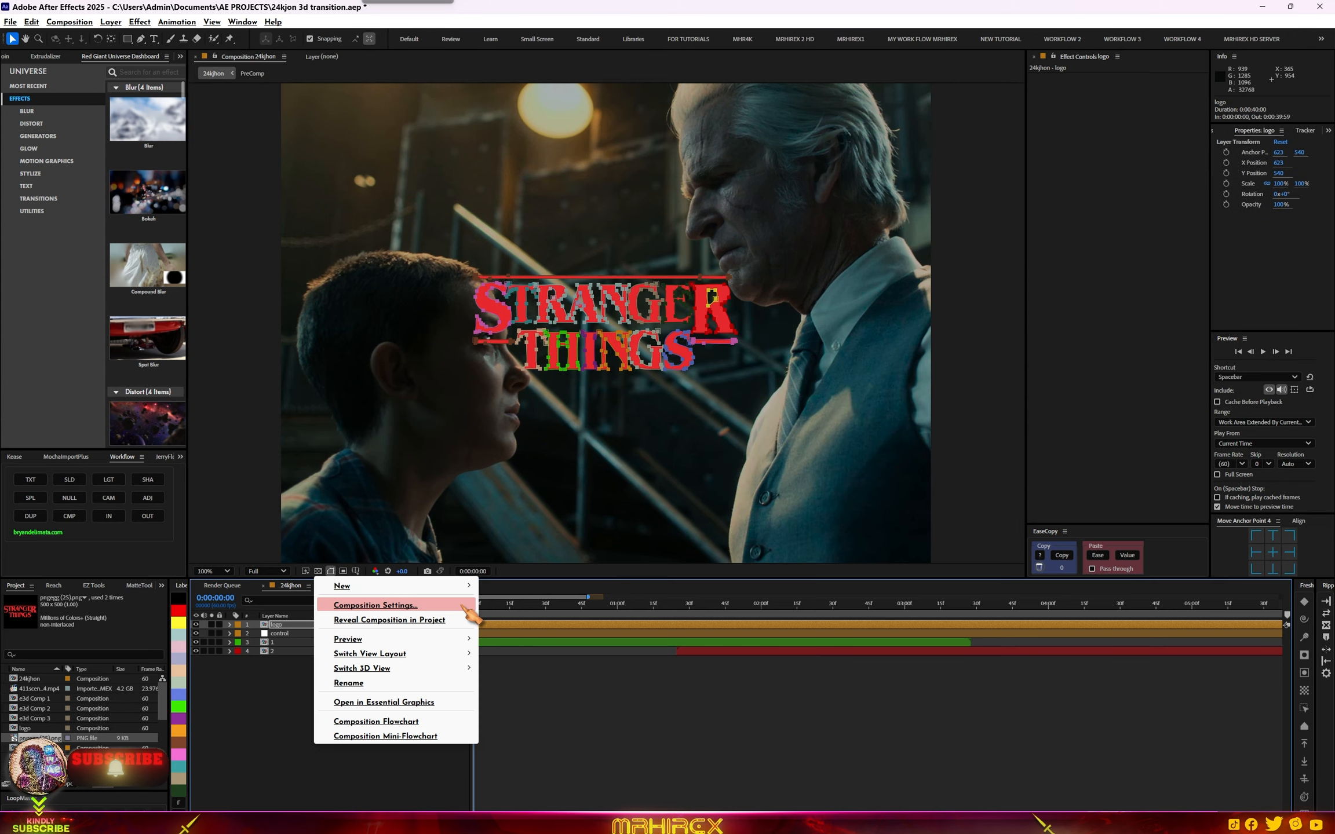
mouse_move(406, 586)
left_click(536, 621)
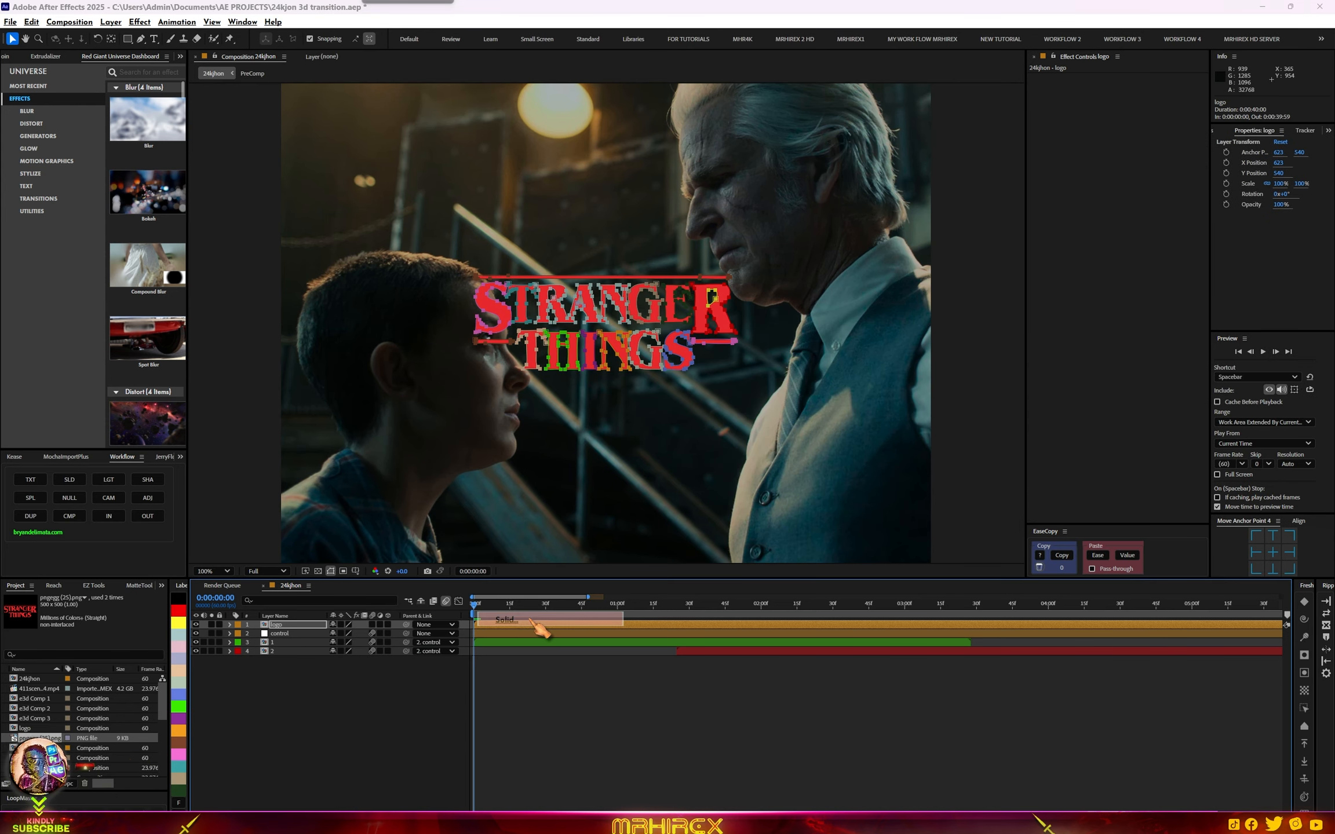
type("e")
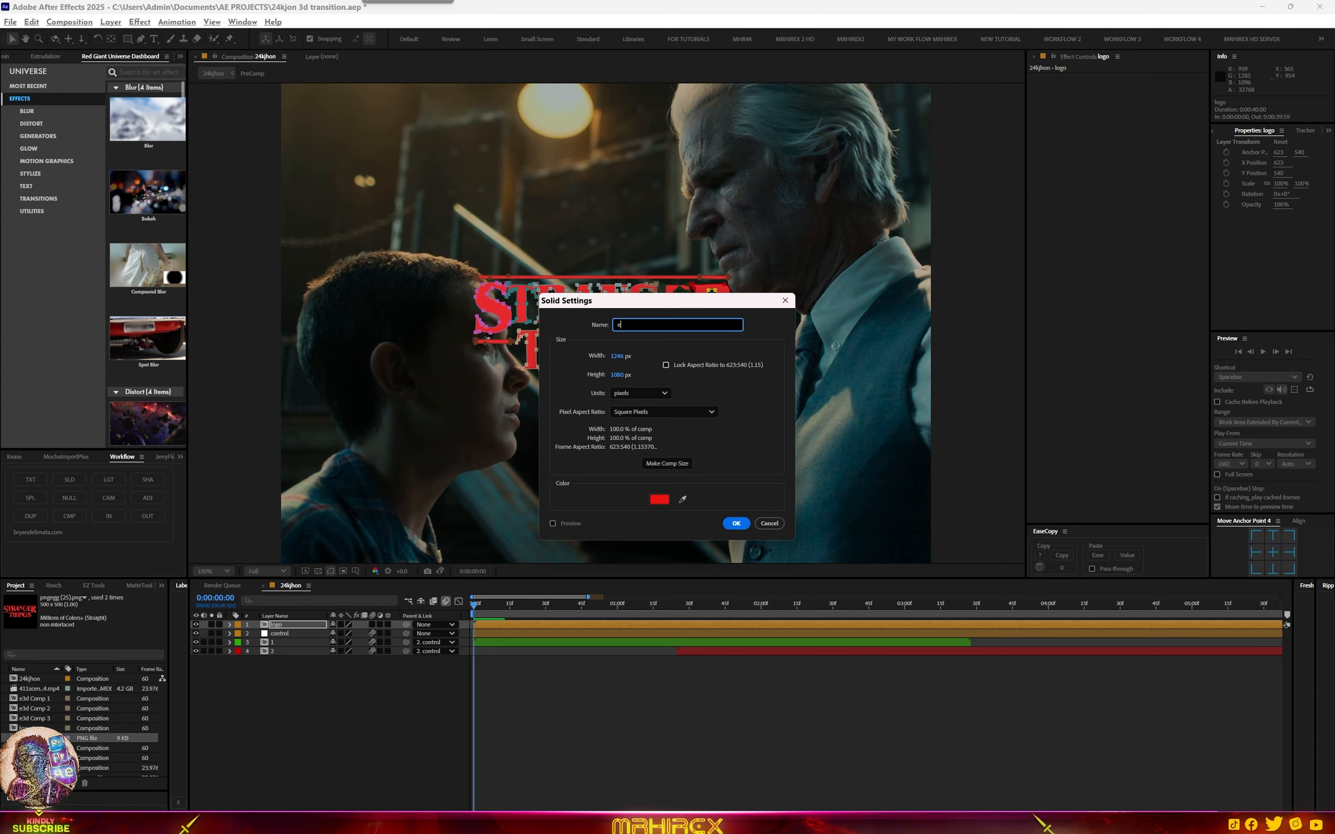
type("3d")
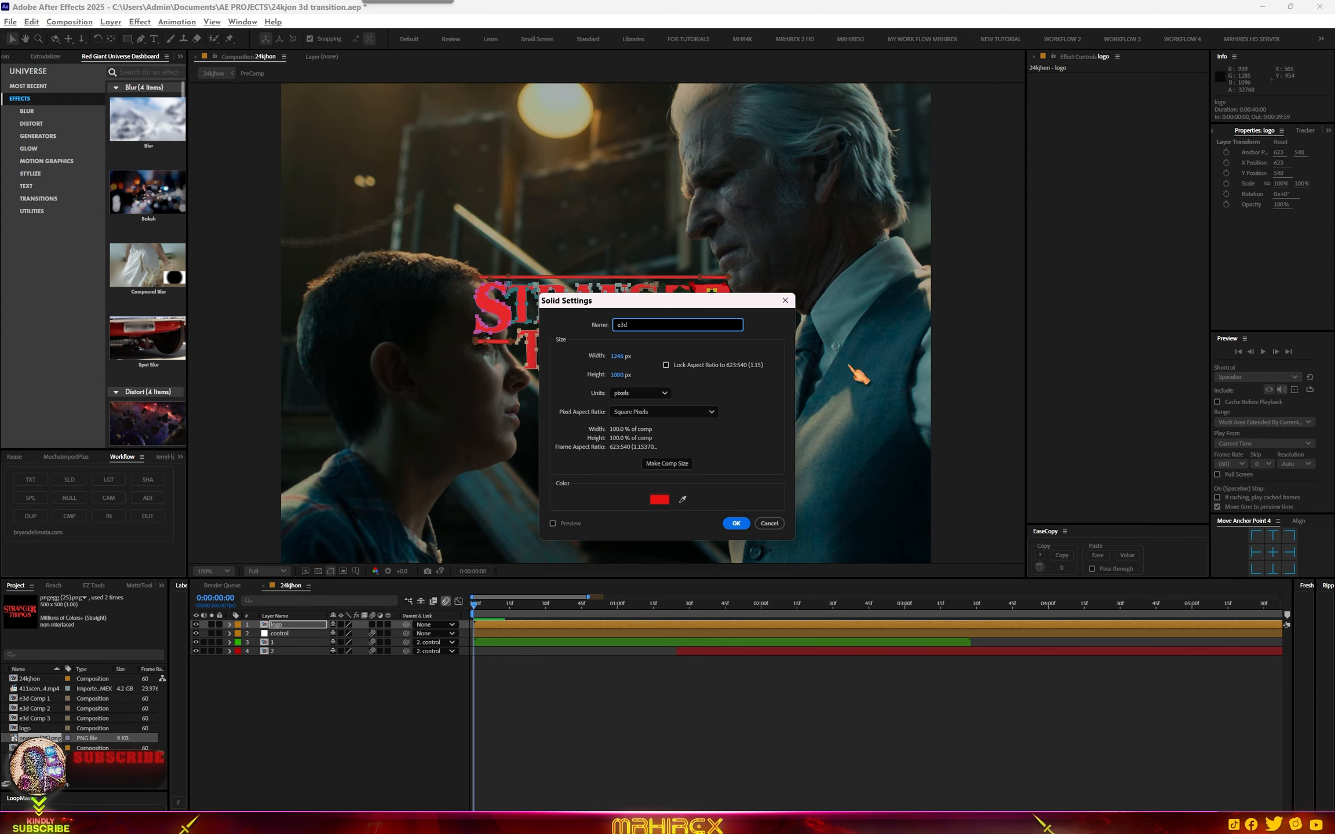
left_click(735, 523)
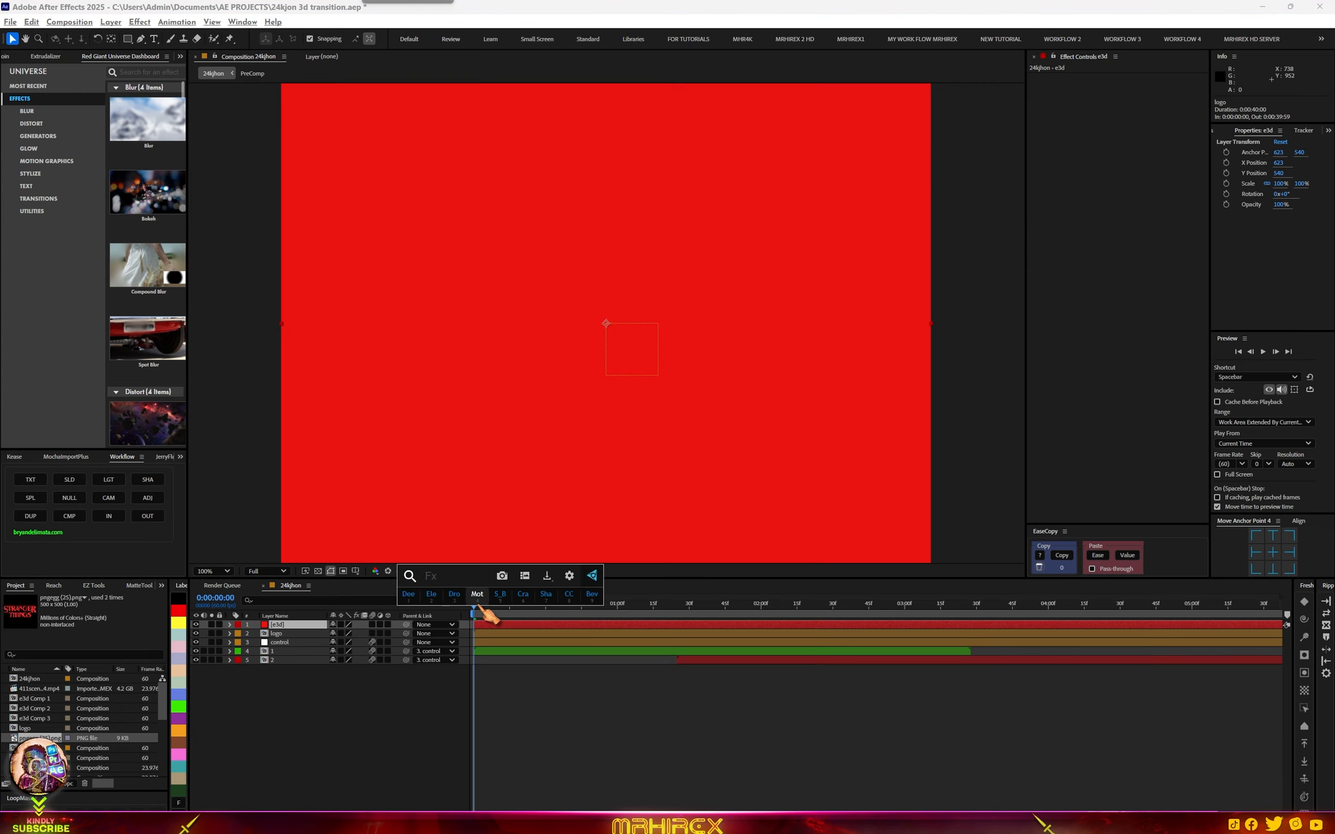
- Apply the Element effect to the e3d solid and hide the logo layer
left_click(476, 594)
left_click(565, 608)
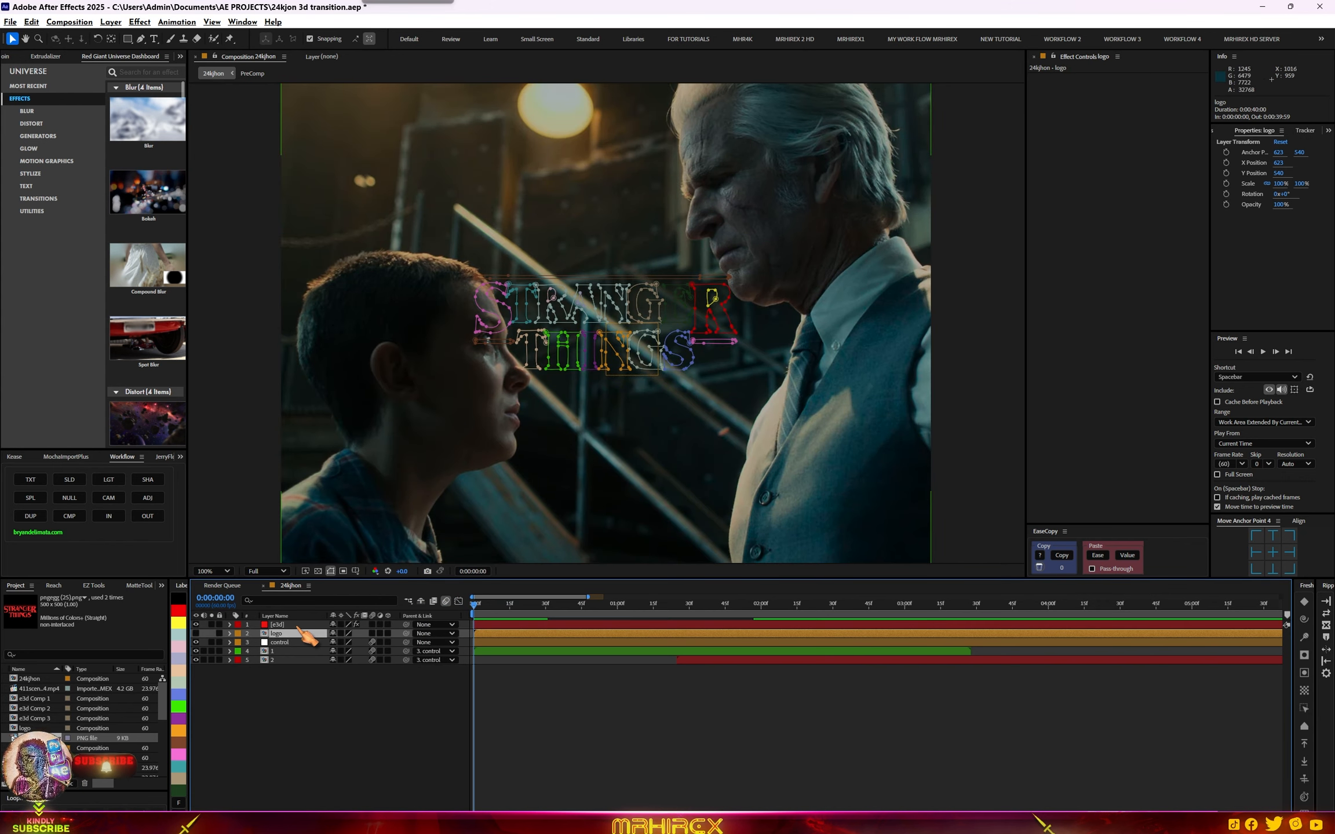
- Assign the logo layer to Path Layer 1 of the e3d layer's Element effect with Effects as its source, and open the scene setup
left_click(301, 633)
left_click(297, 625)
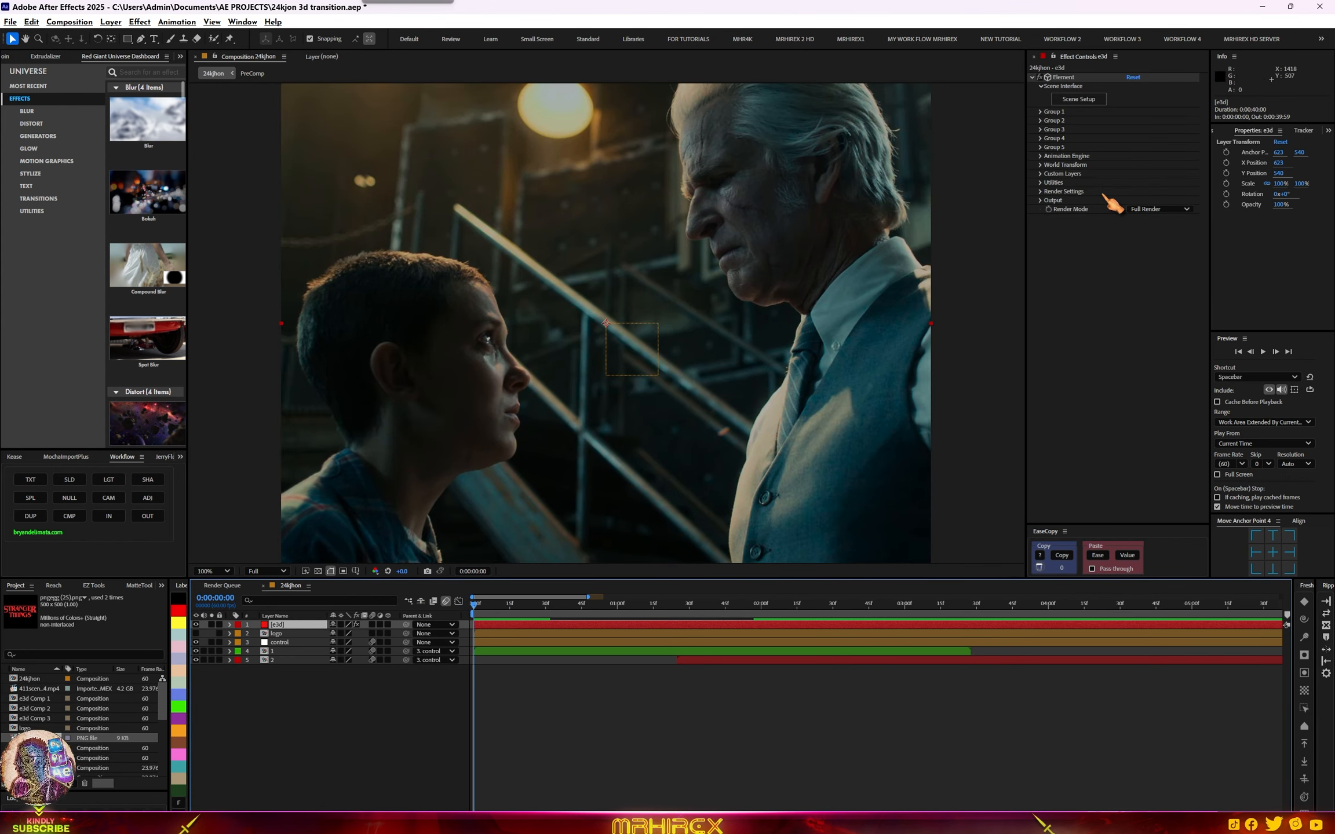
left_click(1042, 174)
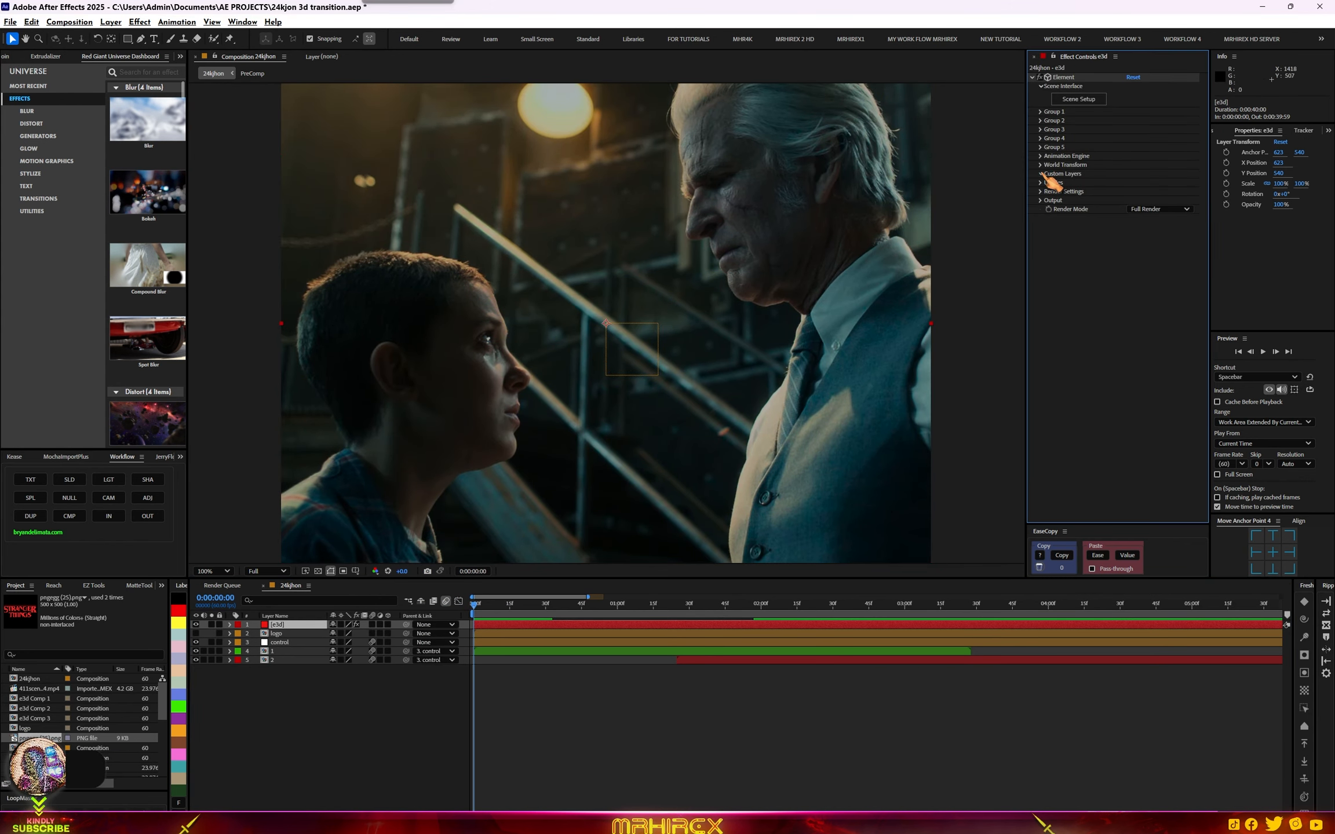
left_click(1049, 183)
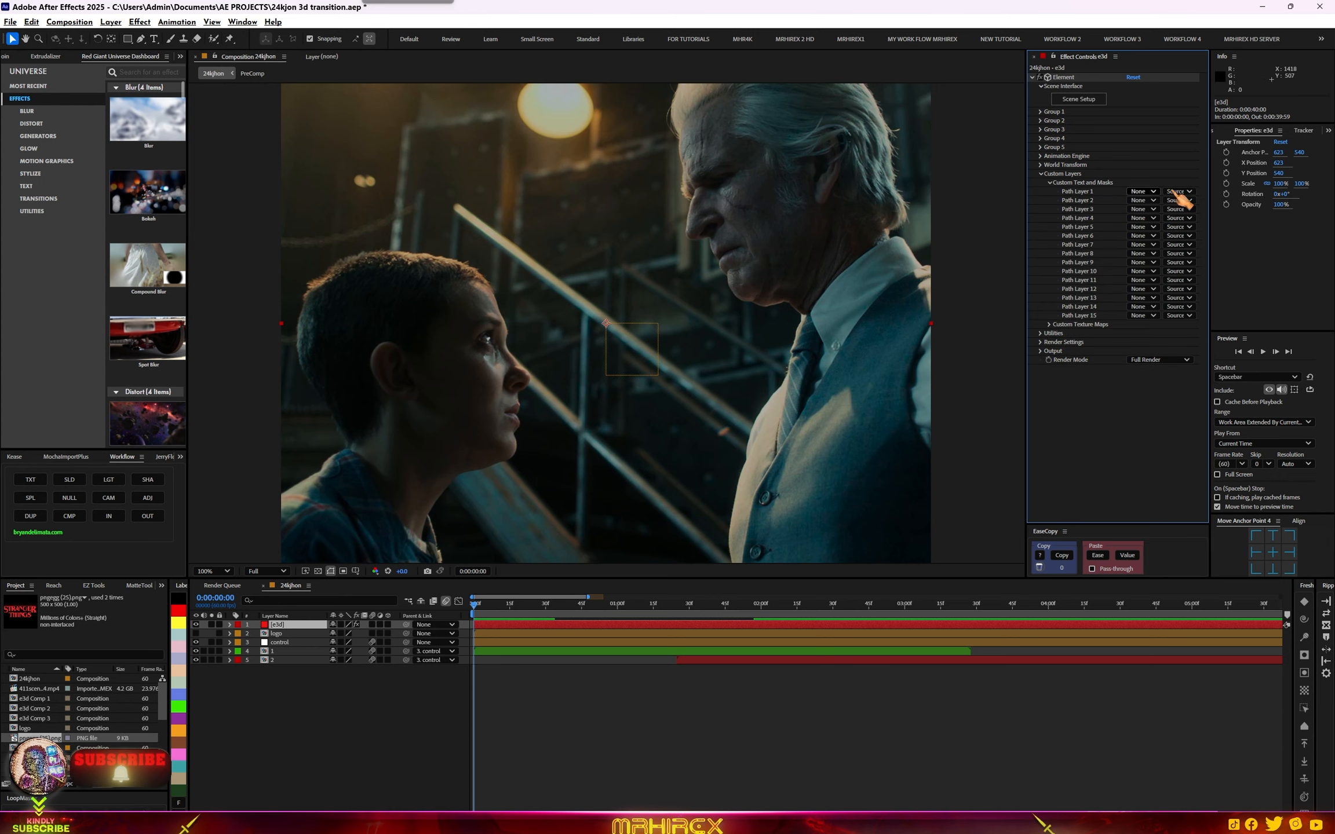
left_click(1144, 191)
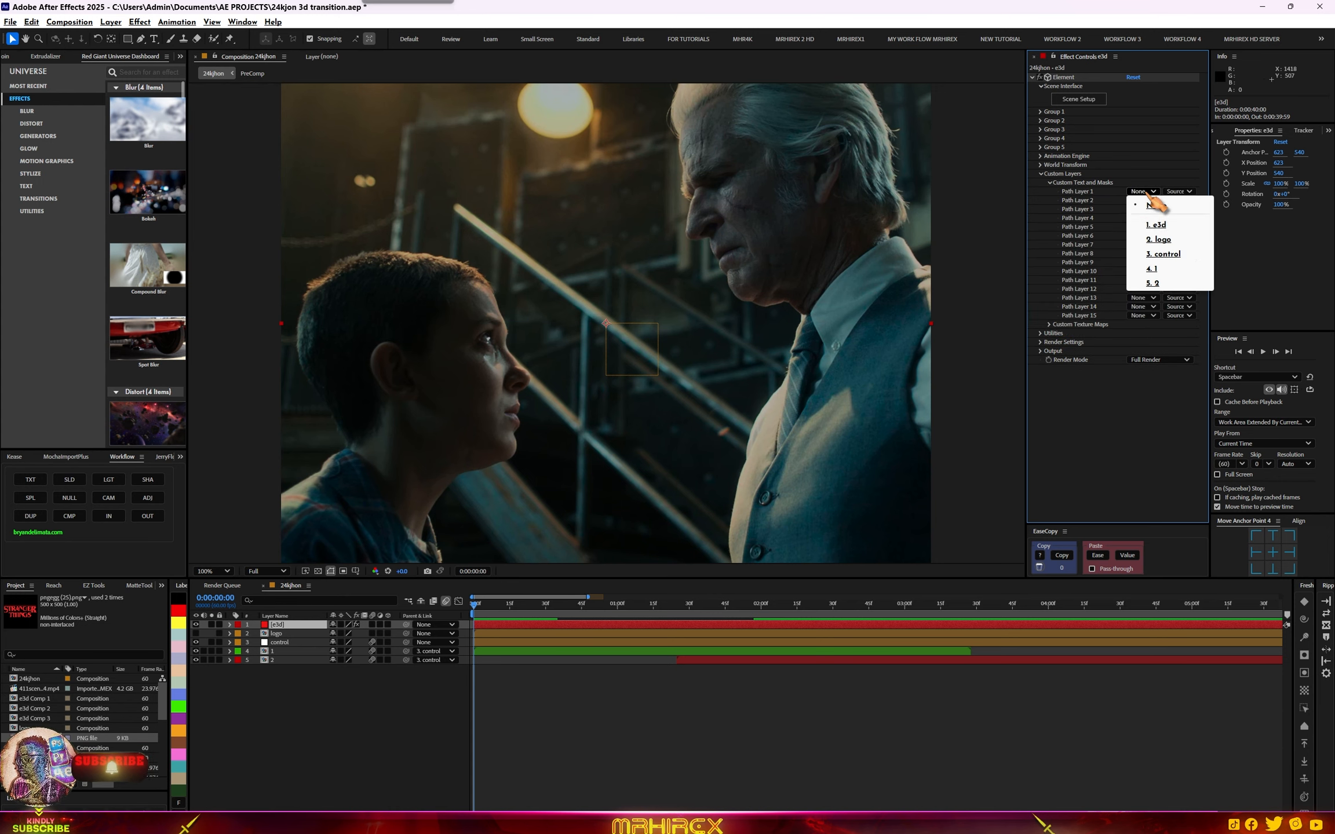
left_click(1152, 243)
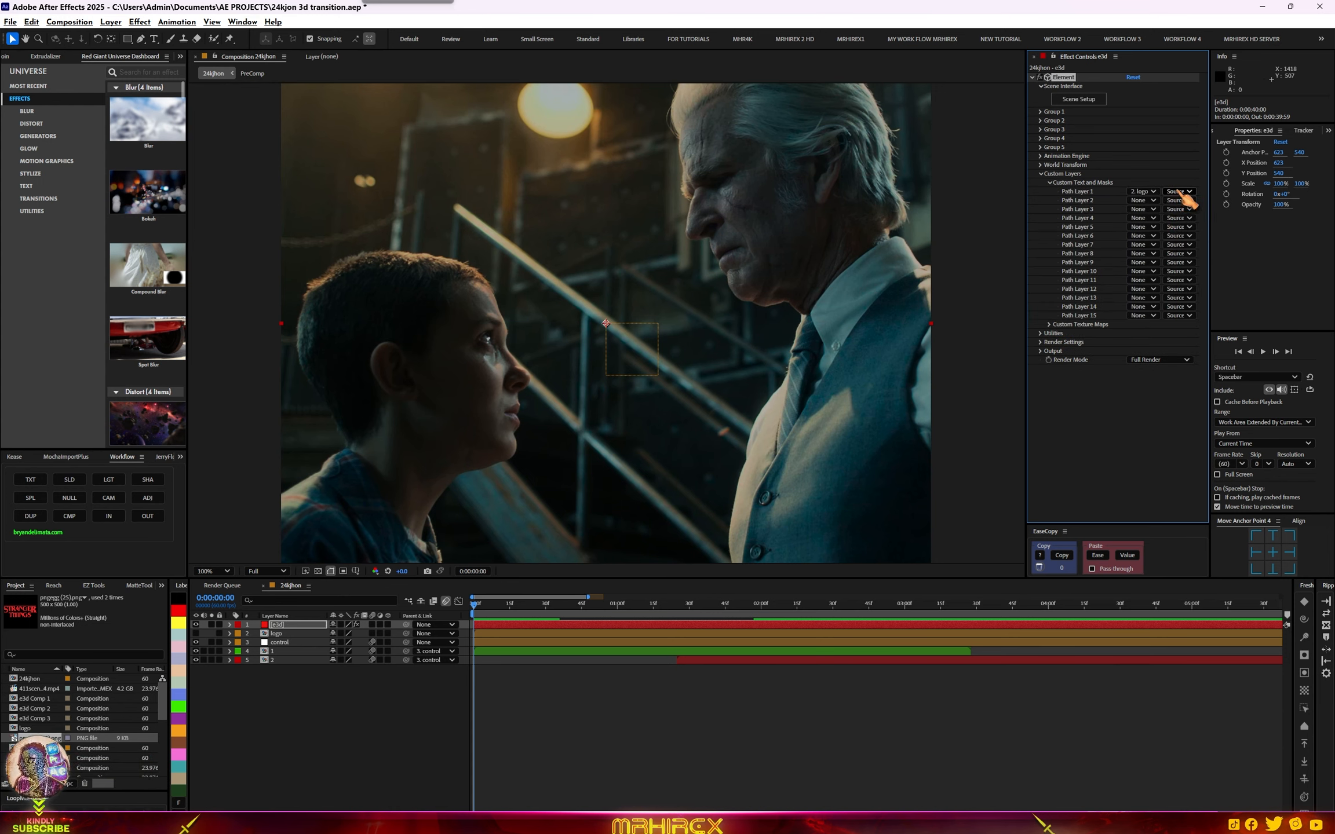
left_click(1180, 192)
left_click(1212, 235)
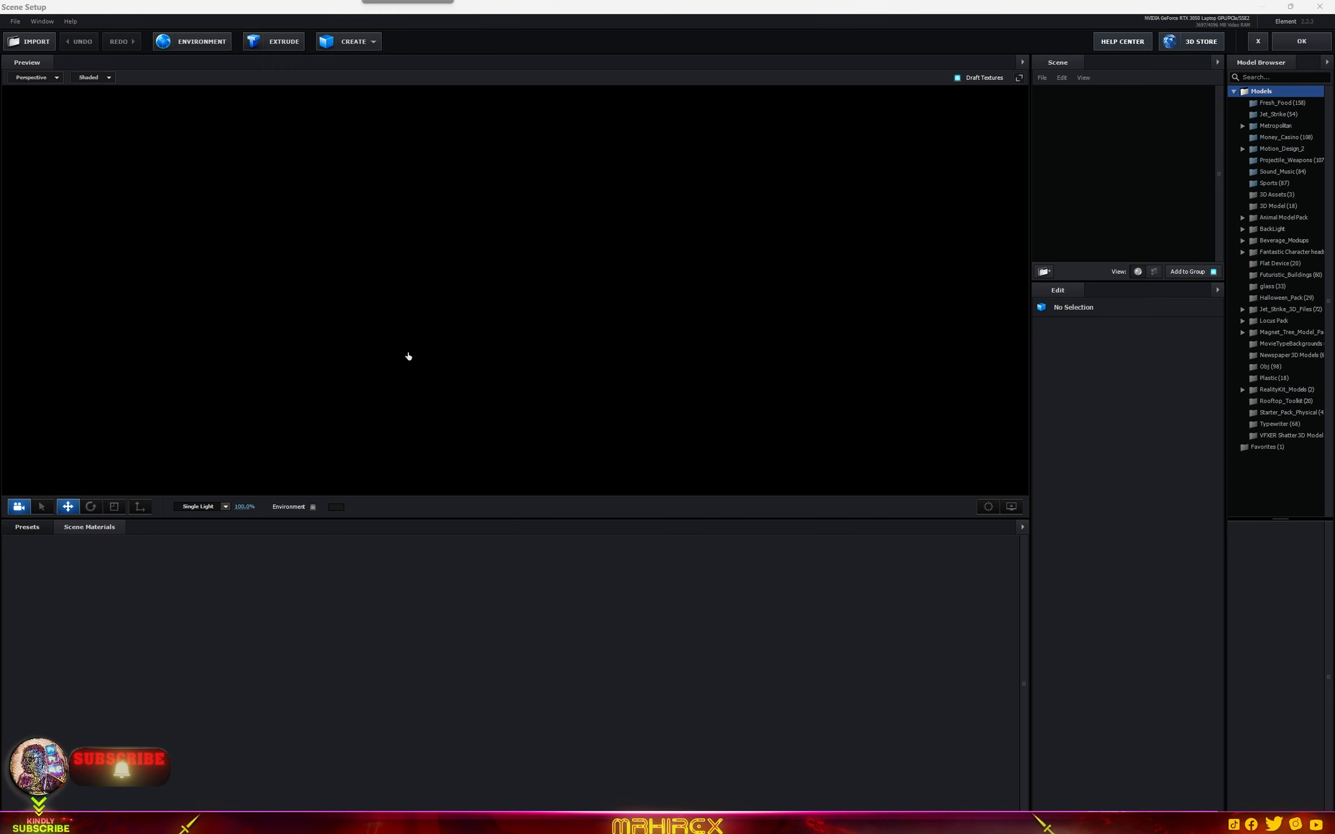
- Extrude the logo path into a 3D model and apply a grungy metal material from the Pro_Shaders_2 Metal presets
left_click(270, 47)
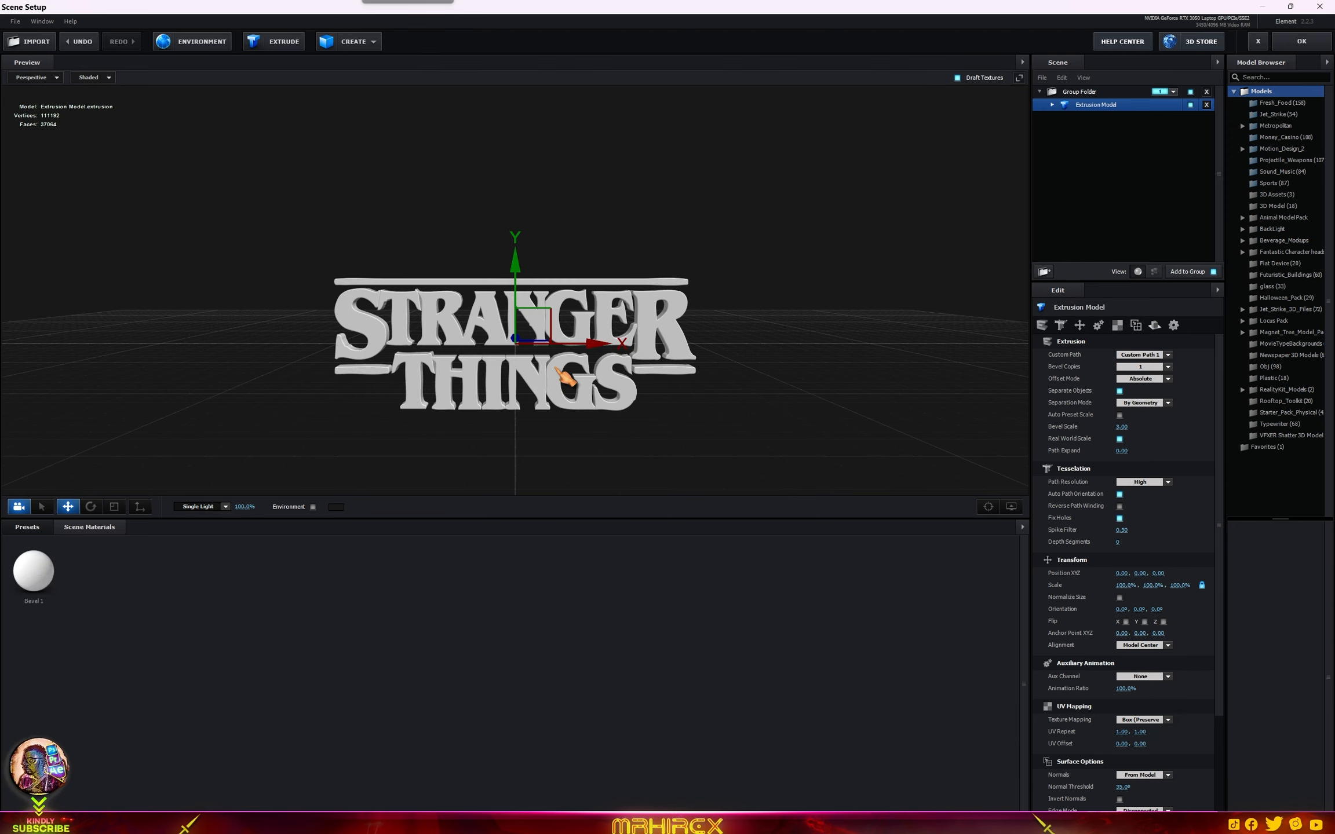
left_click_drag(634, 446, 625, 407)
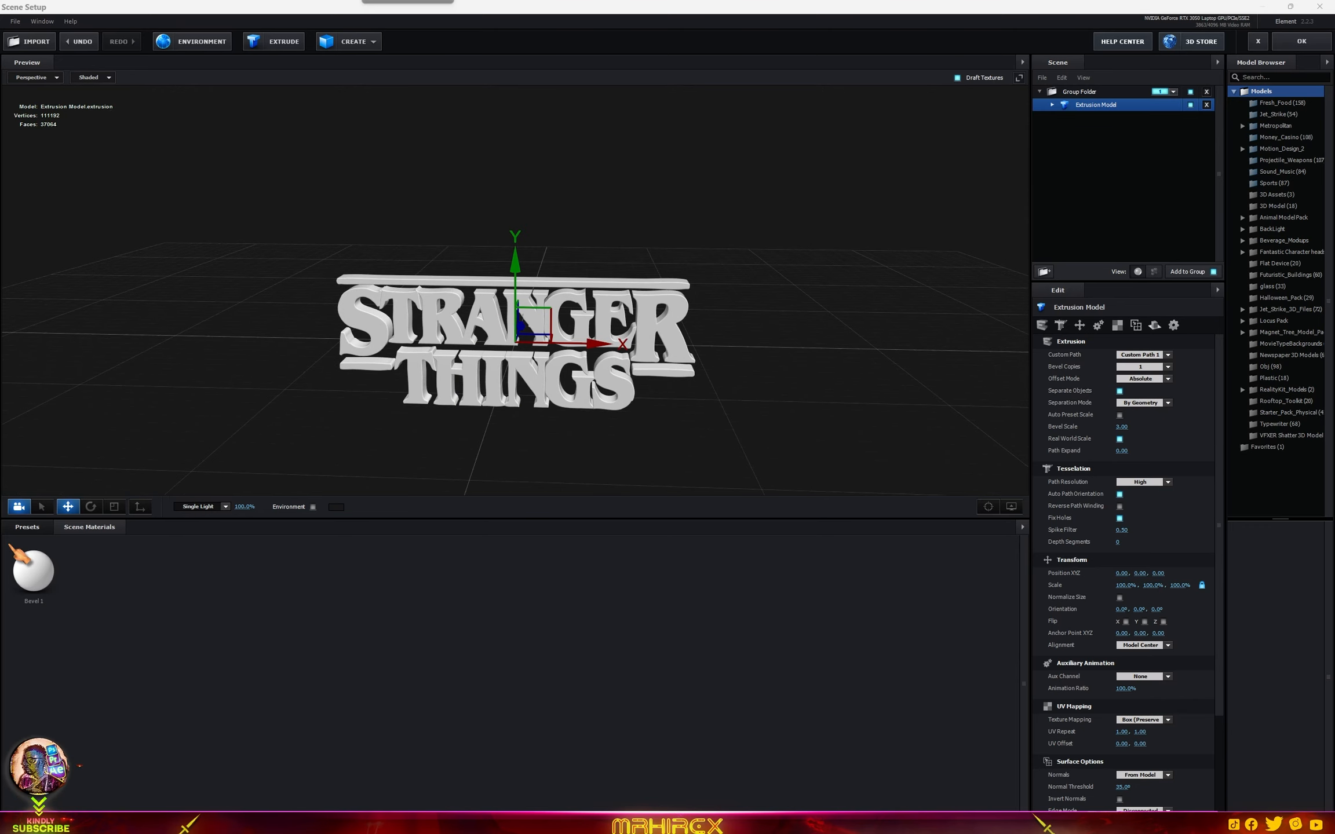
left_click(27, 527)
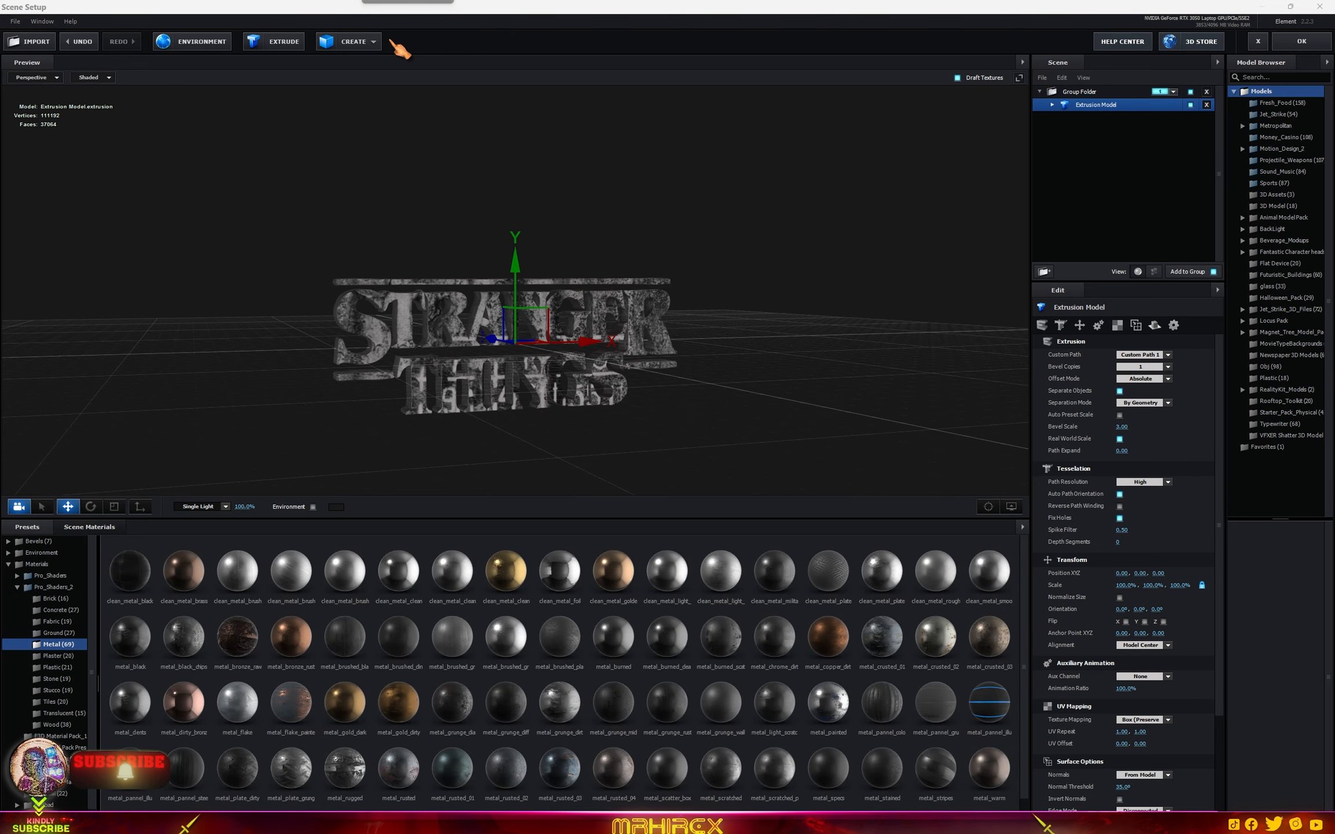
- Add a box model with a gold metal material and thin its depth into a slab behind the extruded logo
left_click(374, 42)
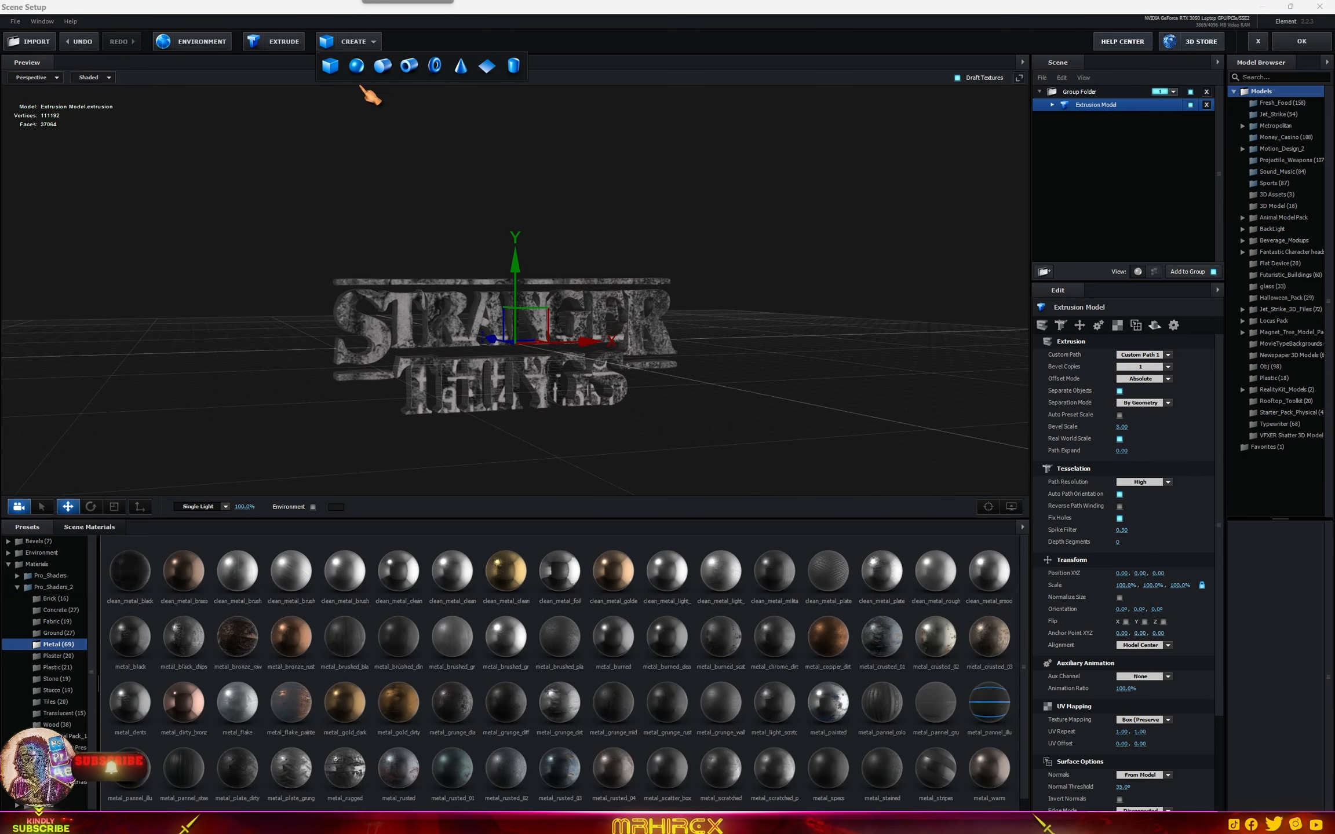
left_click(333, 66)
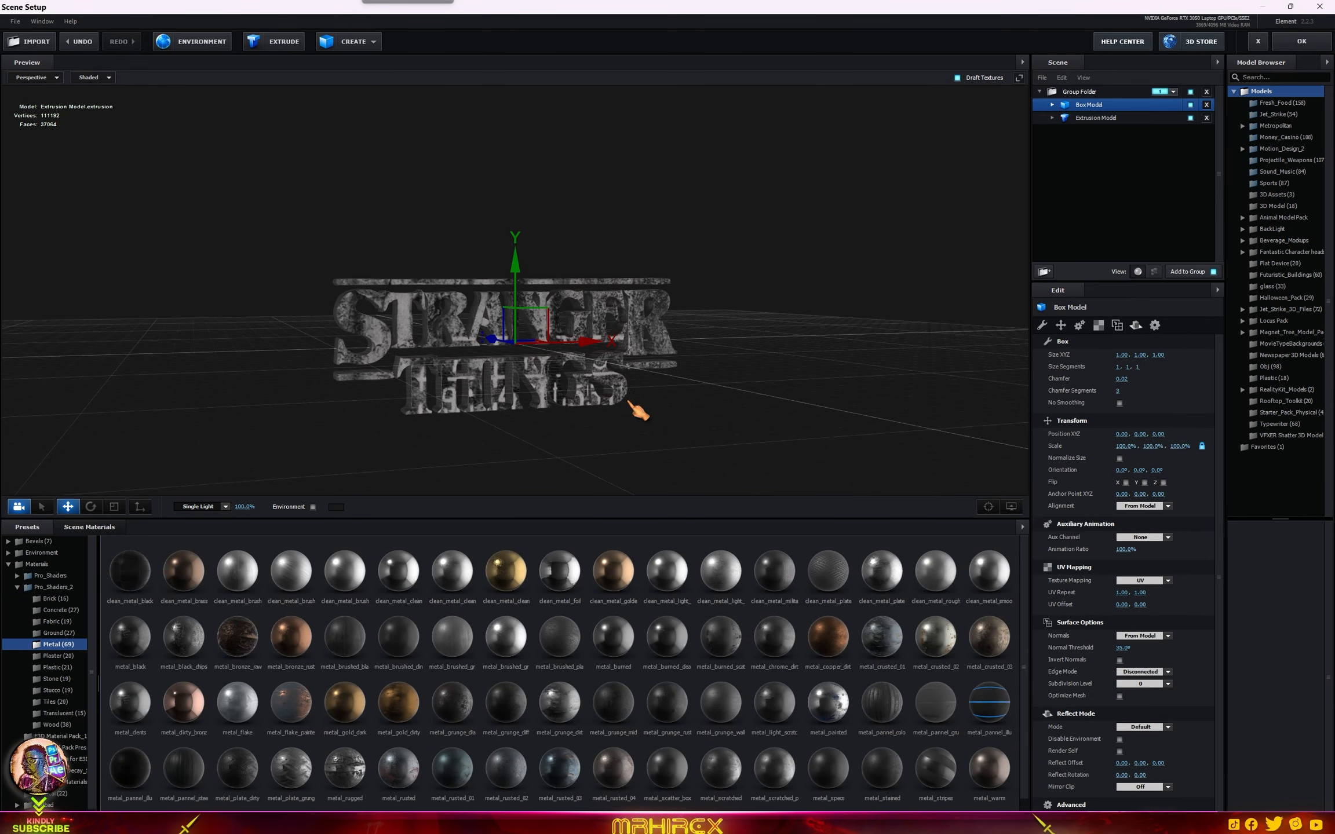
left_click_drag(734, 436, 463, 406)
left_click(116, 507)
left_click_drag(426, 334, 525, 335)
scroll(542, 317, "up", 4)
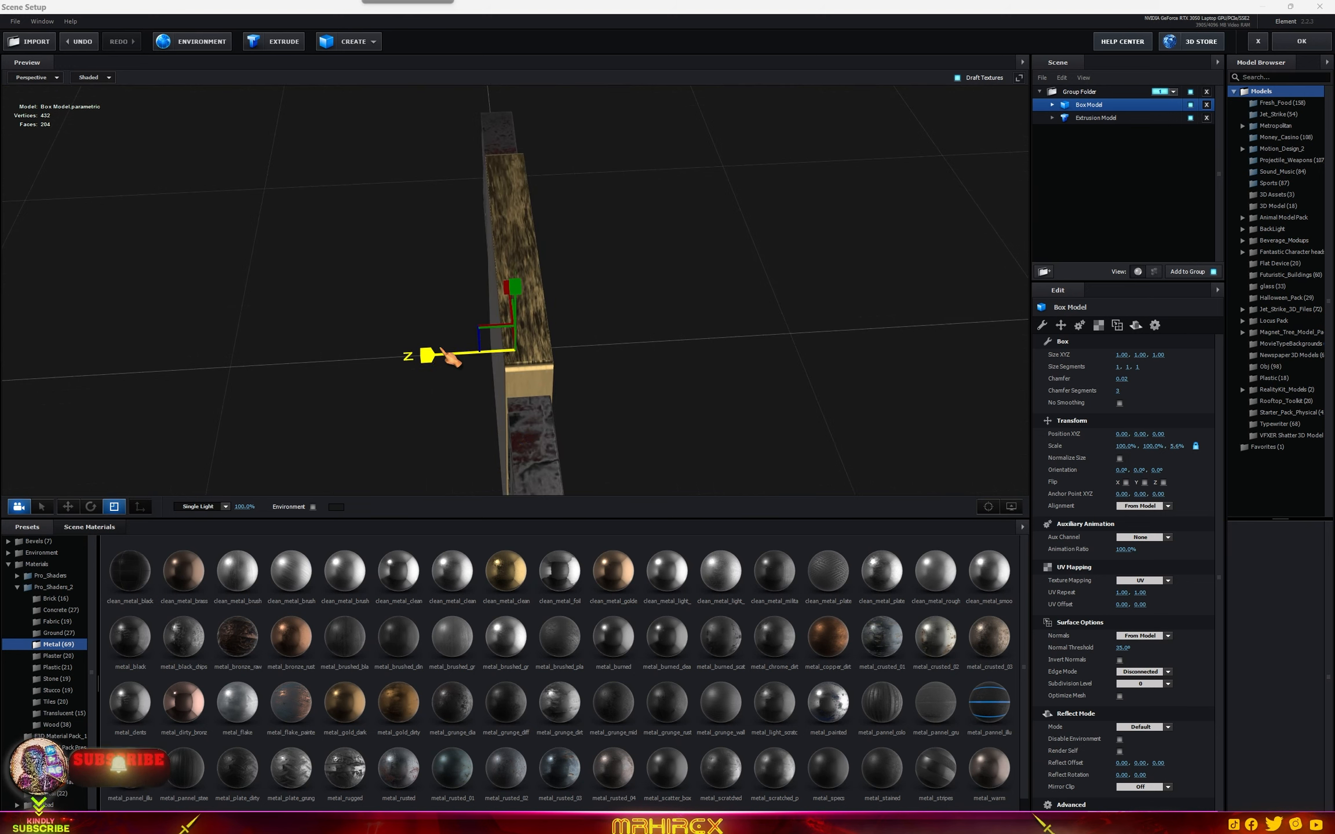
left_click_drag(437, 352, 432, 352)
scroll(341, 383, "down", 2)
left_click(1095, 118)
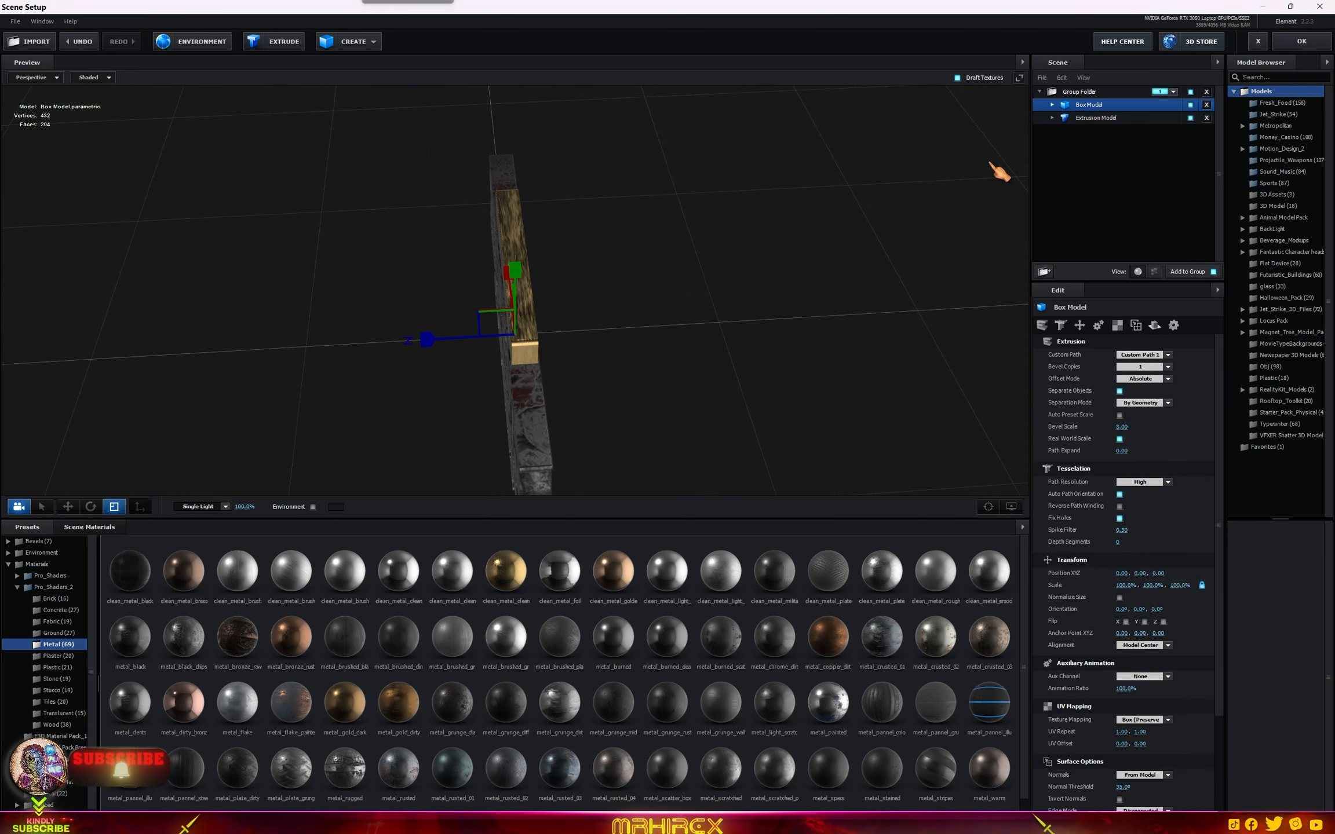
left_click_drag(675, 382, 730, 353)
key("ctrl+z")
- Scale the box model to about 163.6% in height and widen it so it frames the whole logo as a plate
left_click(1091, 105)
left_click_drag(515, 266, 545, 214)
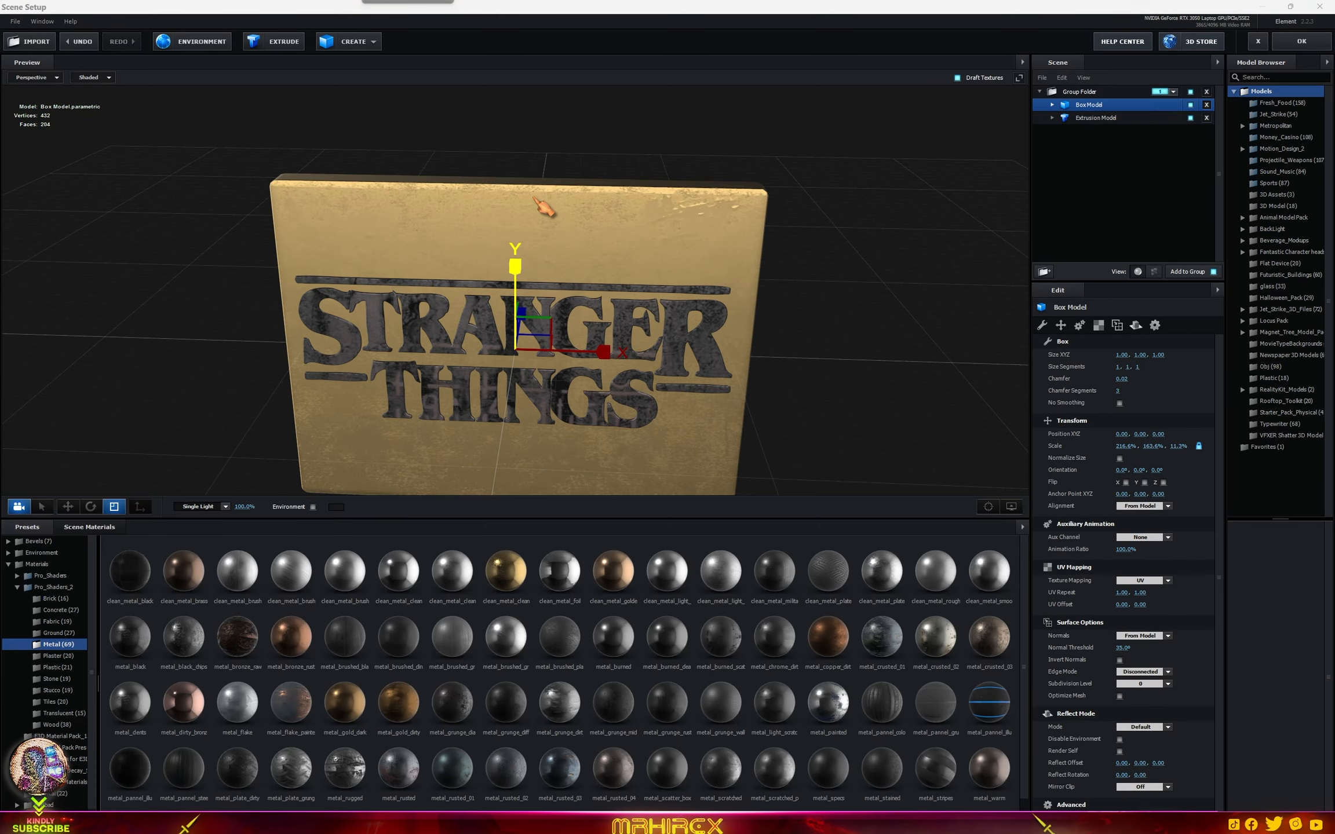
scroll(804, 379, "up", 2)
left_click_drag(600, 362, 636, 361)
left_click_drag(910, 400, 817, 444)
- Scale the extruded logo's depth to about 131.8% so it stands out from the plate, and accept the scene setup
left_click(1087, 120)
left_click_drag(797, 394, 720, 421)
left_click_drag(602, 331, 623, 330)
left_click_drag(554, 431, 677, 420)
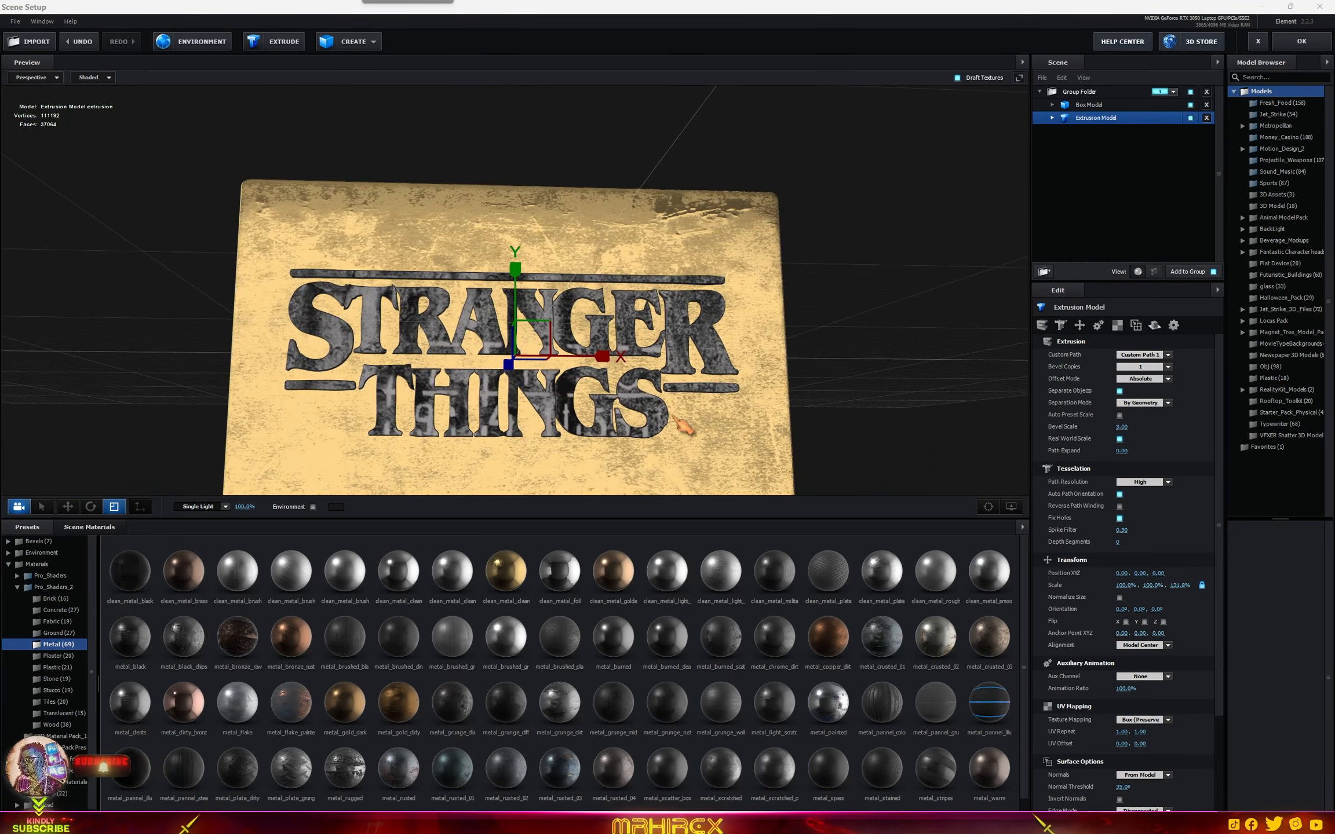
left_click(1298, 44)
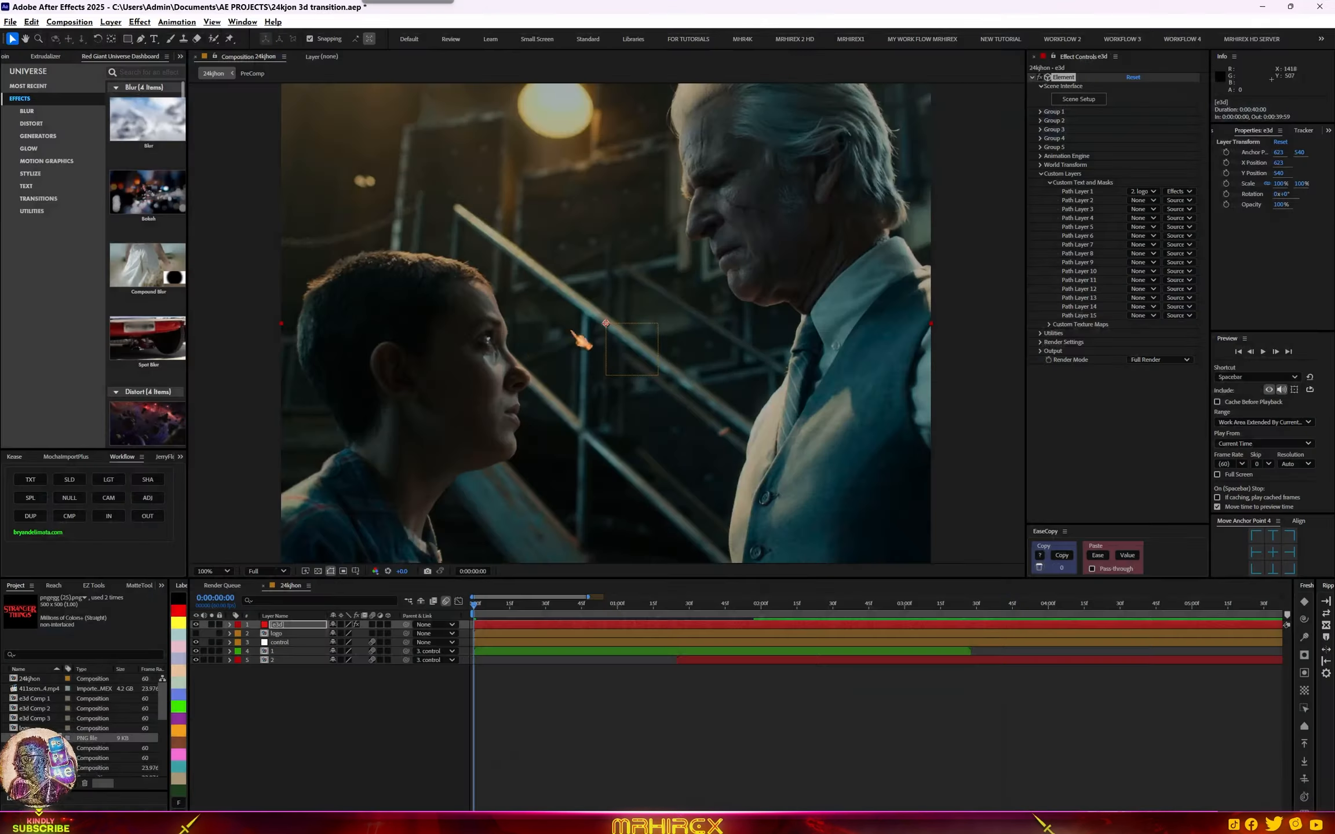
- Set the Element effect's world Y rotation on the e3d layer to 134°
left_click(492, 623)
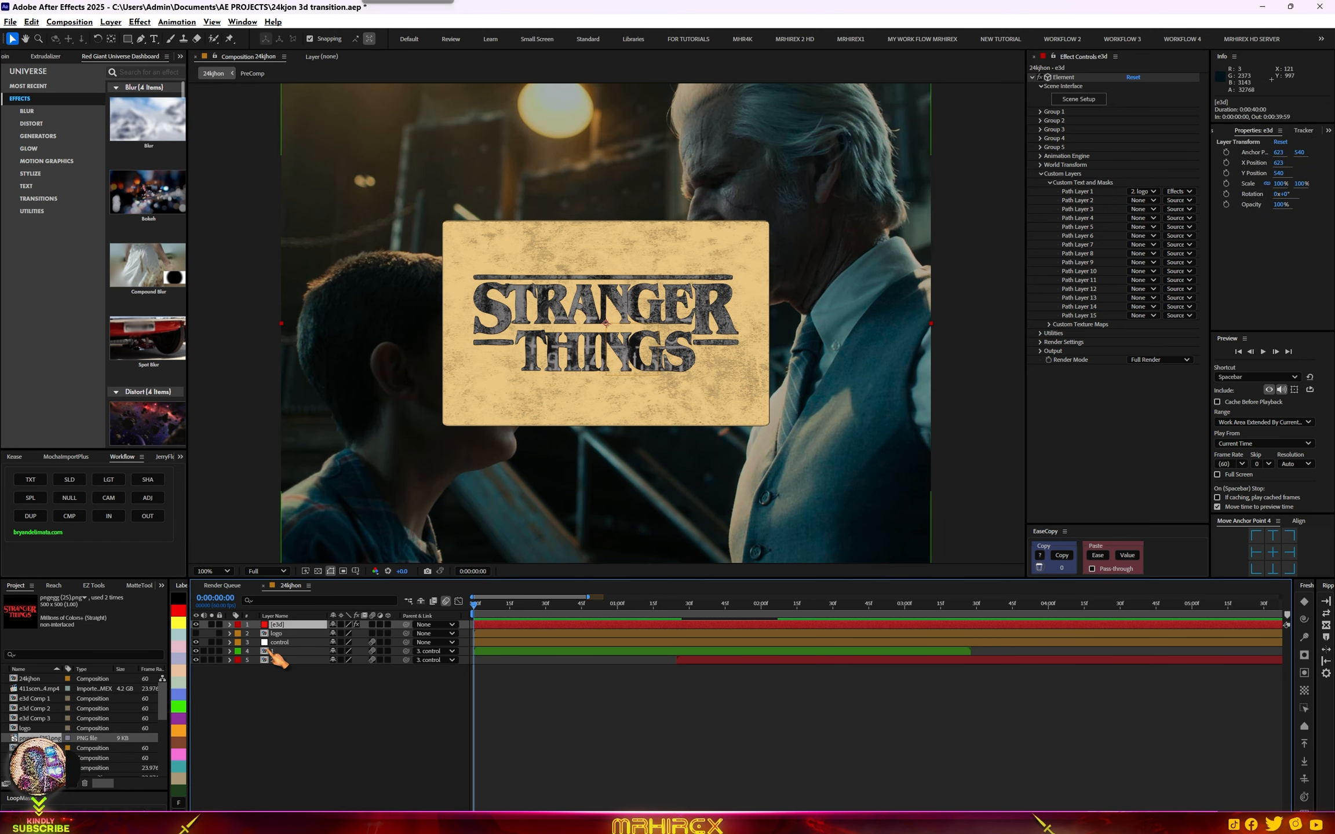
scroll(753, 394, "down", 1)
left_click(1041, 165)
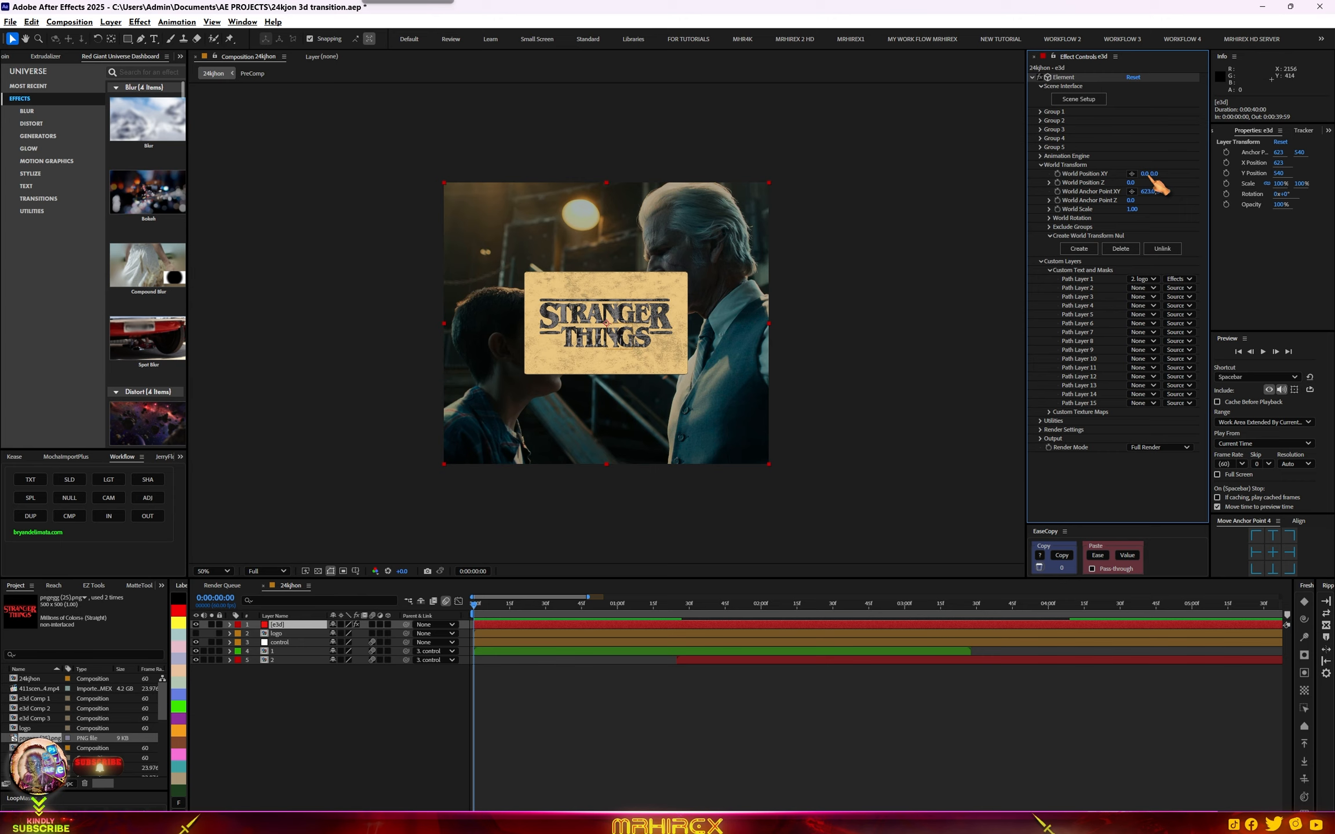
left_click(1050, 218)
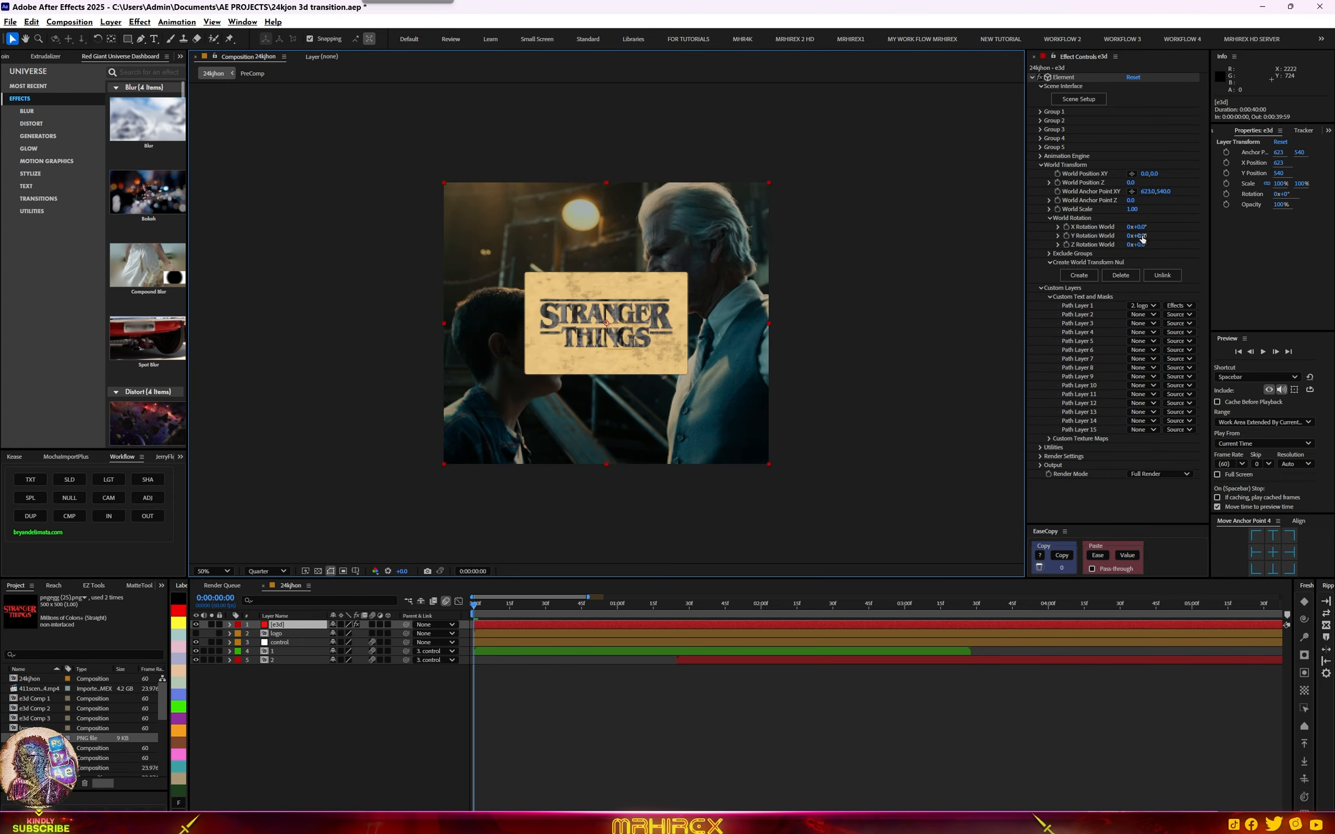
left_click_drag(1142, 236, 1212, 236)
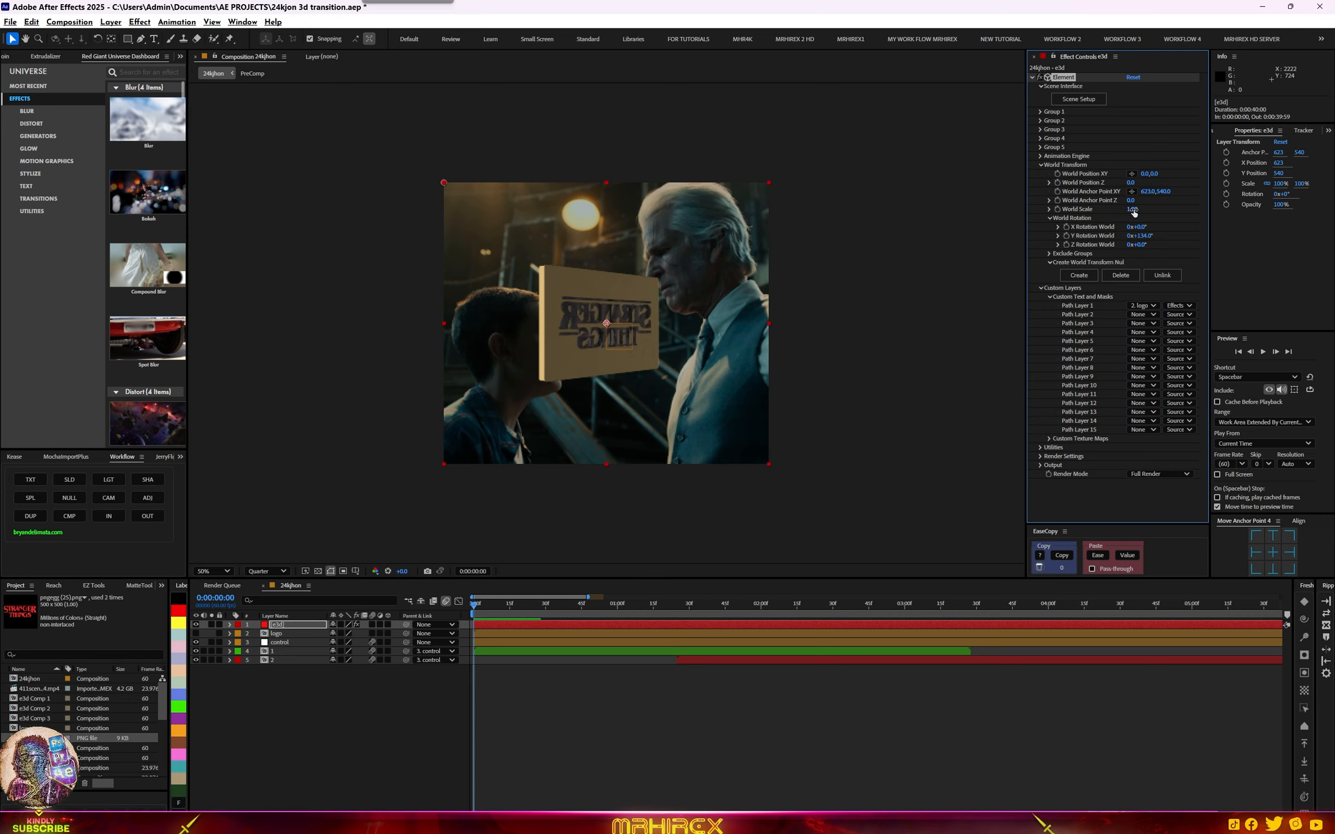
- Set world scale to 0.00 and world position to -55, 0, and keyframe position, scale and Y rotation at 0:00:01:12
left_click_drag(1131, 209, 1094, 212)
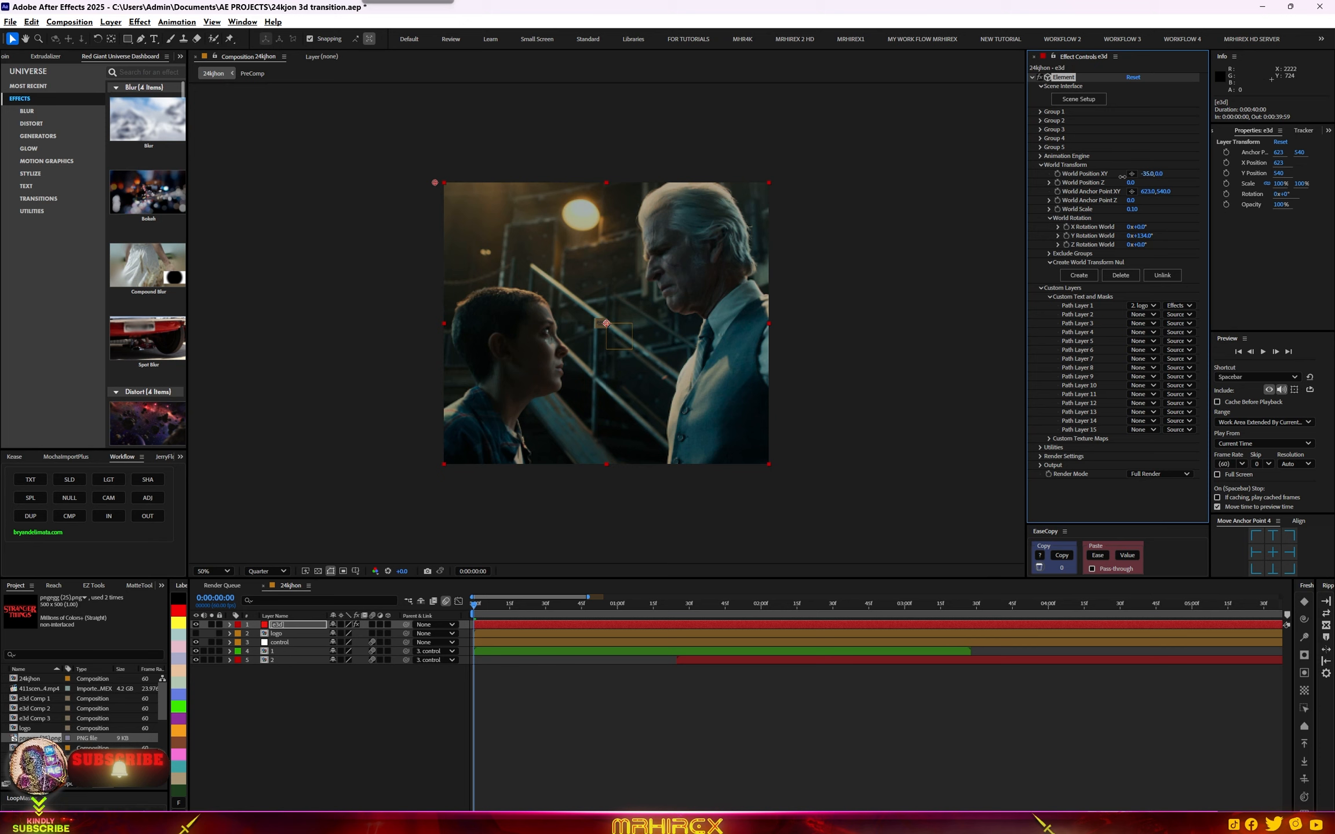
key("space")
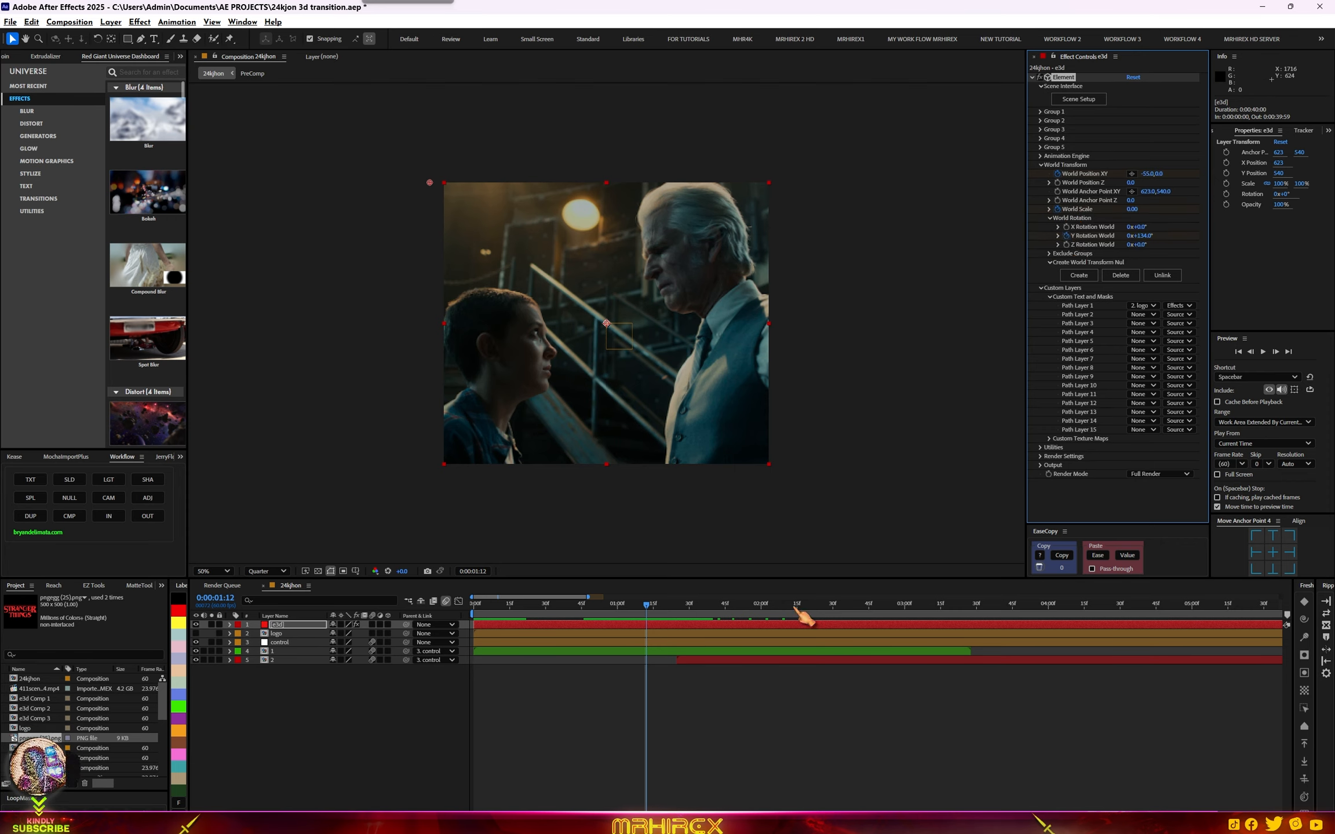
key("u")
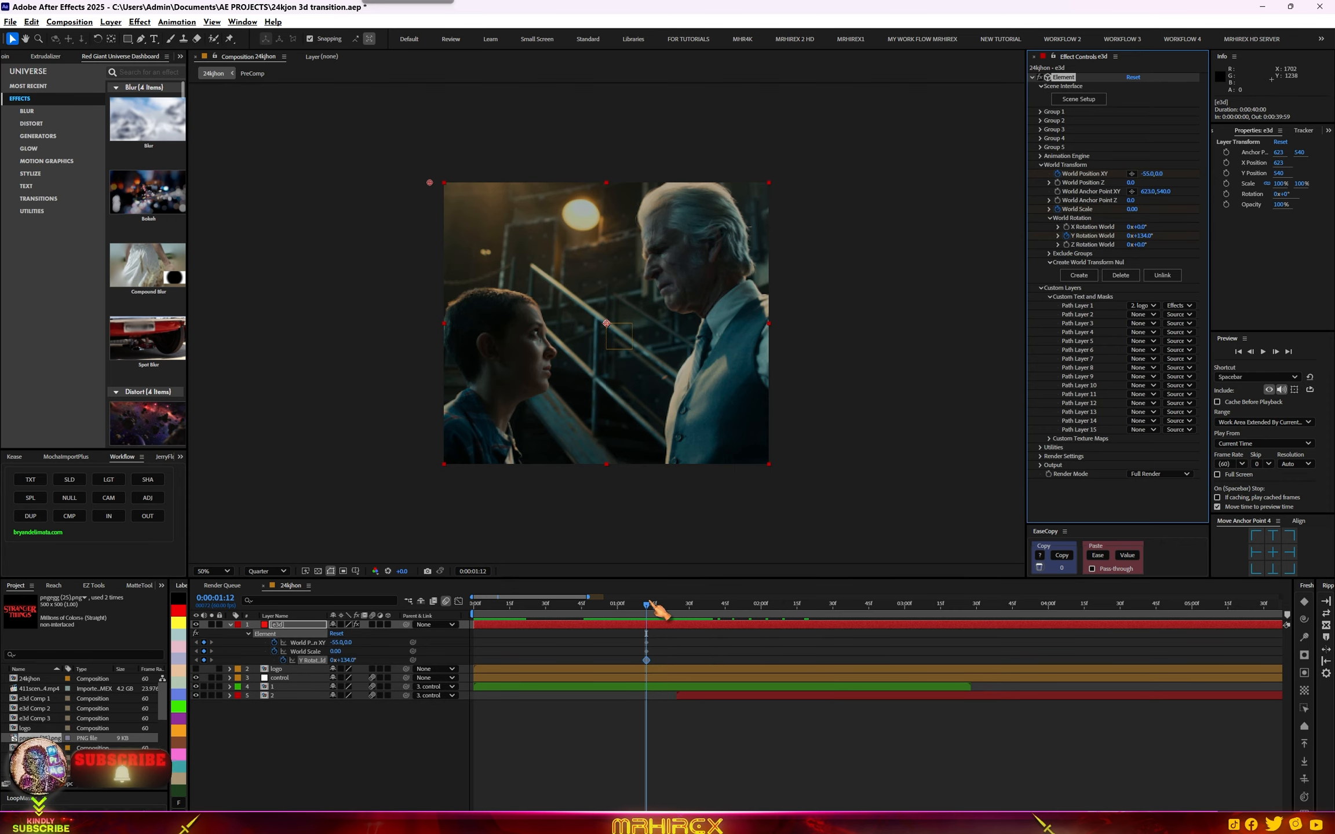
- At 0:00:02:09, keyframe world scale 0.94, world position -144, 0 and world Y rotation 0°
left_click_drag(652, 607, 790, 615)
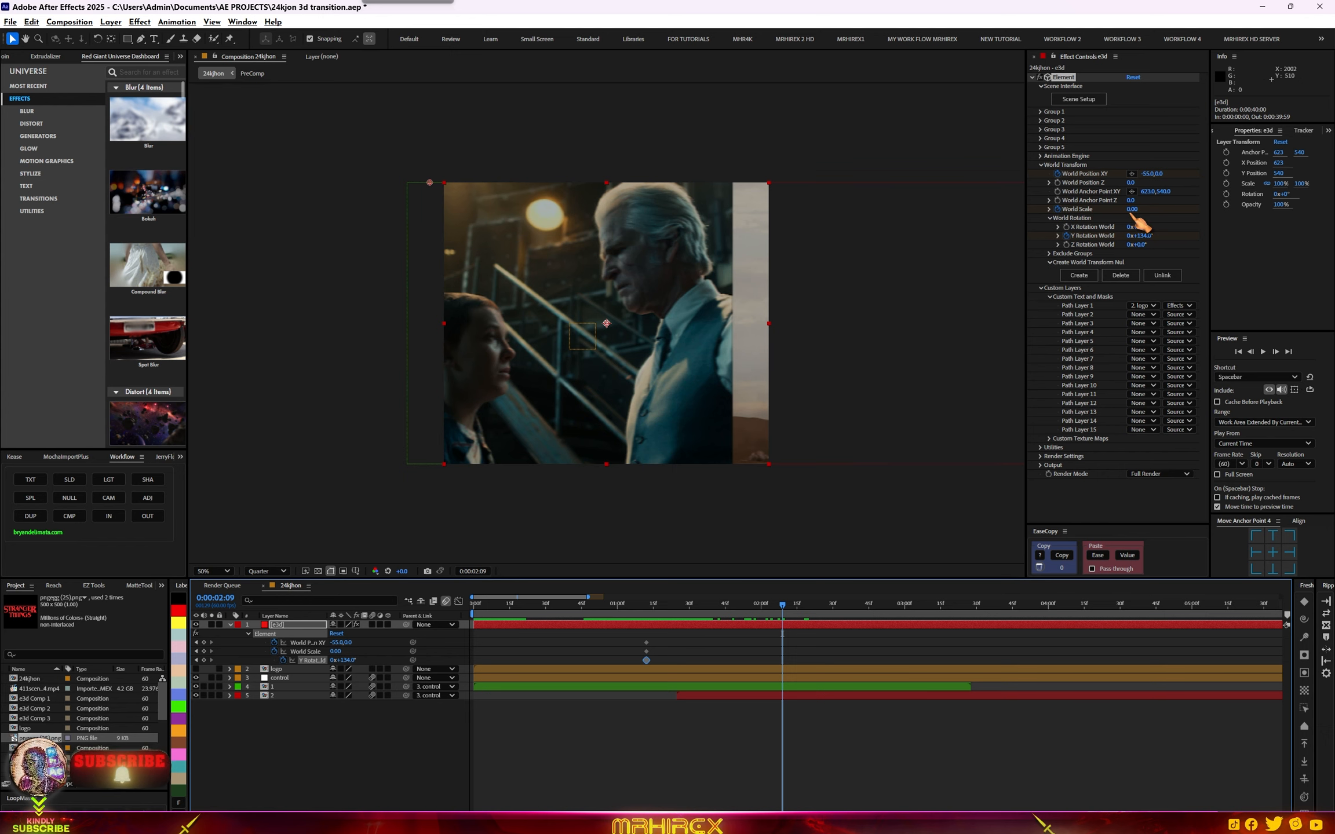
left_click_drag(1129, 209, 1174, 207)
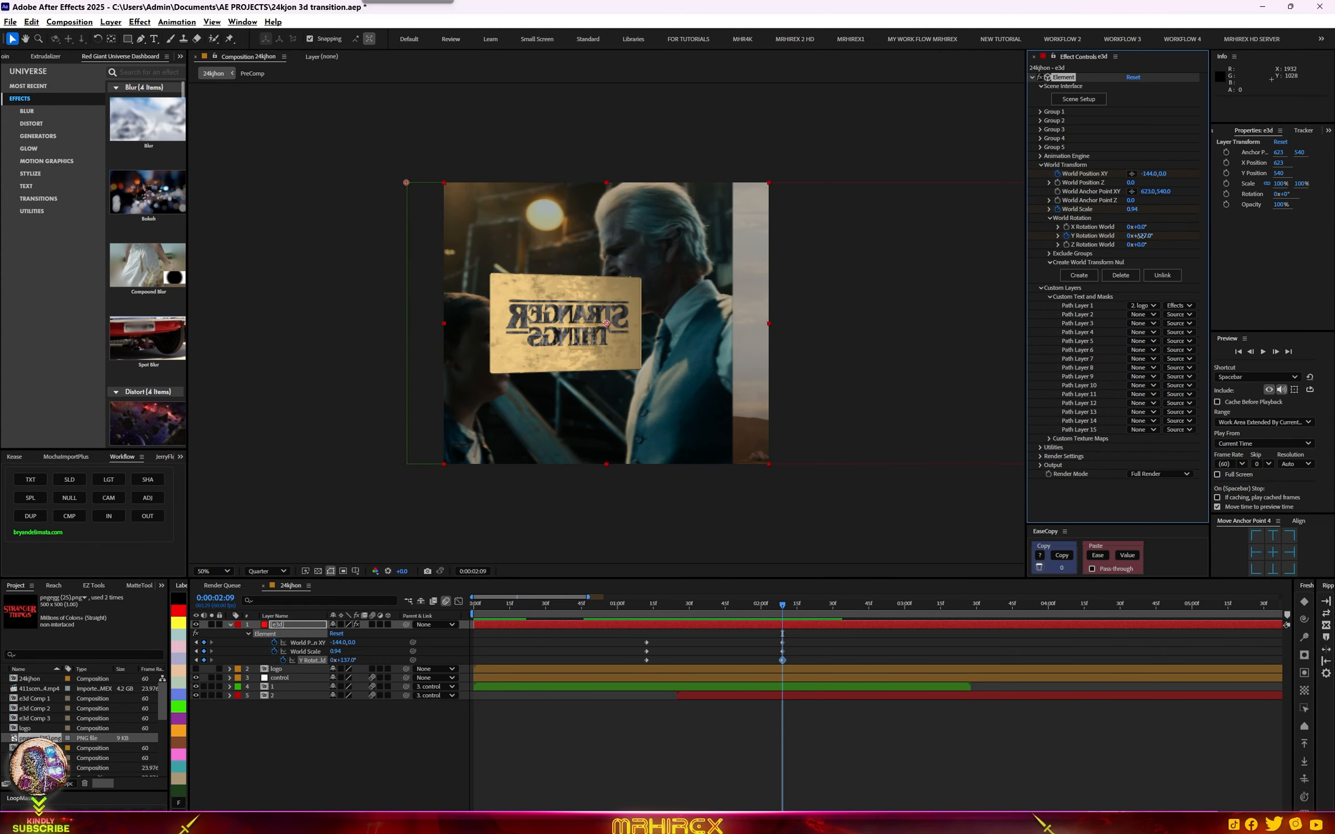
left_click_drag(1139, 236, 1133, 240)
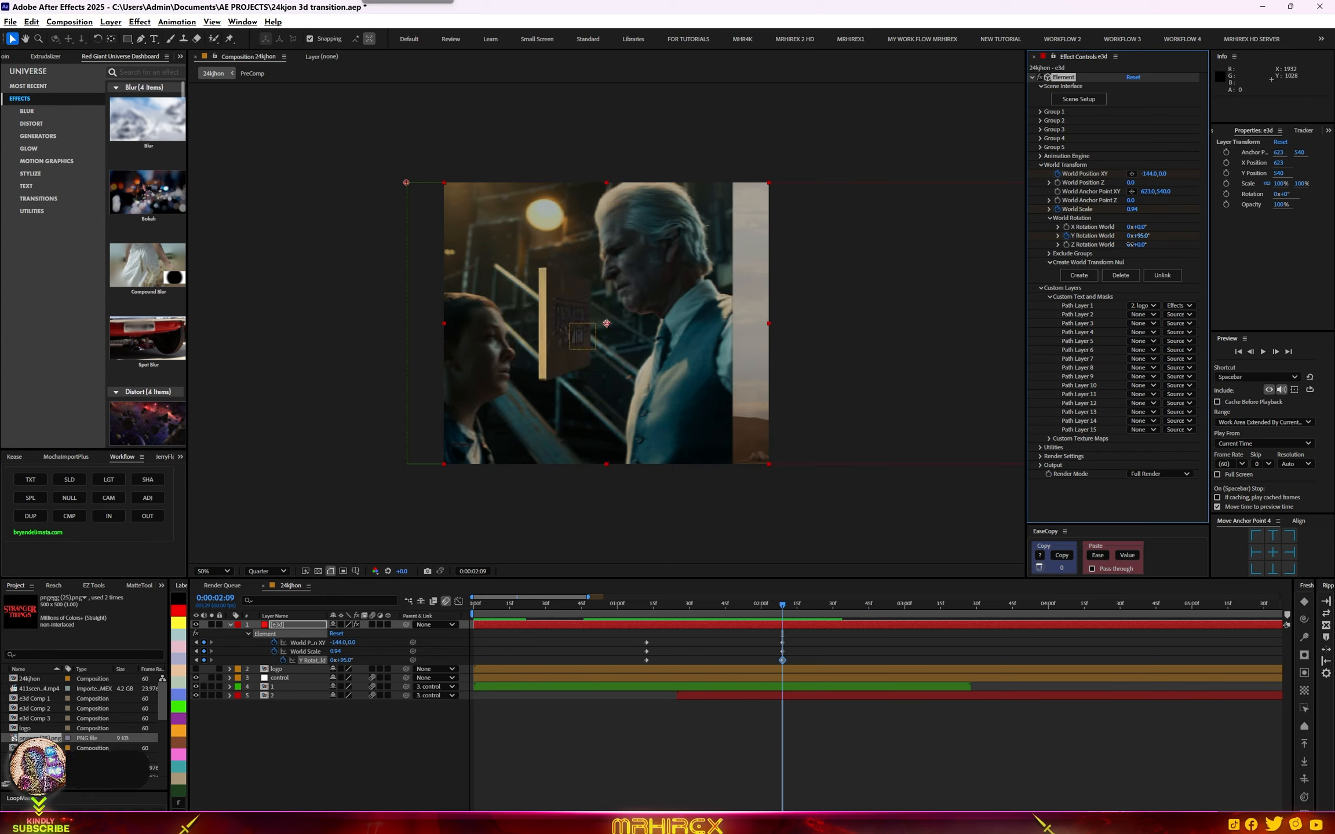
left_click_drag(1116, 252, 1113, 253)
- Preview the logo animation and shift the e3d keyframes later, with the starting ones at 0:00:01:22
key("space")
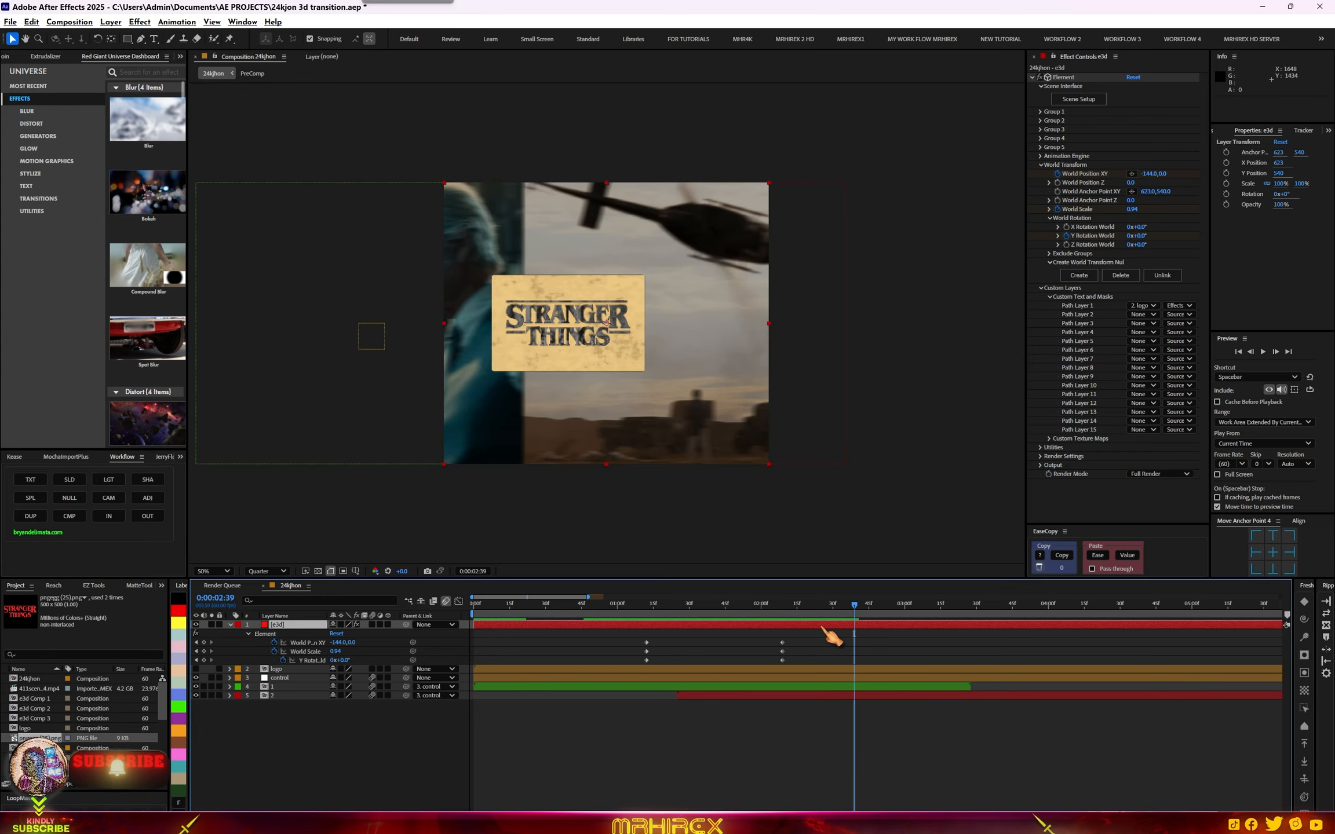
left_click_drag(807, 639, 688, 675)
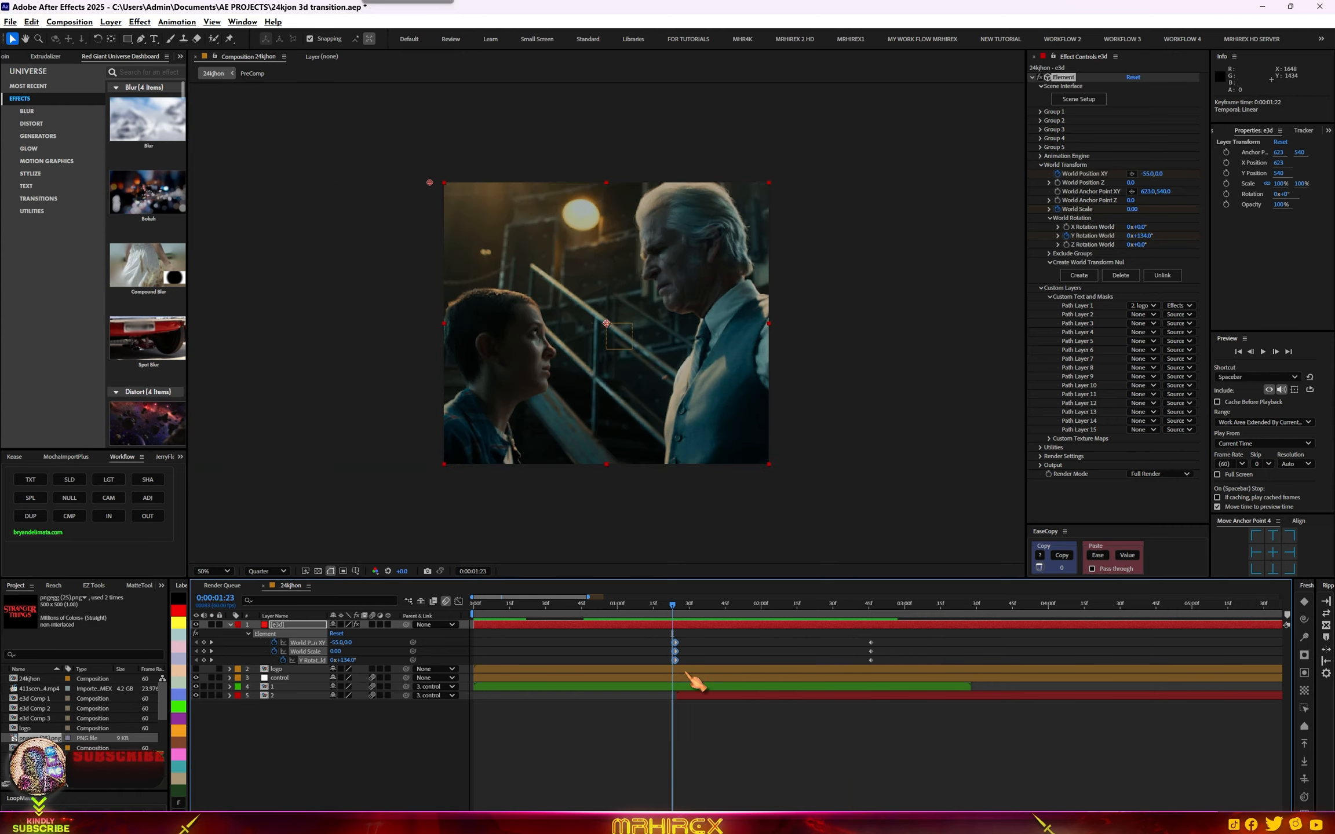
- Copy the easing from the control layer's Position keyframes and paste it onto all the e3d Element keyframes
left_click(698, 678)
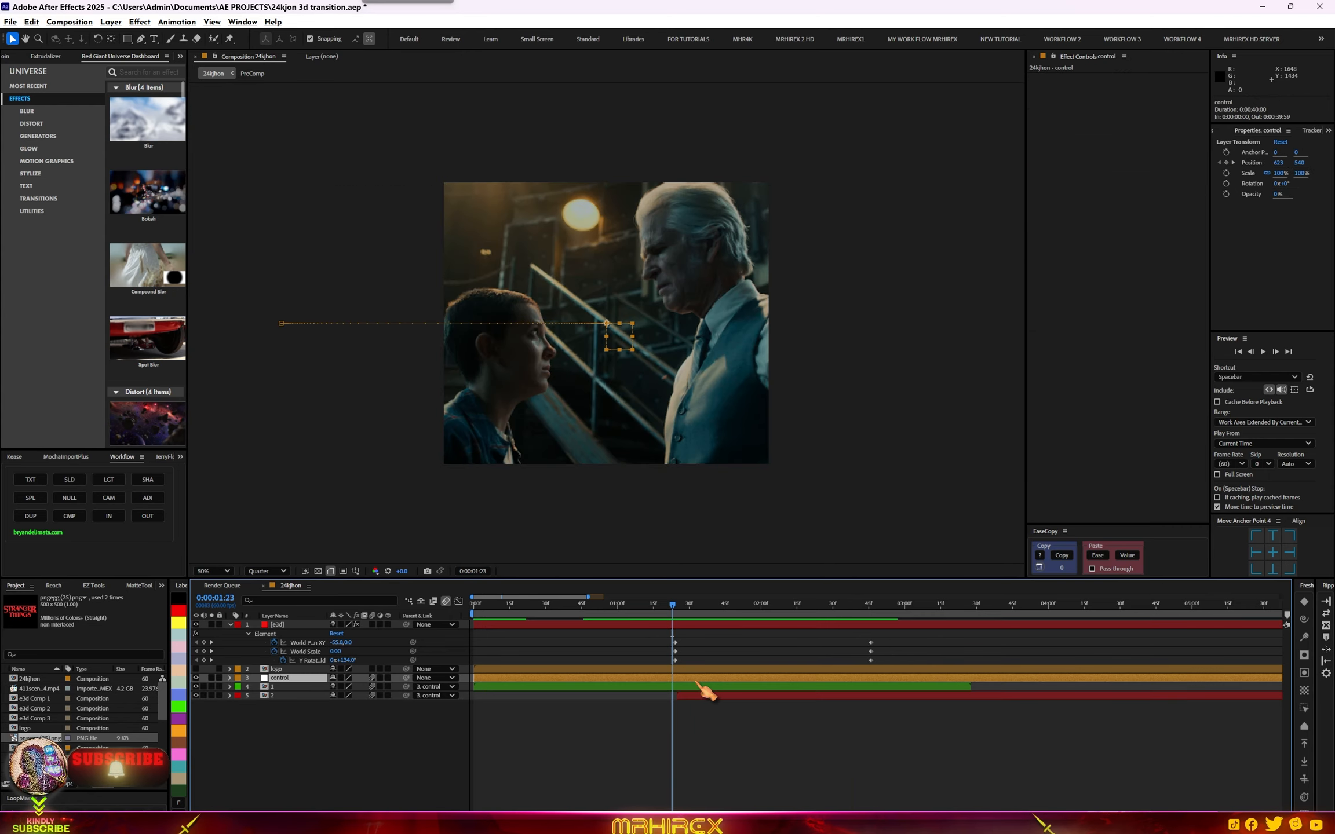
key("u")
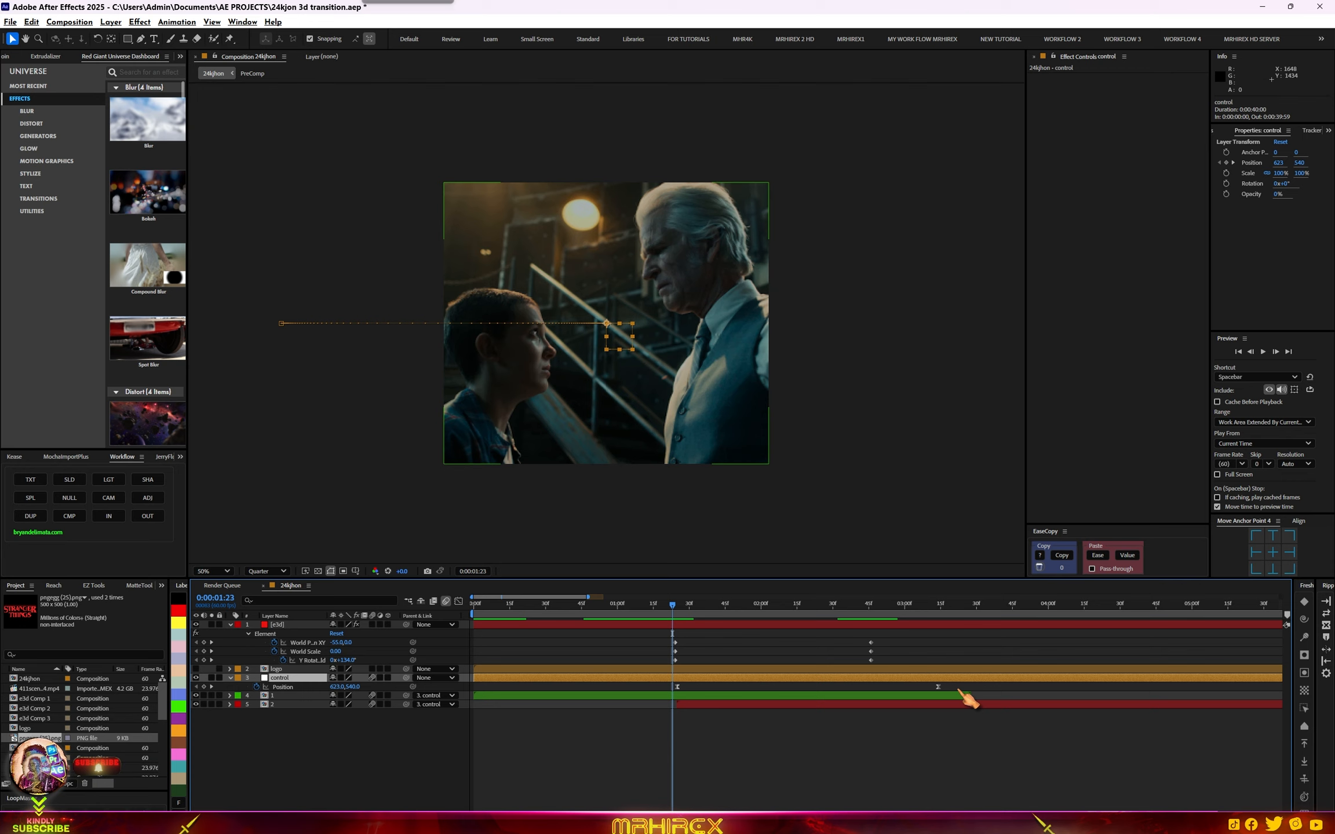
left_click_drag(957, 683, 631, 715)
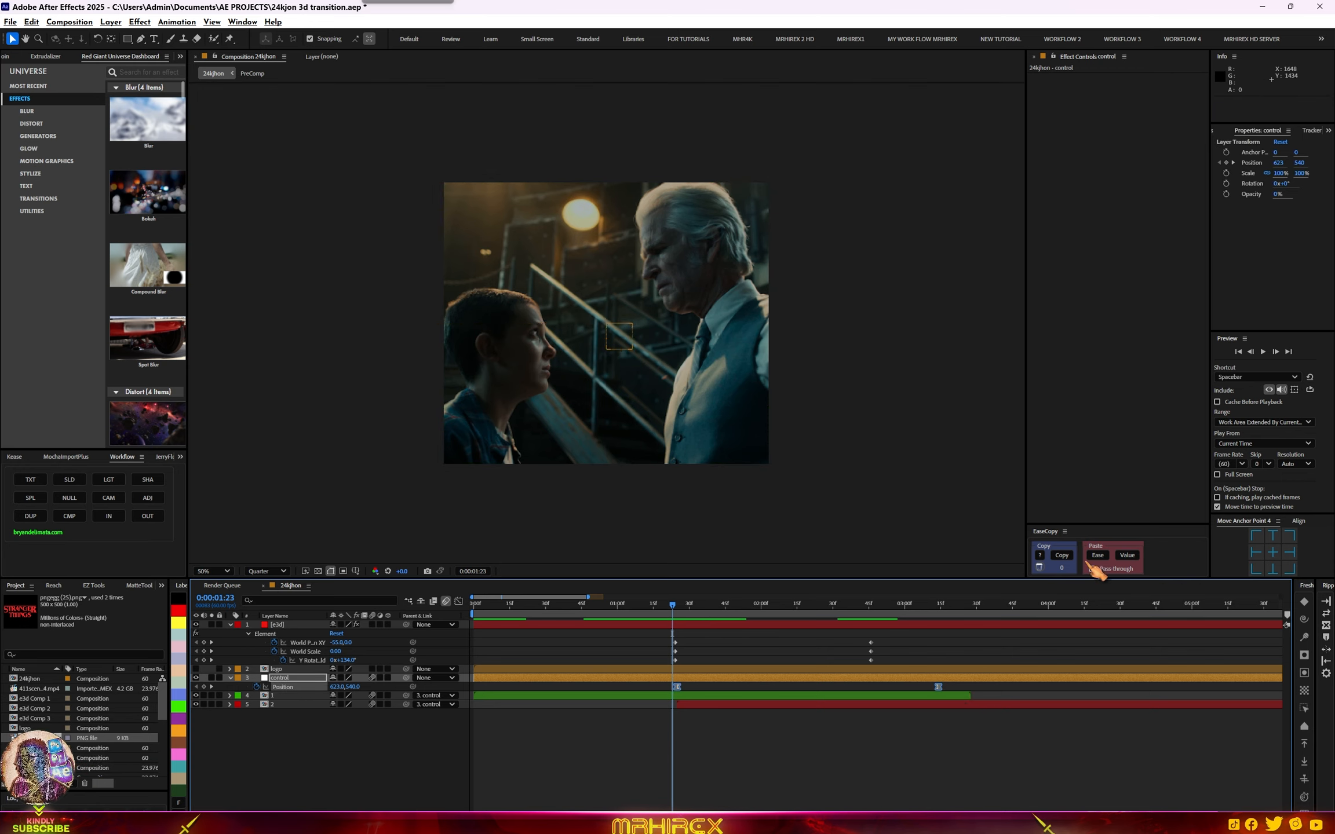
left_click(1065, 556)
left_click_drag(899, 638, 645, 685)
left_click(1099, 556)
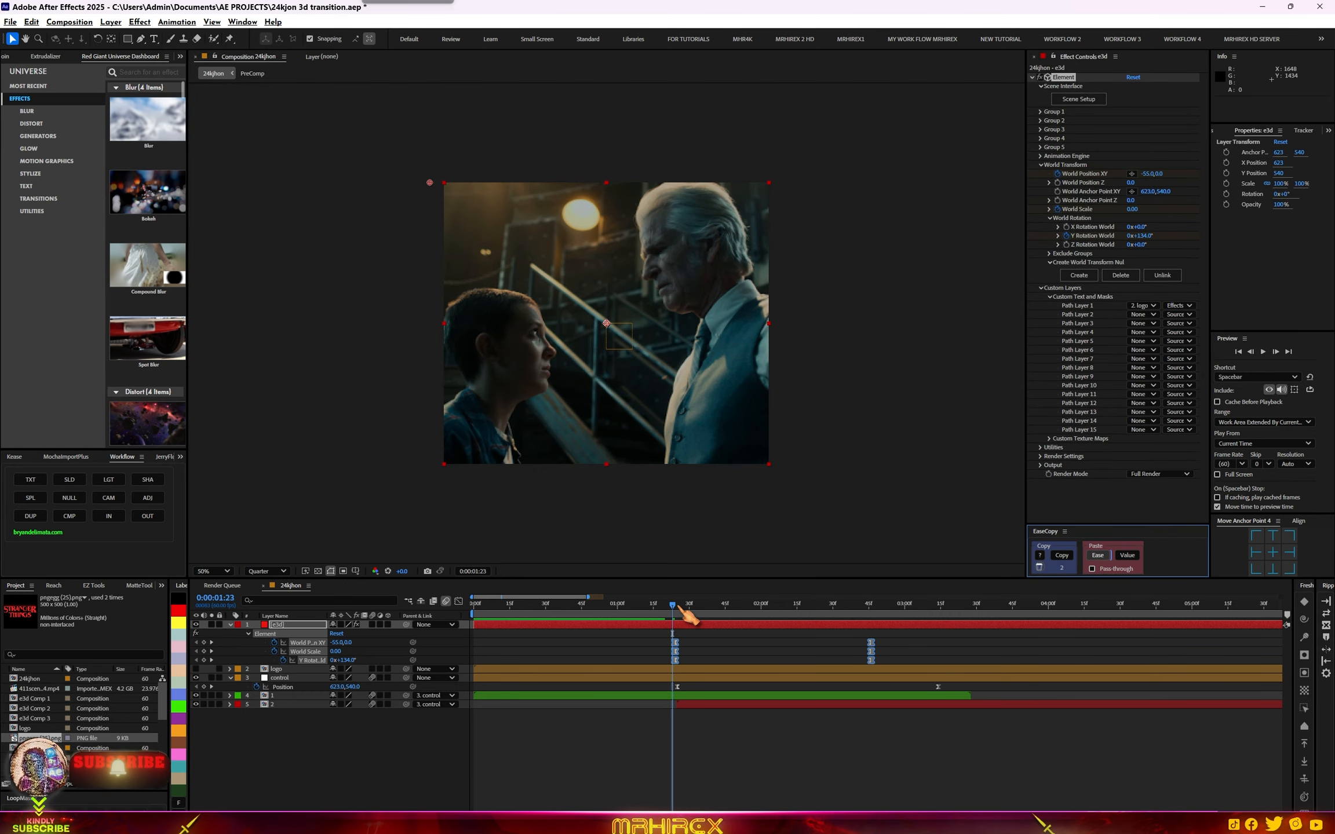
- Preview the eased transition and move the e3d ending keyframes to 0:00:03:14, in line with the control layer's last keyframe
left_click_drag(663, 607, 658, 607)
key("space")
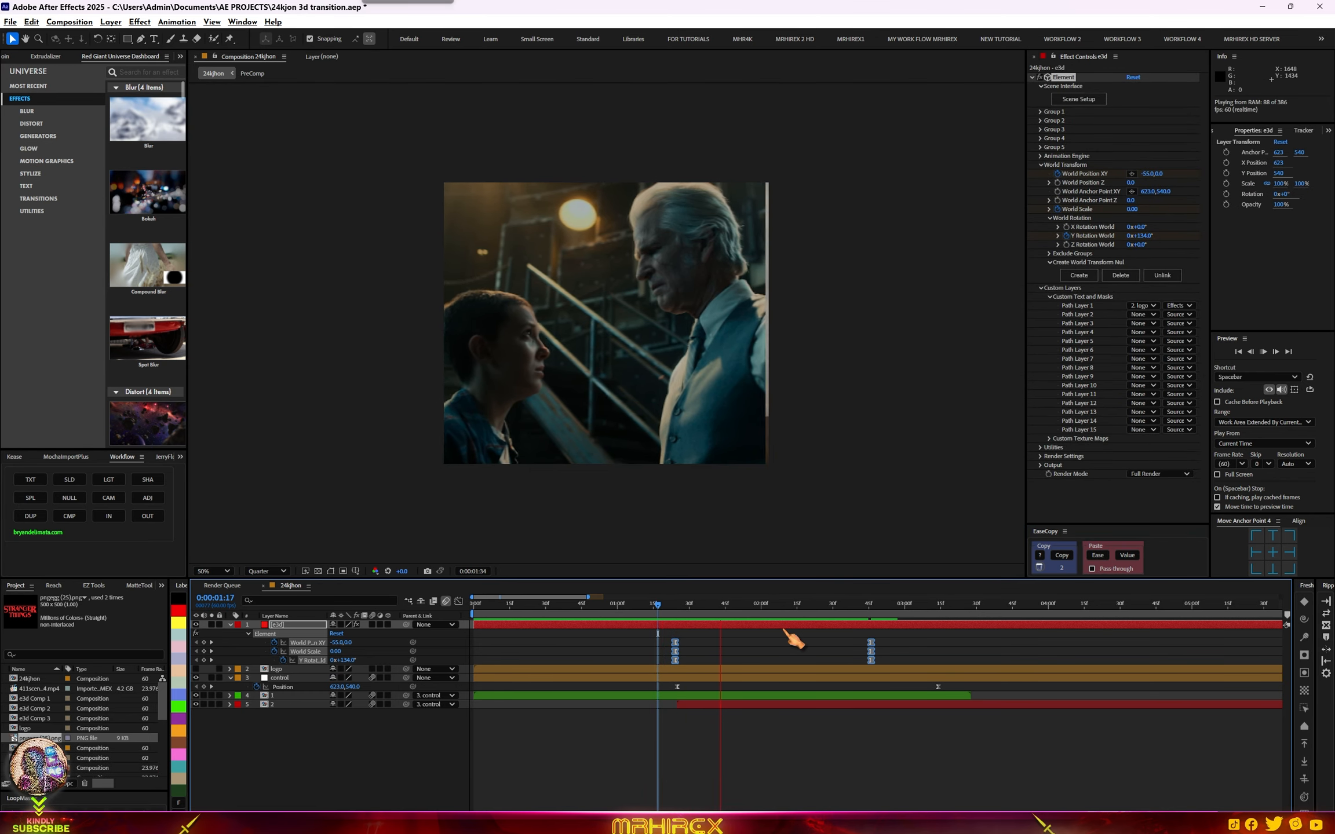
key("space")
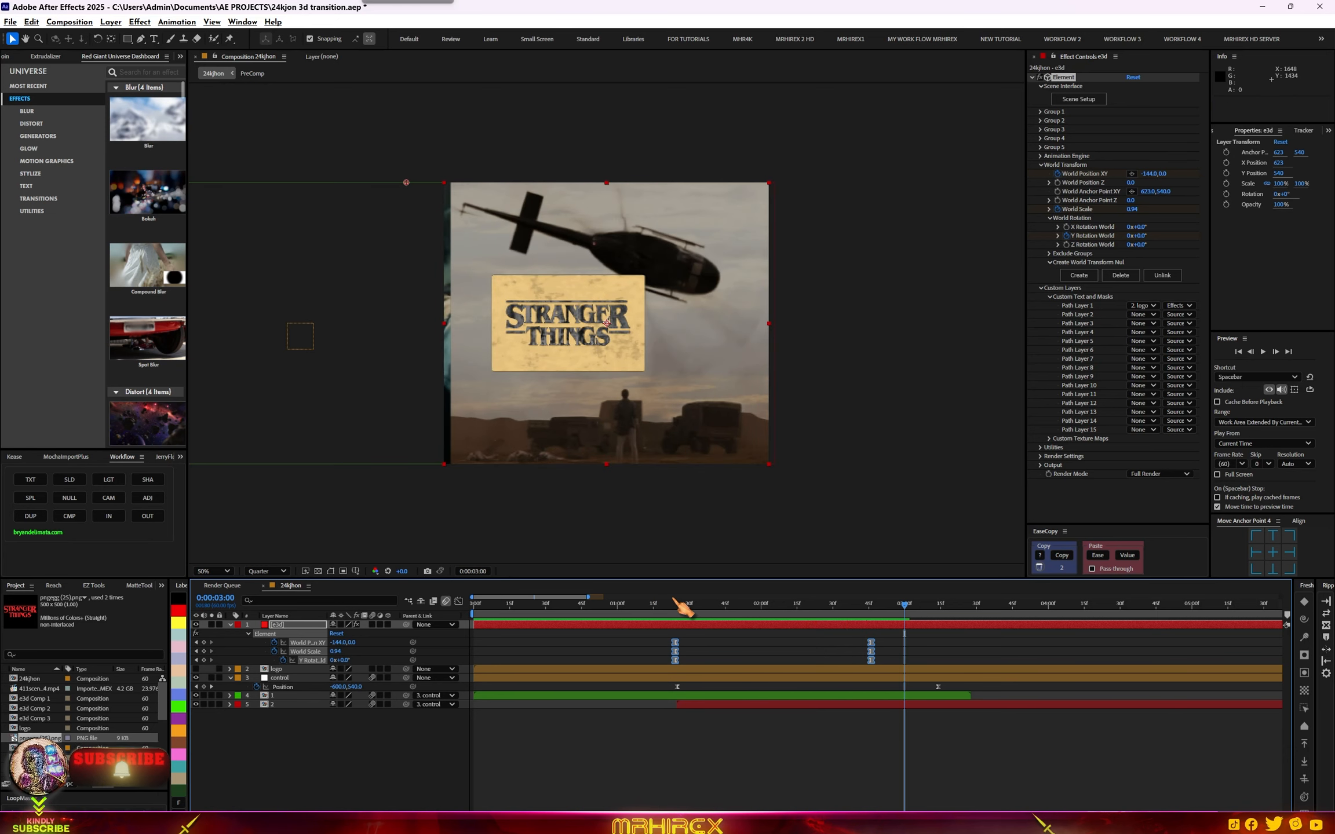
mouse_move(926, 644)
left_mouse_down()
mouse_move(857, 664)
mouse_move(920, 668)
left_mouse_up()
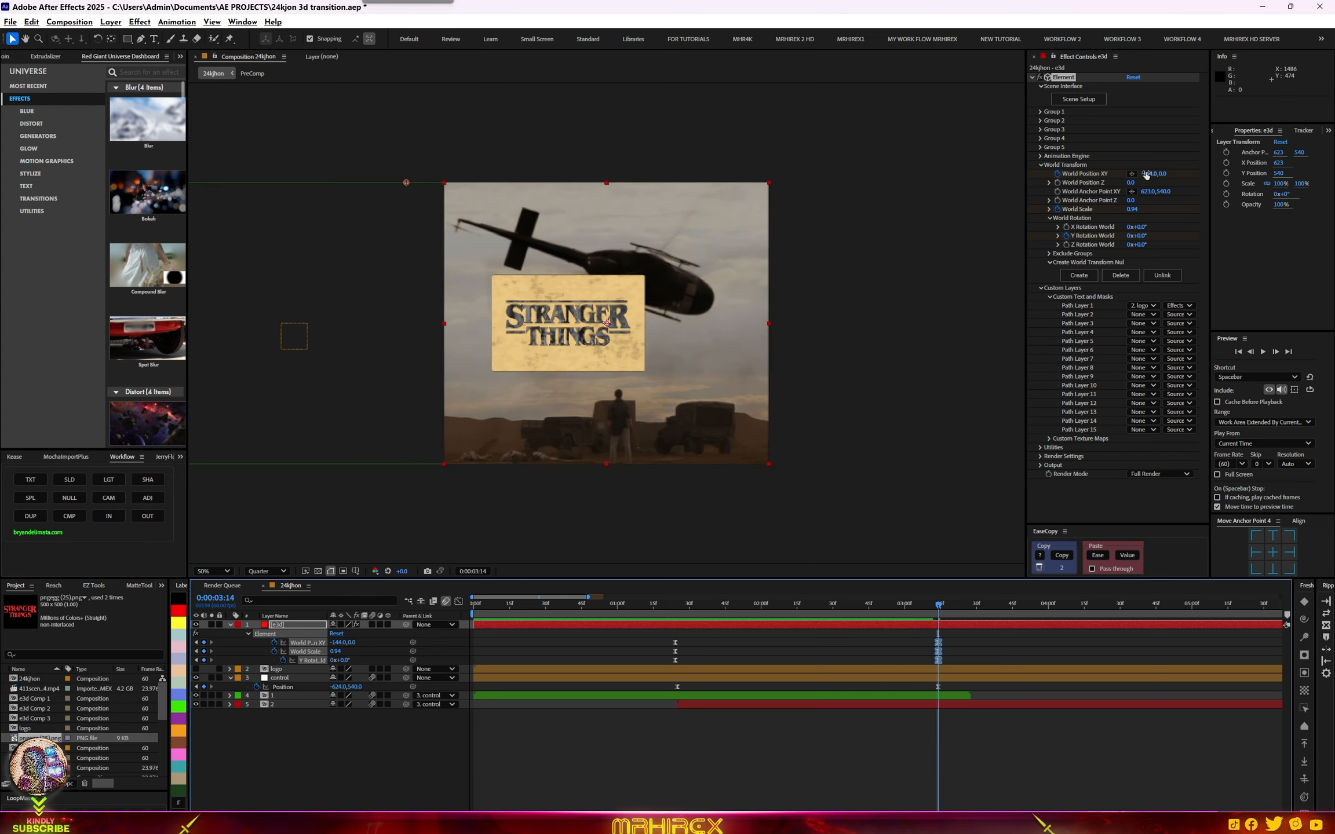
- Set the e3d ending World Position to -4, 0 at 0:00:03:14 to centre the plate over the second clip
left_click_drag(1146, 175, 1218, 167)
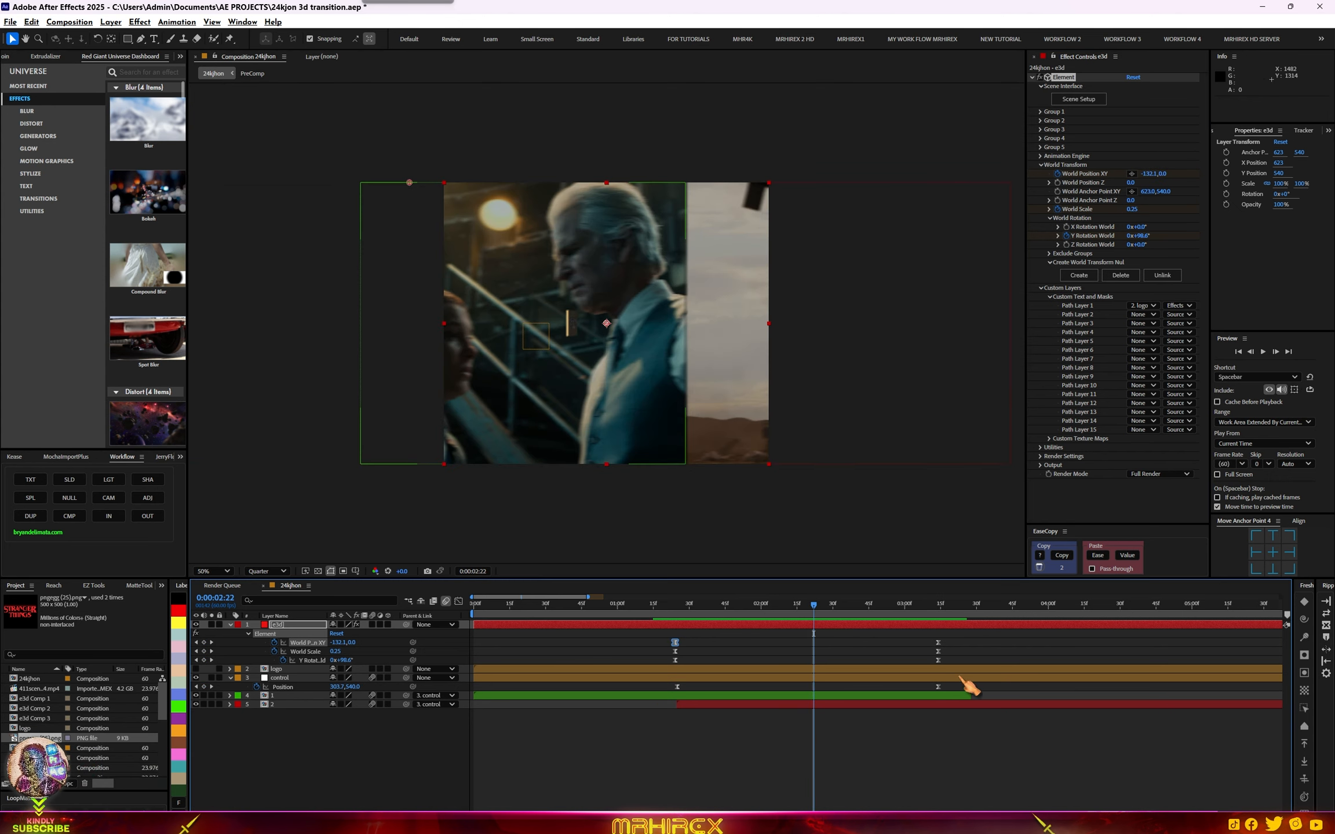
left_click(958, 652)
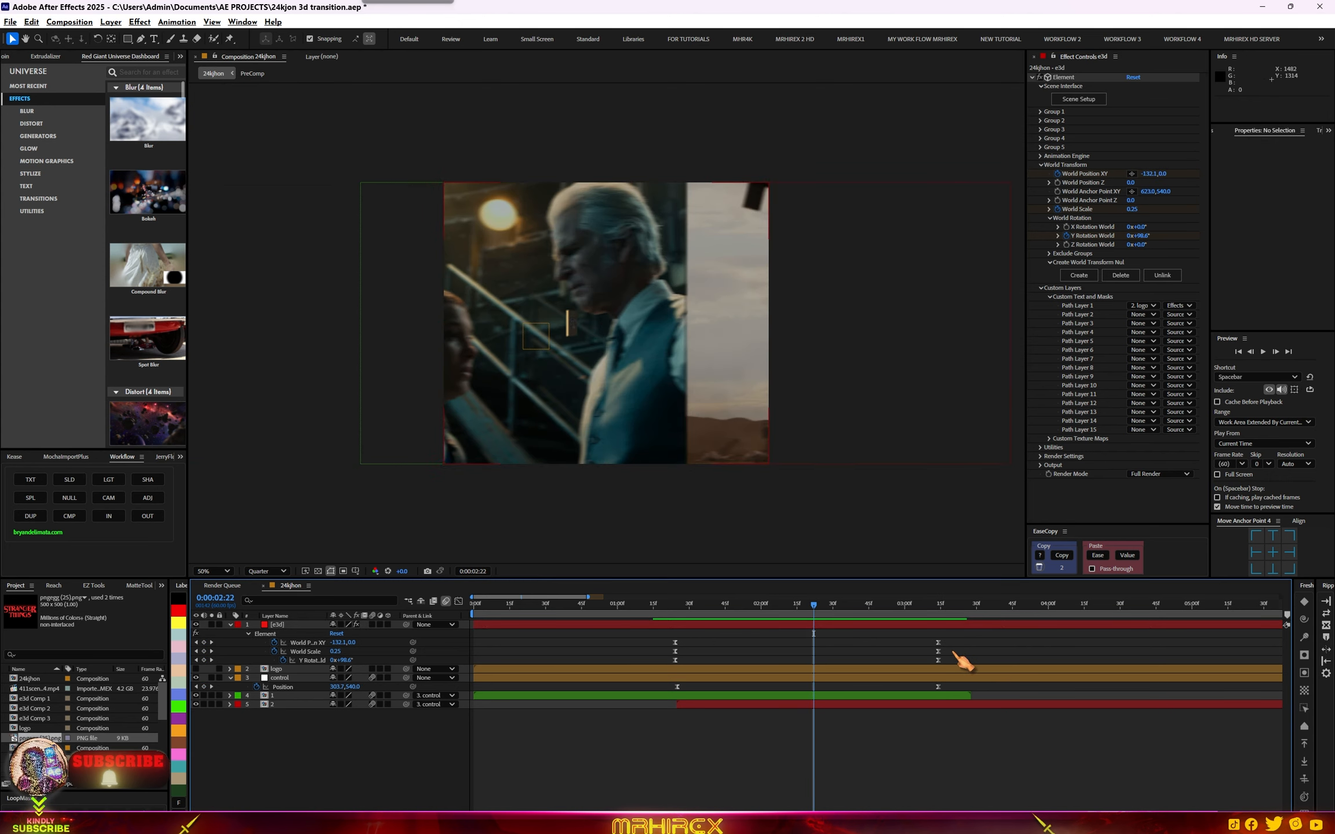
- Offset both world Y rotation keyframes on e3d slightly later, with the ending one at 0:00:03:18, and preview the timing
left_click(314, 658)
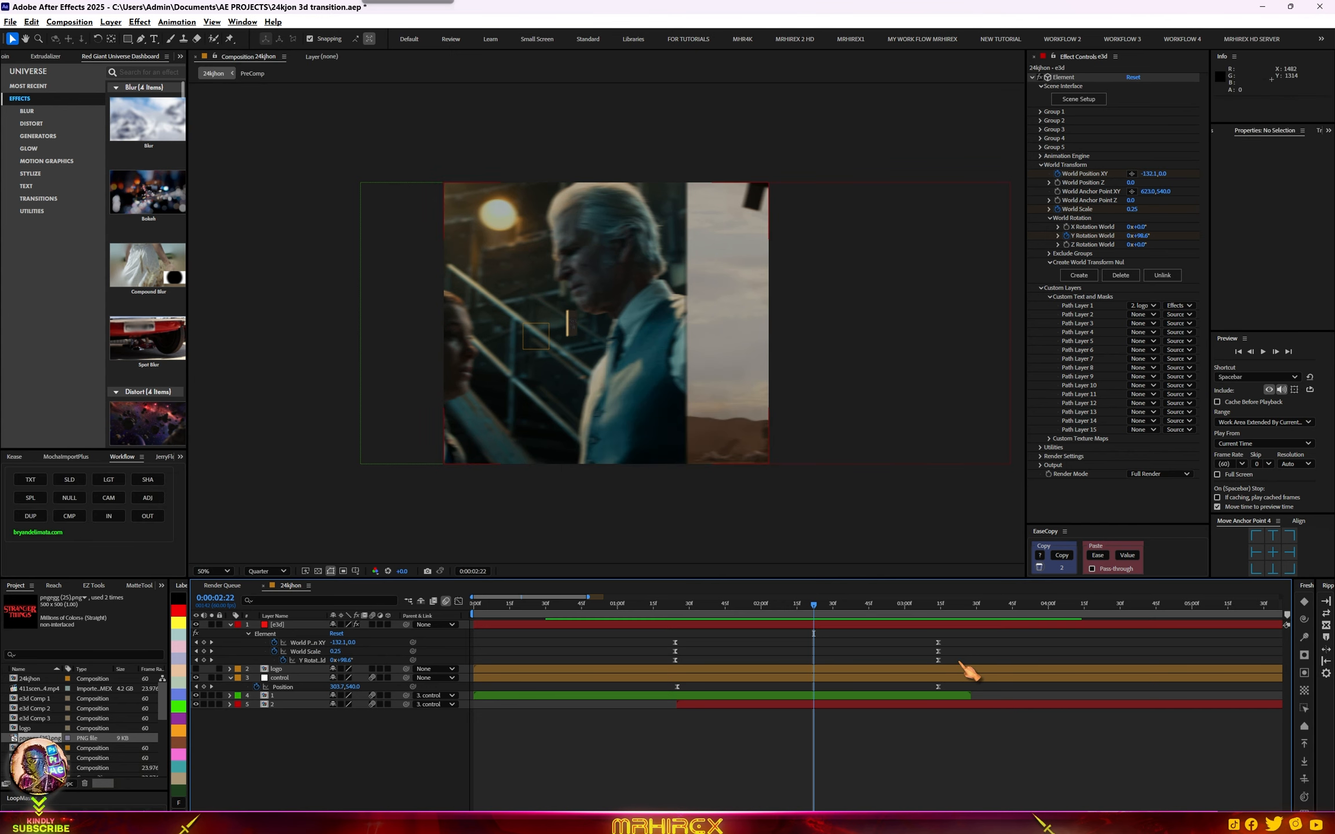
left_click_drag(938, 660, 967, 661)
key("space")
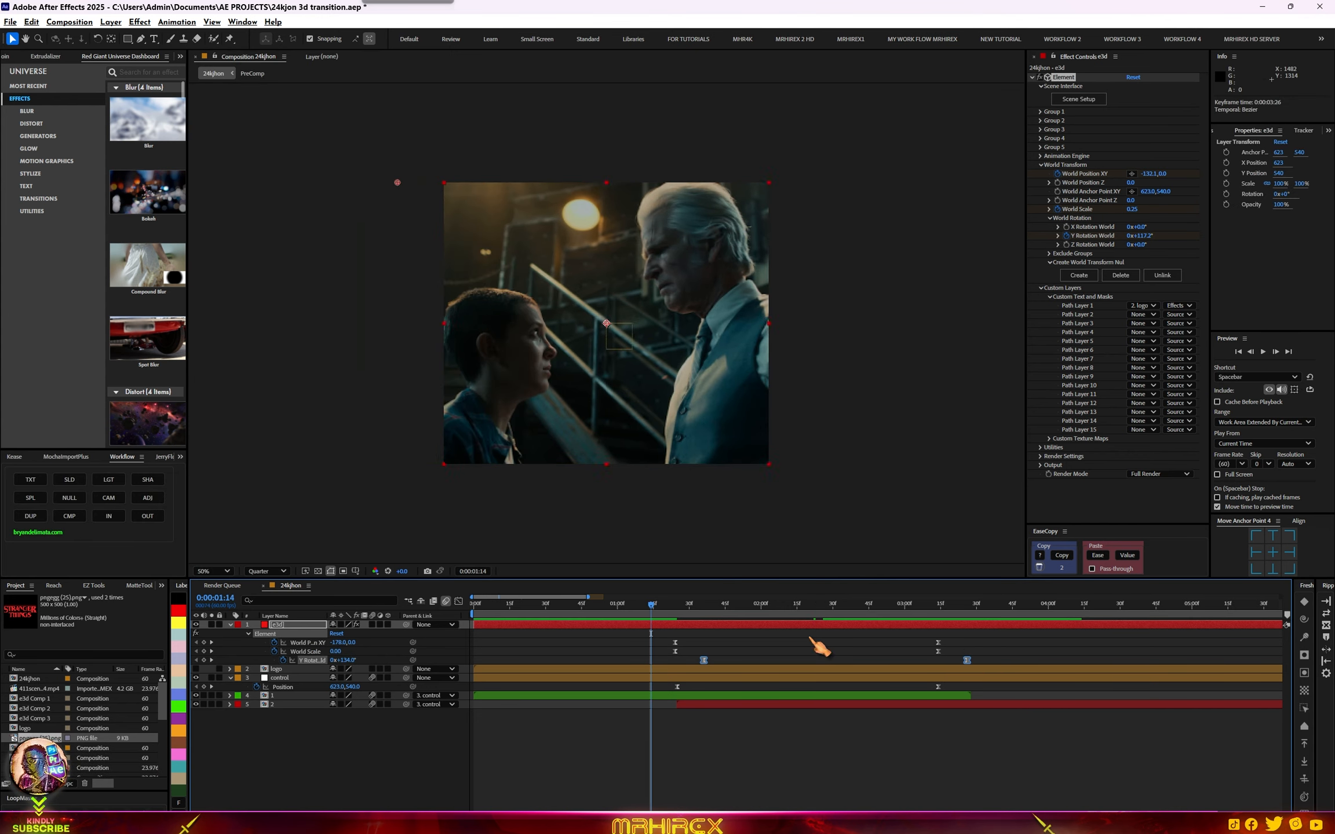
key("space")
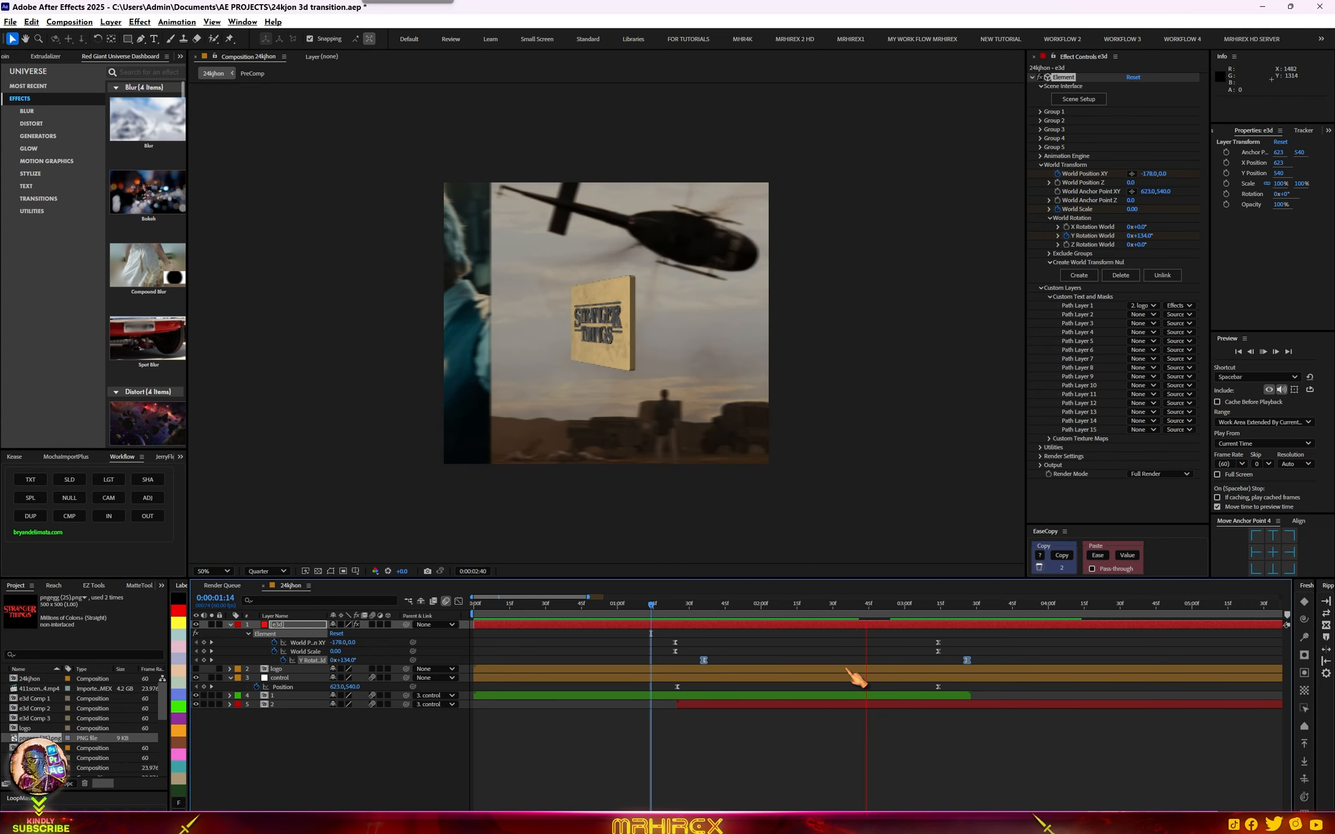
left_click_drag(967, 662, 956, 662)
key("space")
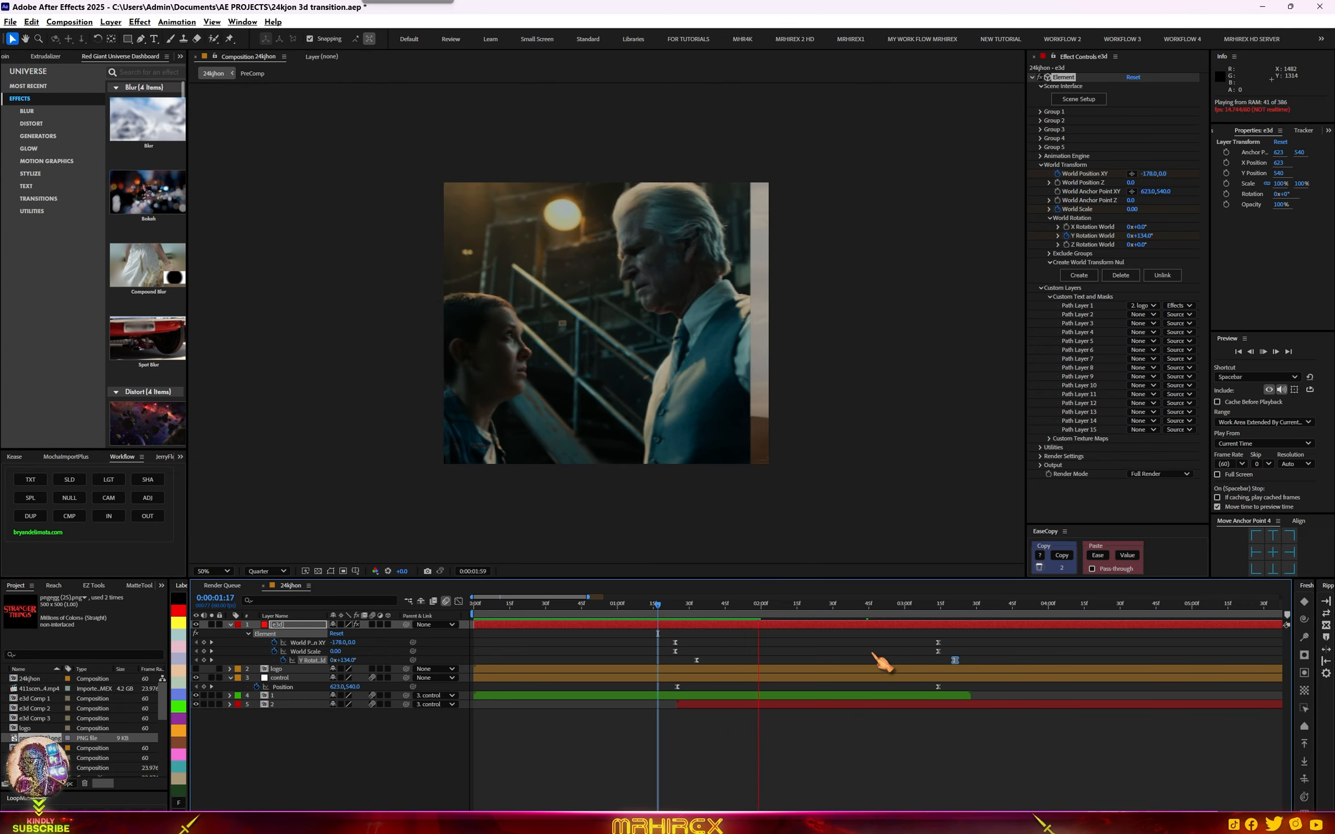
key("space")
left_click_drag(976, 655, 699, 662)
key("space")
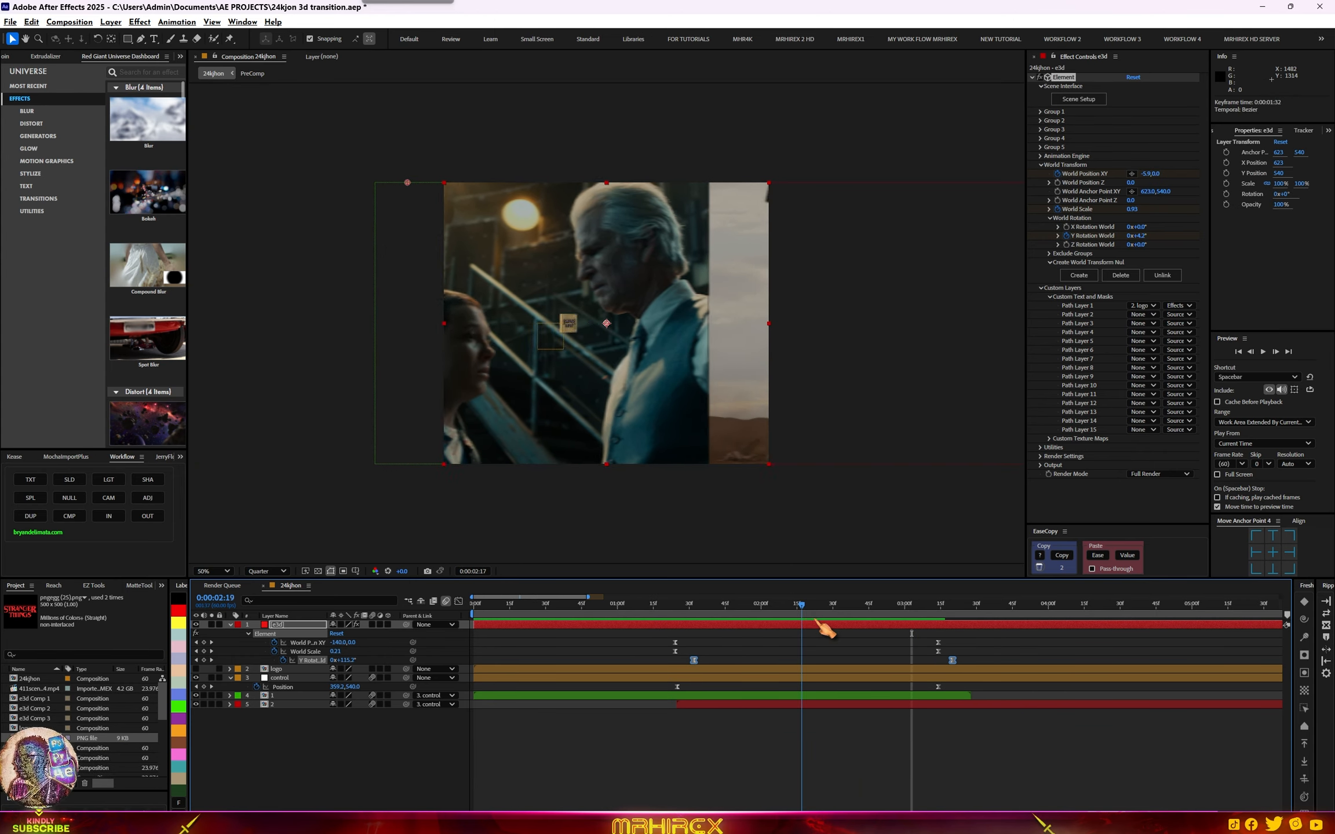
key("space")
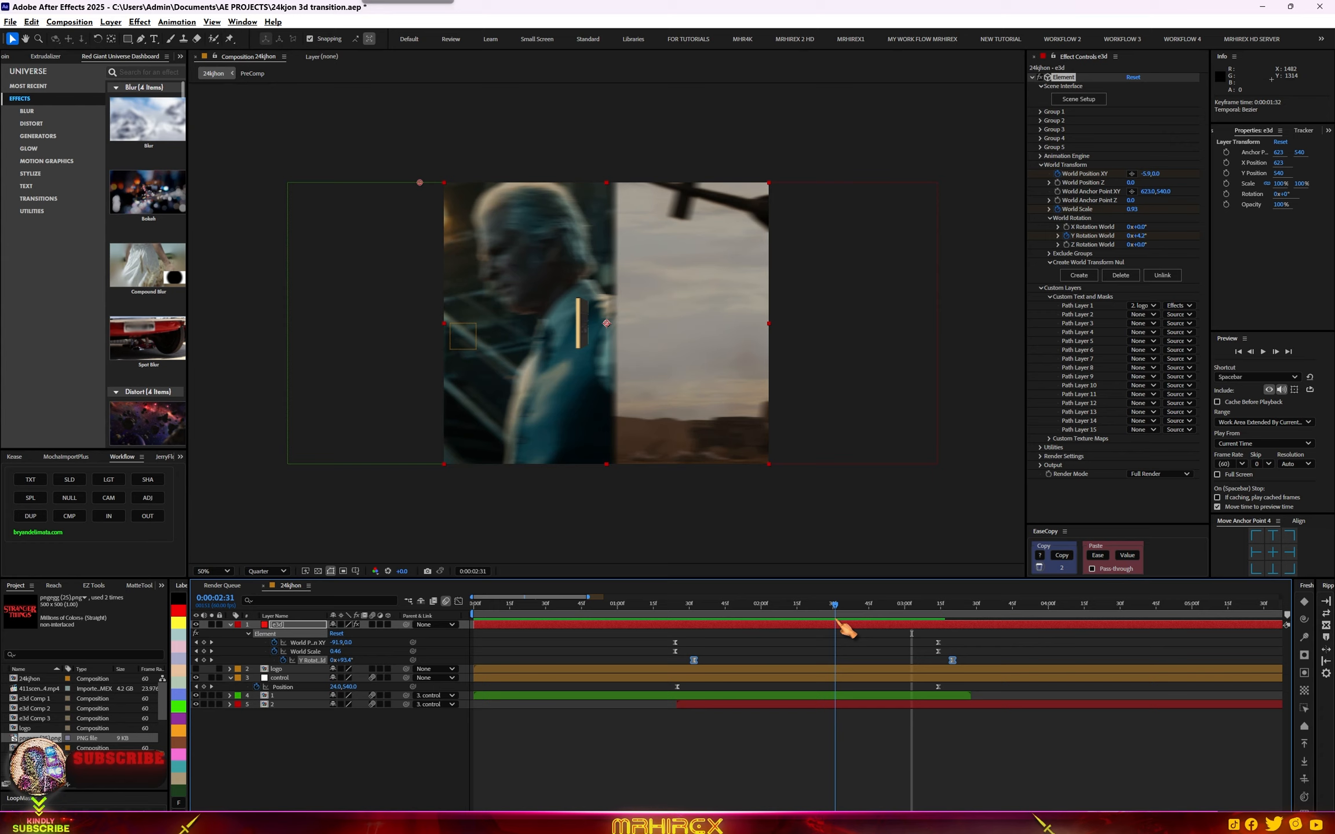
left_click_drag(954, 661, 949, 661)
left_click_drag(835, 605, 641, 606)
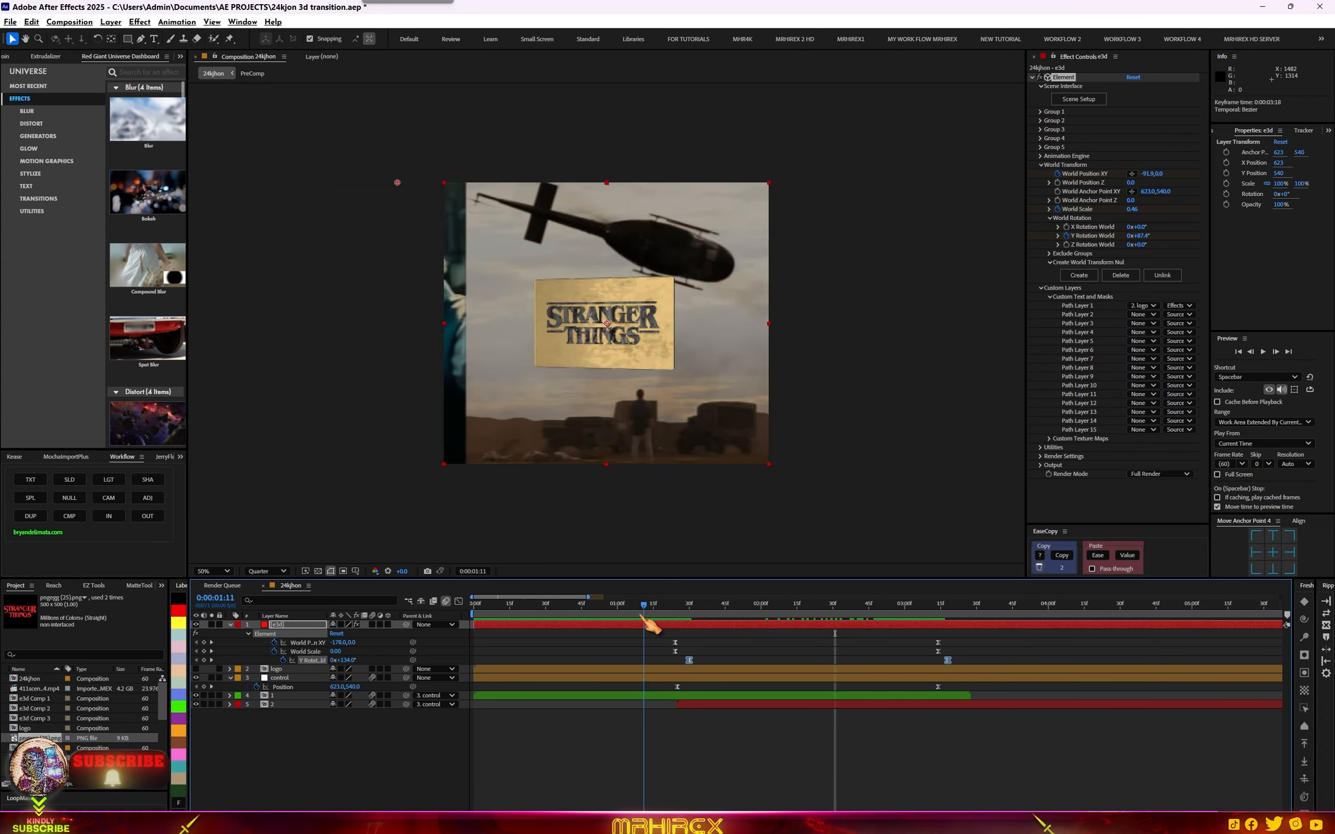
key("space")
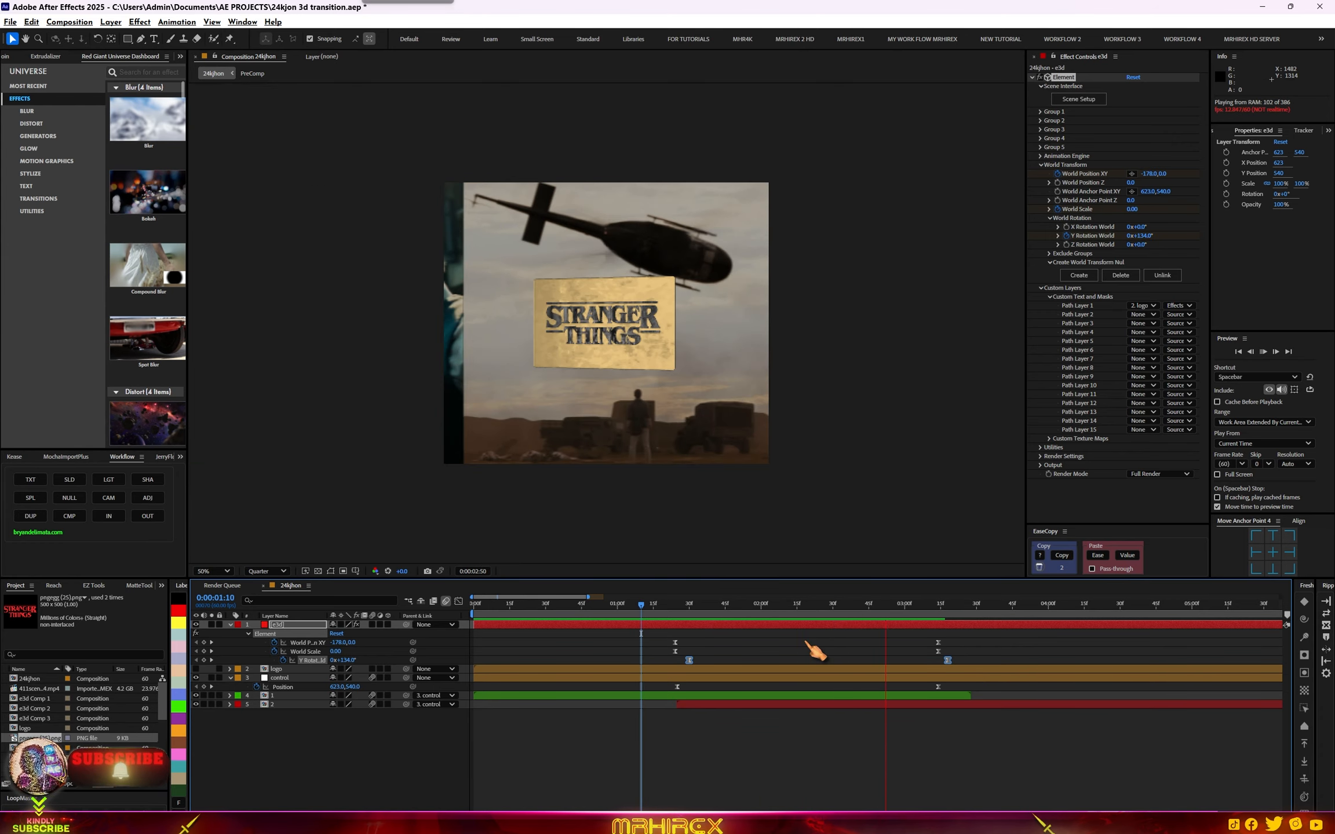
left_click(611, 606)
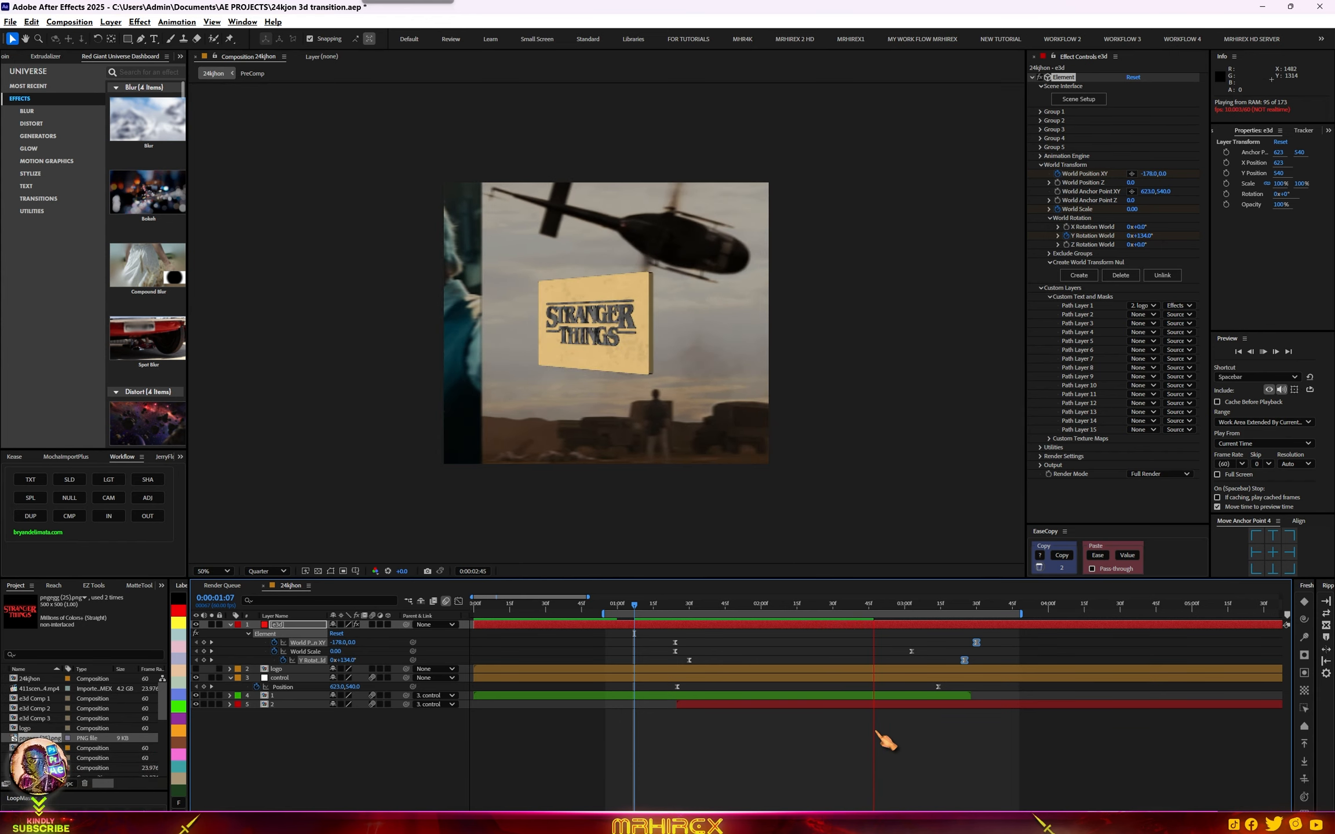
- Move the ending World Scale keyframe on e3d earlier to 0:00:02:57 and preview the transition
left_click(886, 742)
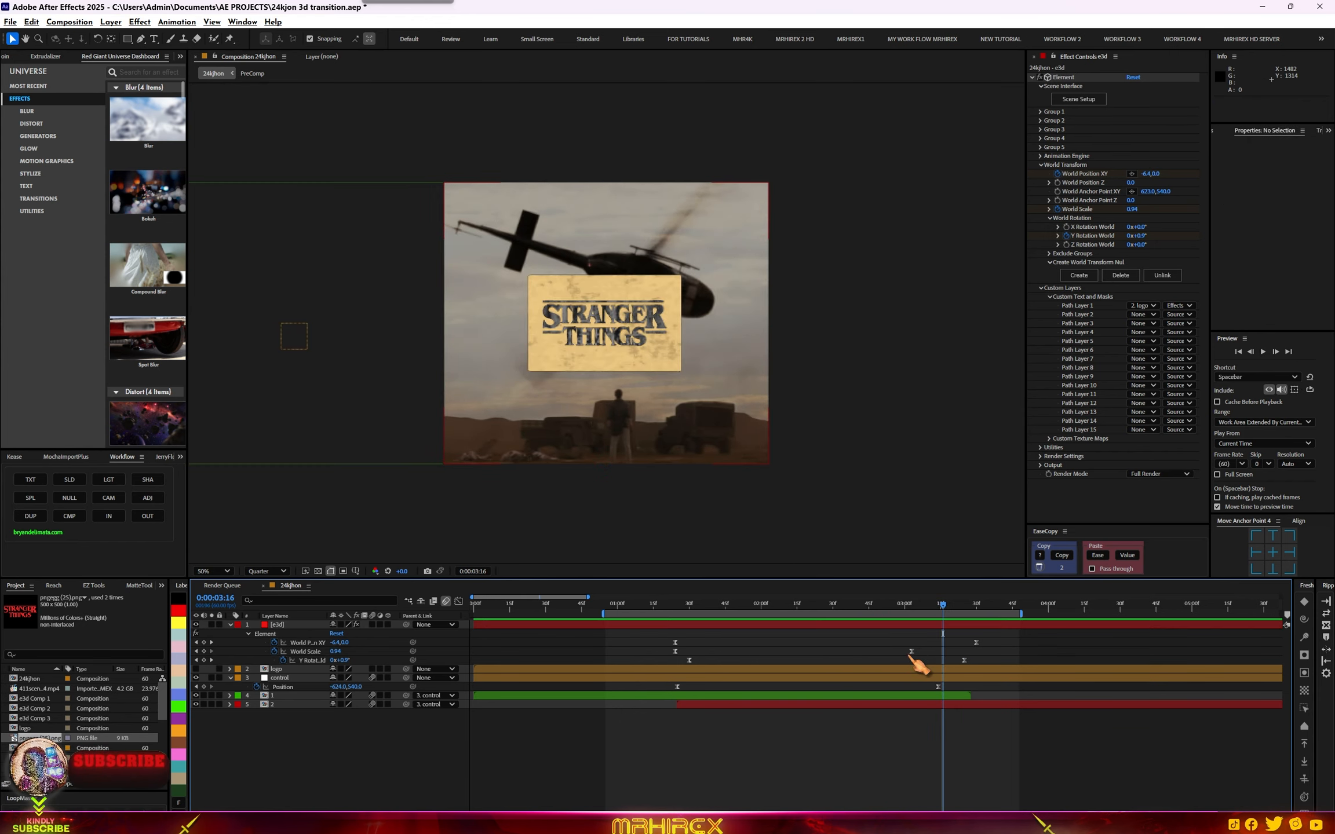
left_click(889, 608)
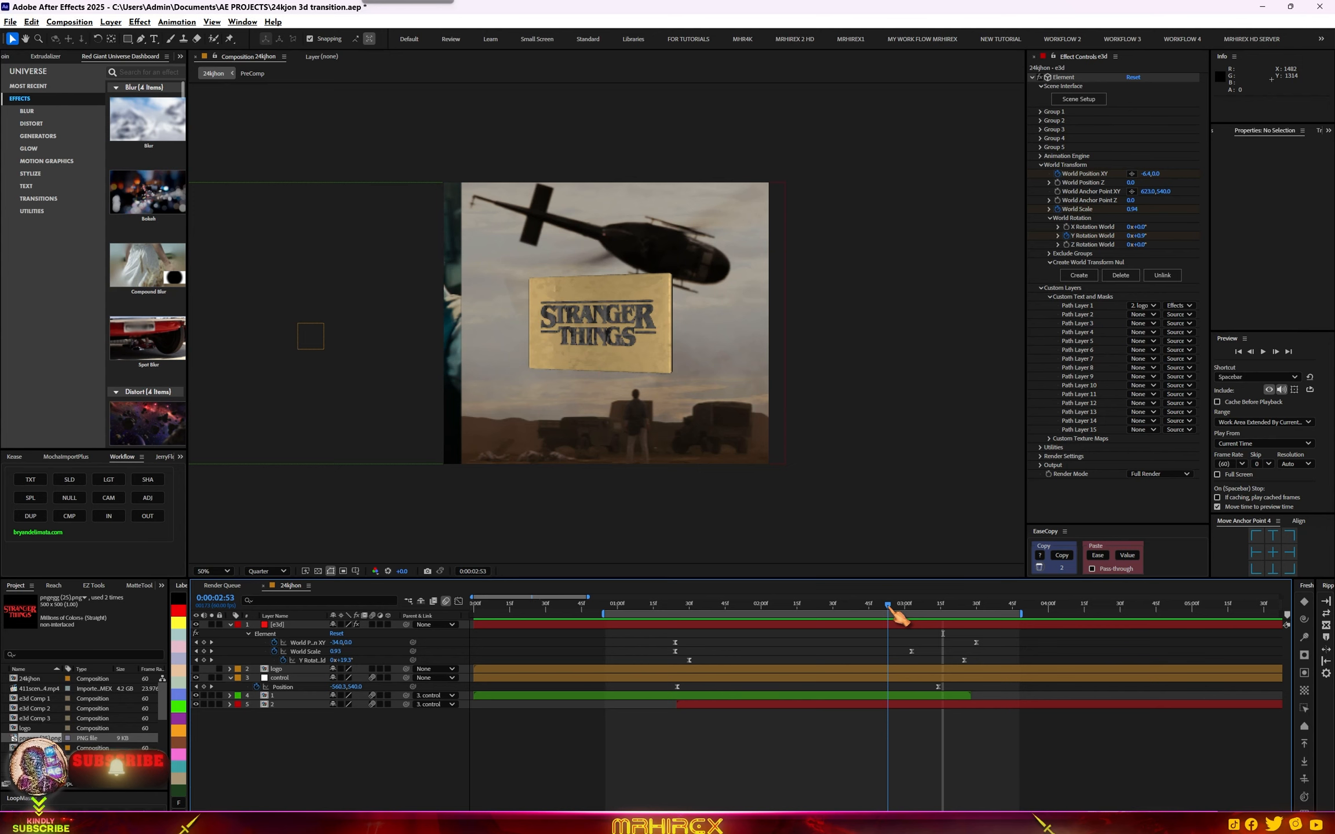
left_click_drag(893, 610, 896, 610)
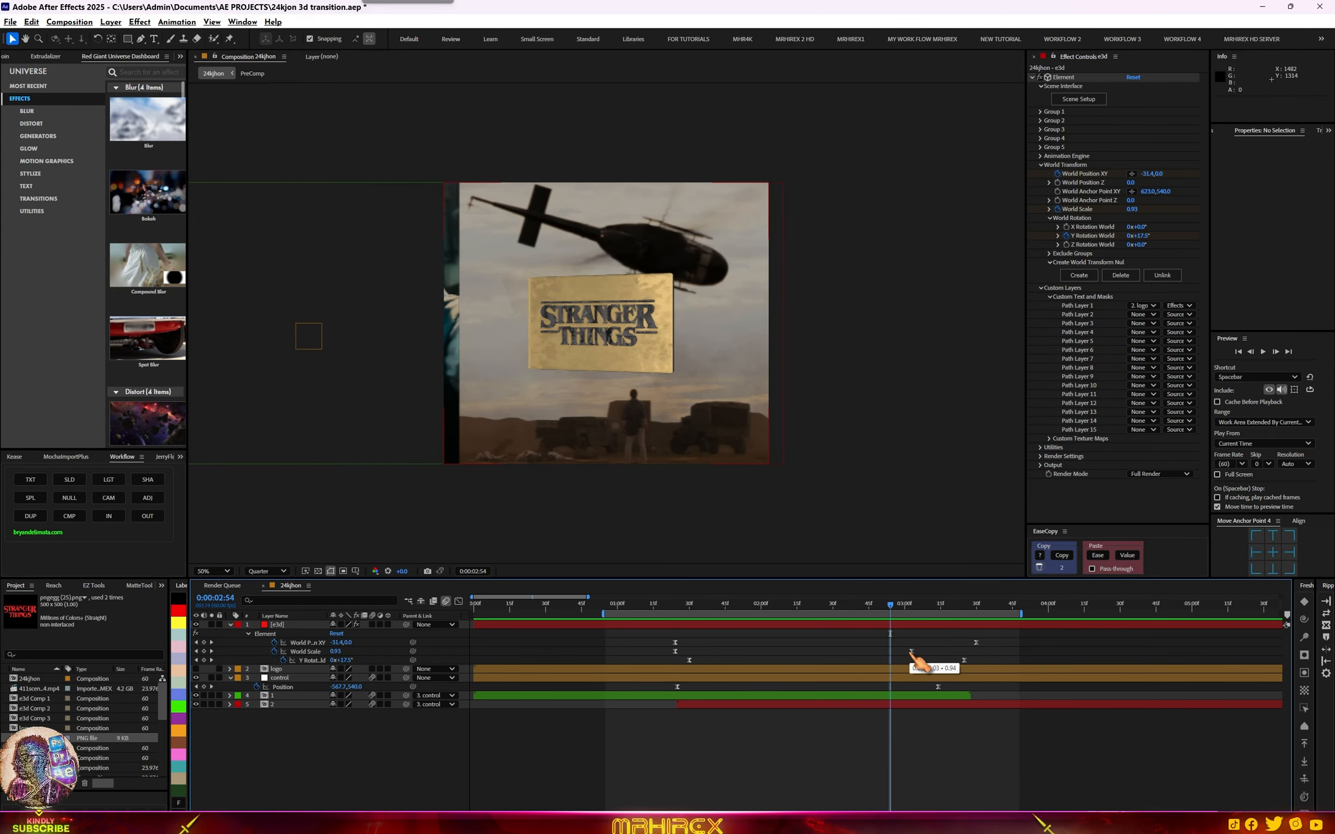
left_click_drag(911, 651, 896, 651)
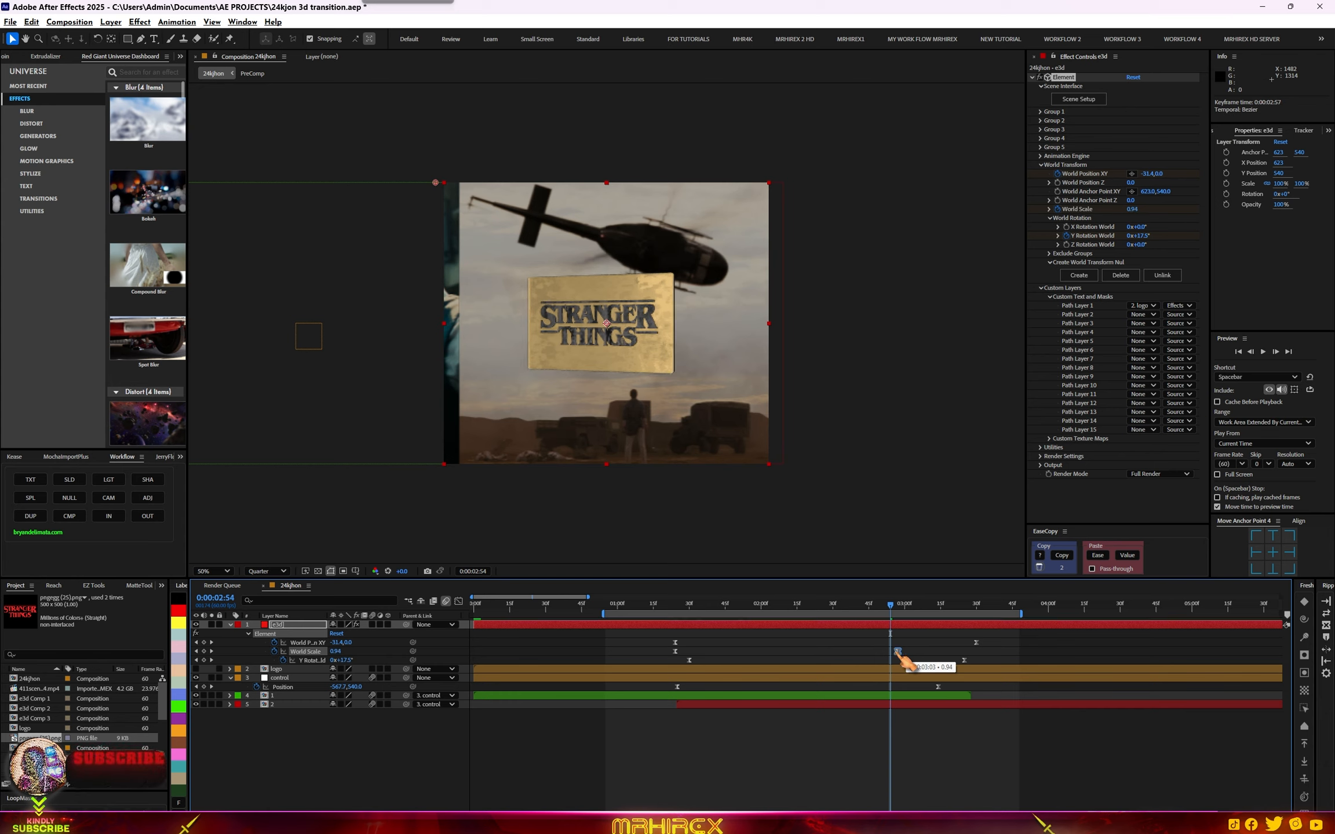
left_click(626, 605)
key("space")
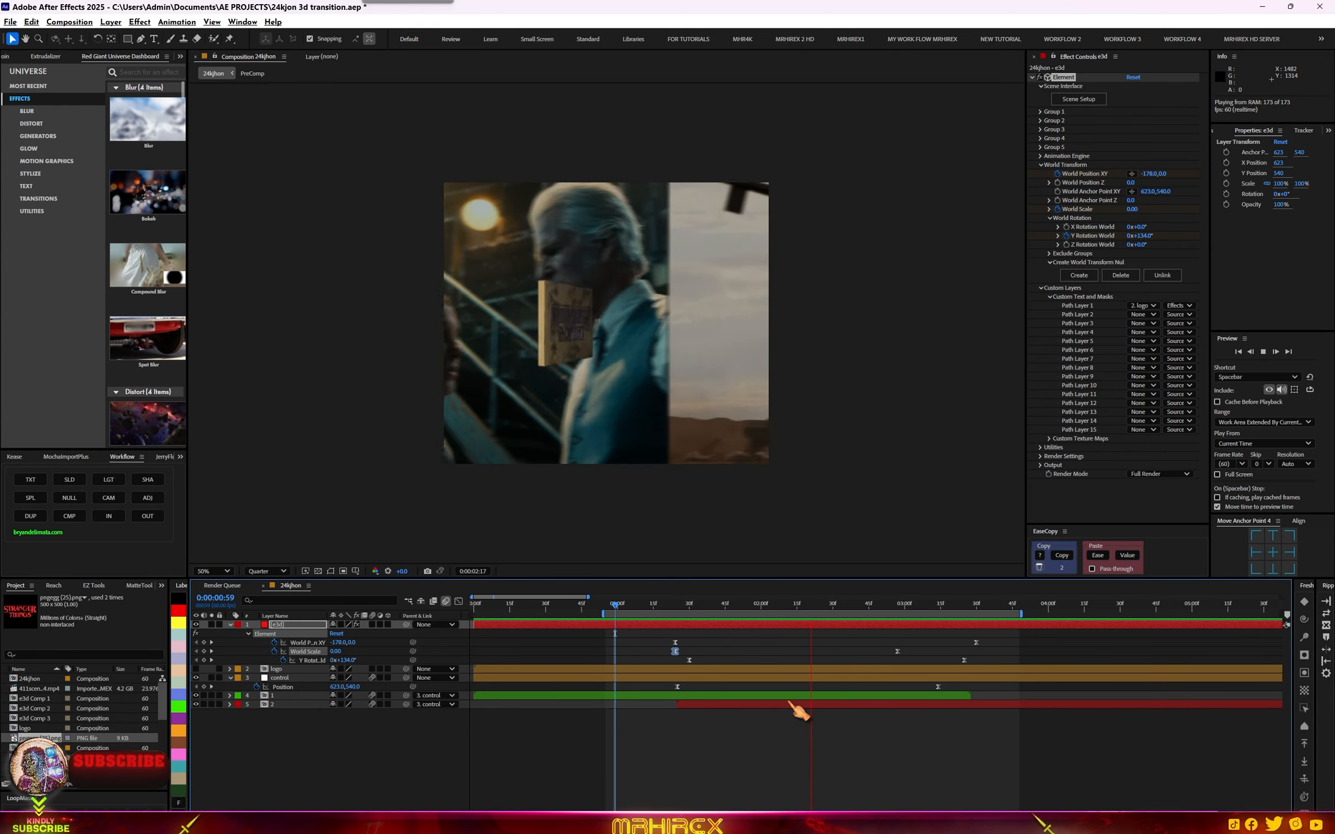
key("space")
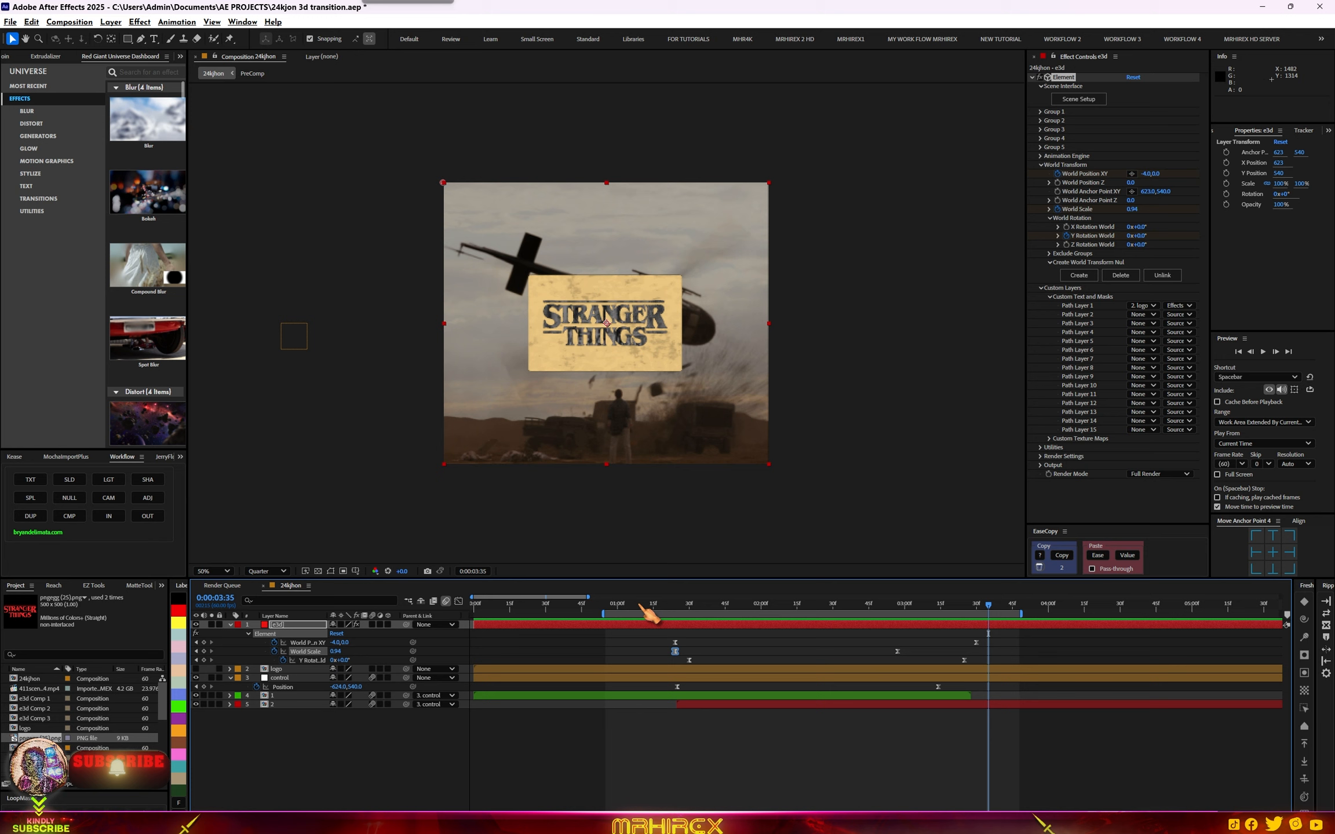
mouse_move(641, 605)
left_mouse_down()
mouse_move(600, 607)
mouse_move(618, 605)
left_mouse_up()
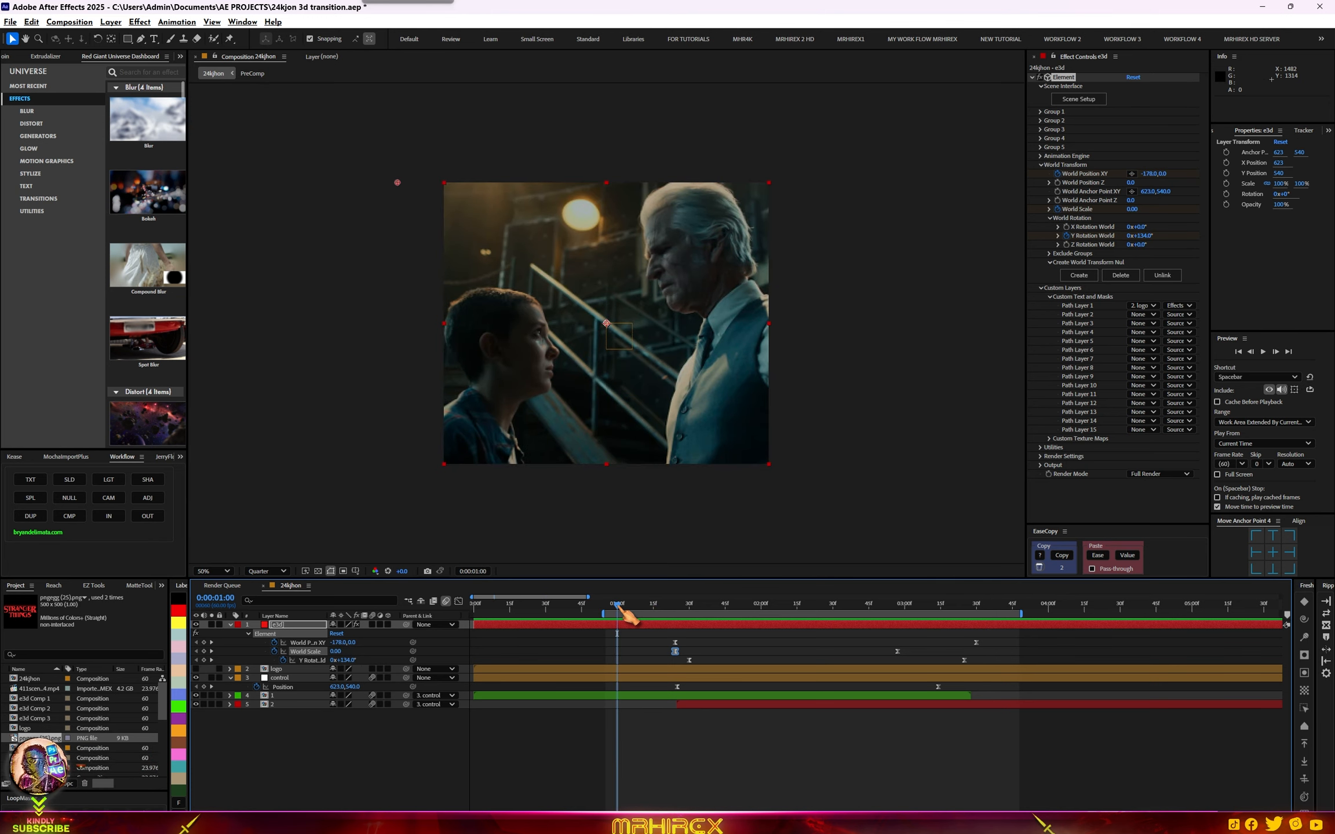
key("space")
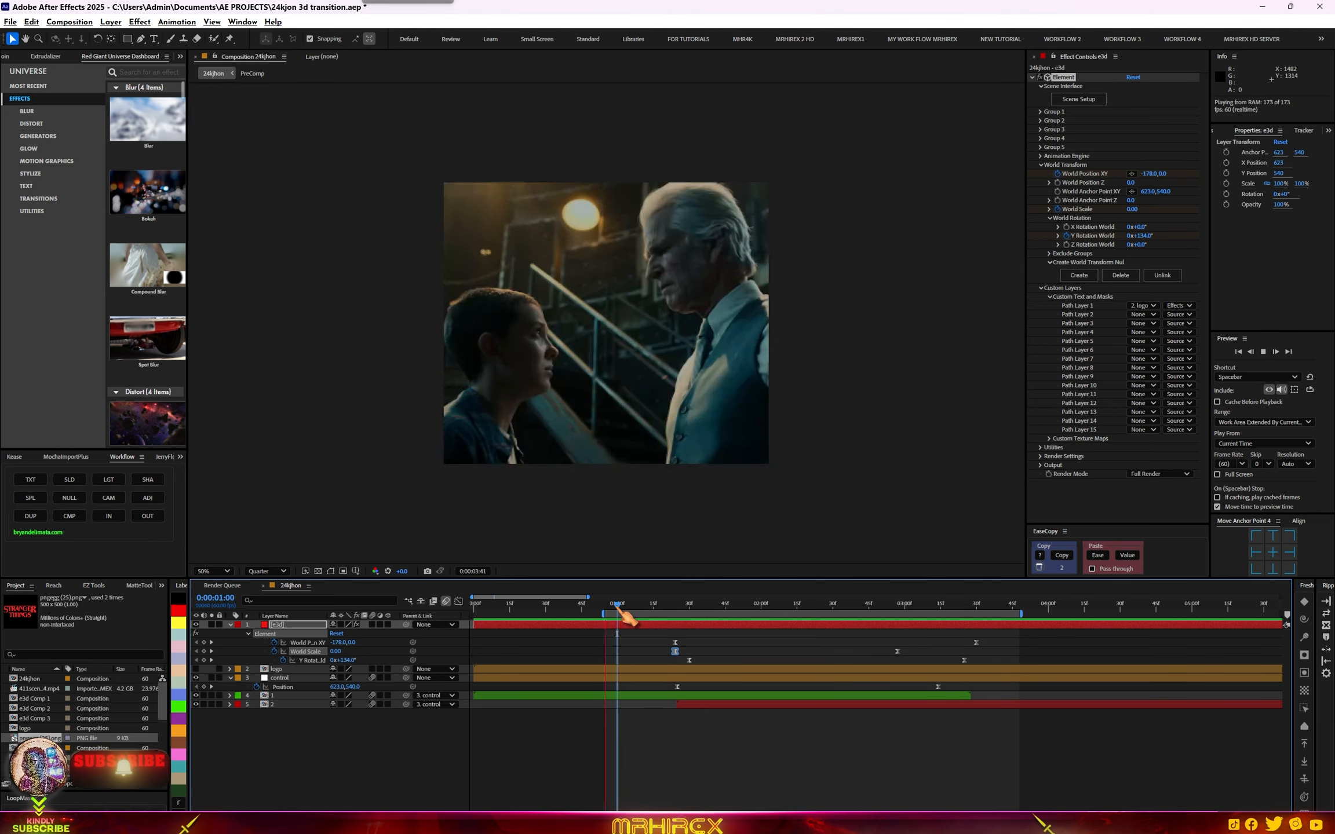
key("space")
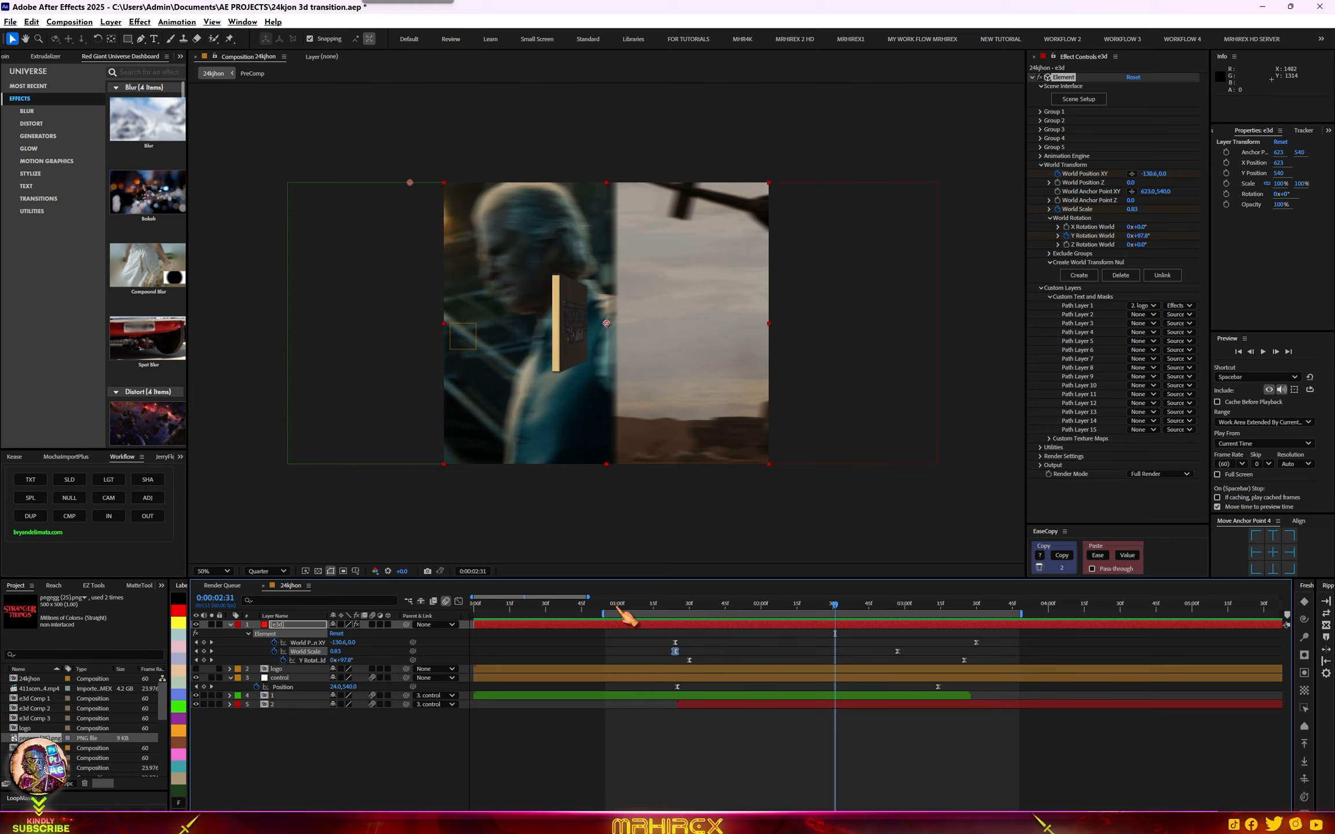
- Create a composition-sized black solid (000000) at the top of the layer stack
left_click(666, 607)
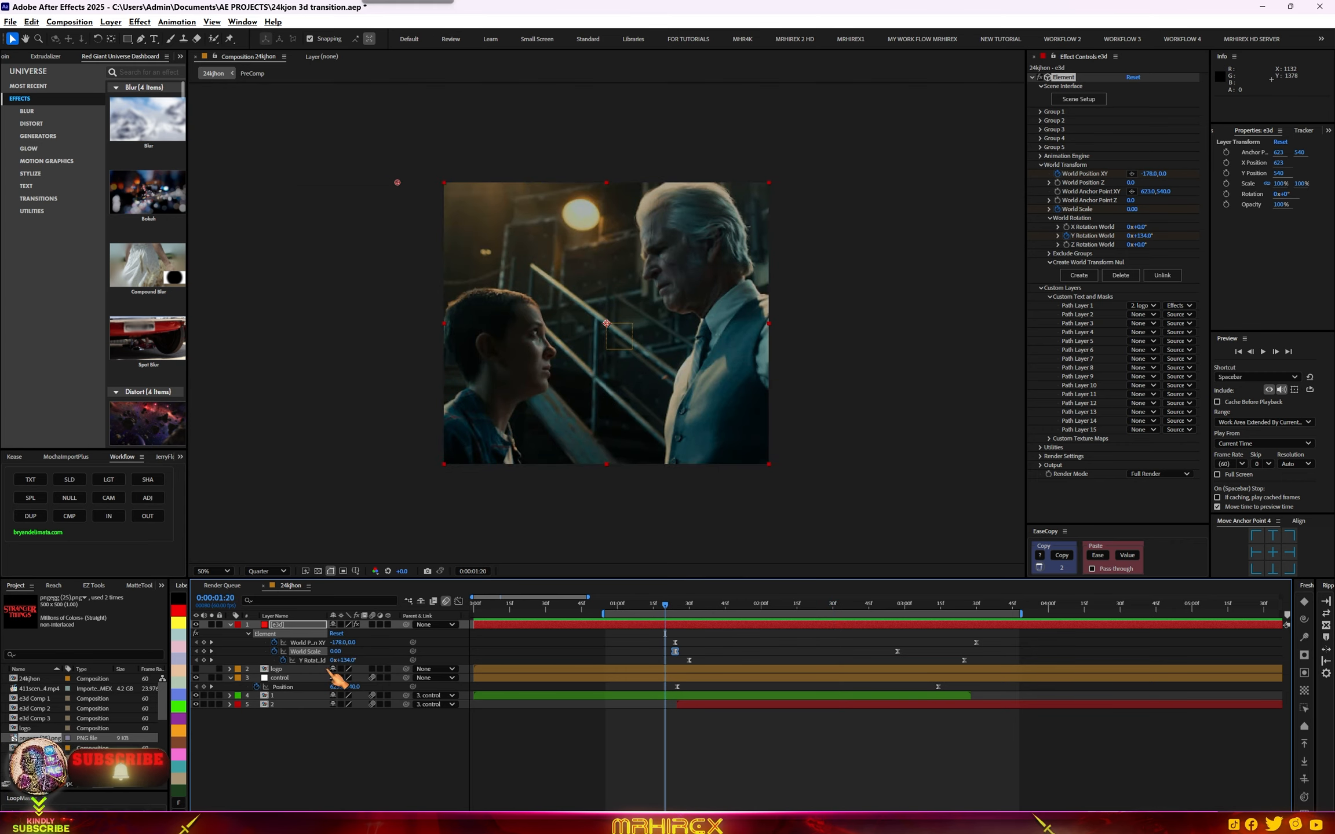
right_click(407, 781)
mouse_move(522, 623)
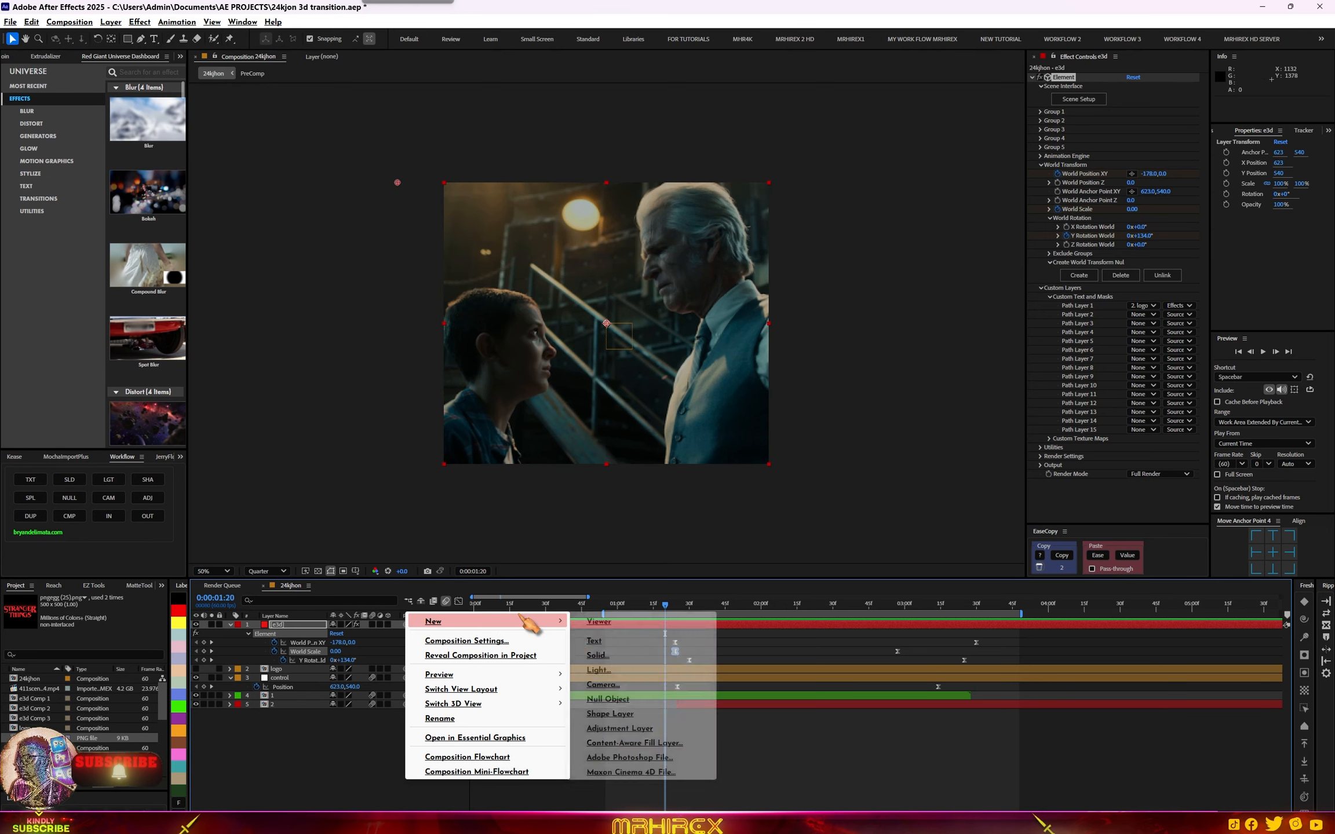
left_click(598, 656)
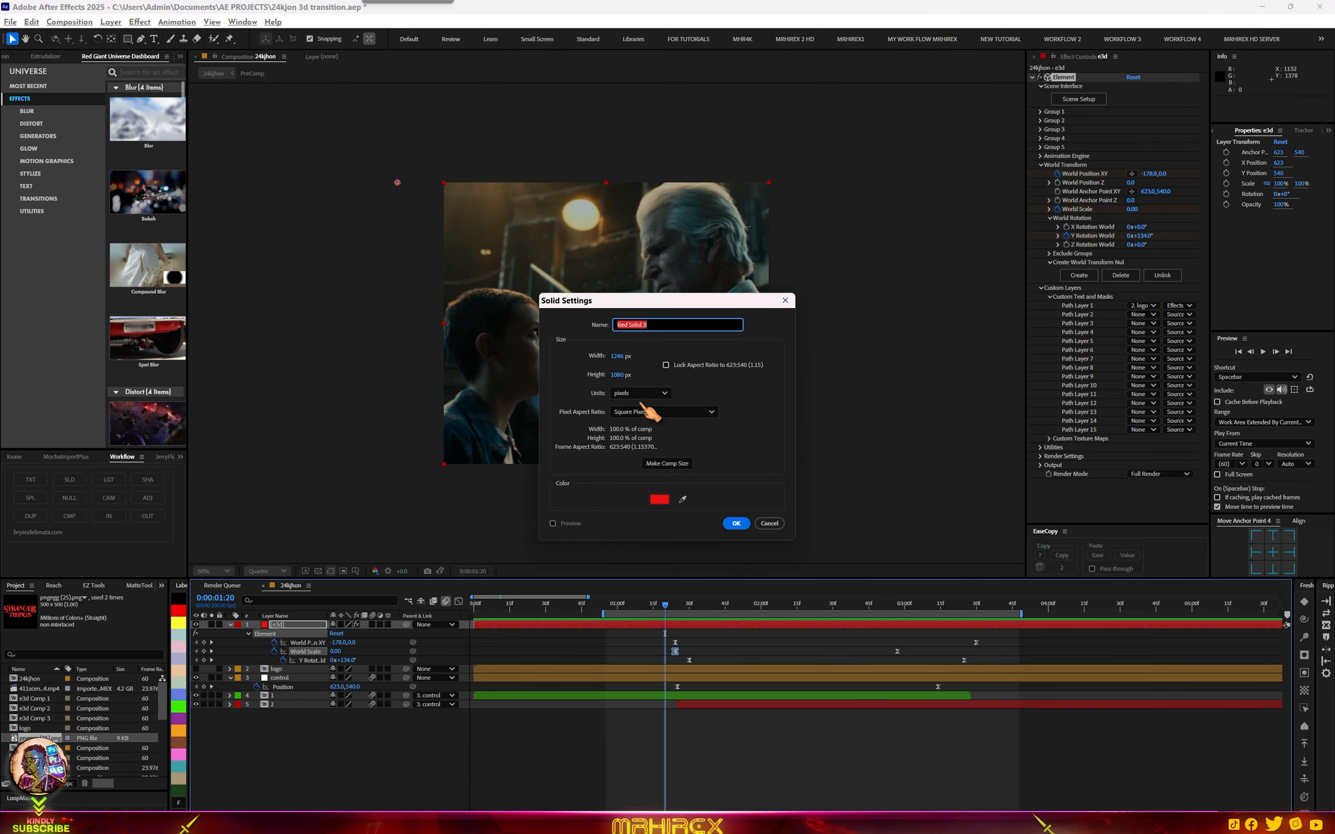
left_click(660, 500)
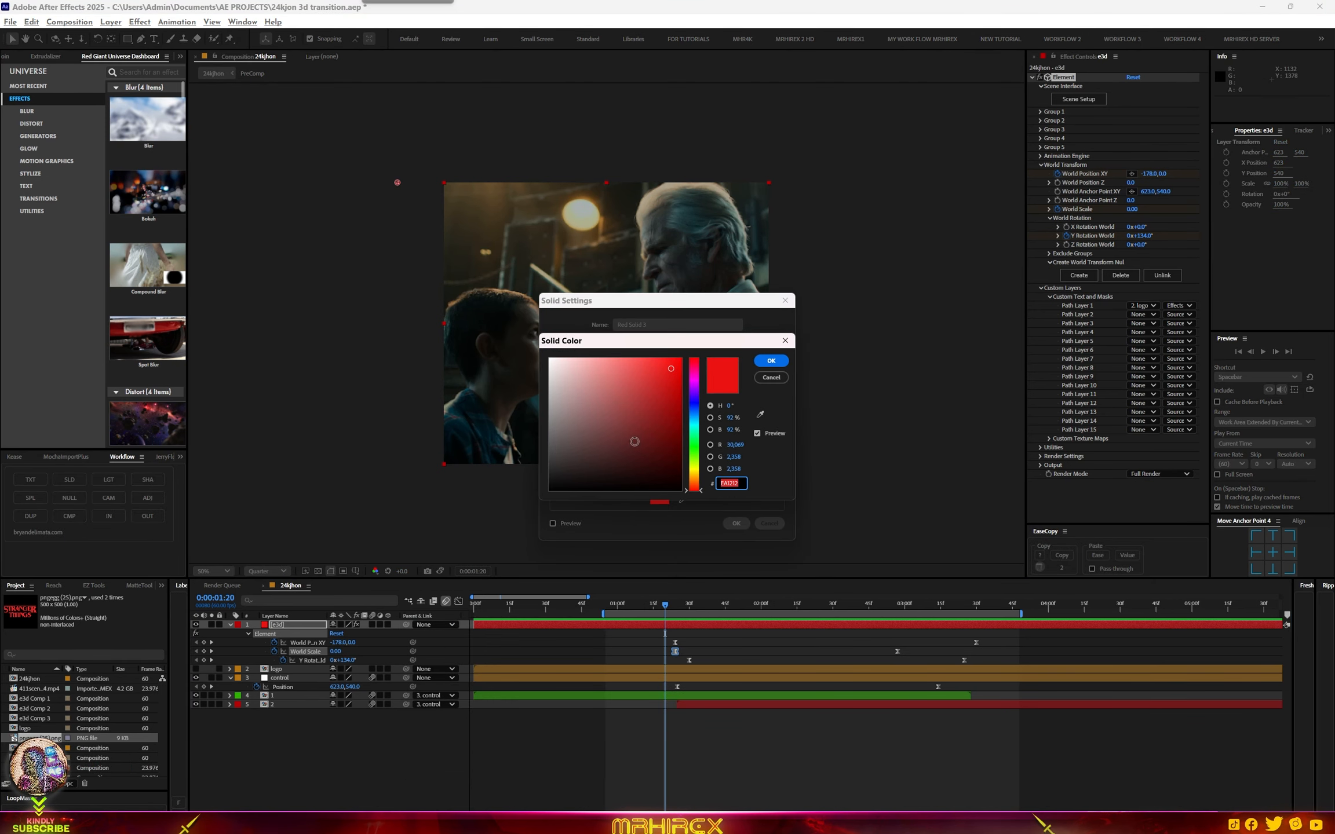
left_click_drag(635, 441, 543, 504)
left_click(786, 376)
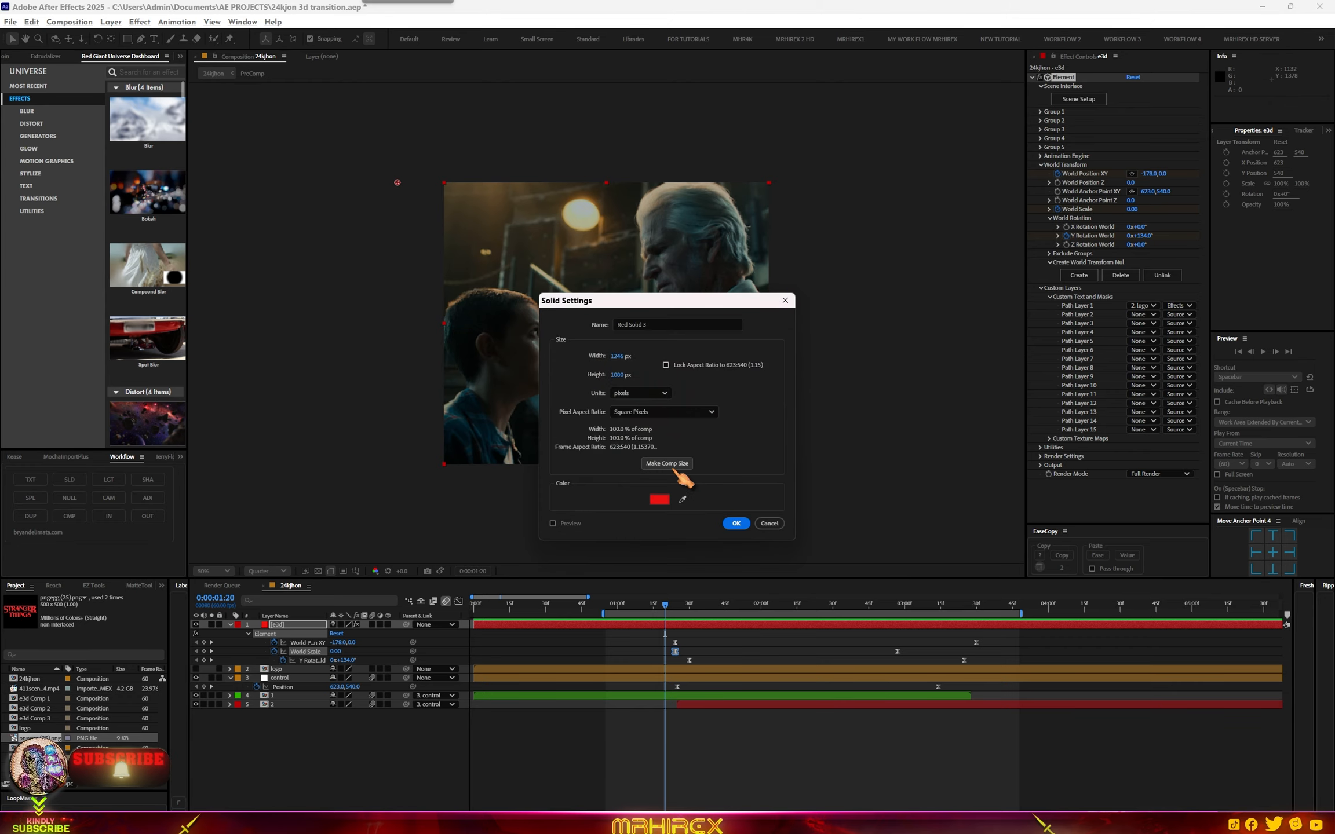
left_click(660, 500)
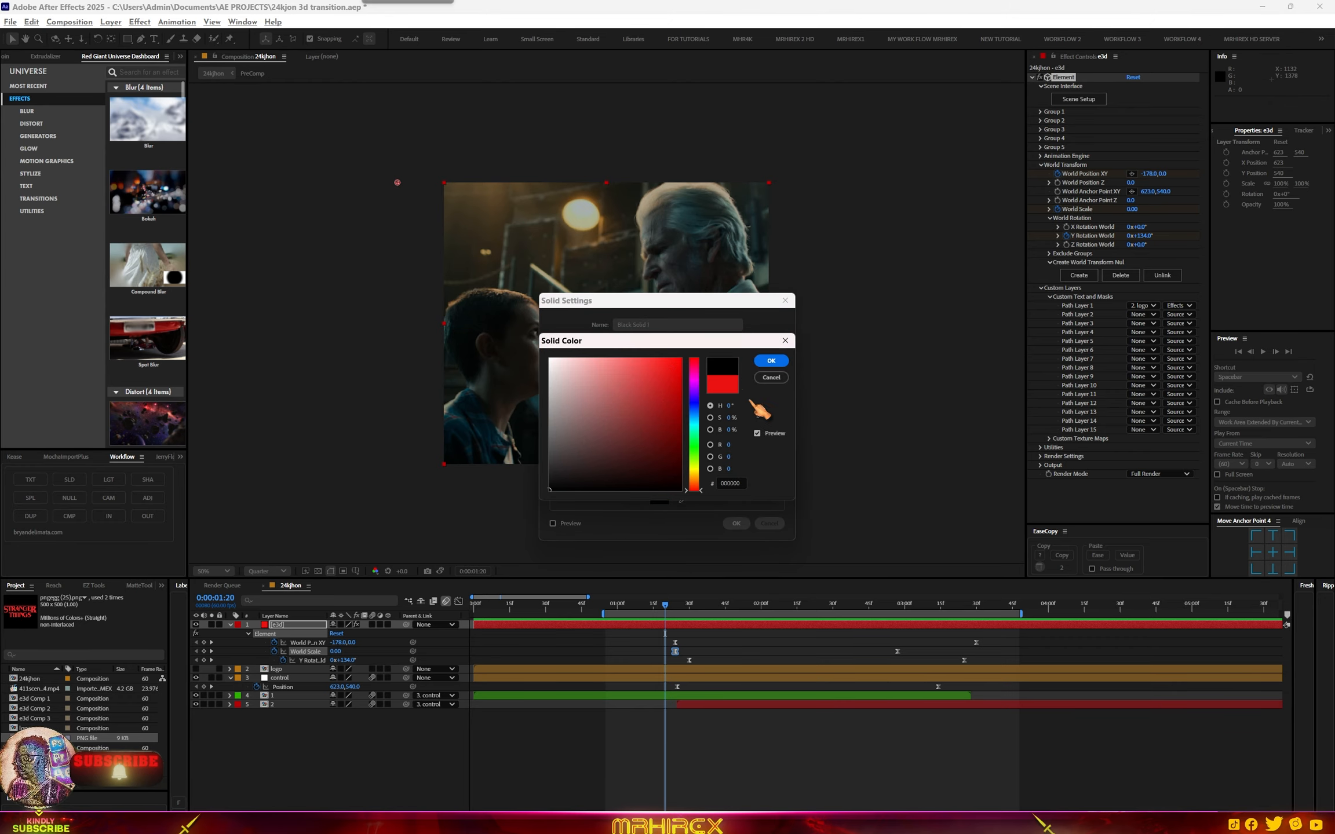
left_click(772, 361)
key("Return")
- Apply CC Jaws to the black solid with Height 0%, and keyframe its Completion at 100% at 0:00:01:25
key("ctrl+space")
type("jaw")
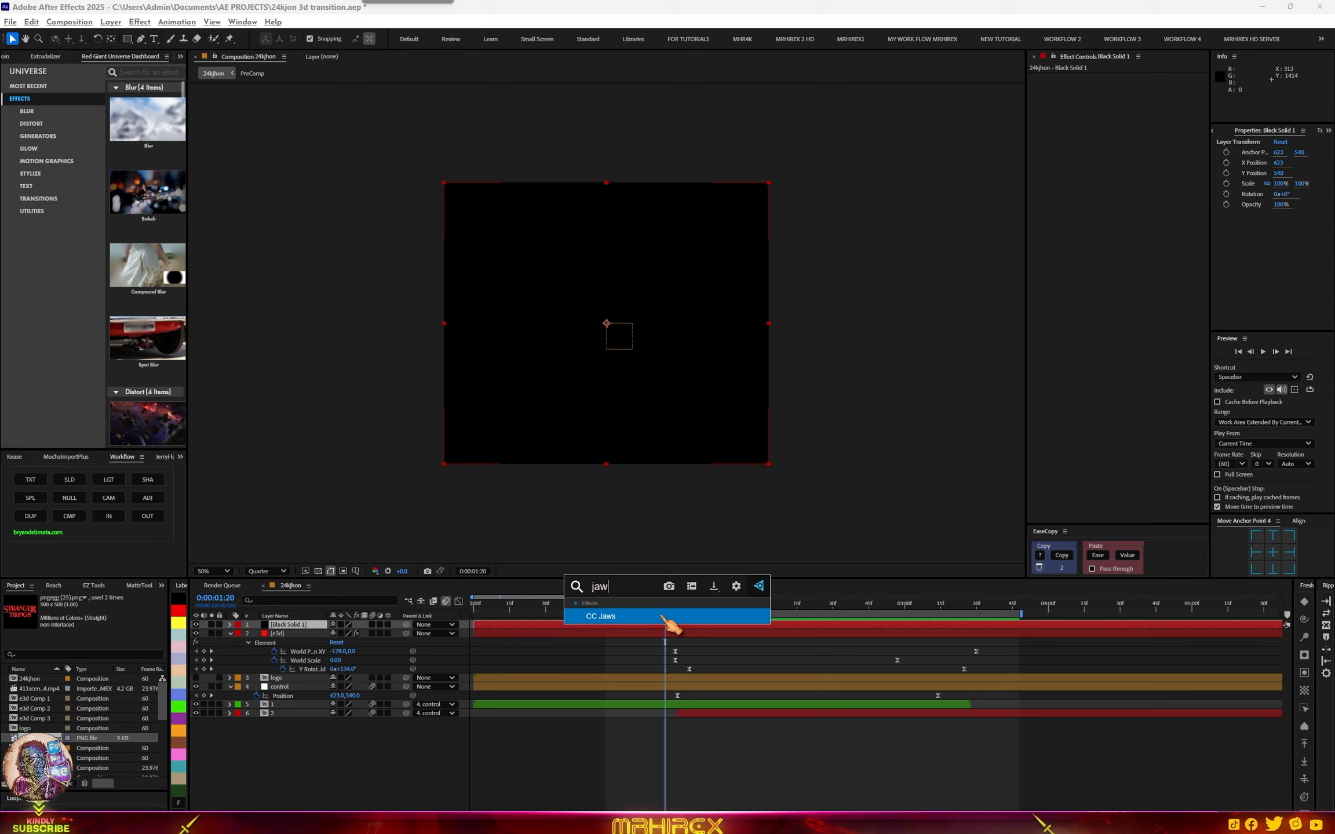
left_click(663, 617)
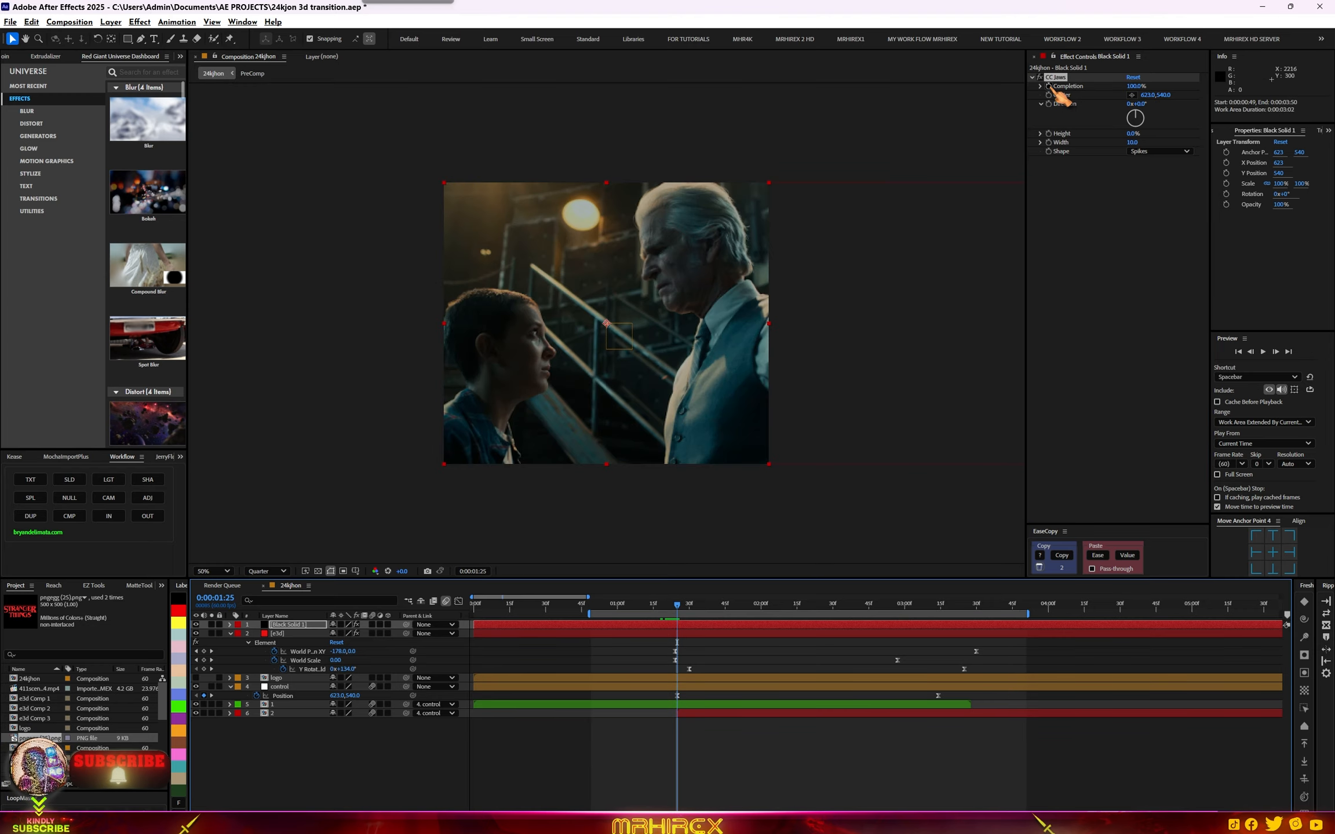
left_click(1049, 85)
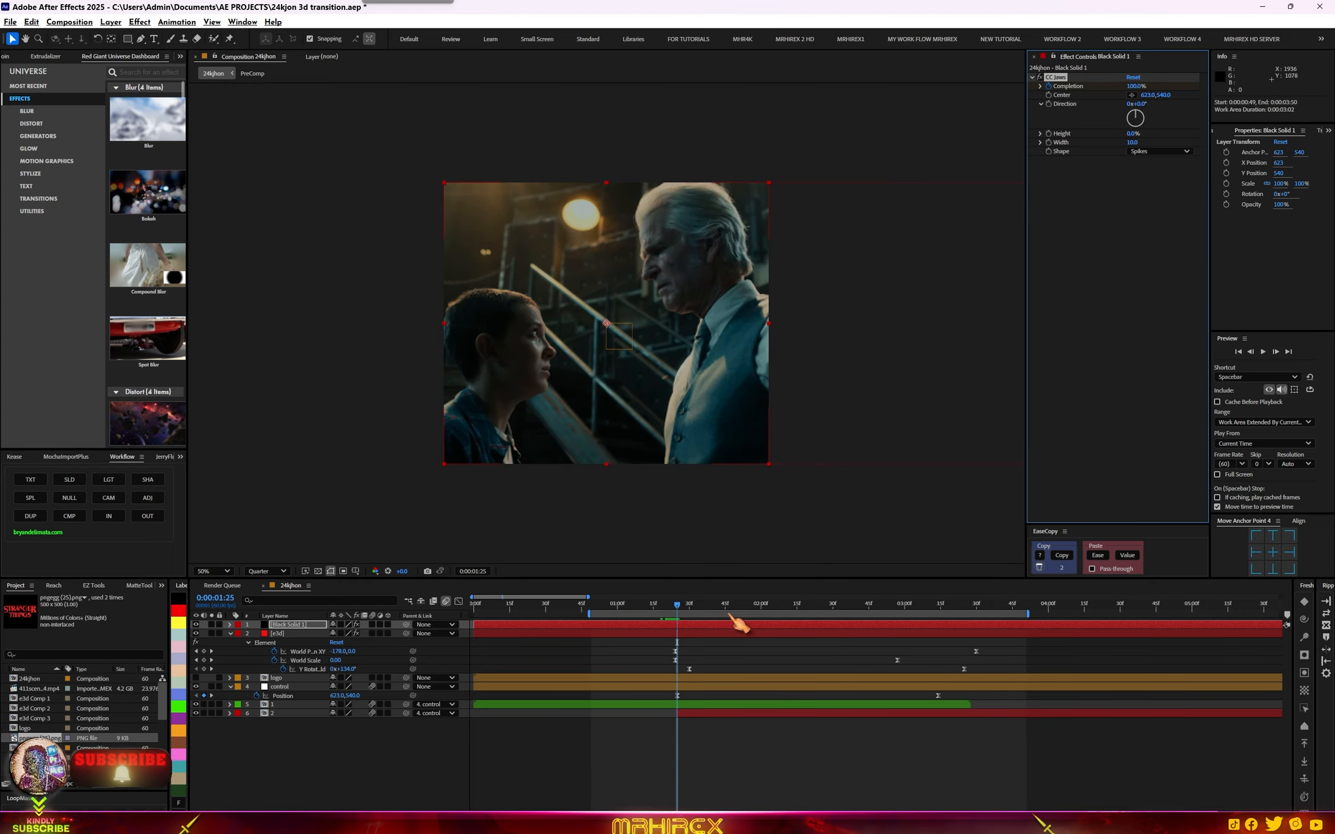
key("u")
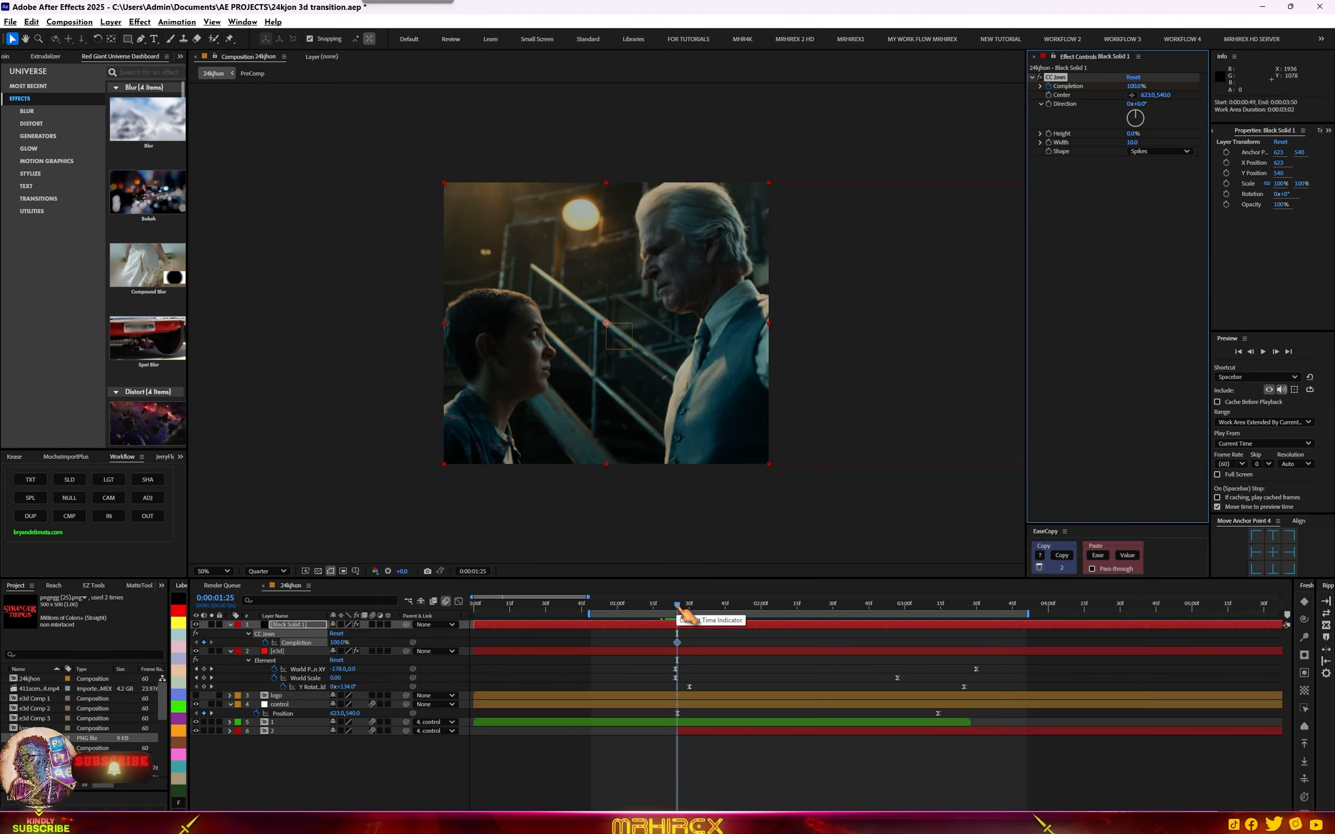
- Keyframe the CC Jaws Completion at 66% at 0:00:02:21 and at 100% at 0:00:03:38
left_click(783, 605)
mouse_move(789, 621)
left_mouse_down()
mouse_move(829, 620)
mouse_move(814, 619)
left_mouse_up()
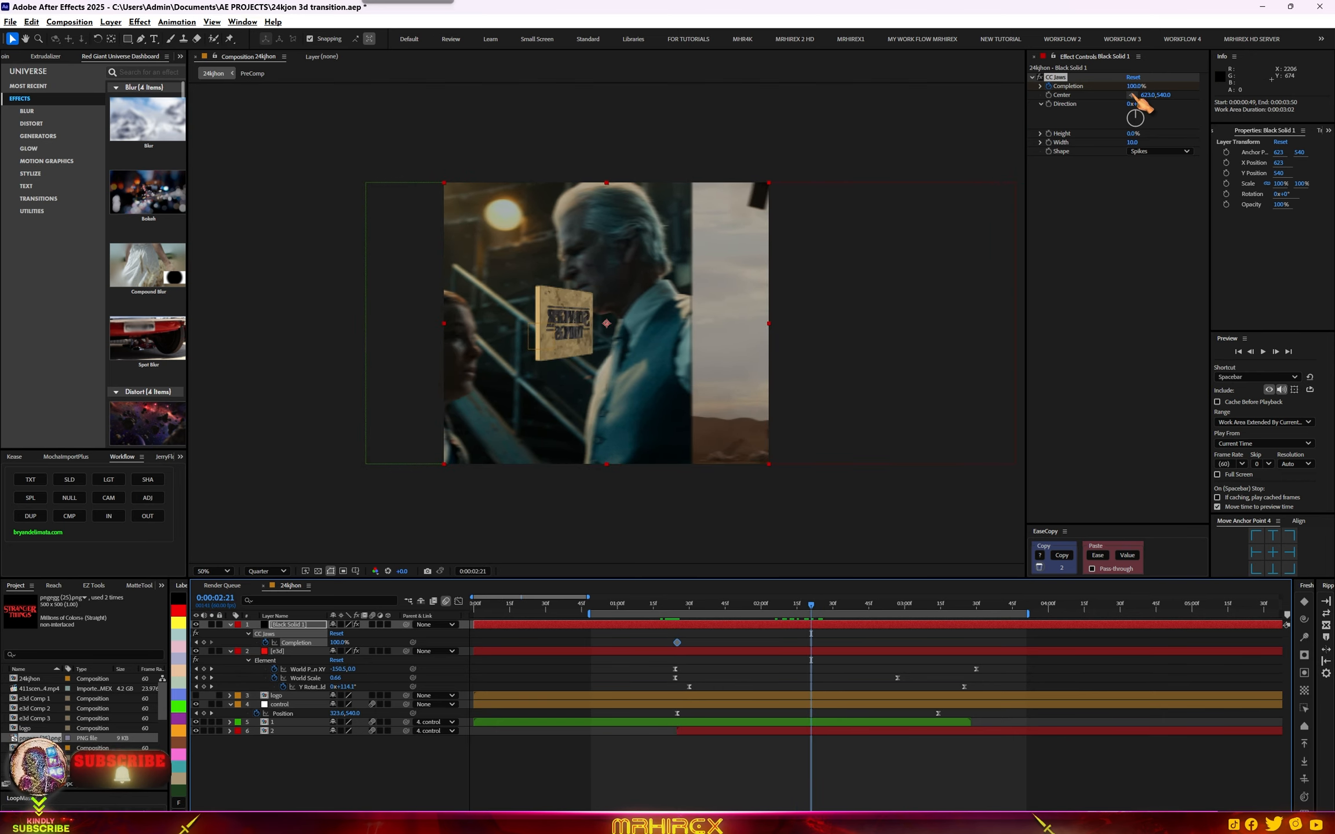
left_click_drag(1136, 87, 1115, 85)
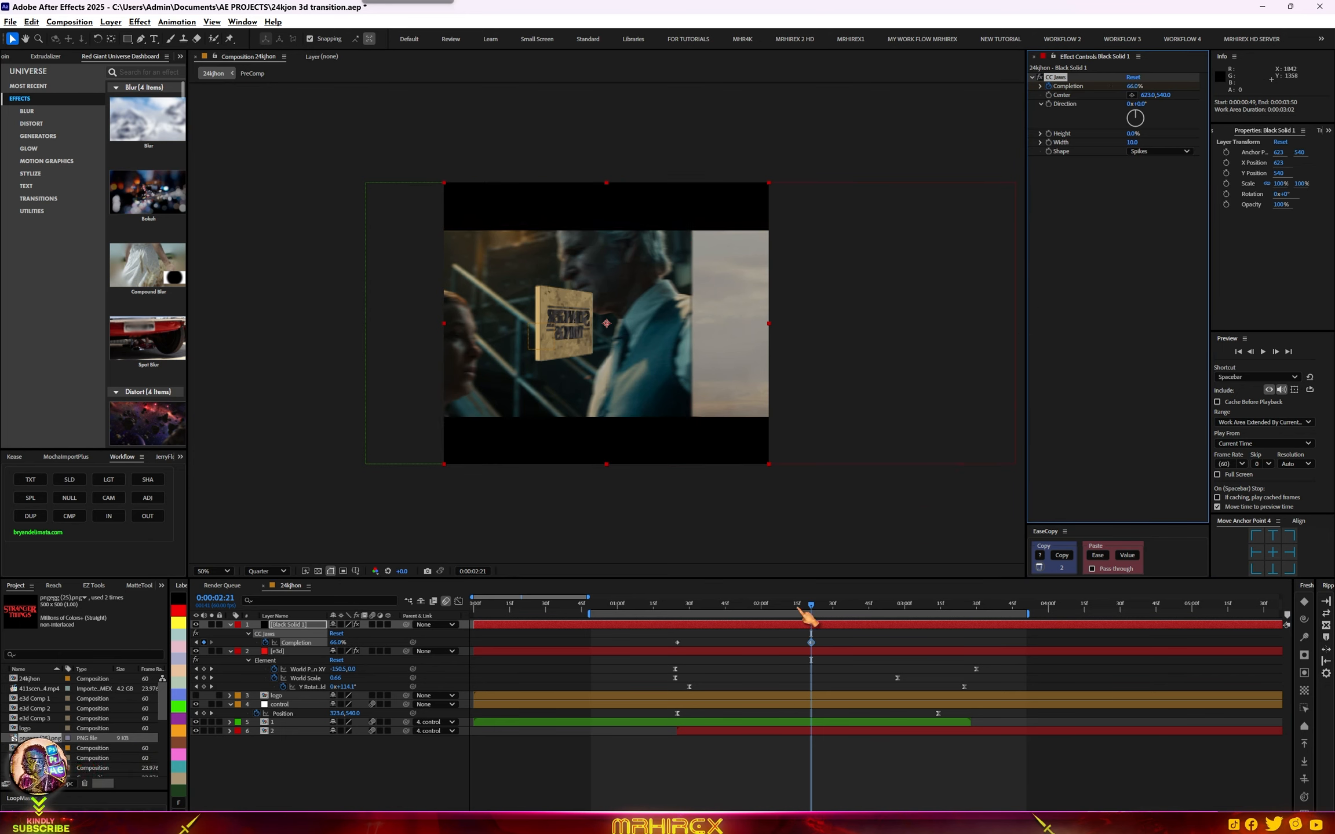
left_click_drag(820, 615, 1004, 608)
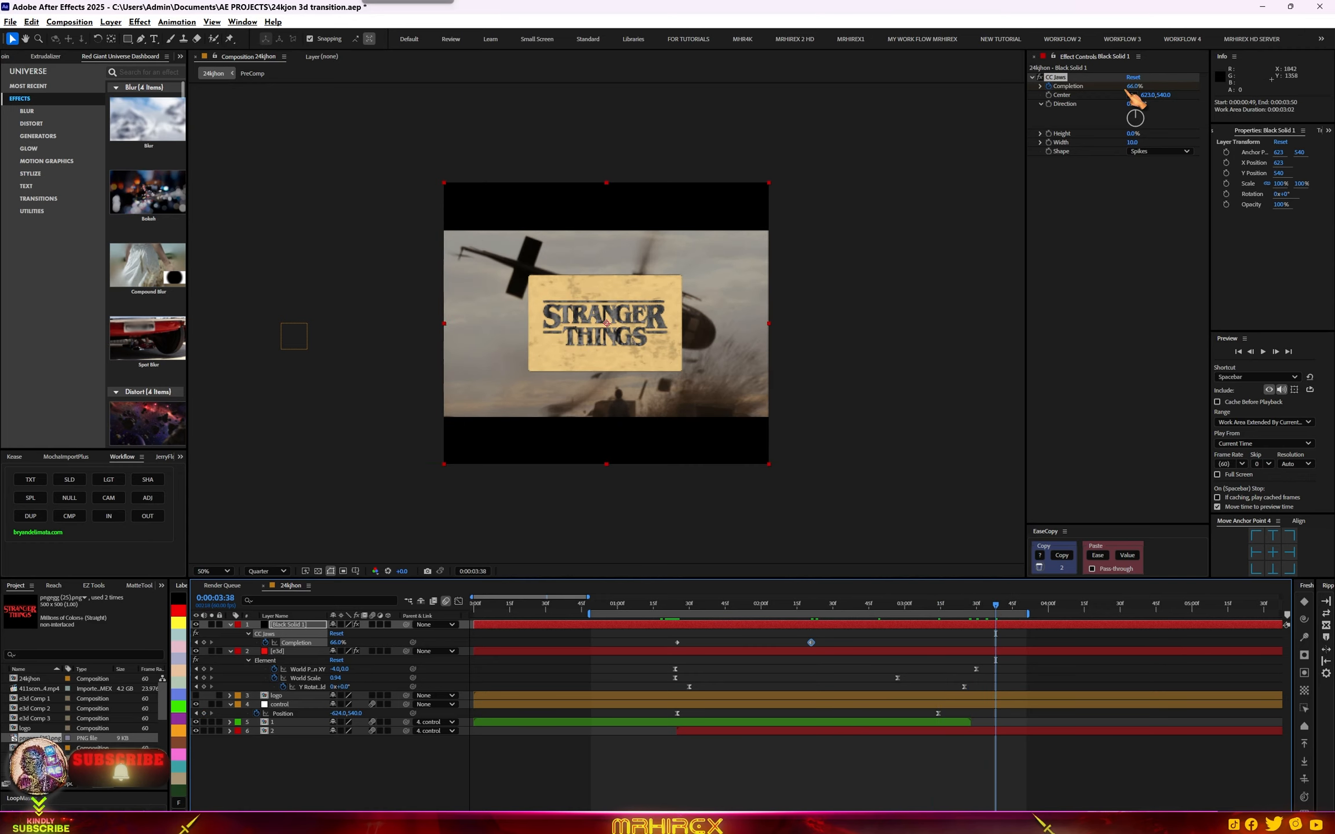
left_click_drag(1134, 87, 1164, 75)
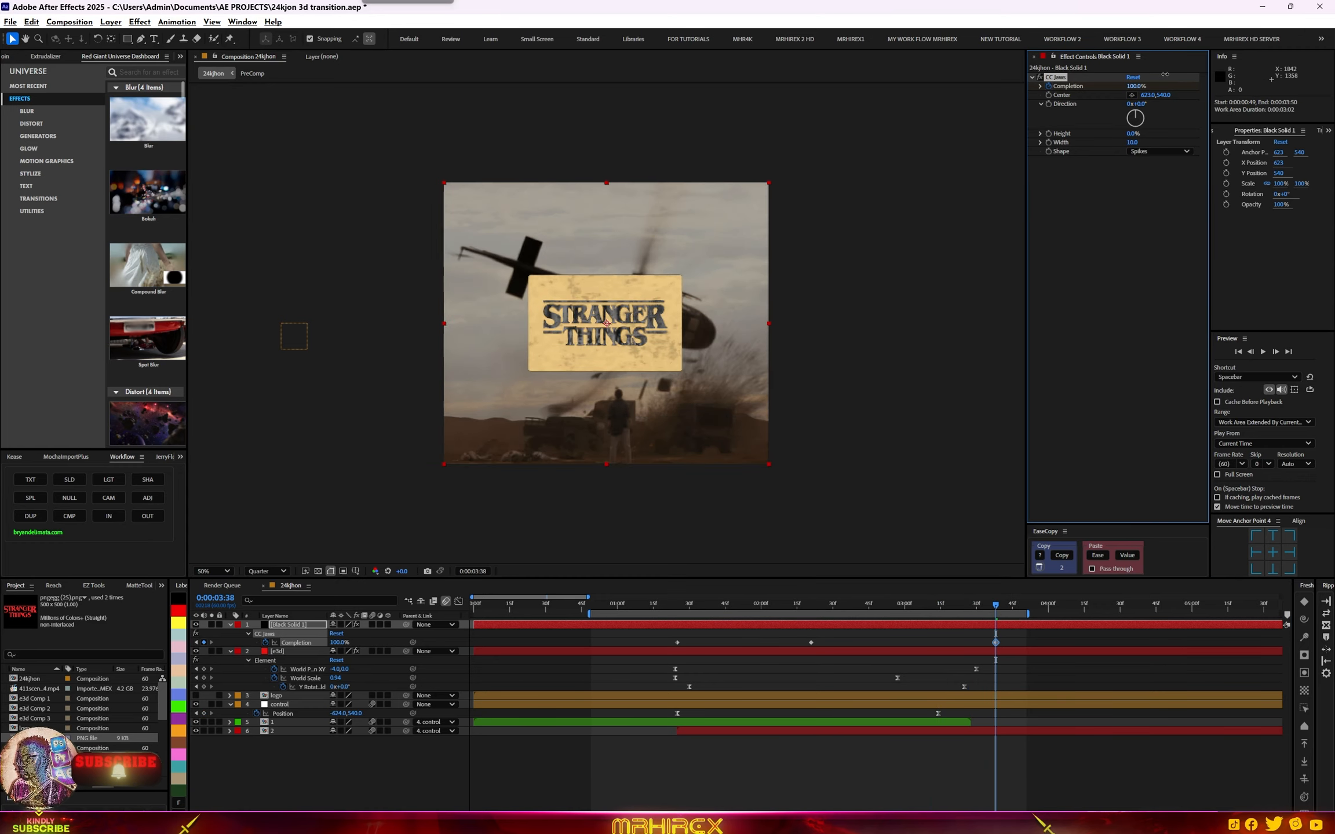
- Apply Easy Ease to all three CC Jaws Completion keyframes on the black solid and preview the bar animation
left_click_drag(1011, 644, 672, 667)
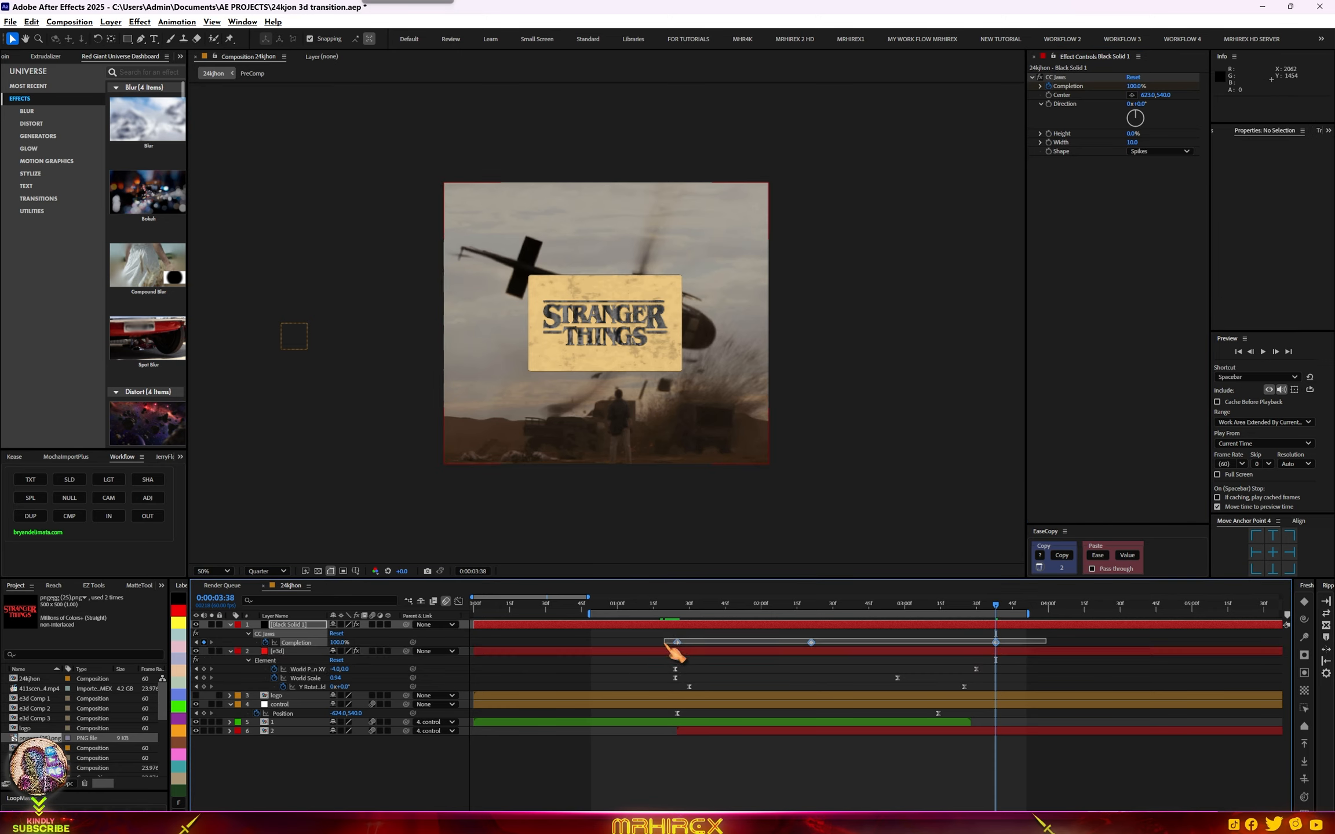
left_click(676, 643)
right_click(676, 643)
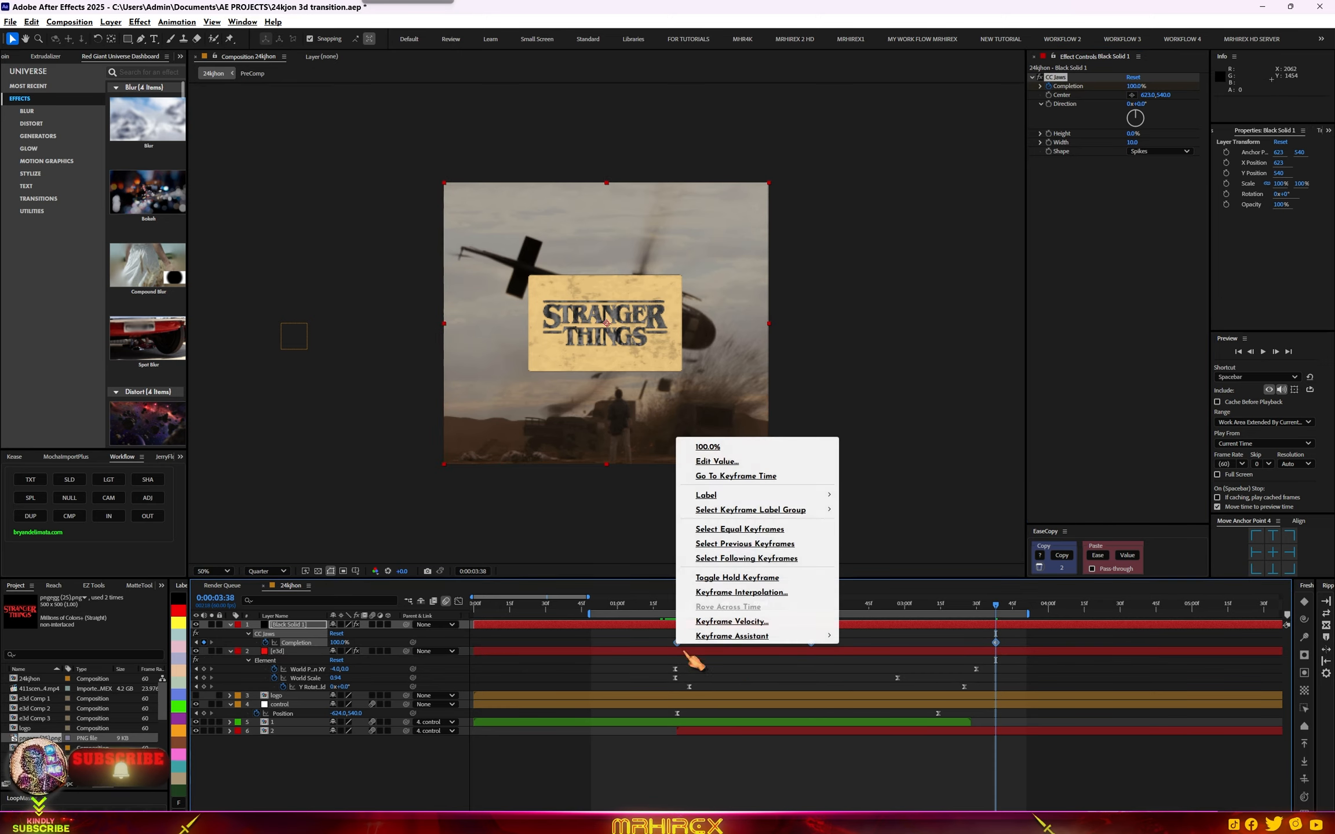
mouse_move(809, 636)
left_click(903, 681)
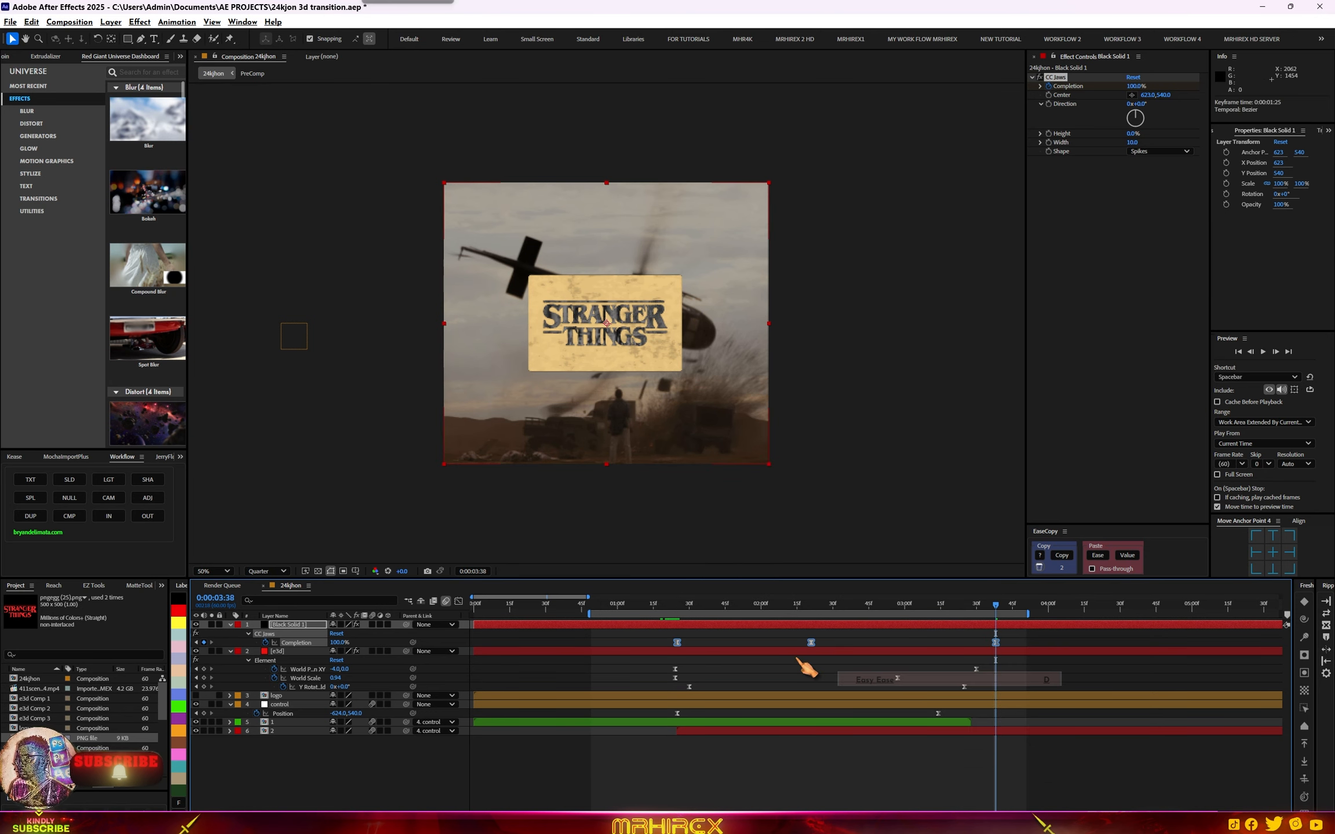
left_click(600, 609)
key("space")
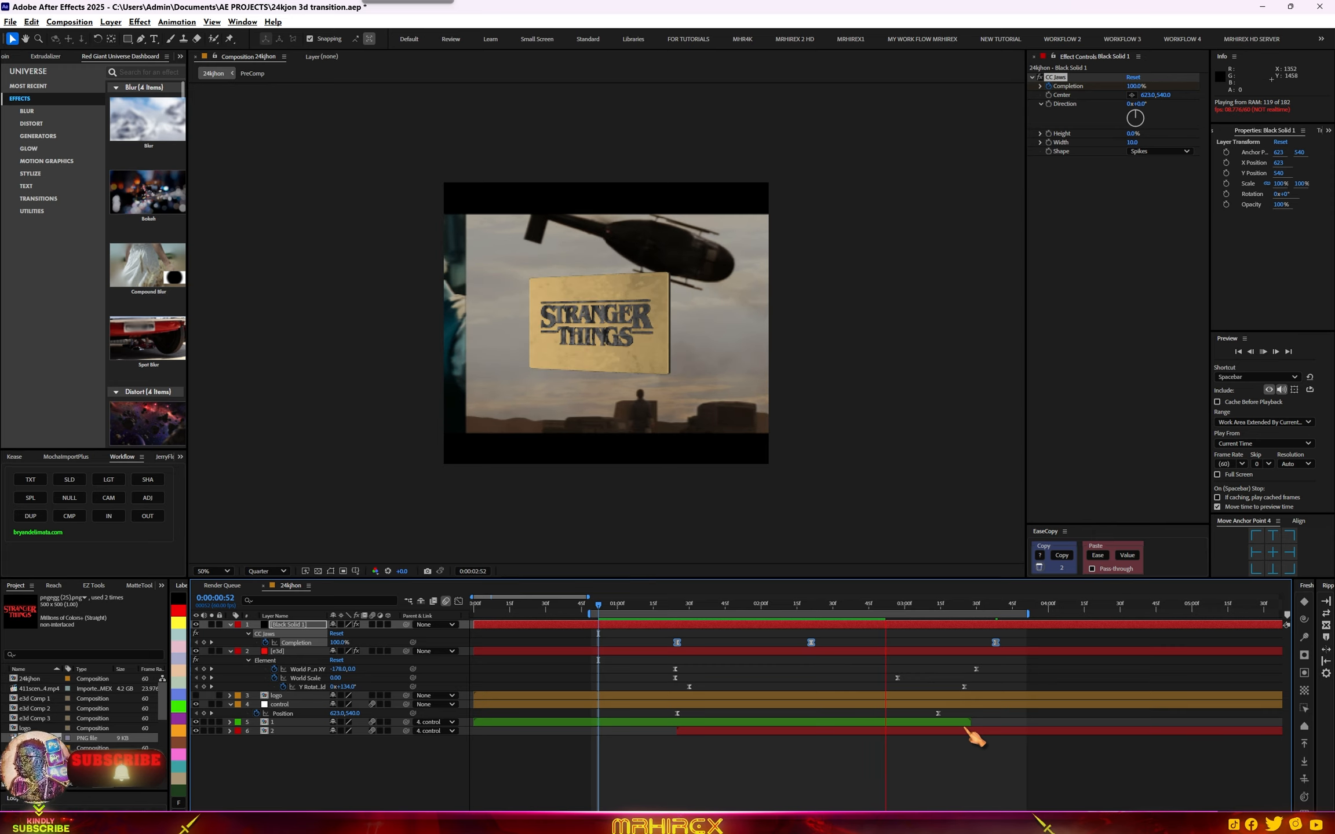
key("space")
- Keyframe the black solid's Opacity from 100% at 0:00:02:54 to 0% at 0:00:03:32 and preview the fade
key("t")
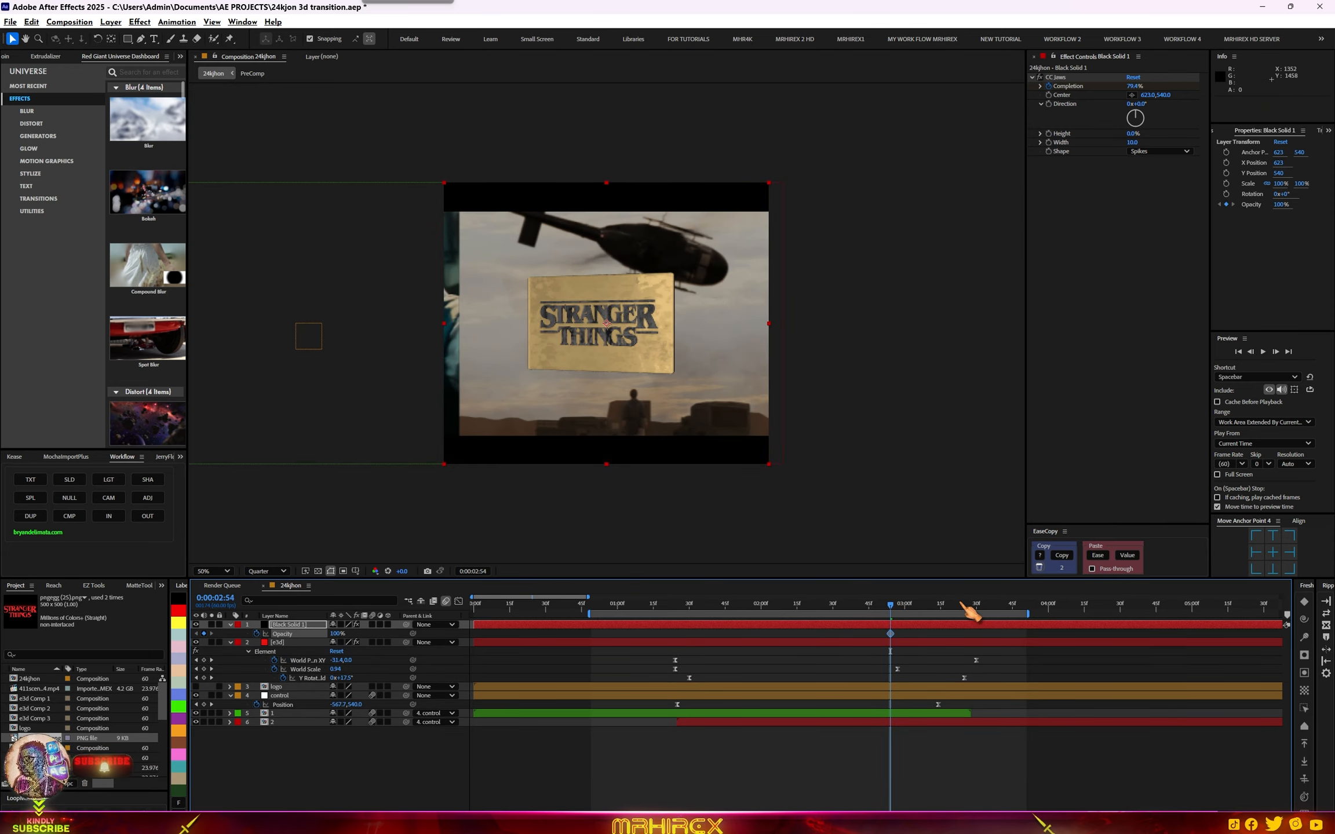
left_click(981, 605)
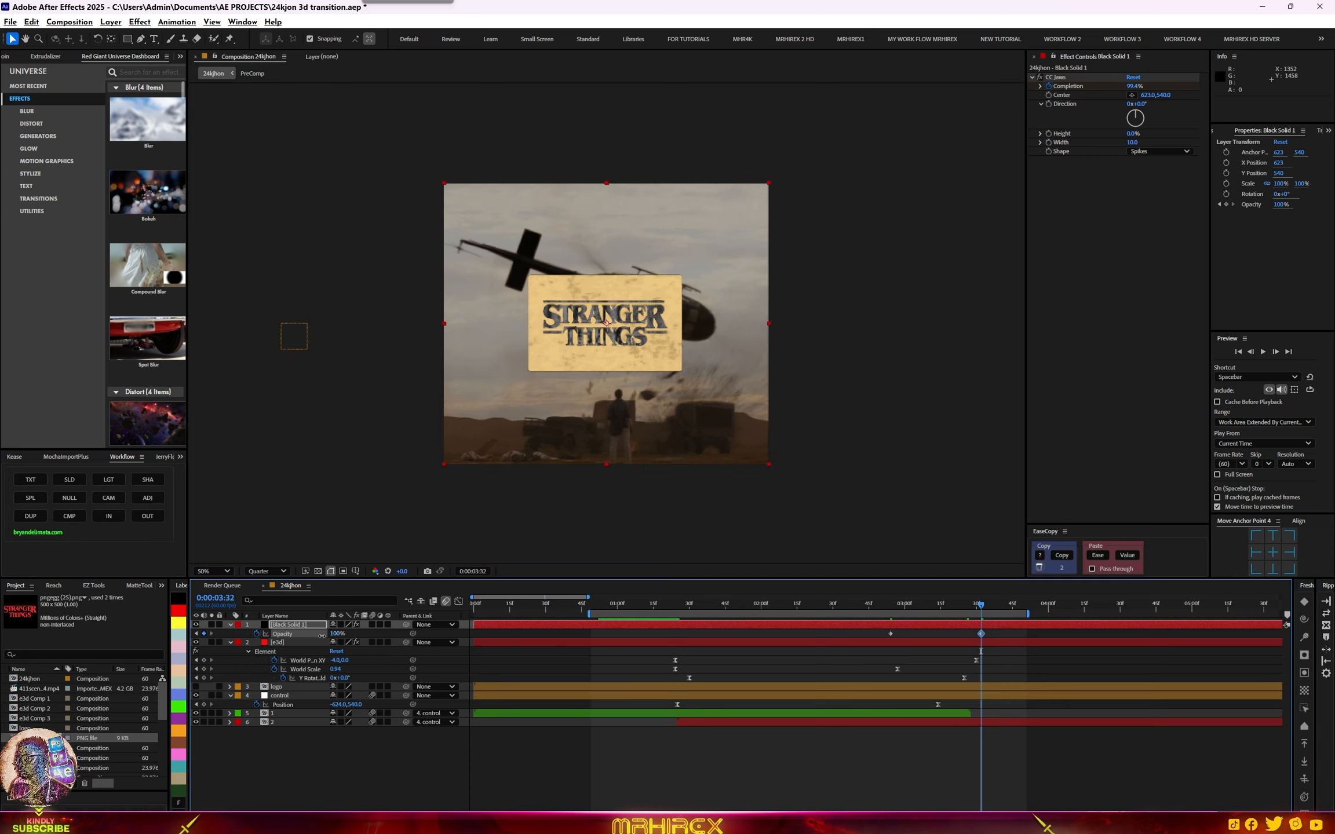
left_click_drag(322, 637, 321, 637)
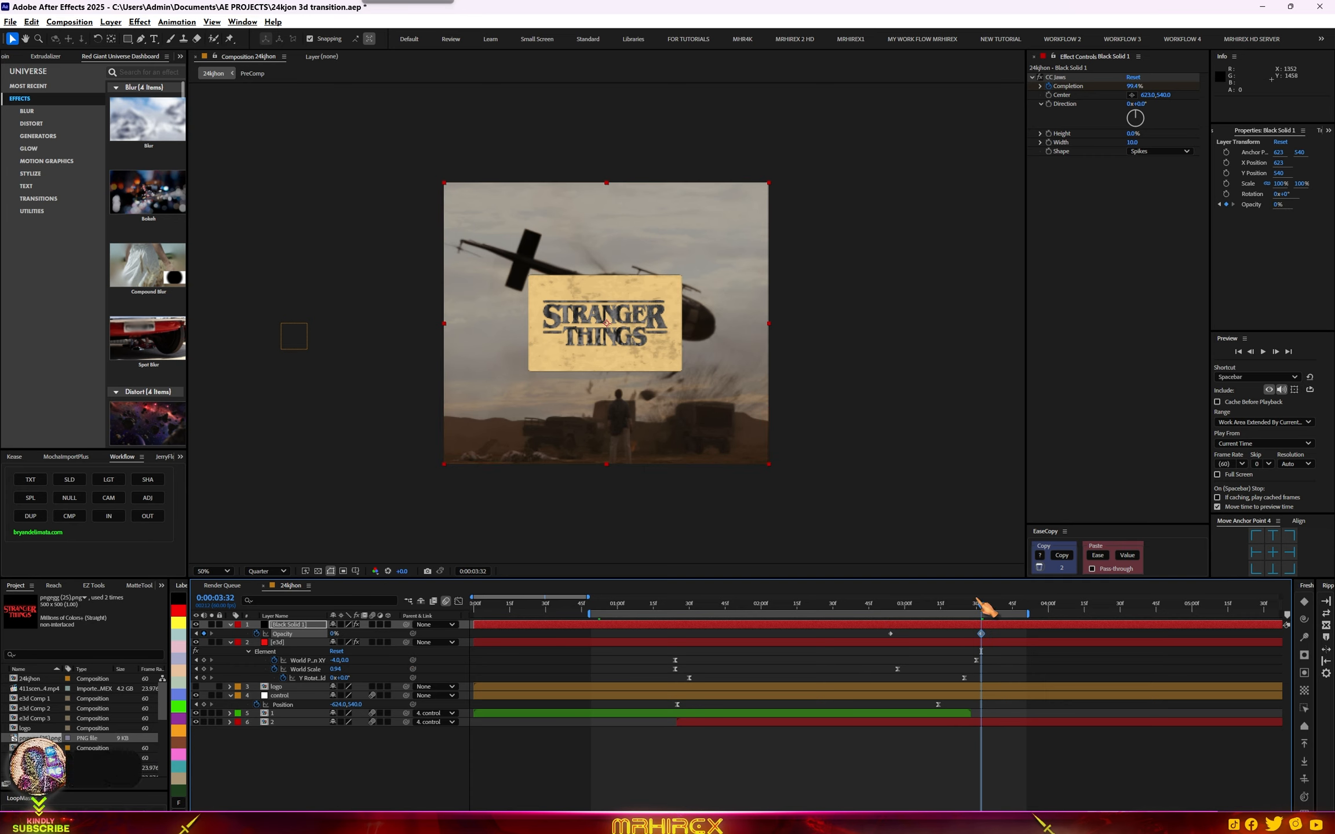
key("space")
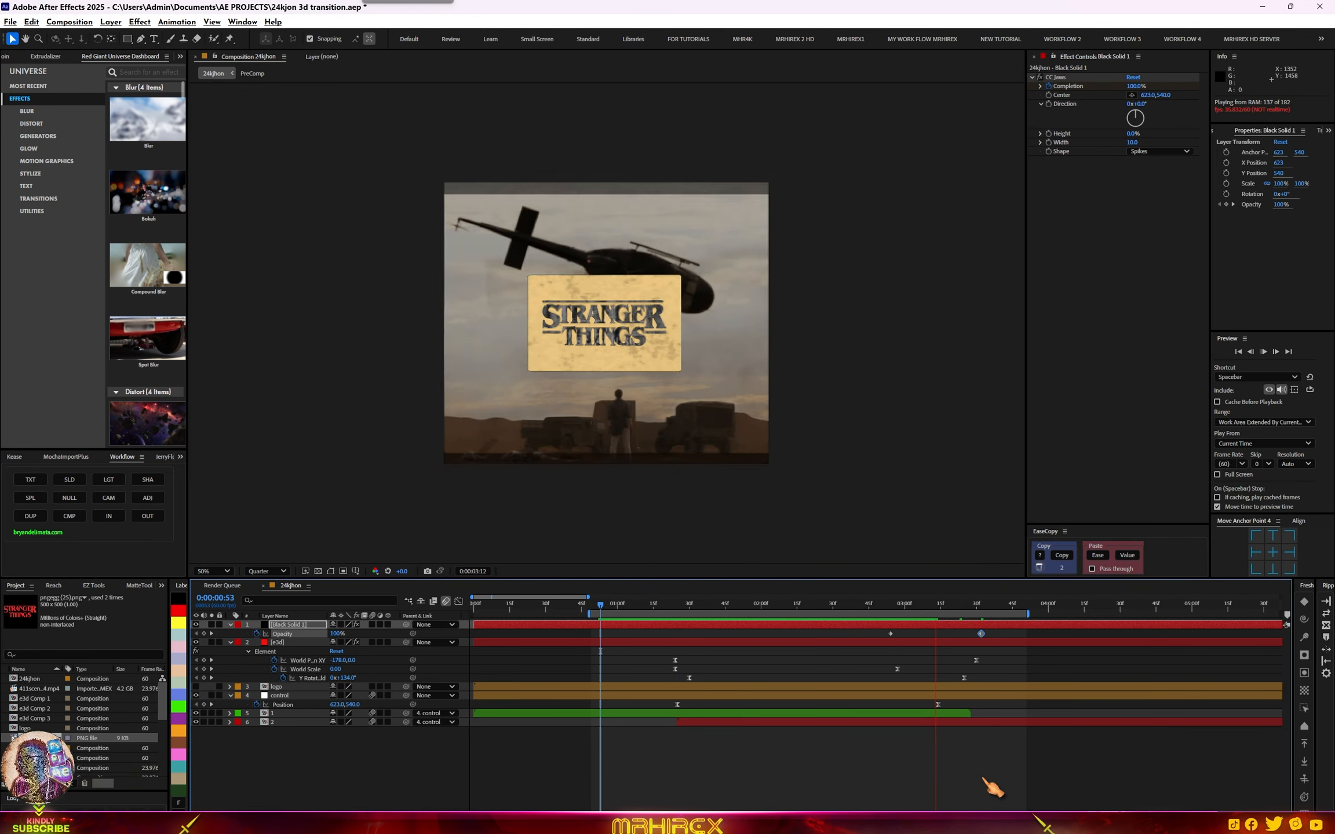
- Collapse the properties of all layers and split the e3d layer at 0:00:02:29, mid-transition
key("ctrl+a")
left_click(730, 604)
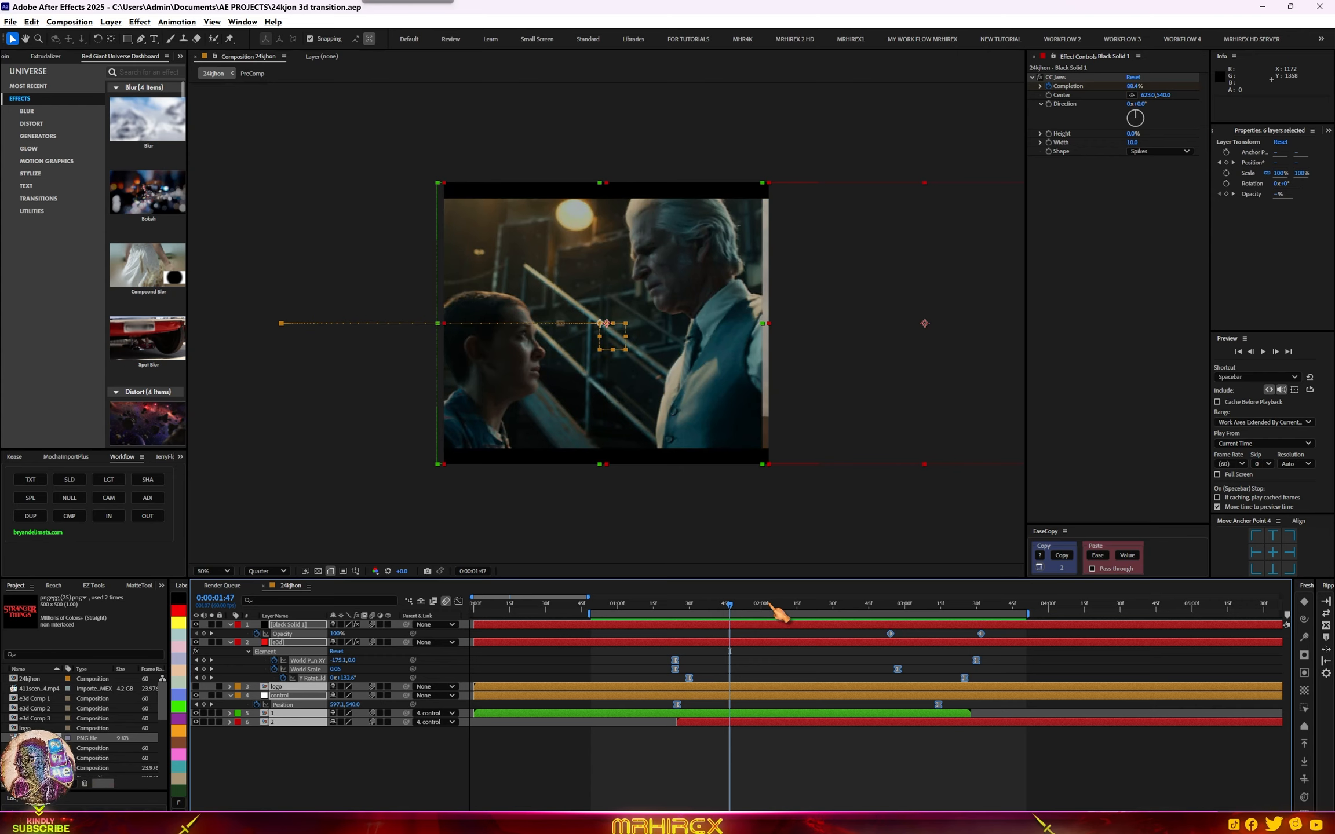
left_click(806, 604)
left_click(826, 606)
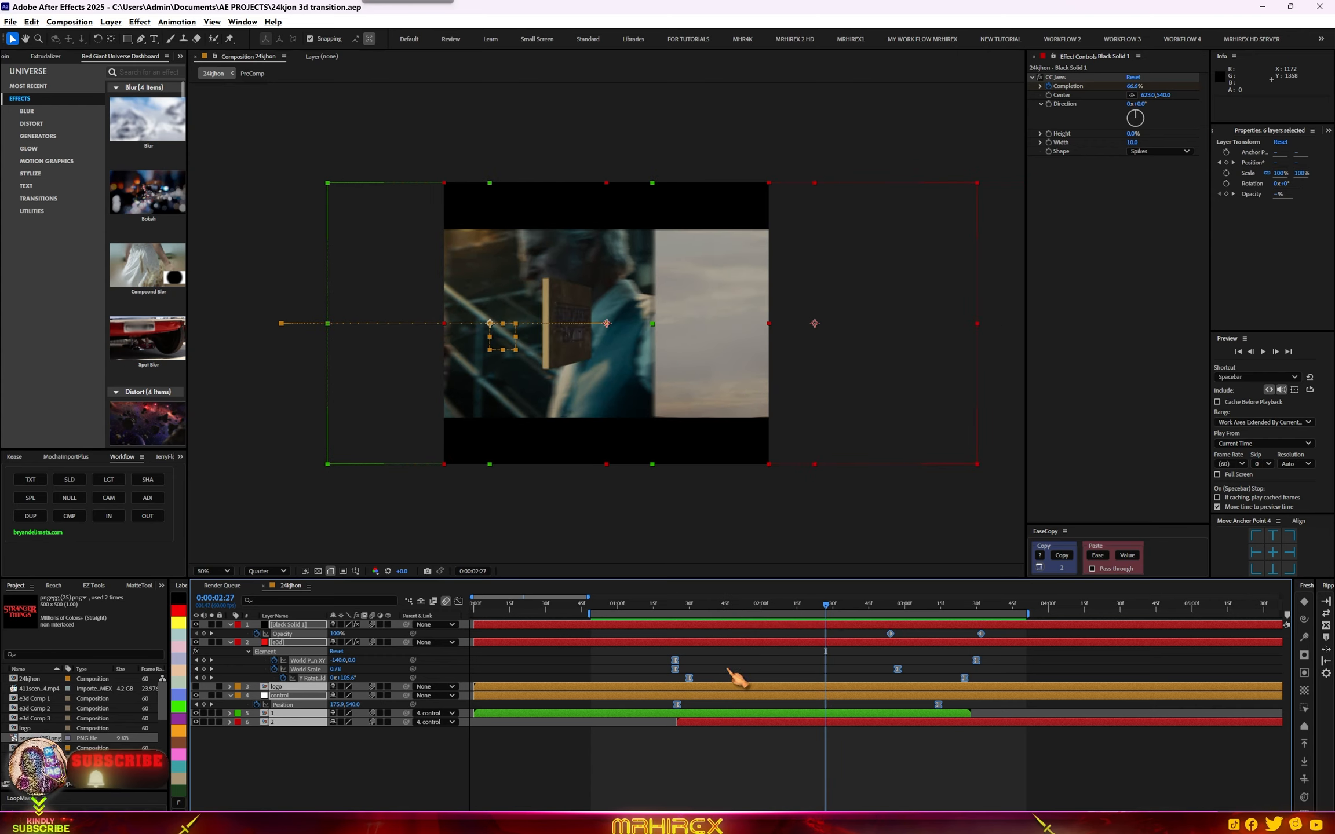
left_click_drag(782, 615, 831, 606)
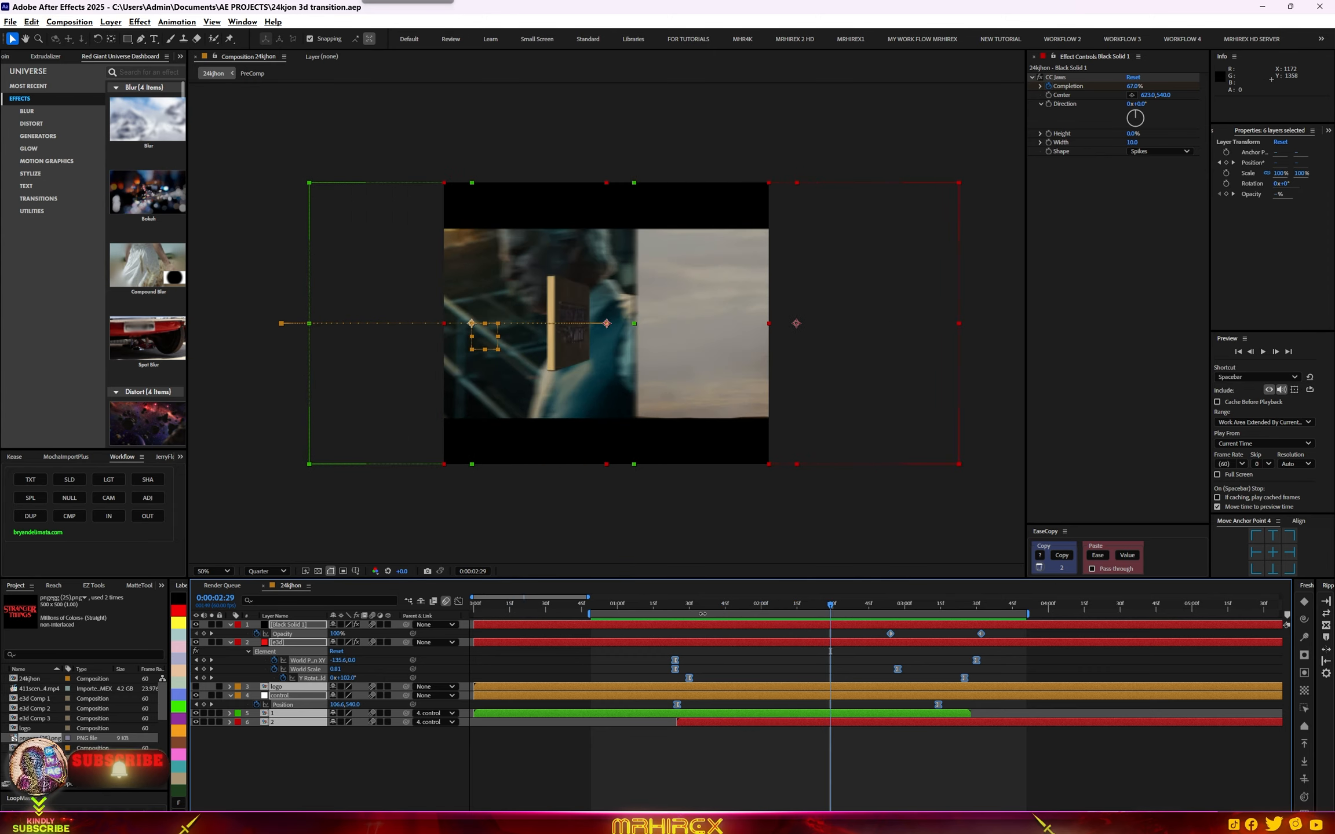
left_click(230, 643)
left_click(328, 731)
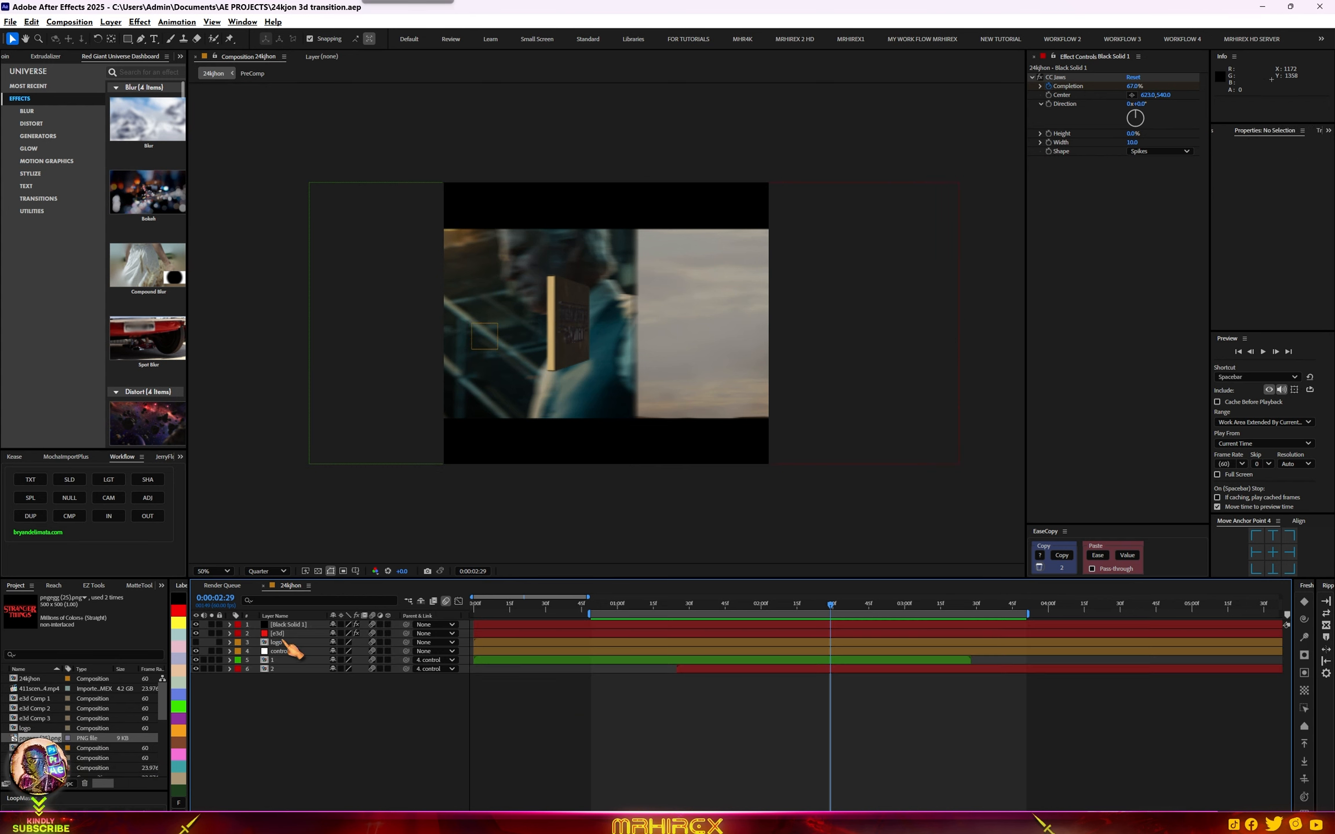
left_click(290, 634)
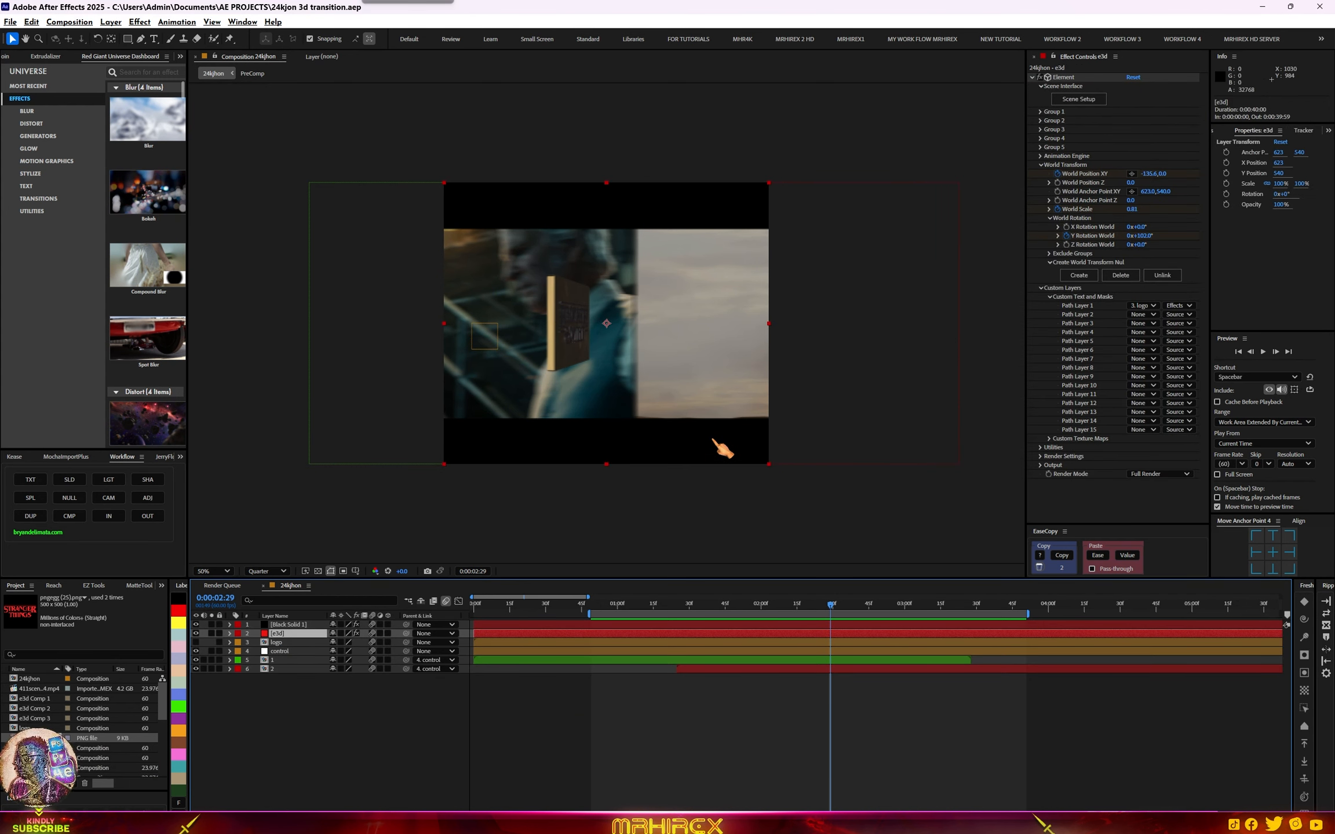
key("ctrl+shift+d")
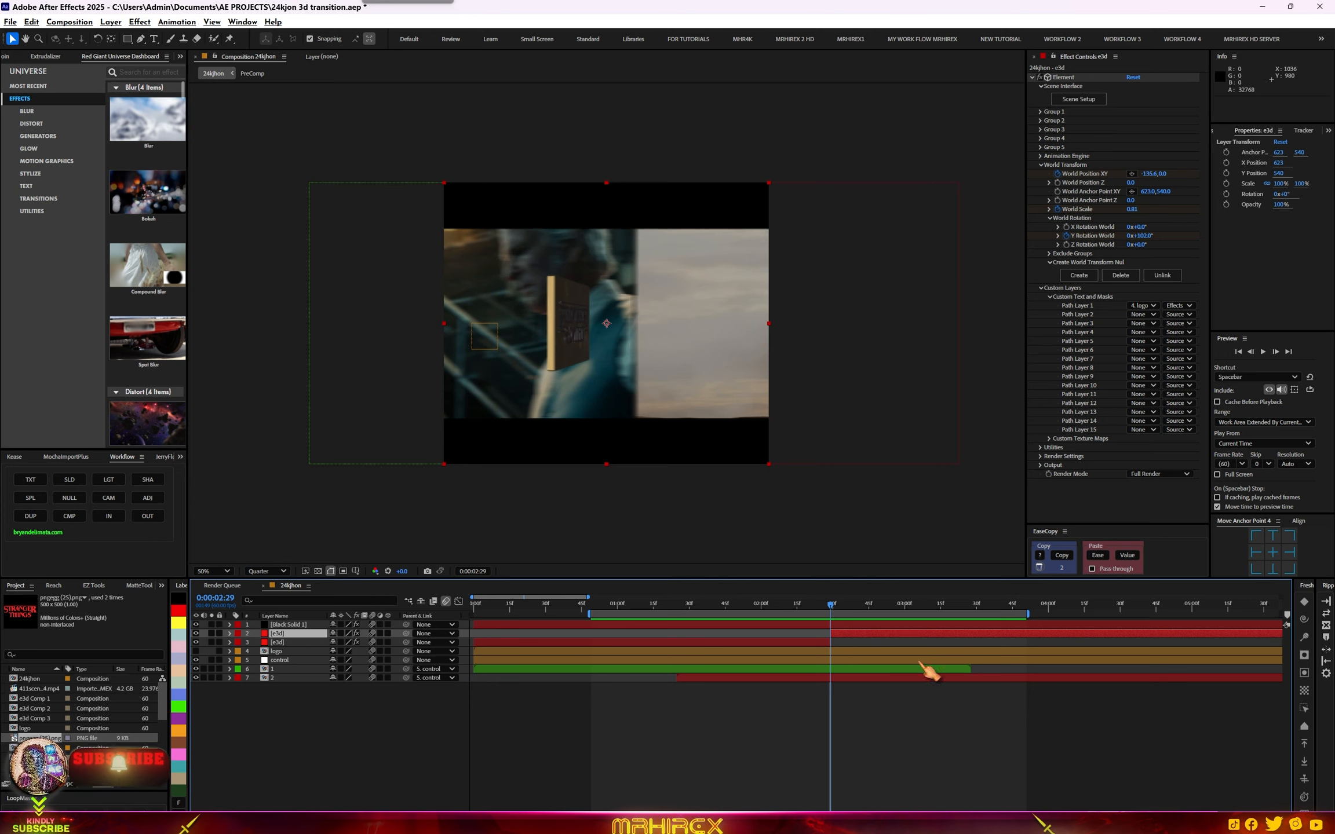
left_click(845, 636)
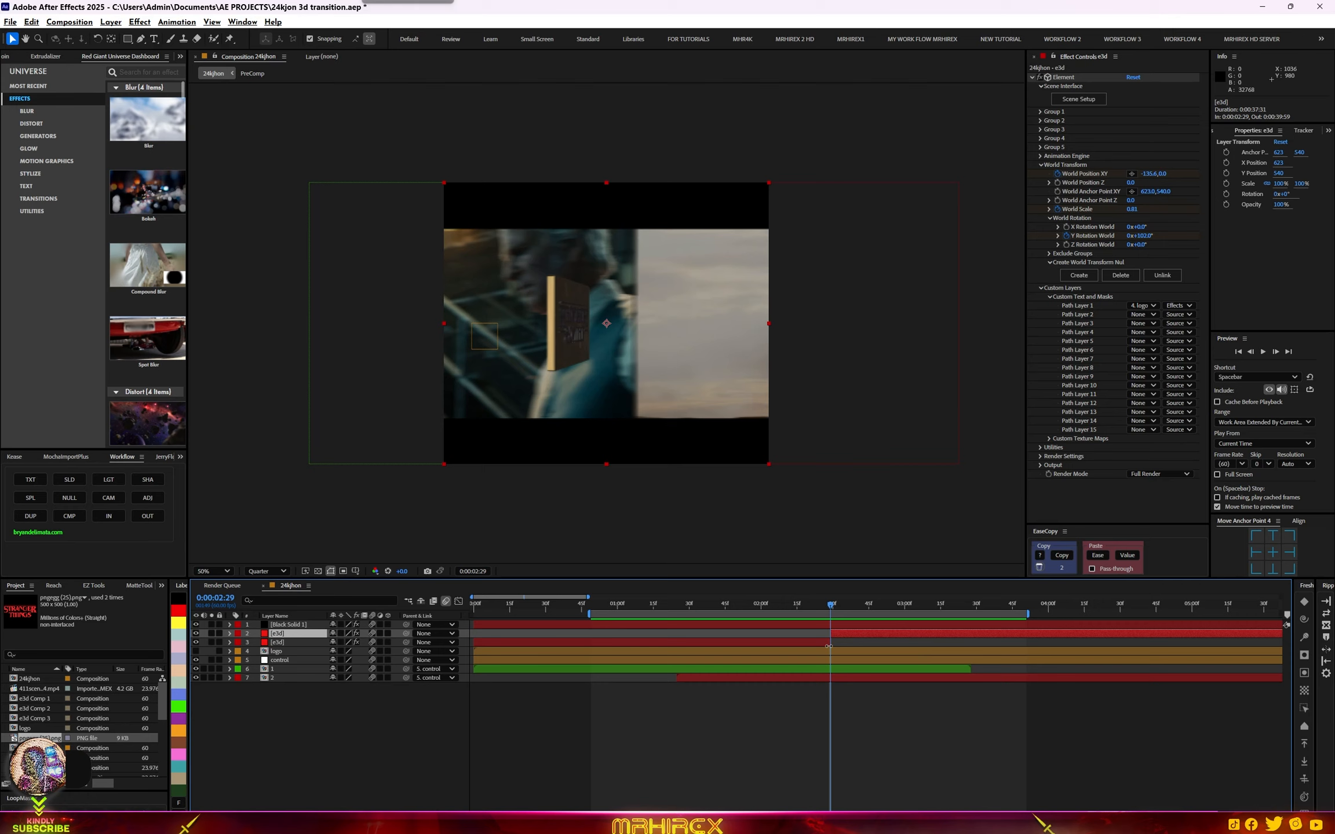
- Pre-compose the second part of the split e3d layer and rename it "shattered"
left_click(70, 515)
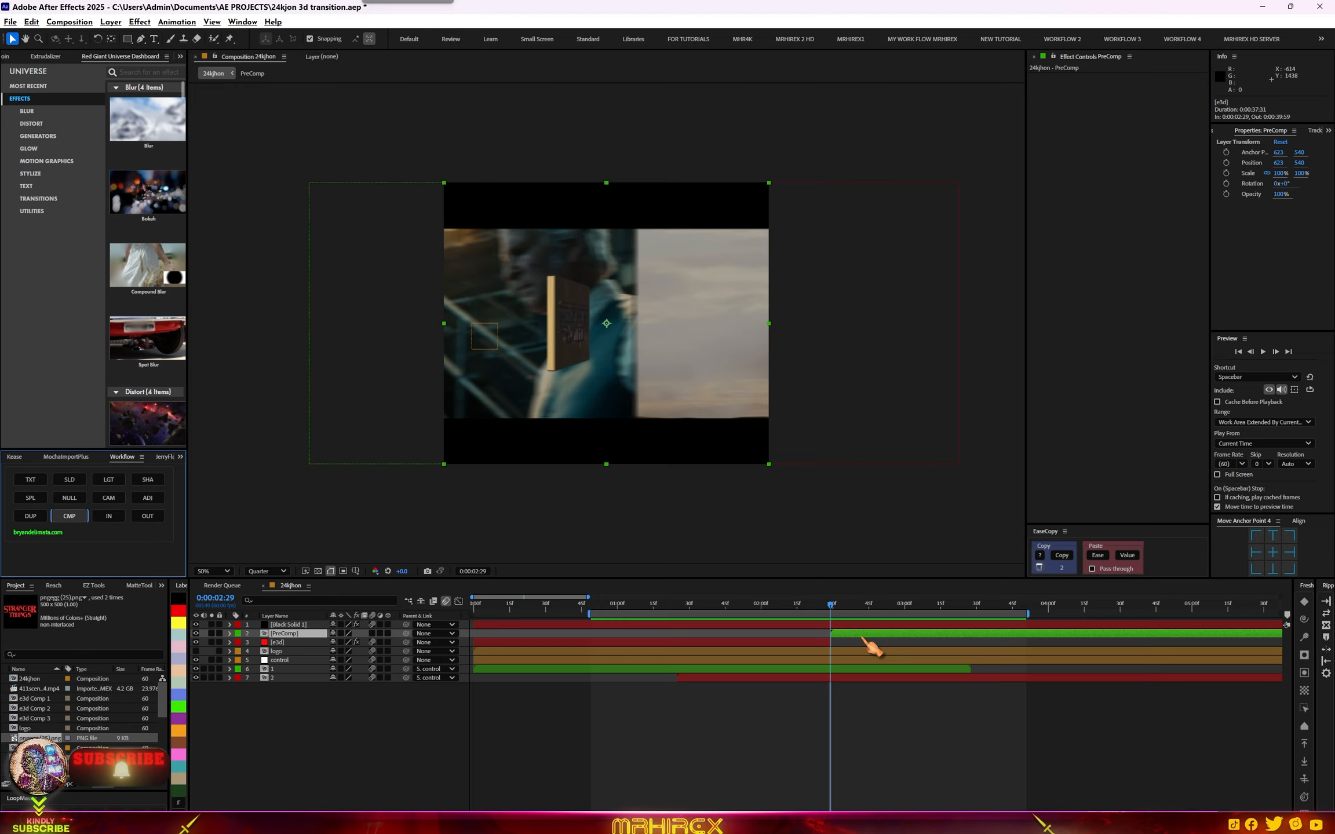
right_click(287, 633)
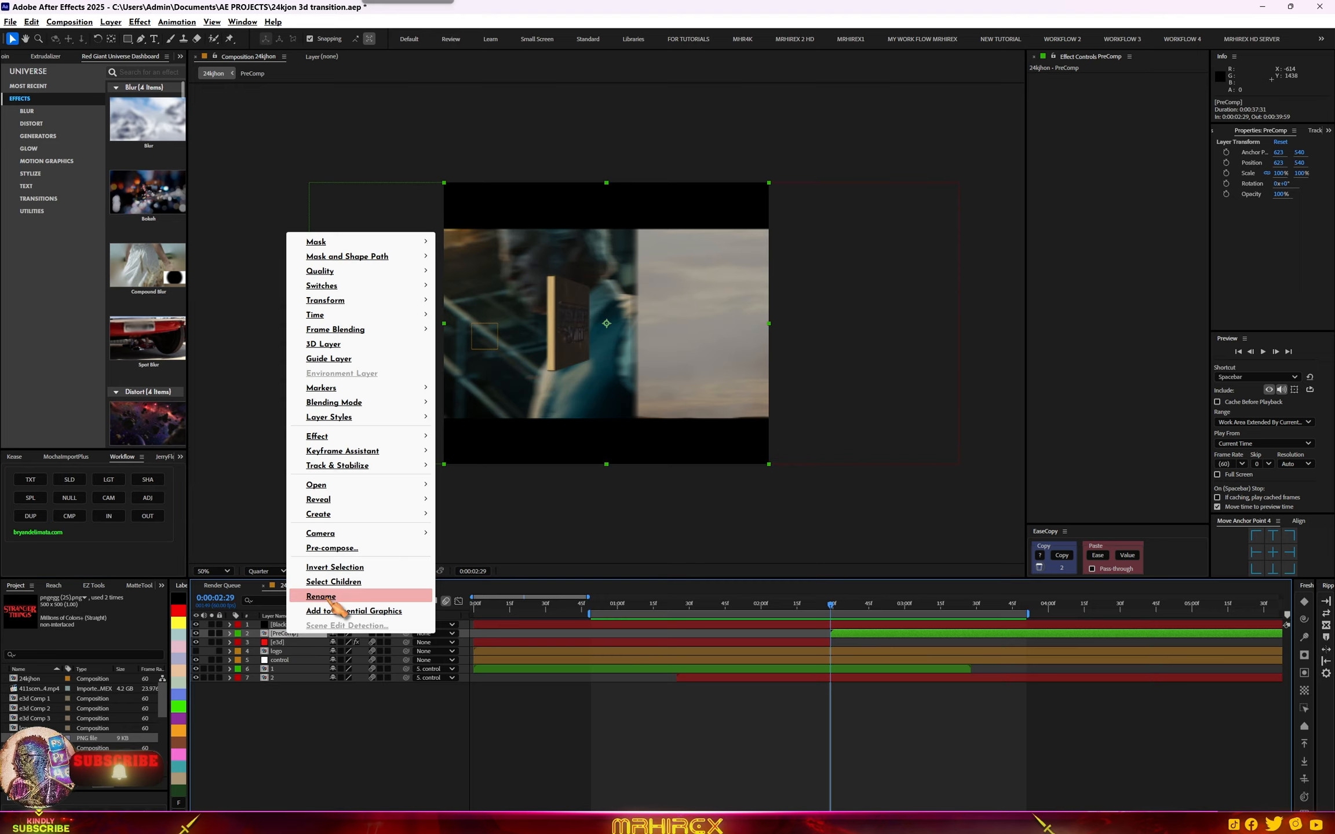
left_click(333, 599)
type("sh")
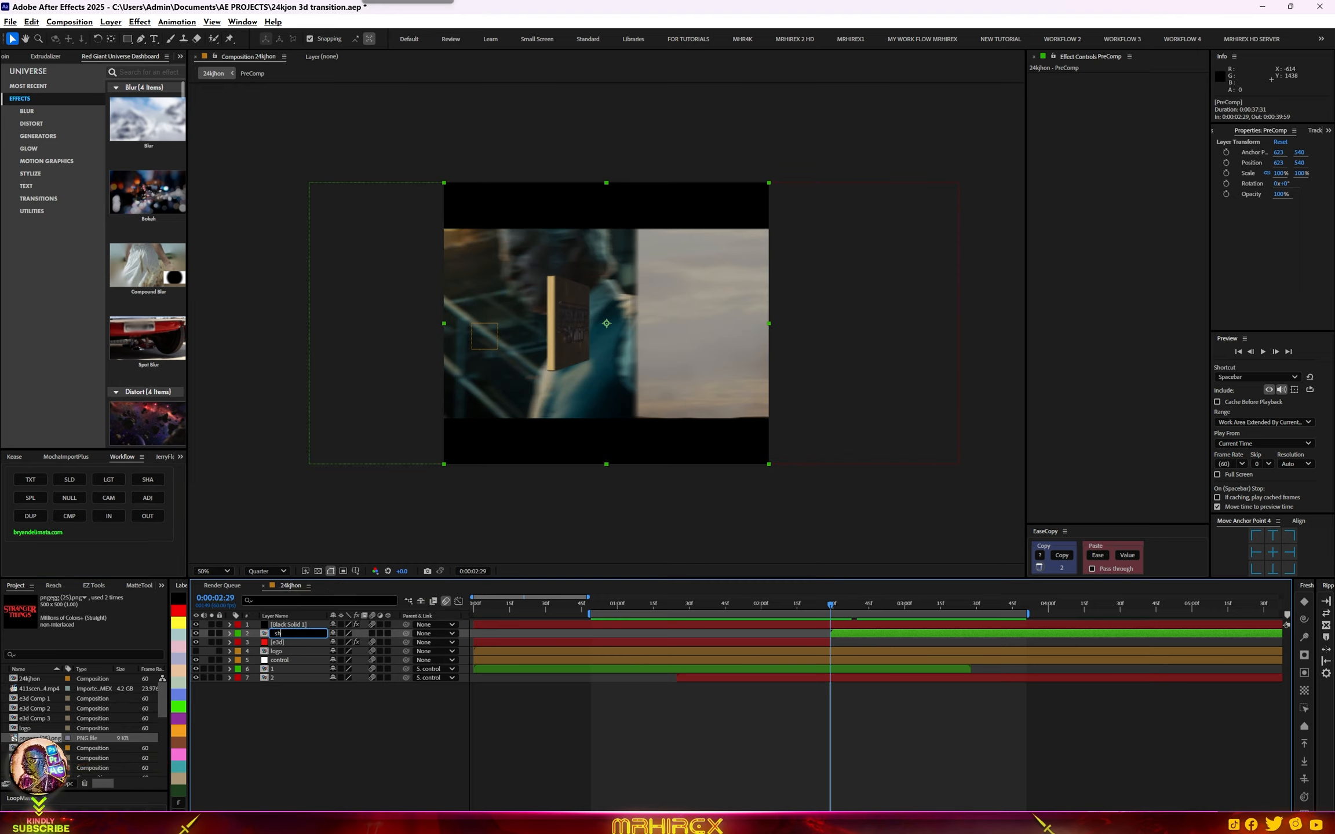
type("attered")
key("Return")
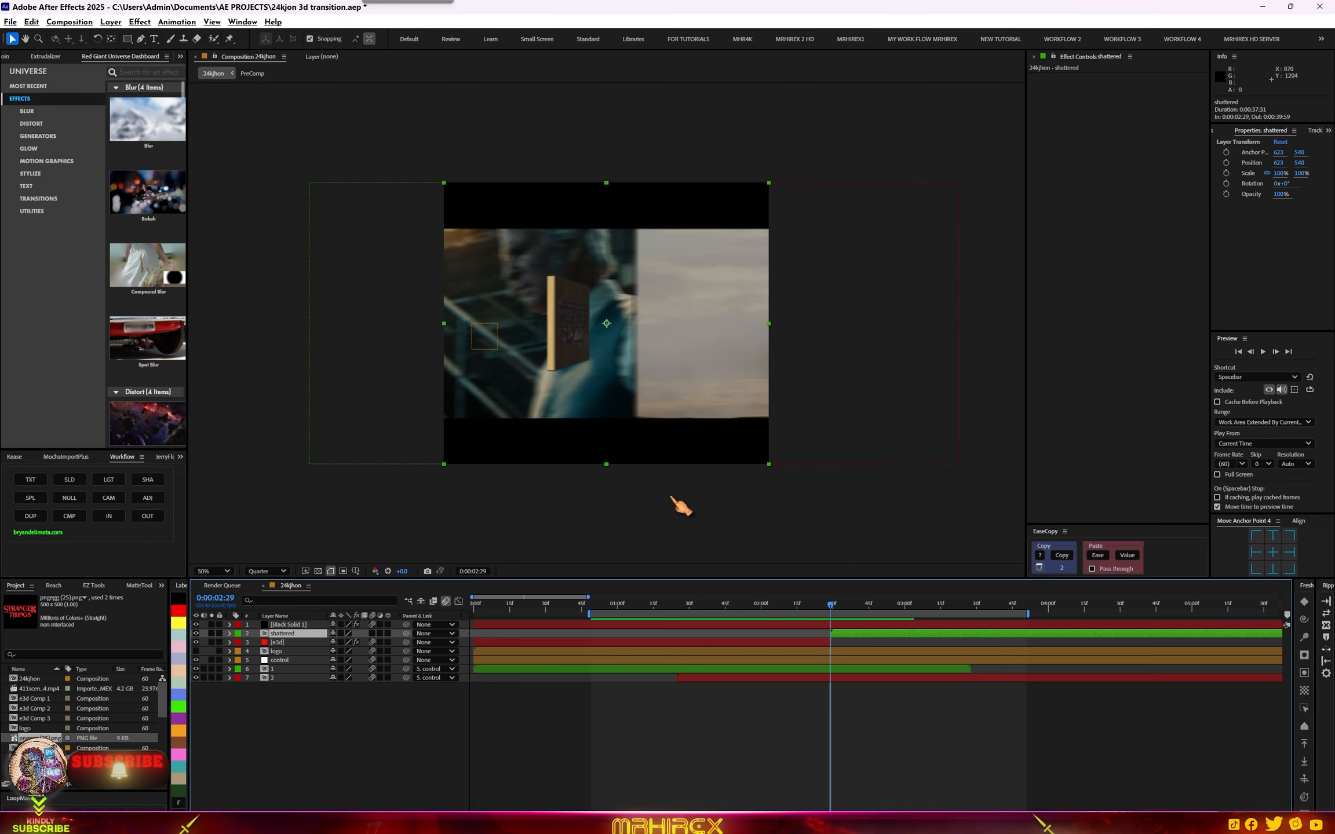
- Apply the Shatter effect to the shattered layer and set its View to Rendered
key("ctrl+space")
type("shatt")
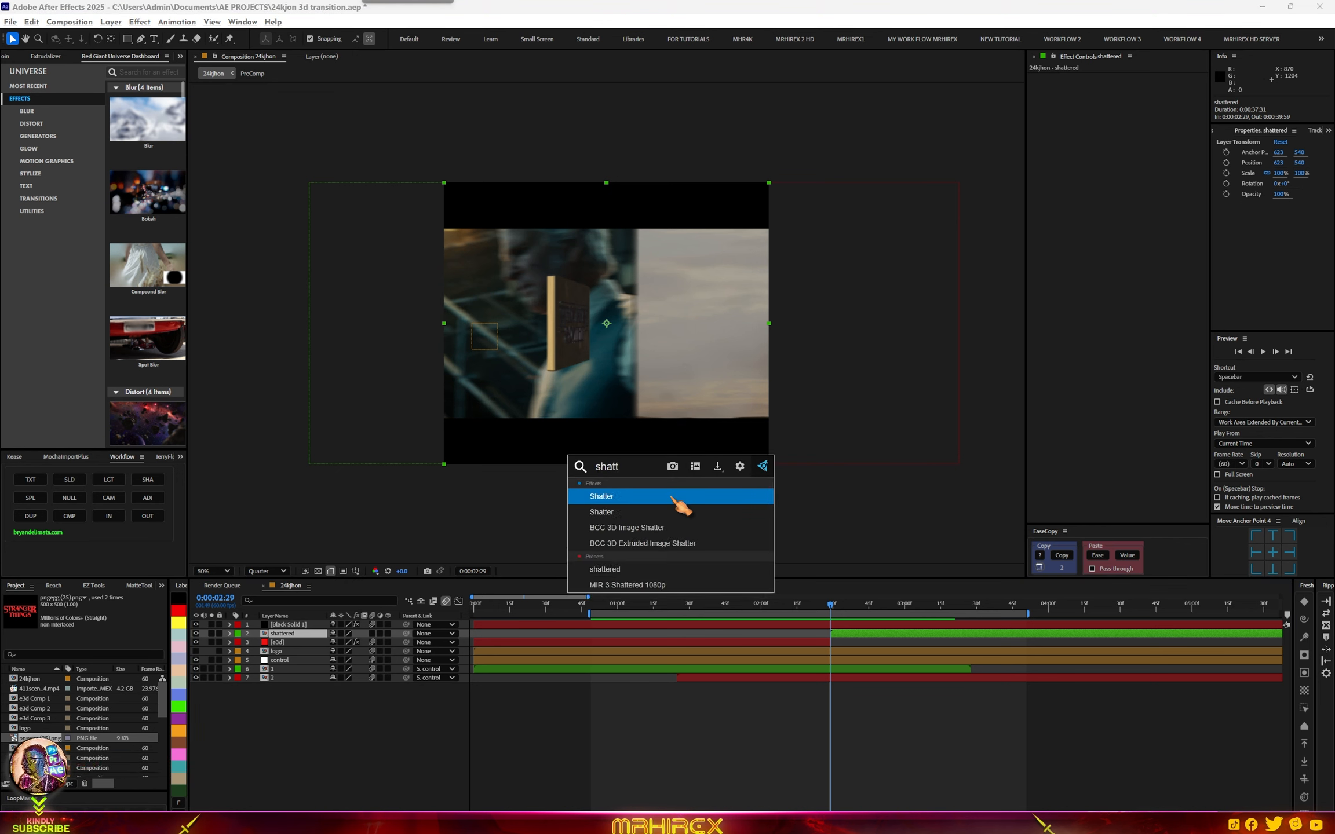
left_click(660, 512)
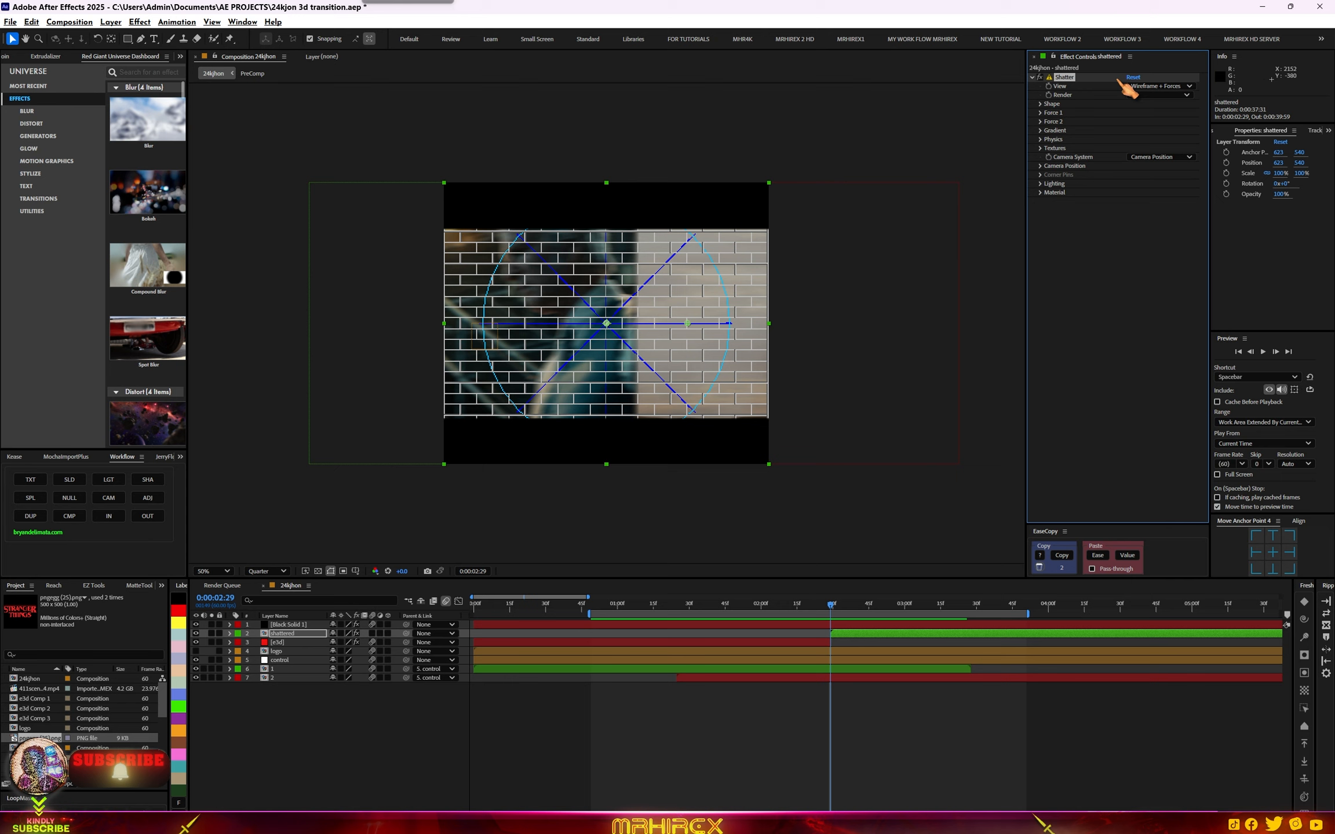
left_click(1159, 85)
left_click(1150, 97)
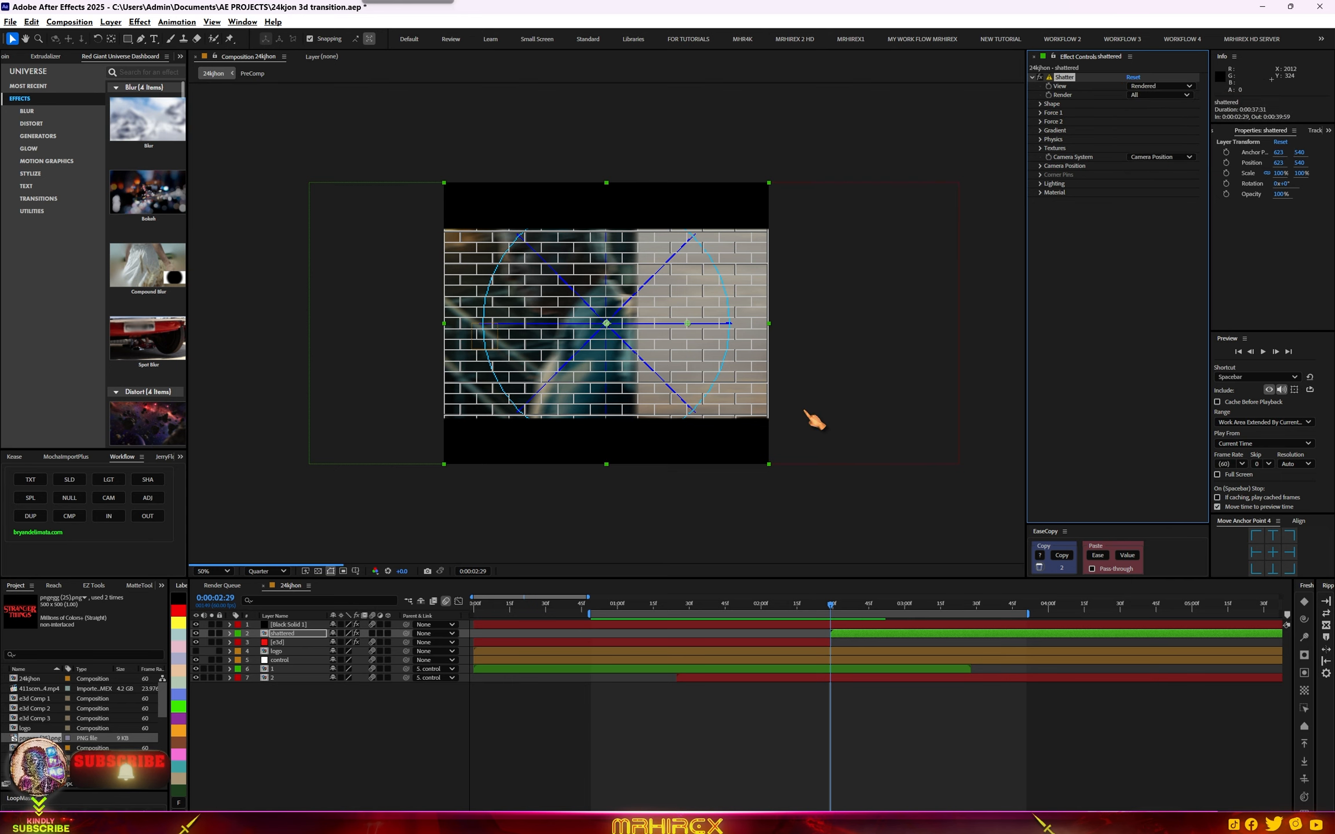
scroll(712, 417, "up", 2)
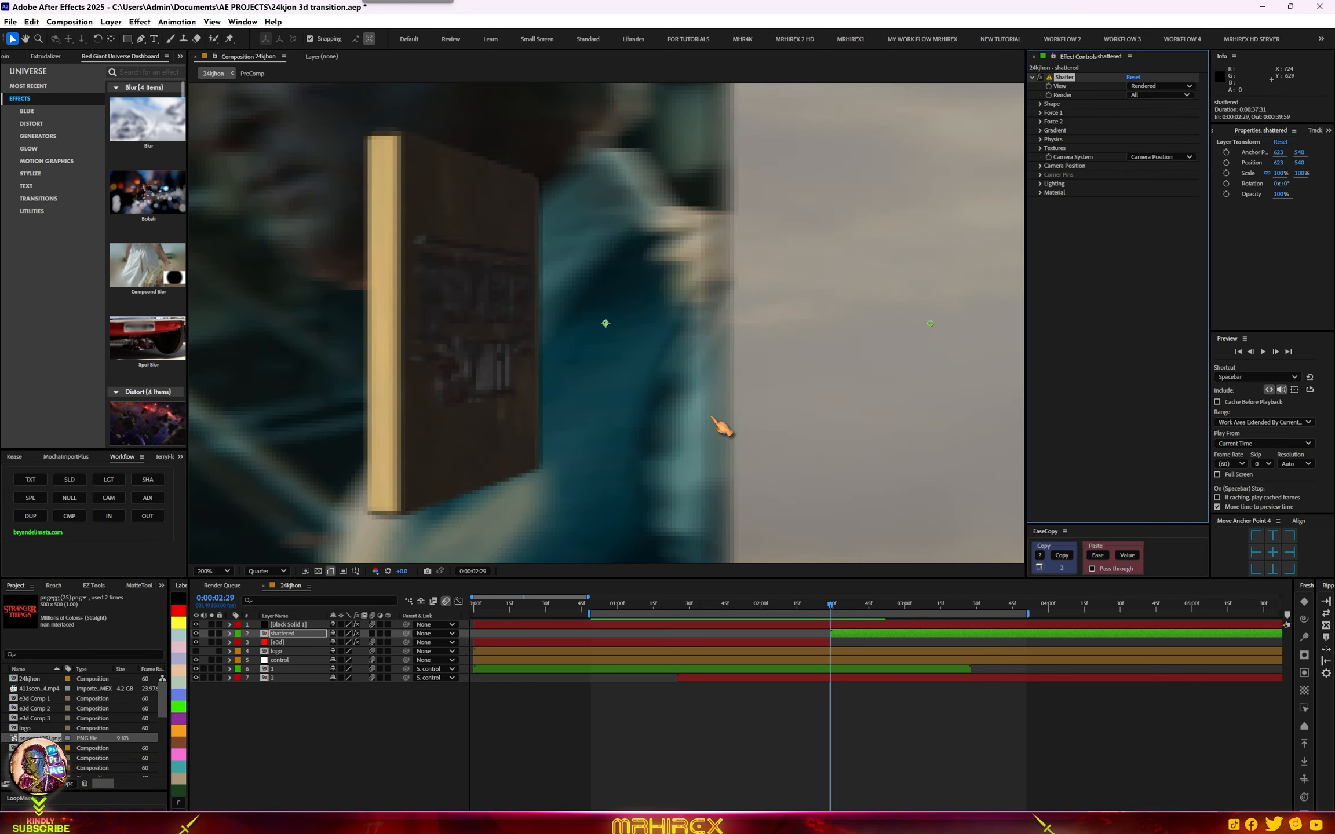
scroll(712, 417, "down", 1)
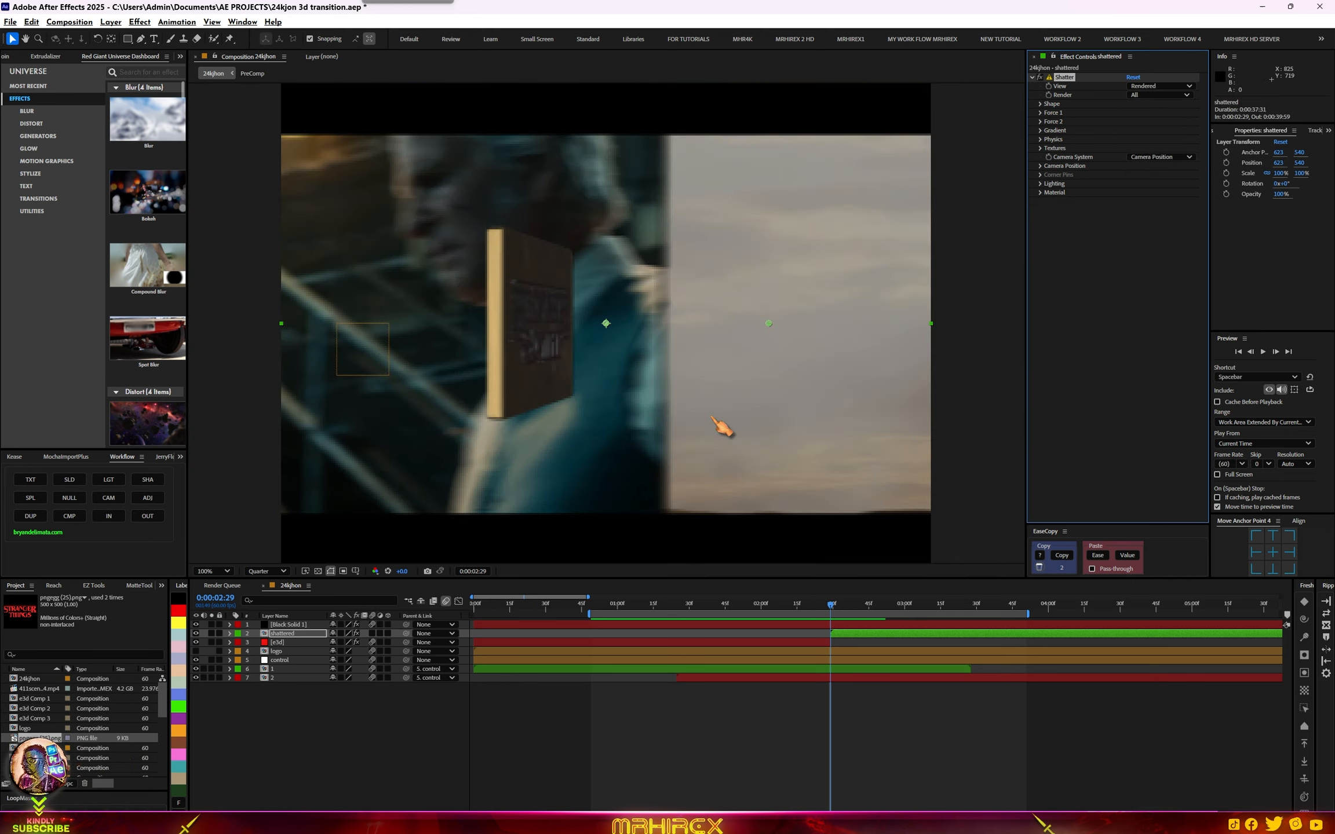
- Set the Shatter effect's shape Pattern to Glass
left_click(1045, 104)
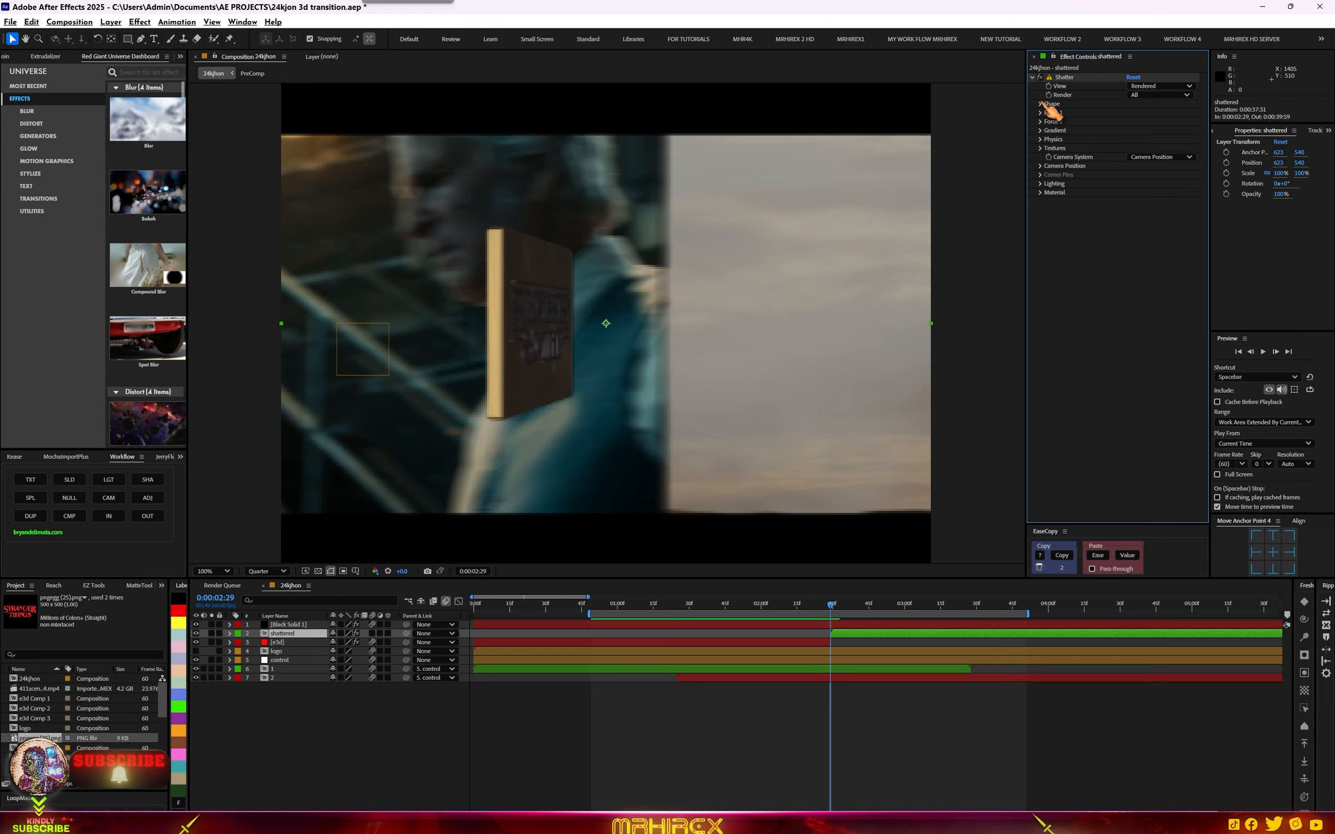
left_click(1042, 104)
left_click(1156, 113)
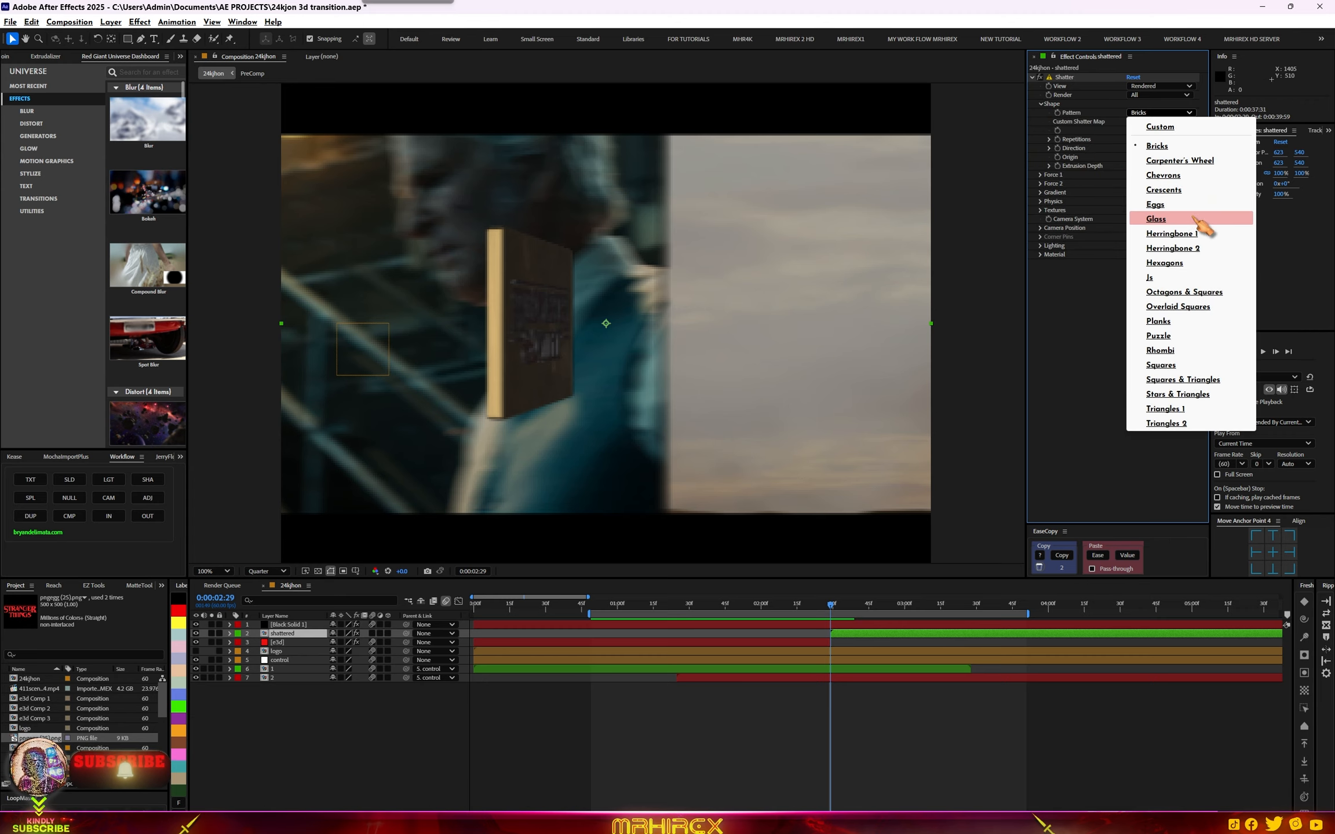
left_click(1159, 219)
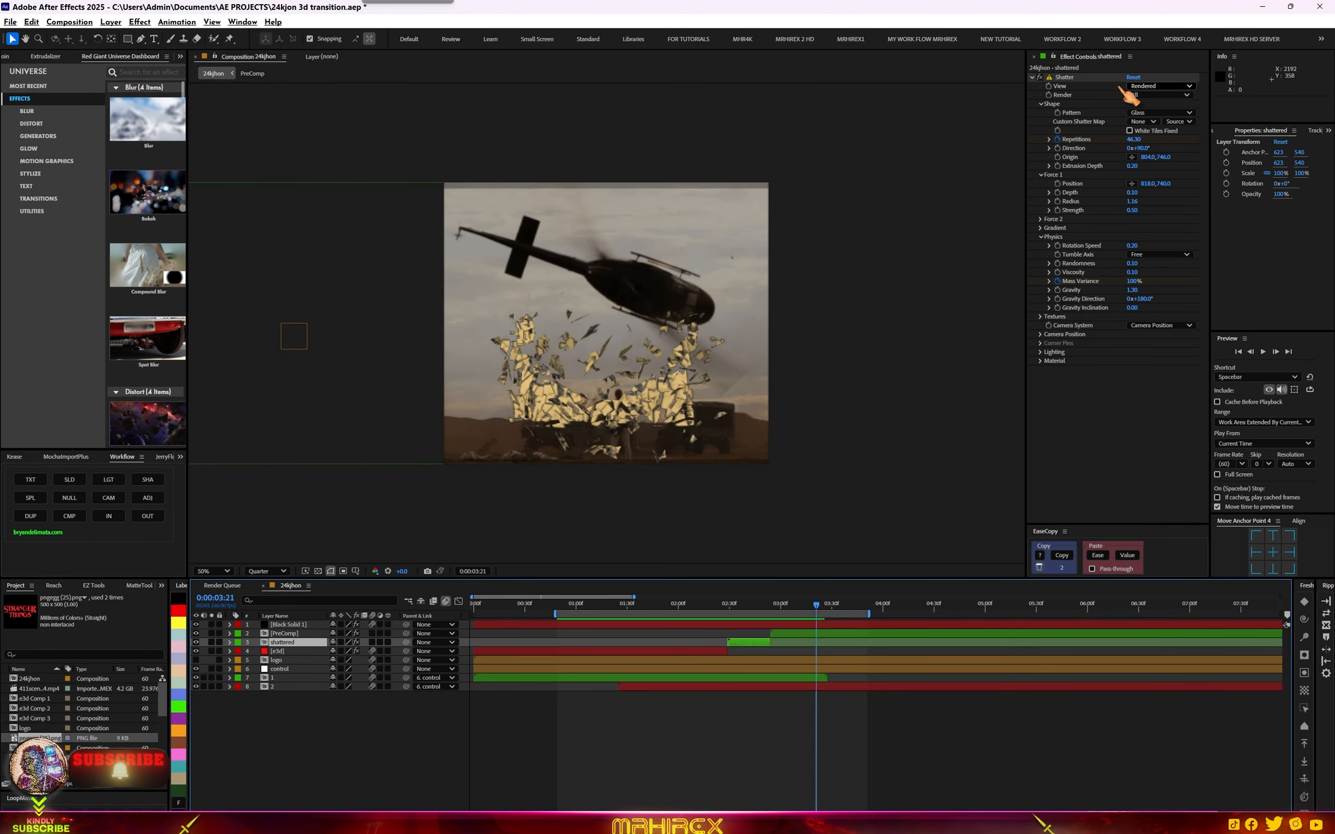
- Preview the logo plate's shattering from 0:00:01:01 to check the breakup during the transition
left_click(1088, 141)
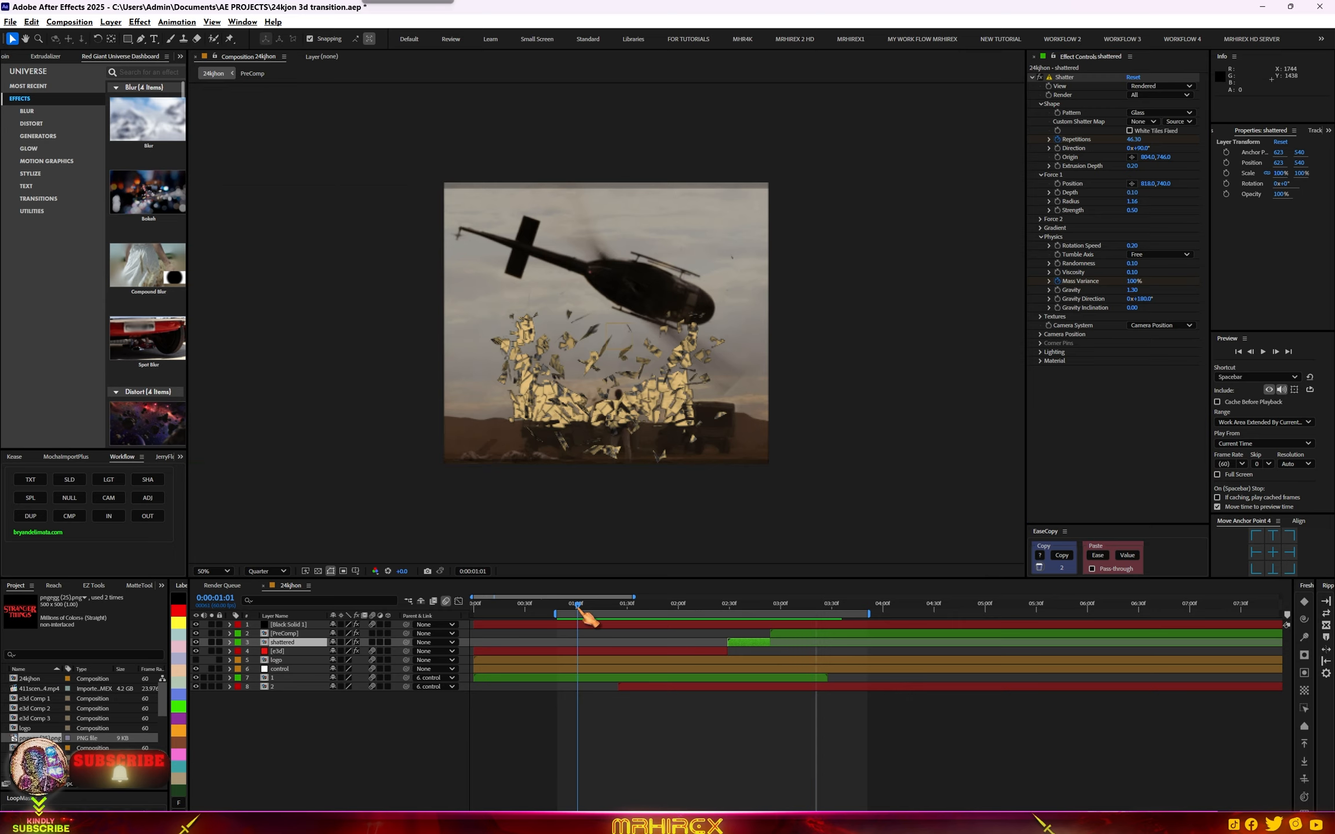
left_click(578, 609)
key("space")
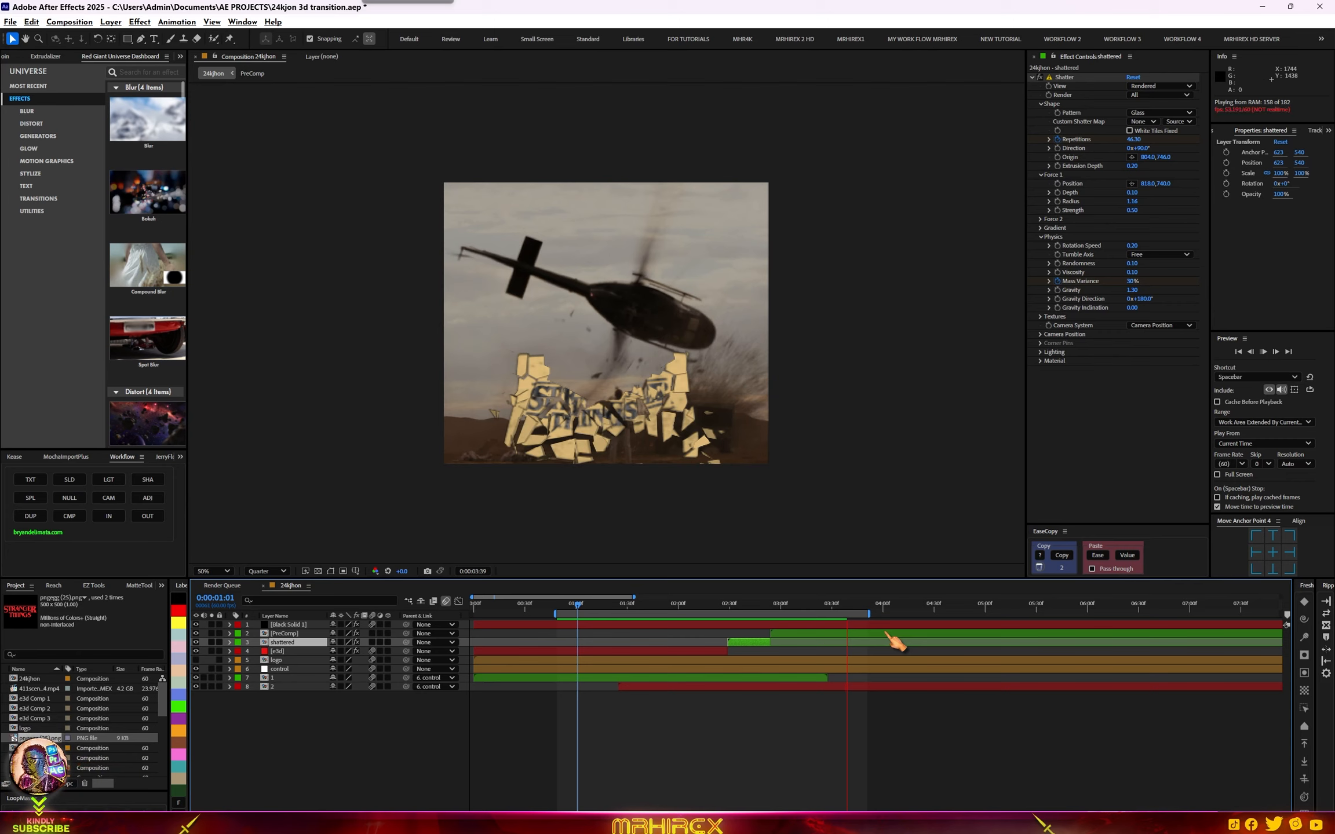
key("space")
left_click_drag(749, 608, 843, 615)
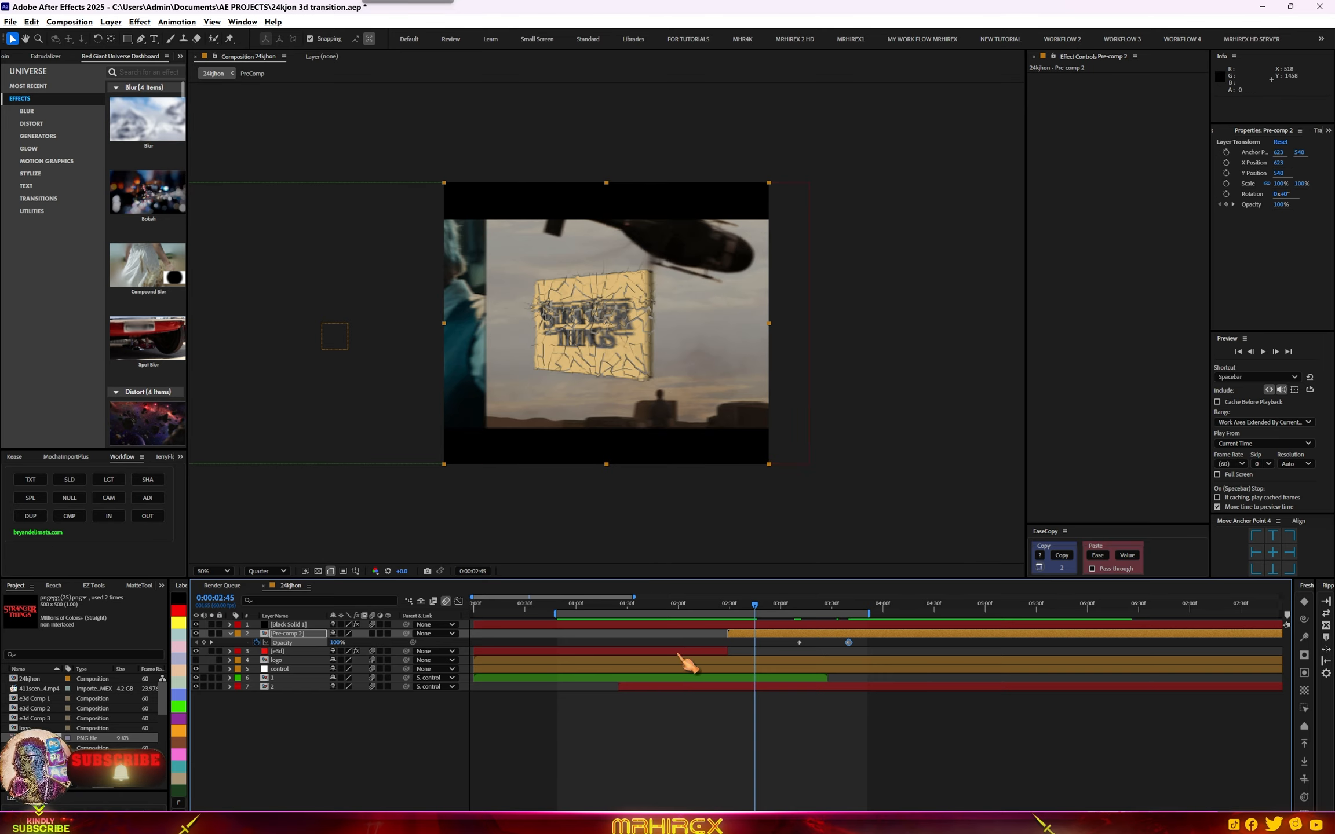
- Pre-compose all layers beneath the black solid into one layer named "final"
left_click_drag(341, 769, 276, 637)
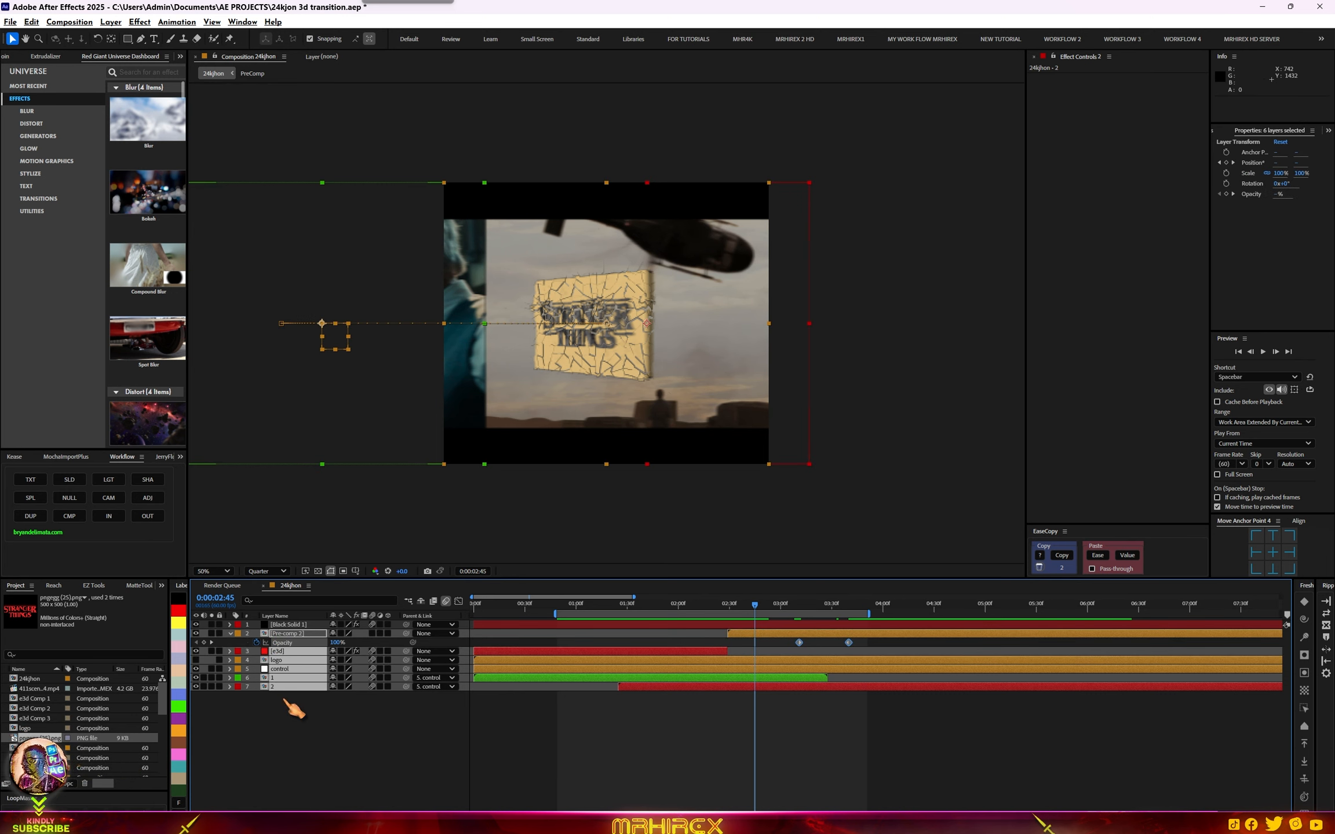
left_click(69, 515)
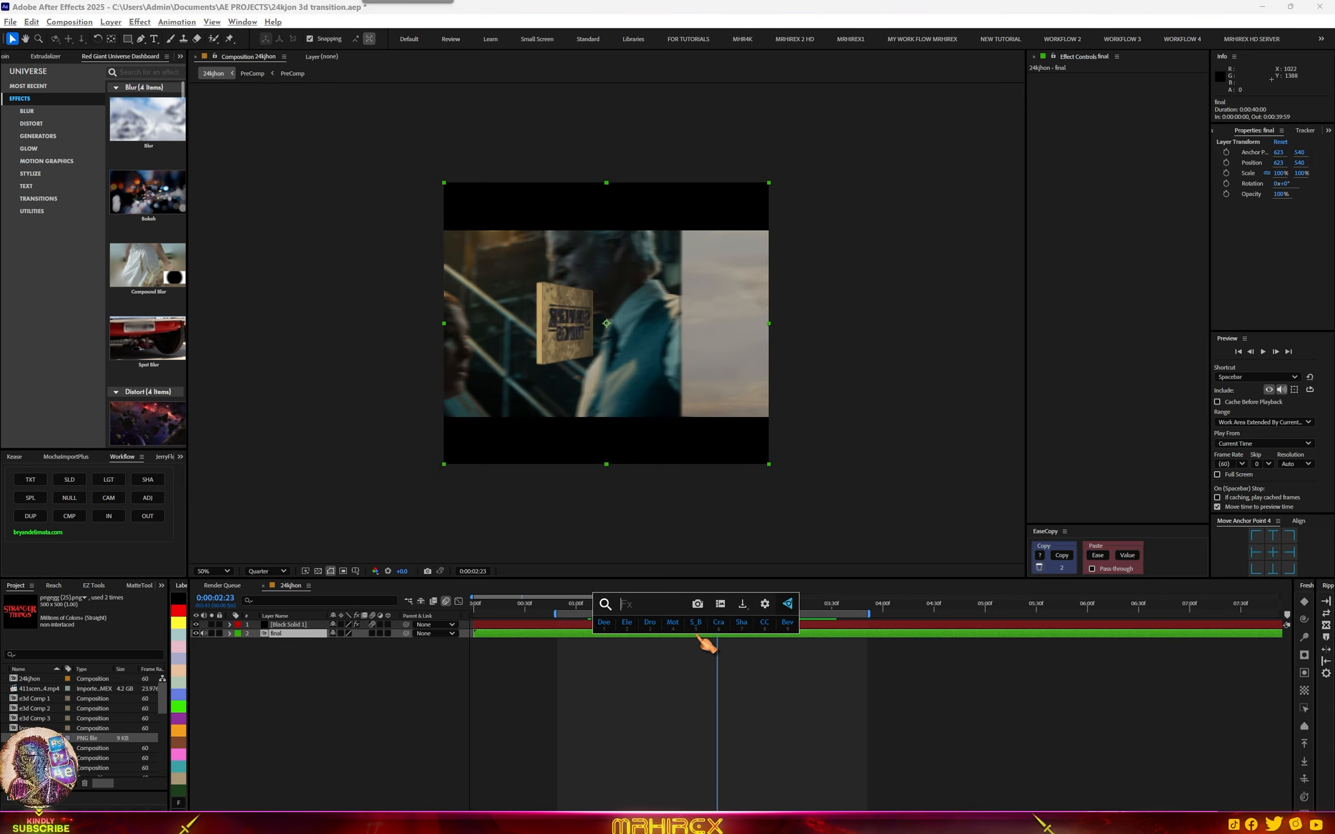
- Apply BCC+Camera Shake to the final layer and open the effect's FX Editor
type("shake")
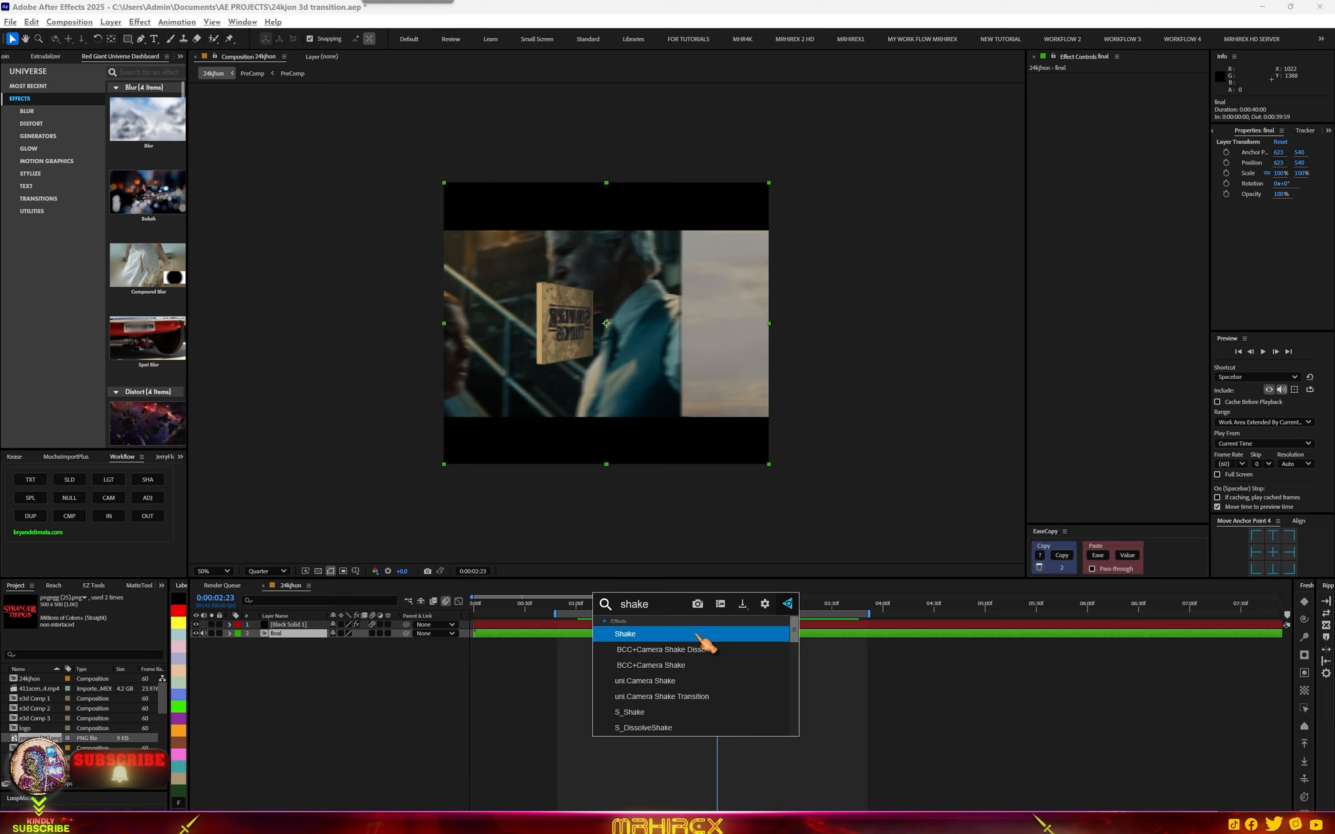
left_click(641, 681)
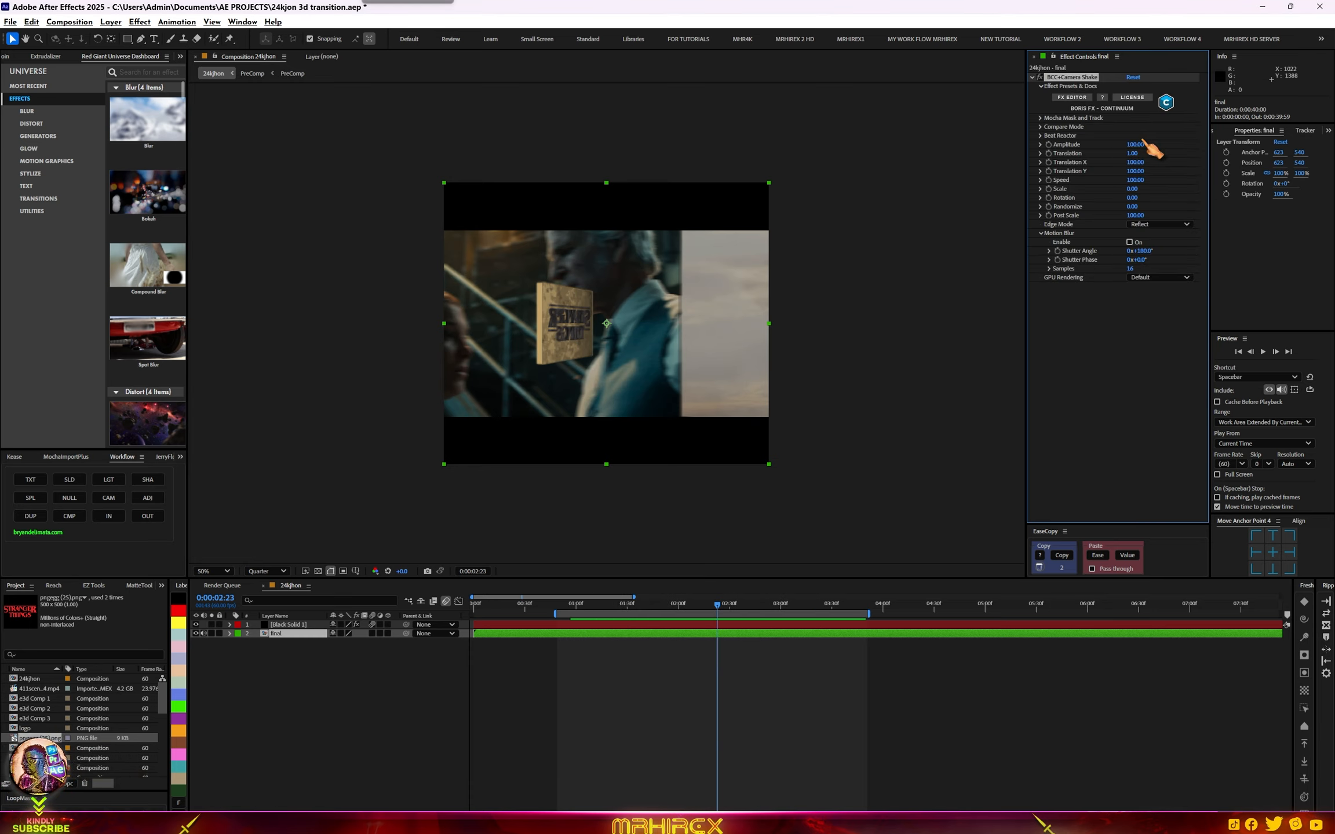
left_click(1072, 97)
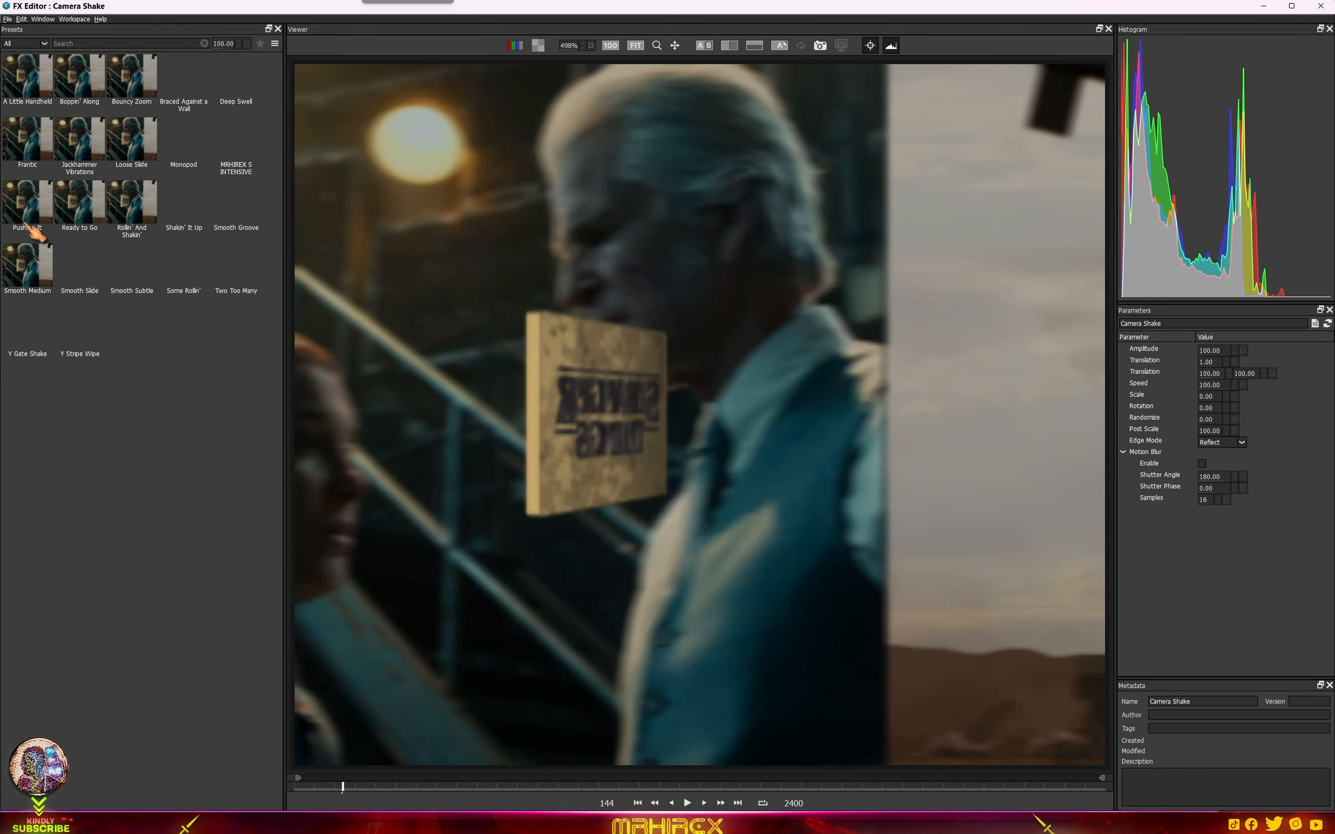
- Load the Jackhammer Vibrations preset and keyframe the shake's Amplitude at 0 on 0:00:01:48, 100 on 0:00:02:23 and 0 on 0:00:02:51
double_click(87, 145)
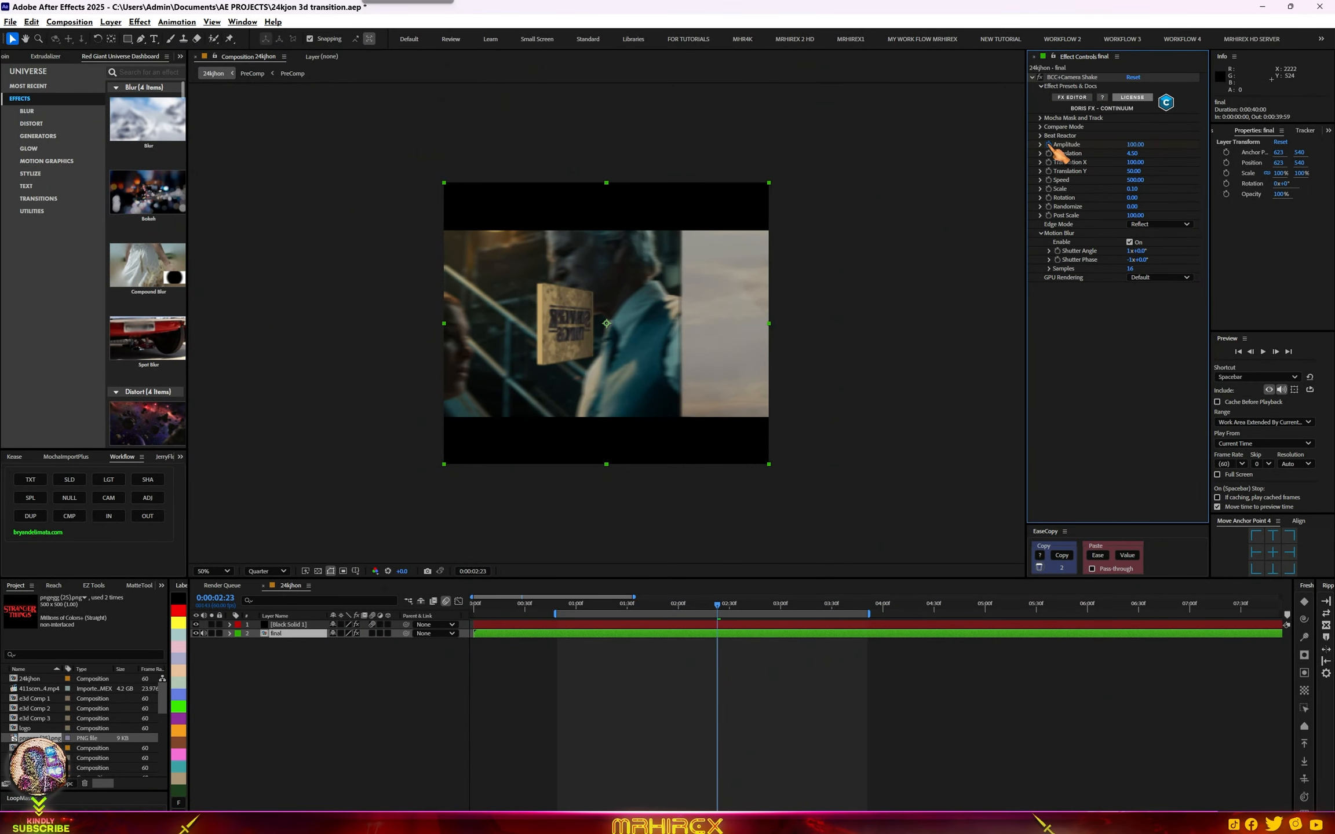
key("u")
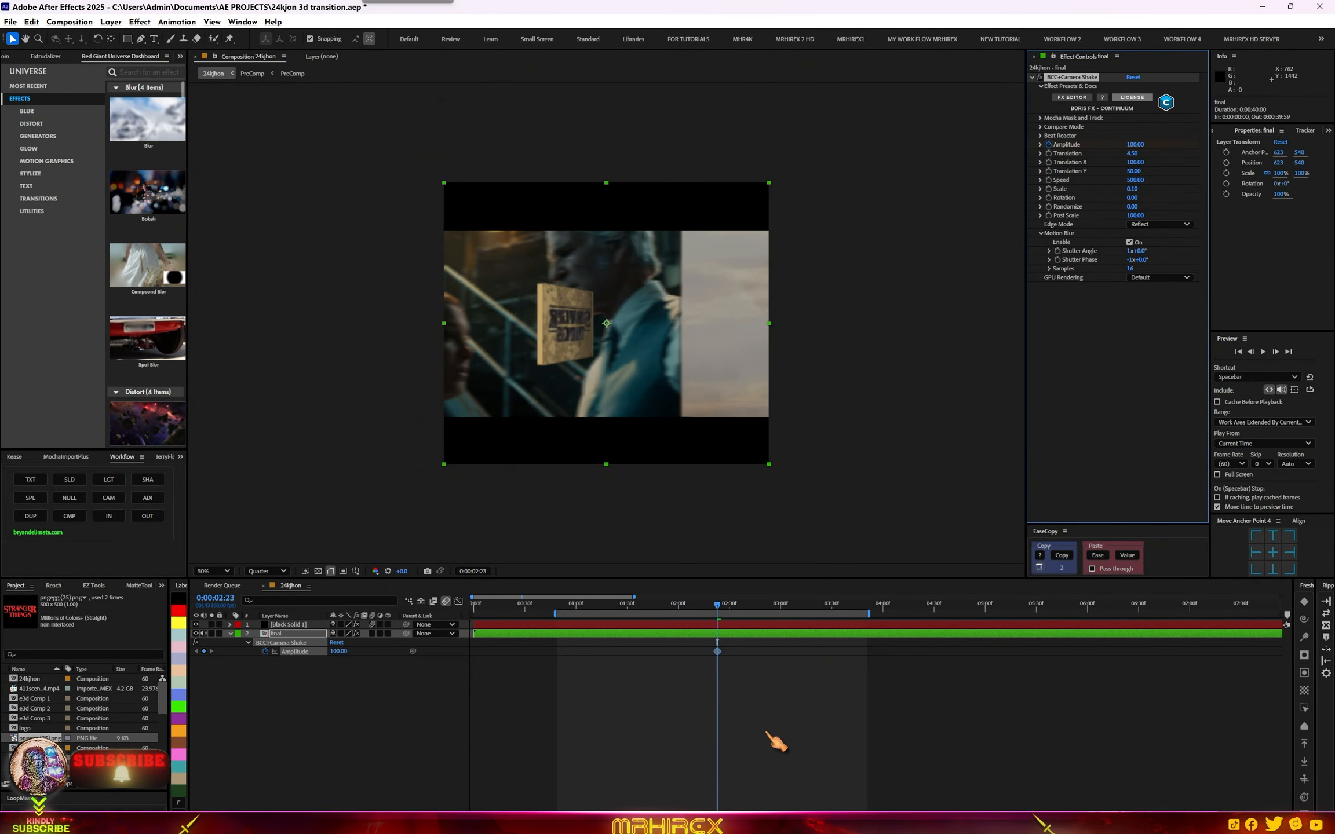
left_click_drag(721, 609, 658, 606)
left_click_drag(1131, 145, 1072, 145)
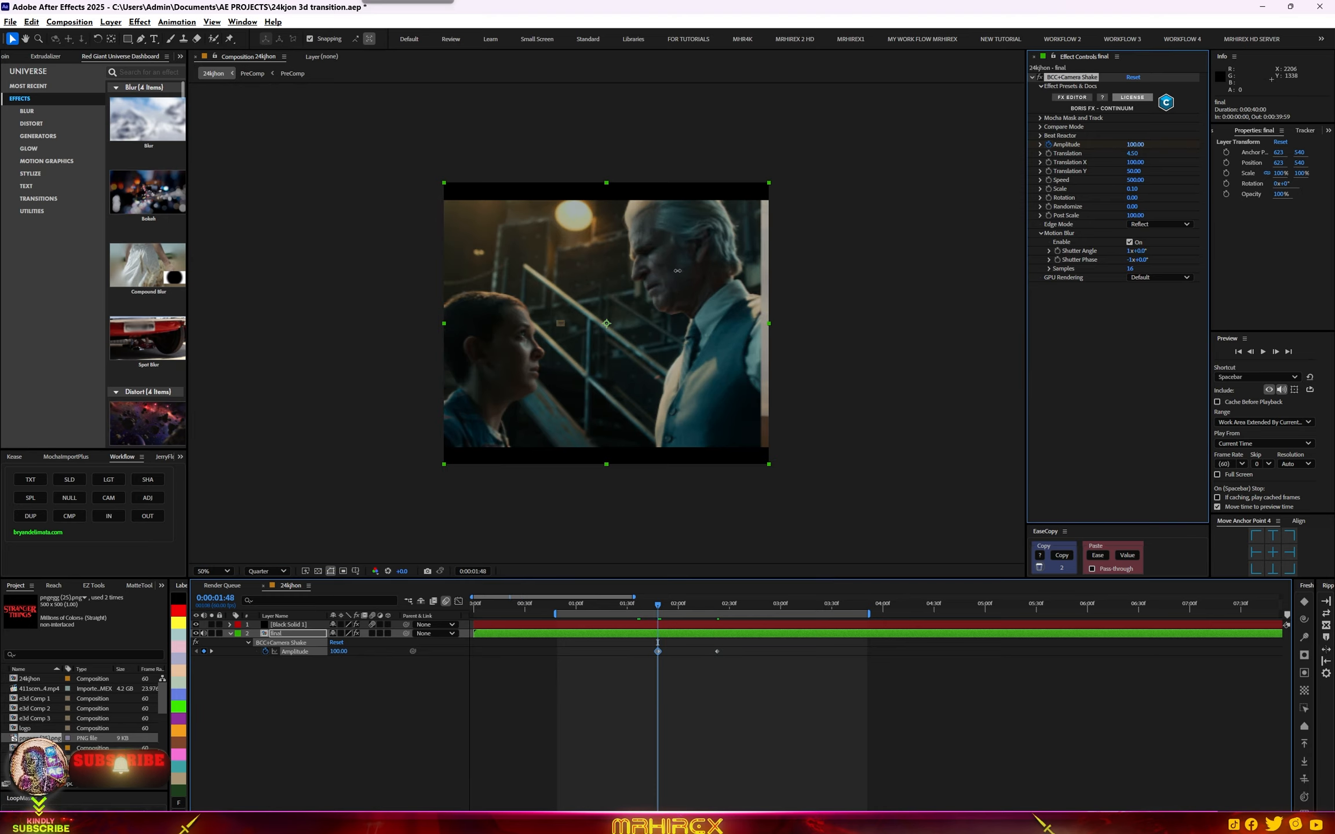
left_click_drag(656, 605, 764, 606)
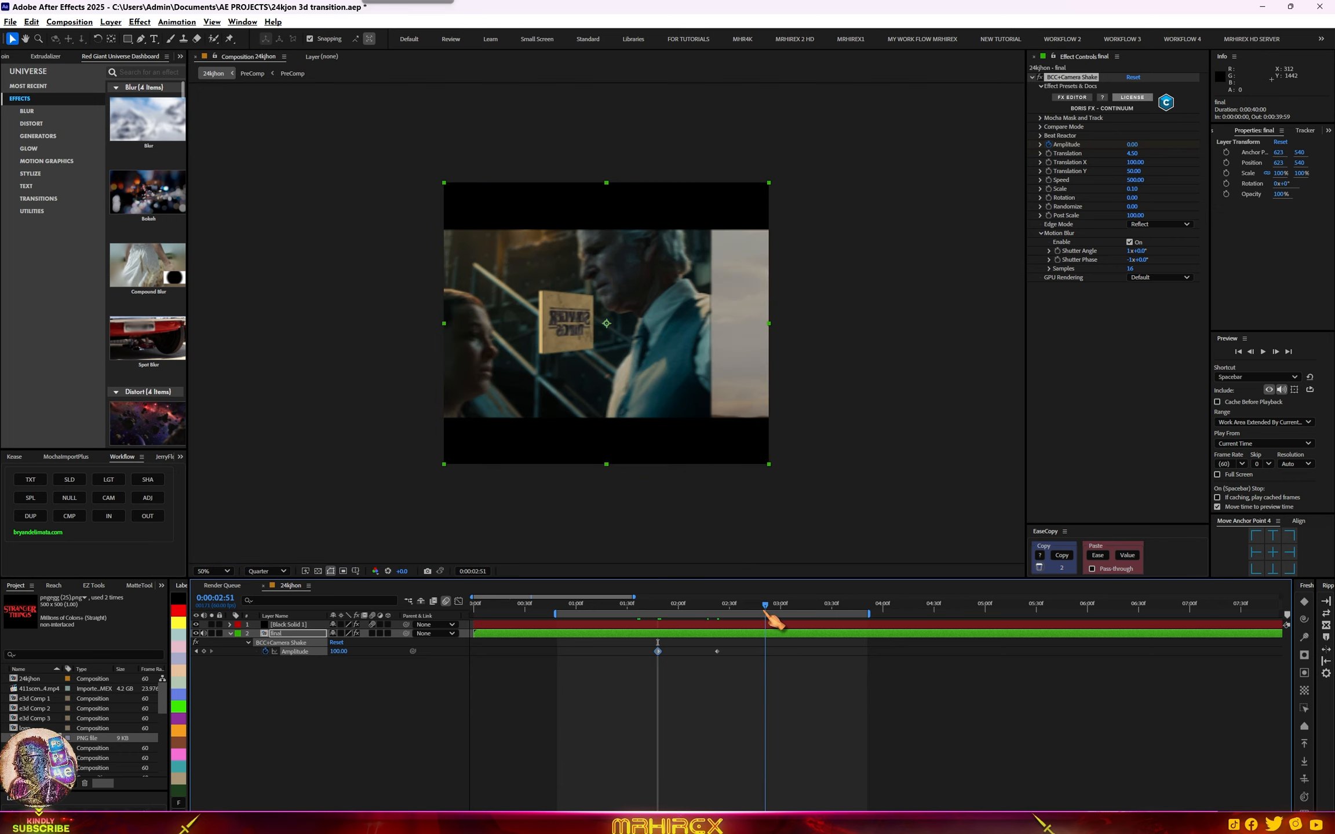
left_click_drag(1132, 144, 1071, 145)
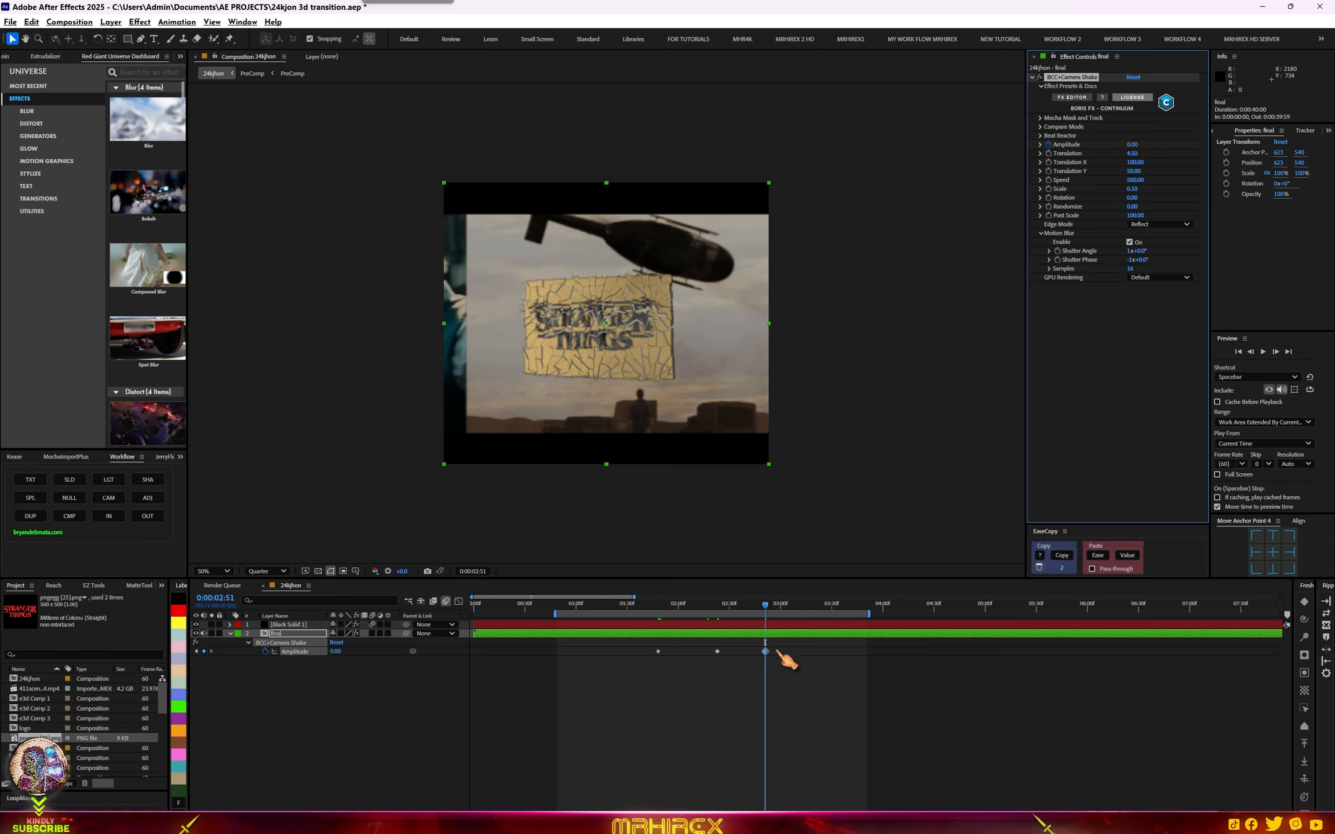
- Easy-ease the three Amplitude keyframes and set the middle one at 0:00:02:23 to 150
left_click_drag(783, 661, 525, 679)
key("F9")
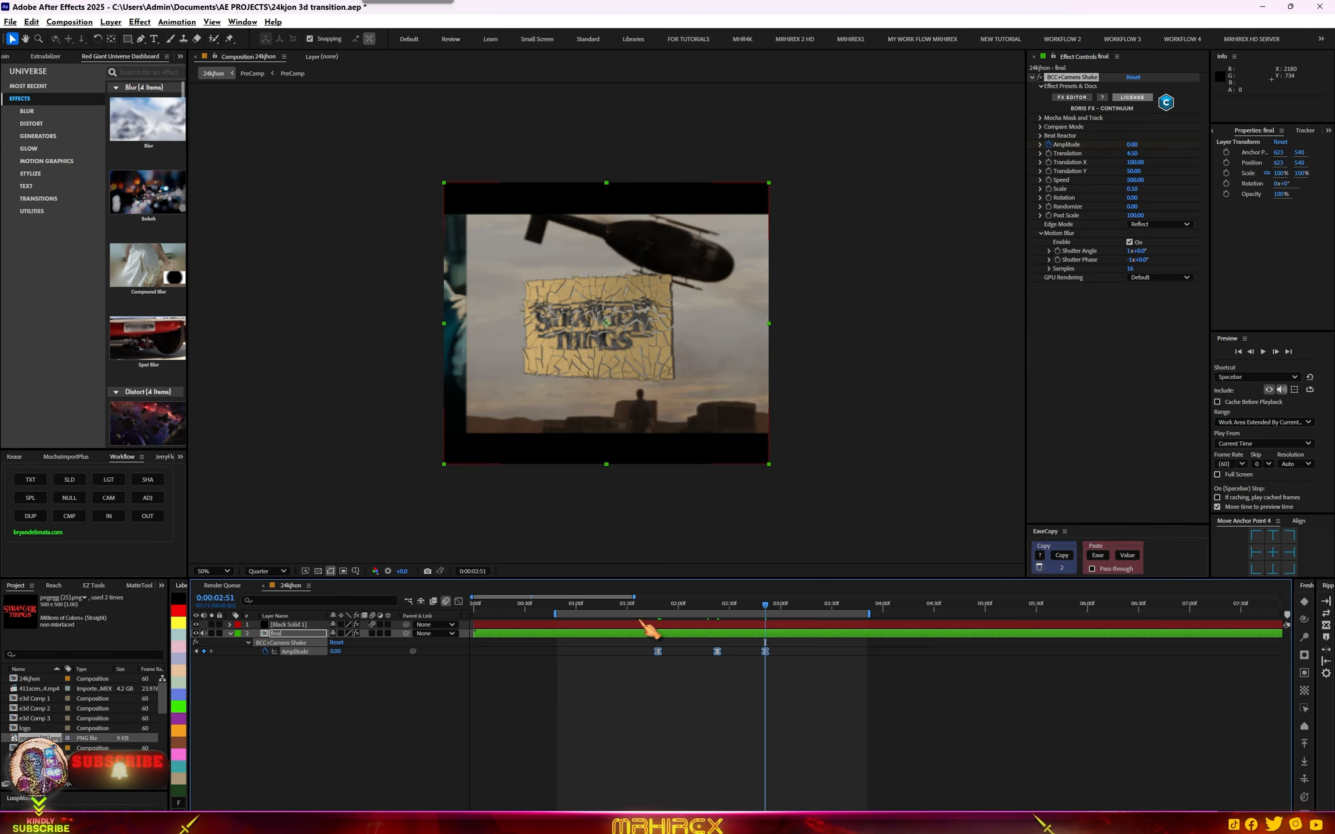
left_click_drag(639, 610, 718, 609)
- Shape the Amplitude speed graph by lengthening the first keyframe's outgoing and the last keyframe's incoming influence, for sharper peaks around 0:00:02:23
left_click(764, 652)
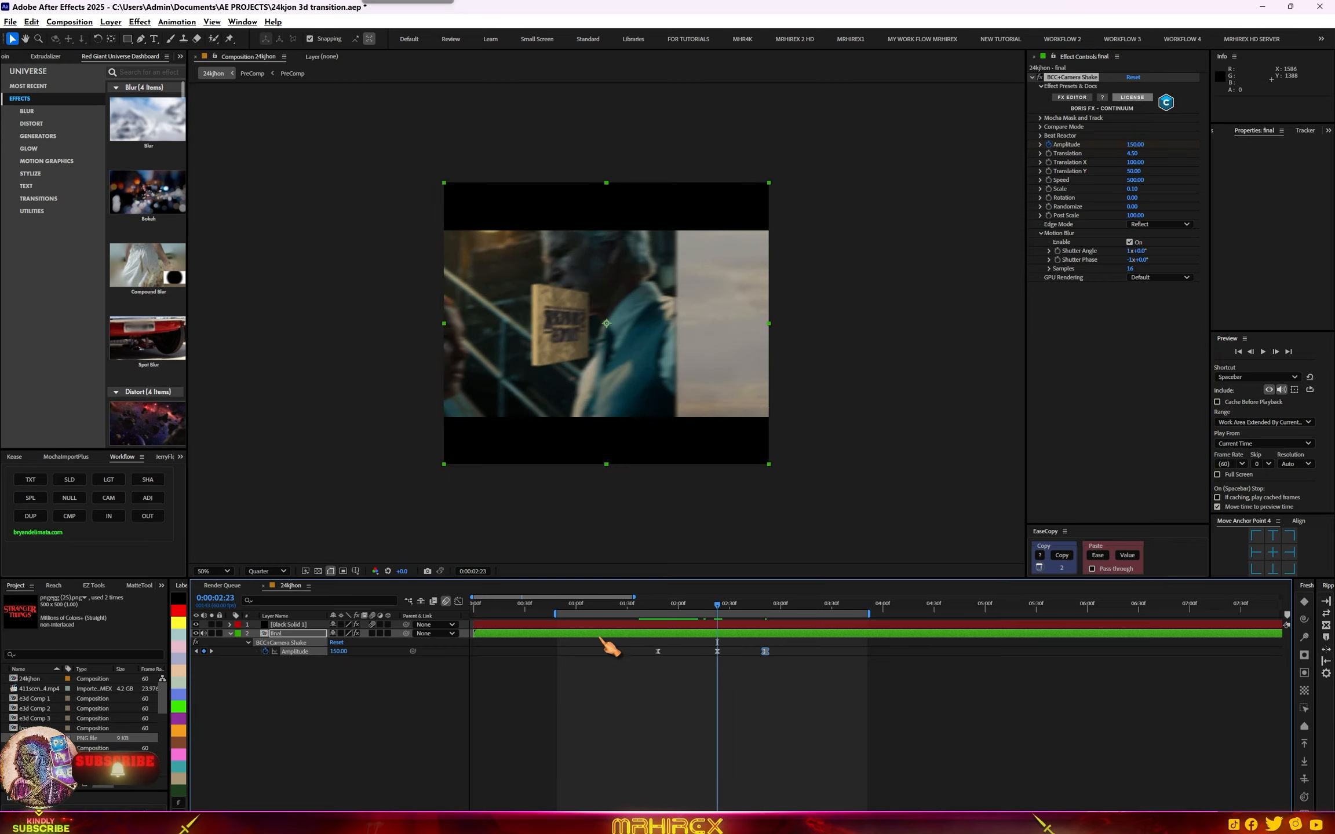
left_click(458, 601)
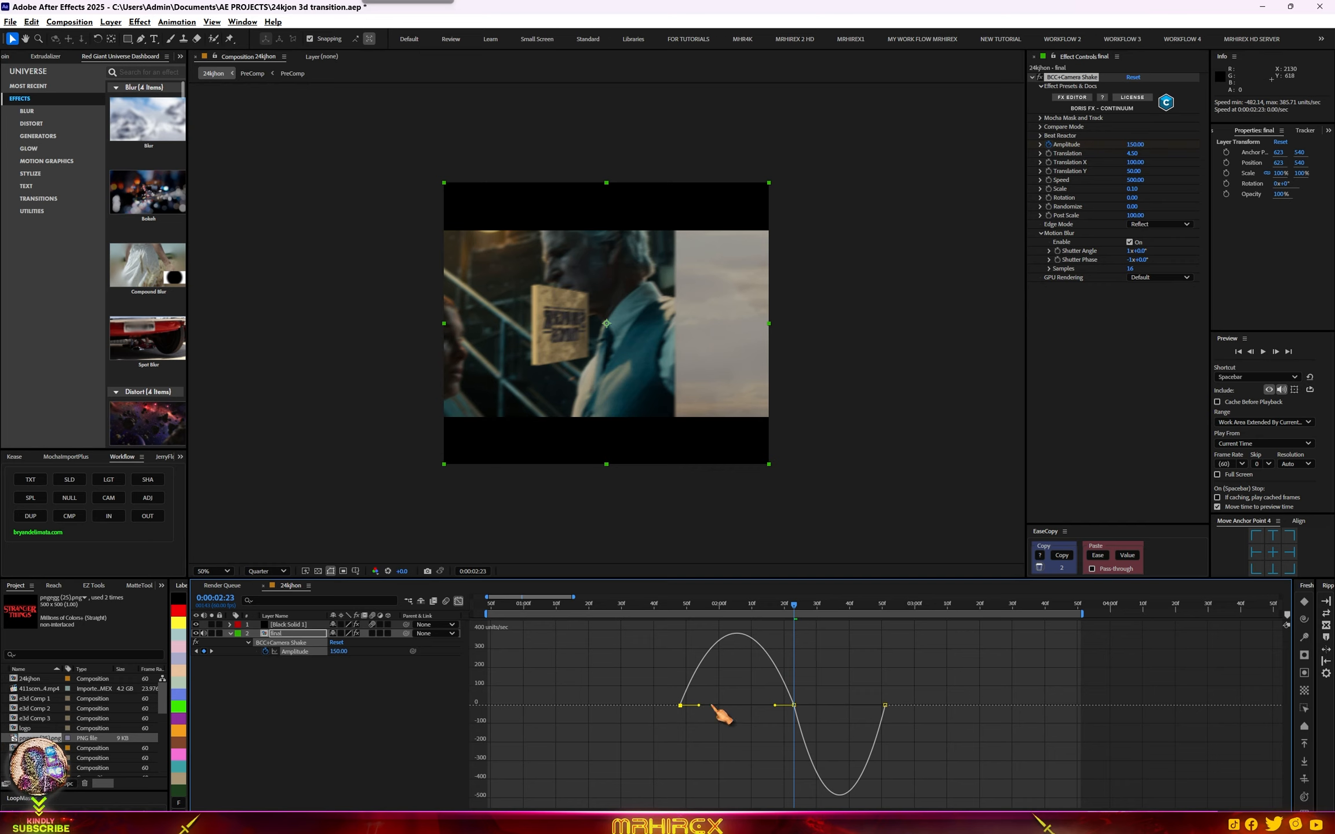
left_click_drag(713, 706, 718, 707)
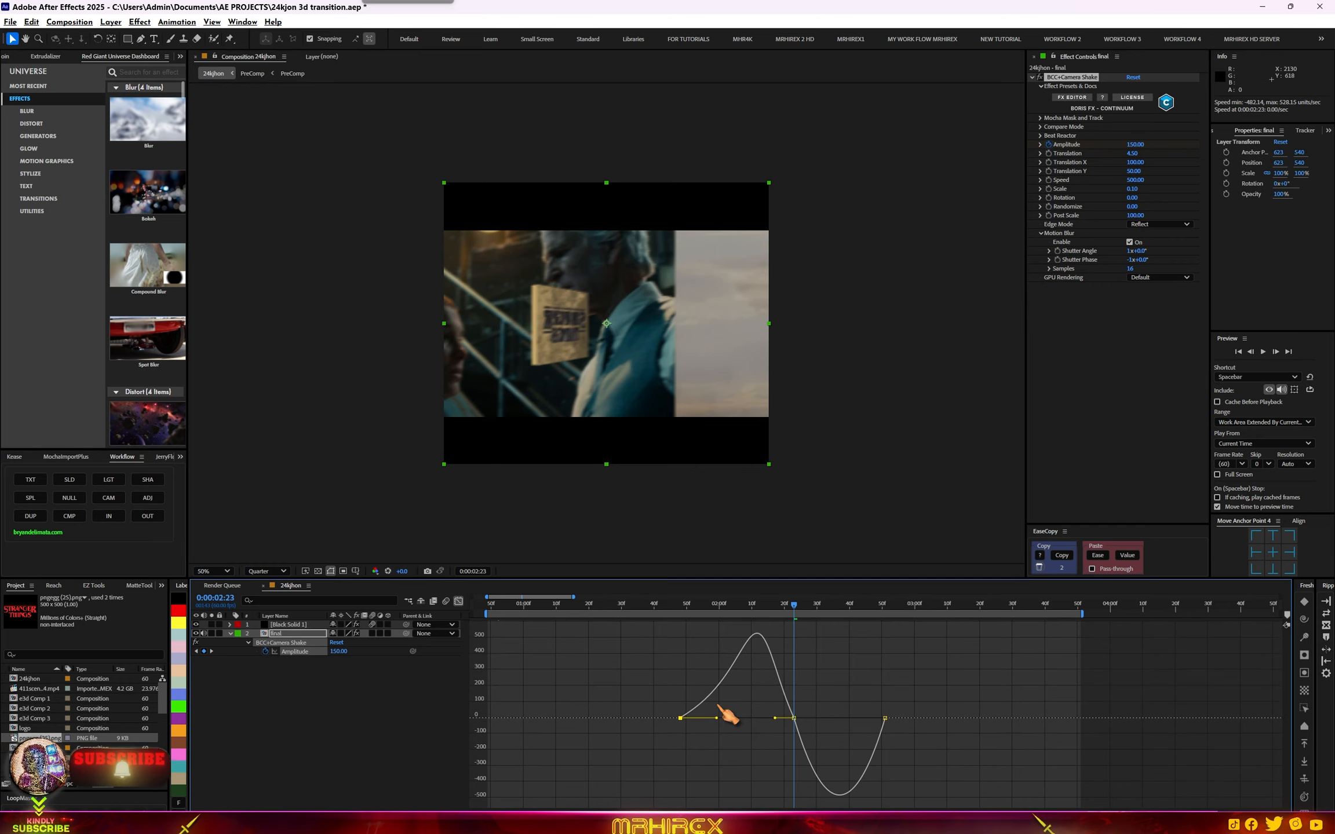
left_click(884, 718)
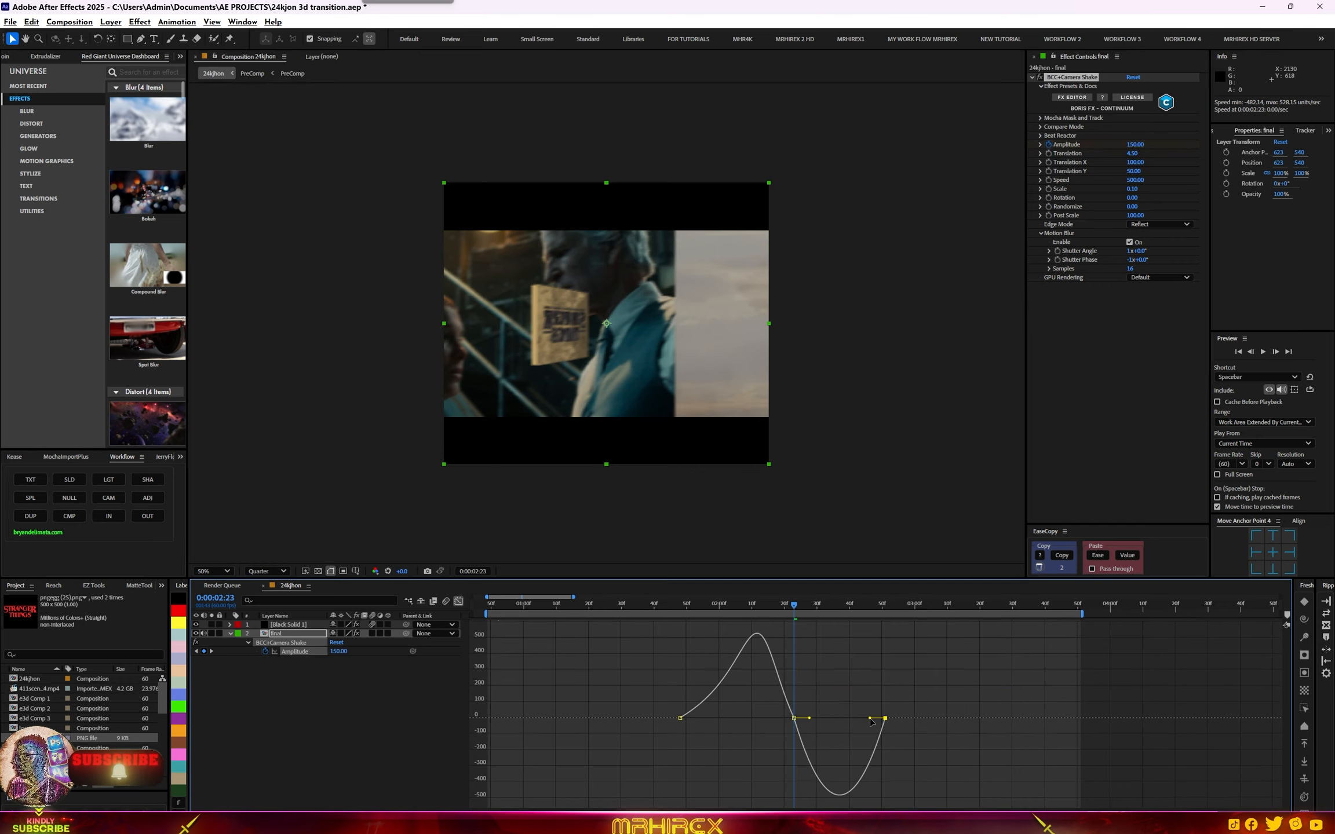
left_click_drag(871, 719, 860, 723)
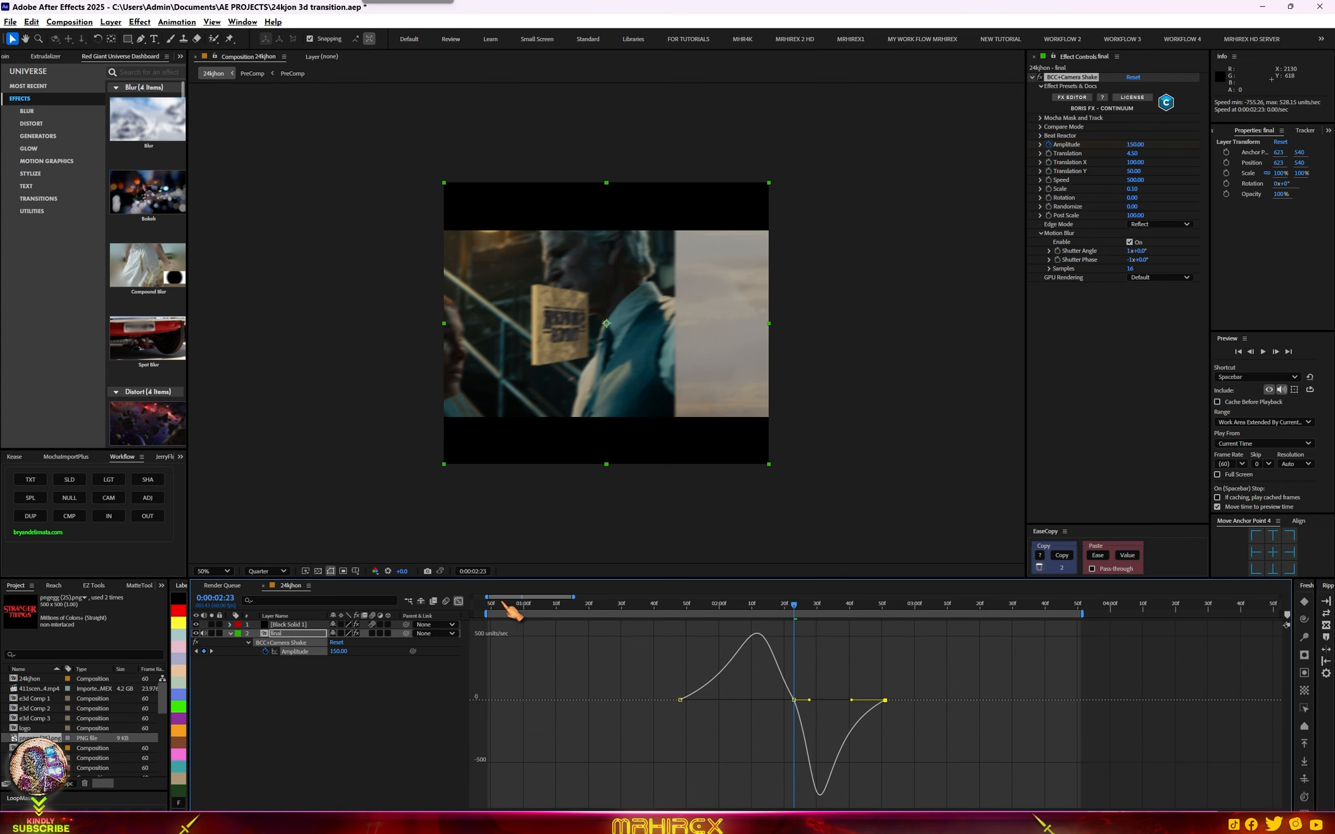
left_click(459, 600)
- Preview the camera shake, tighten the outer Amplitude keyframes to 0:00:02:02 and 0:00:02:43, and set Translation Y to 100
left_click(651, 607)
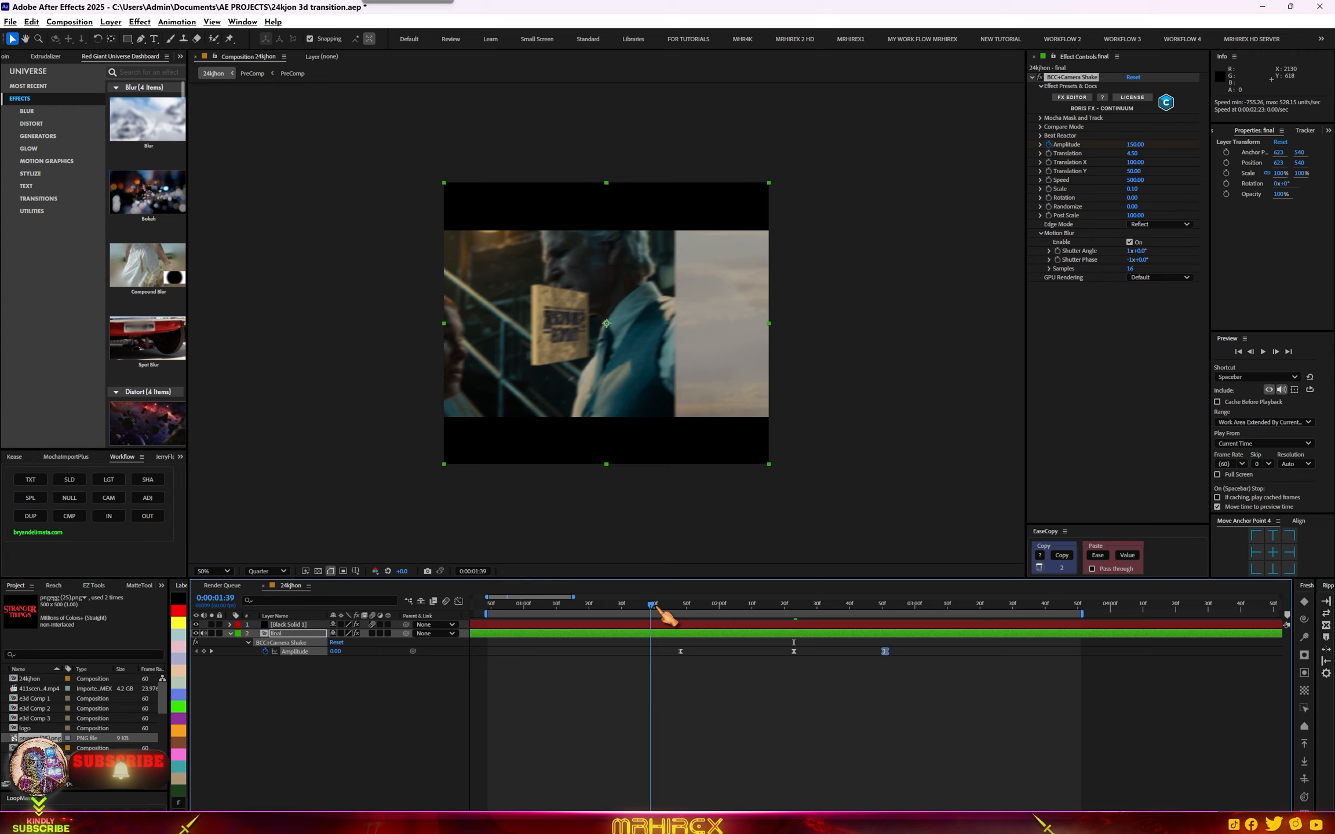
key("space")
key("space")
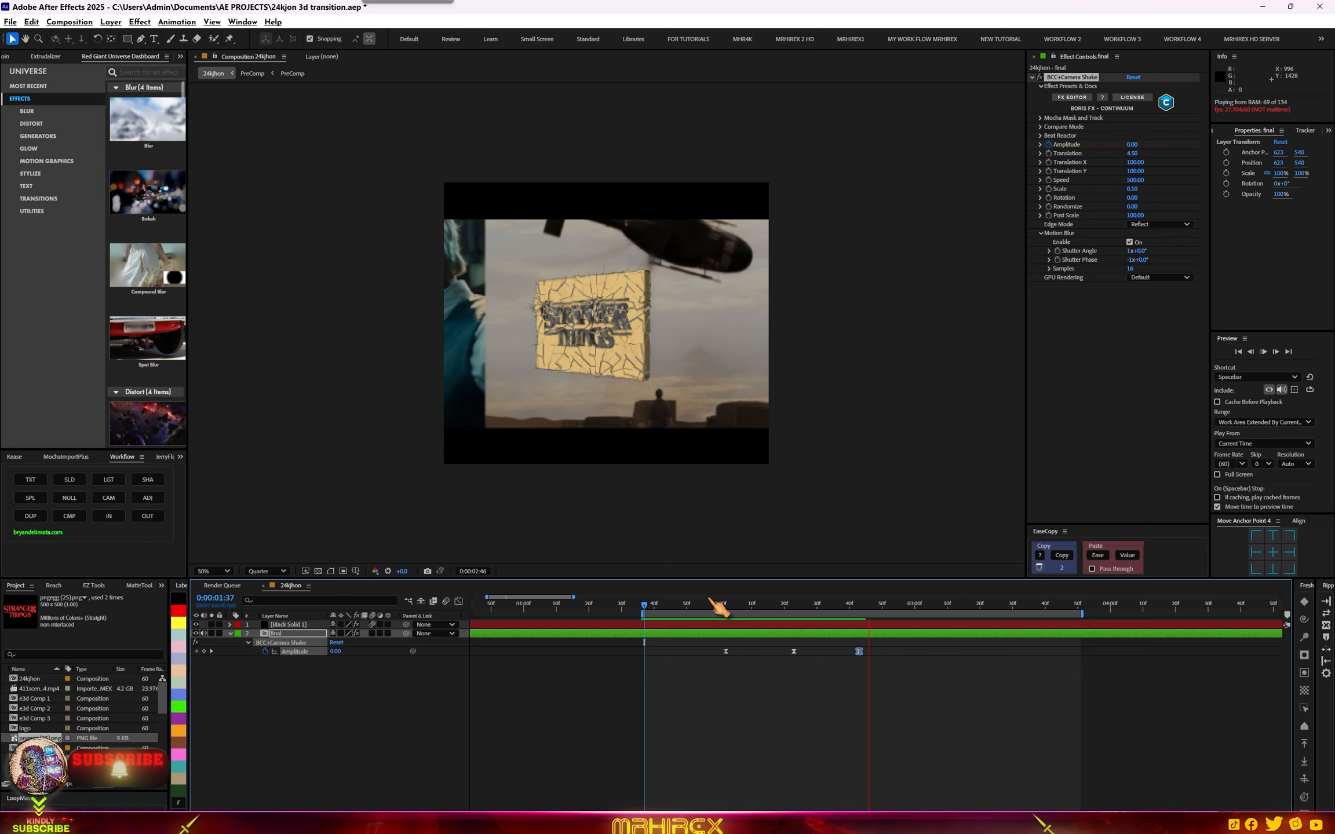
left_click_drag(710, 604, 651, 625)
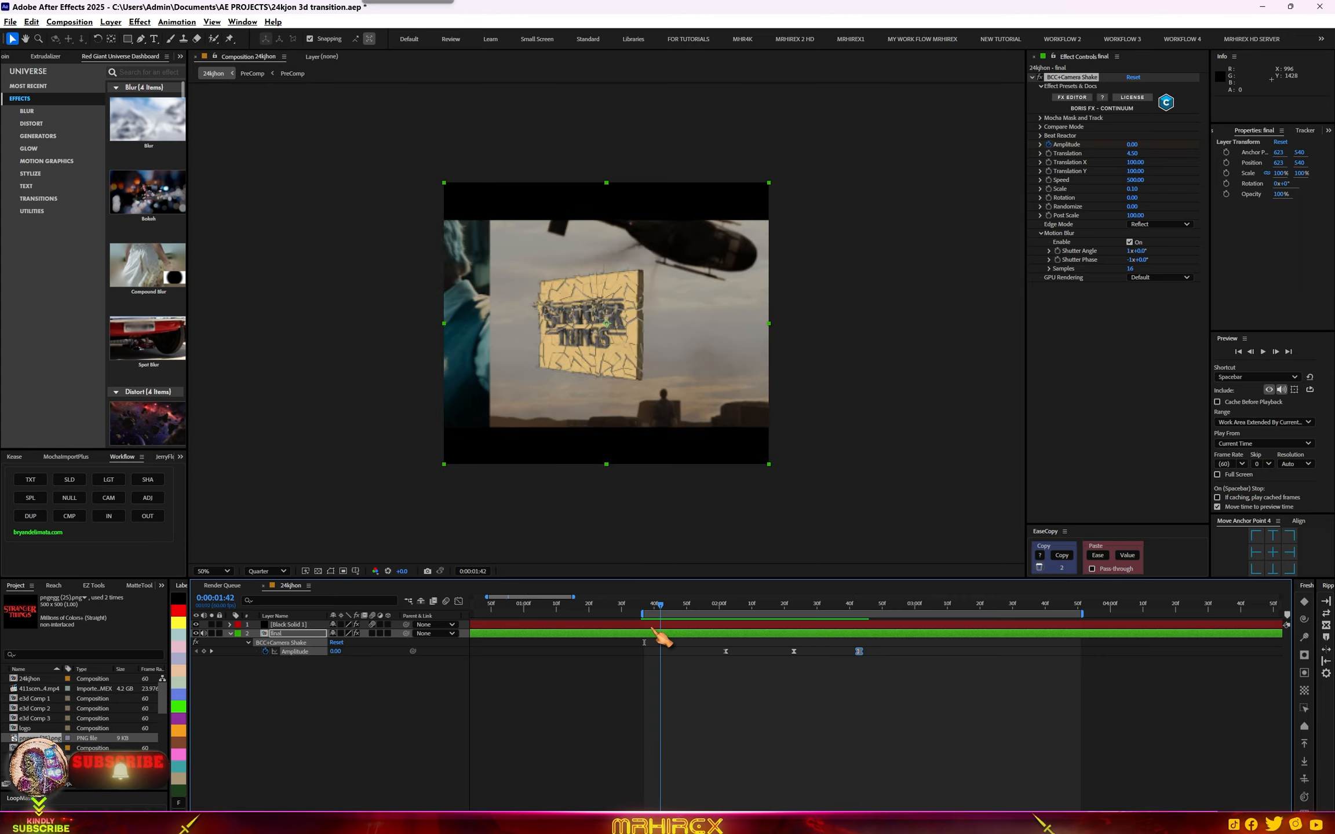
key("space")
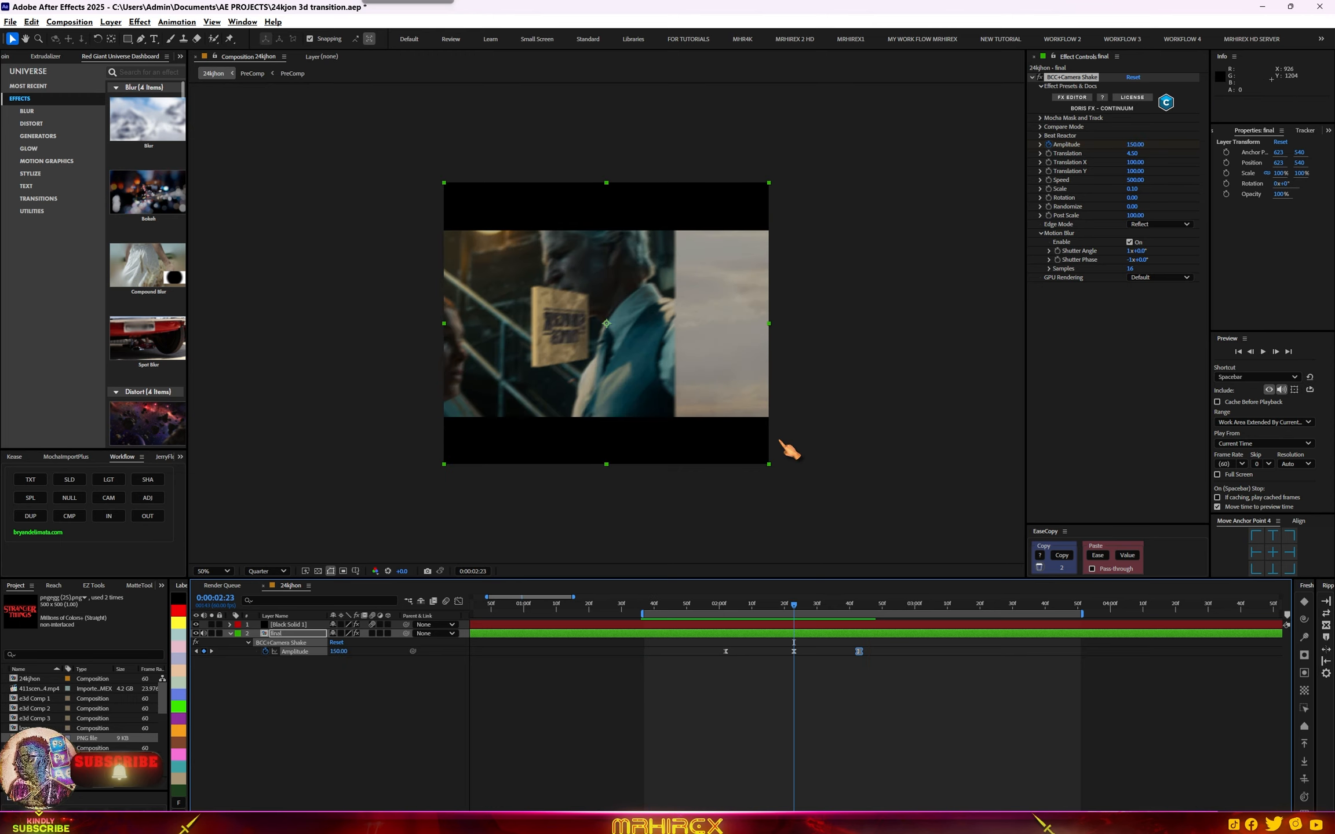
- Apply the uni.Bokeh effect to the final layer and set its Shape to Hexagon
left_click(1160, 404)
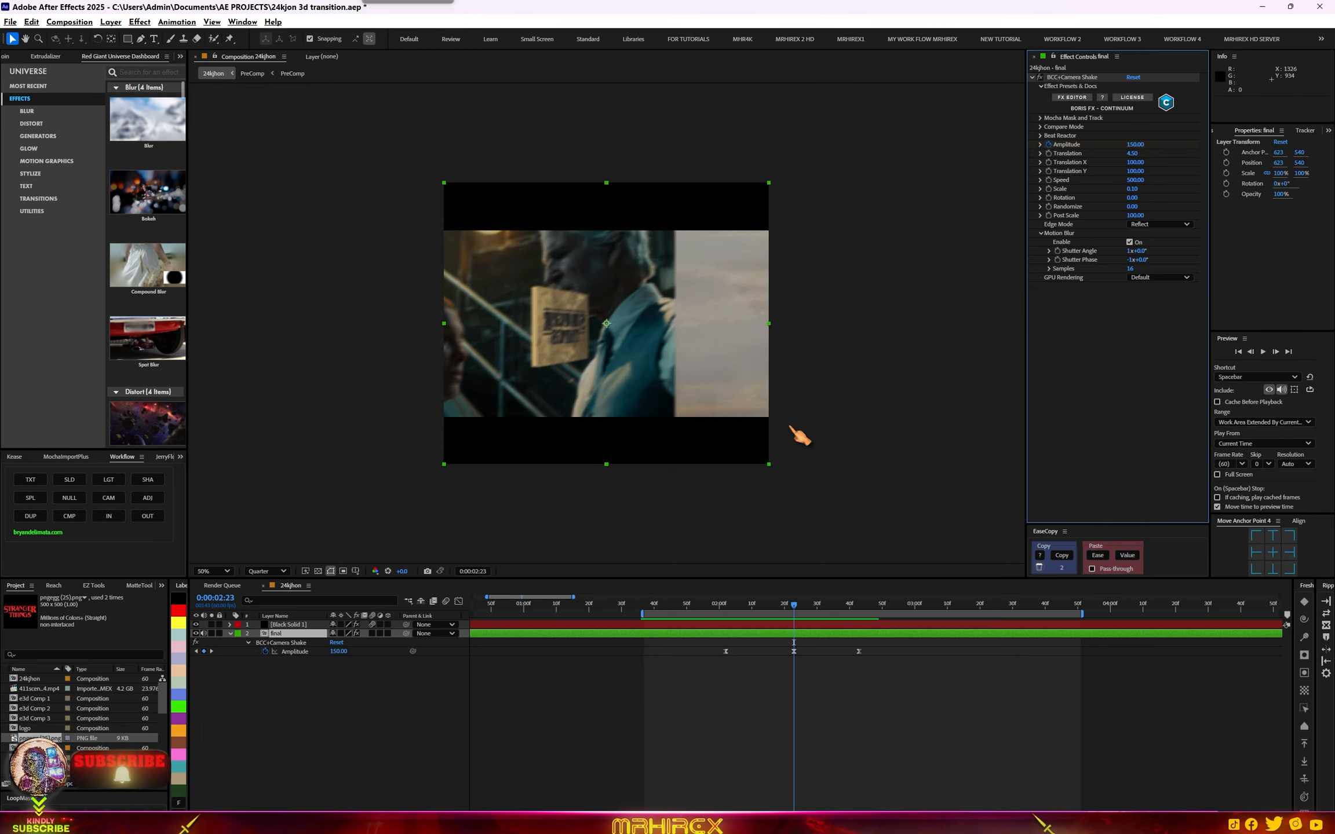
key("ctrl+space")
type("uni")
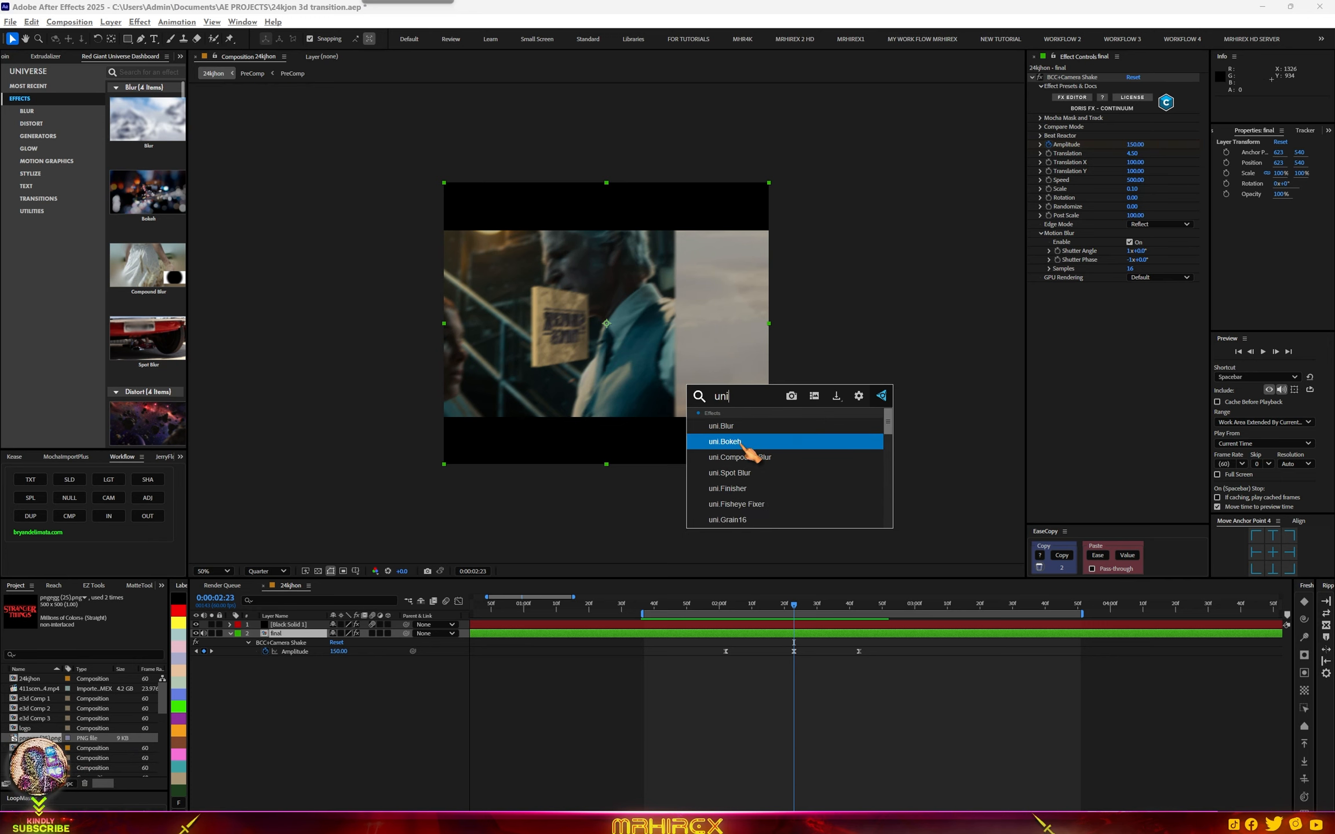
left_click(745, 443)
left_click(1159, 367)
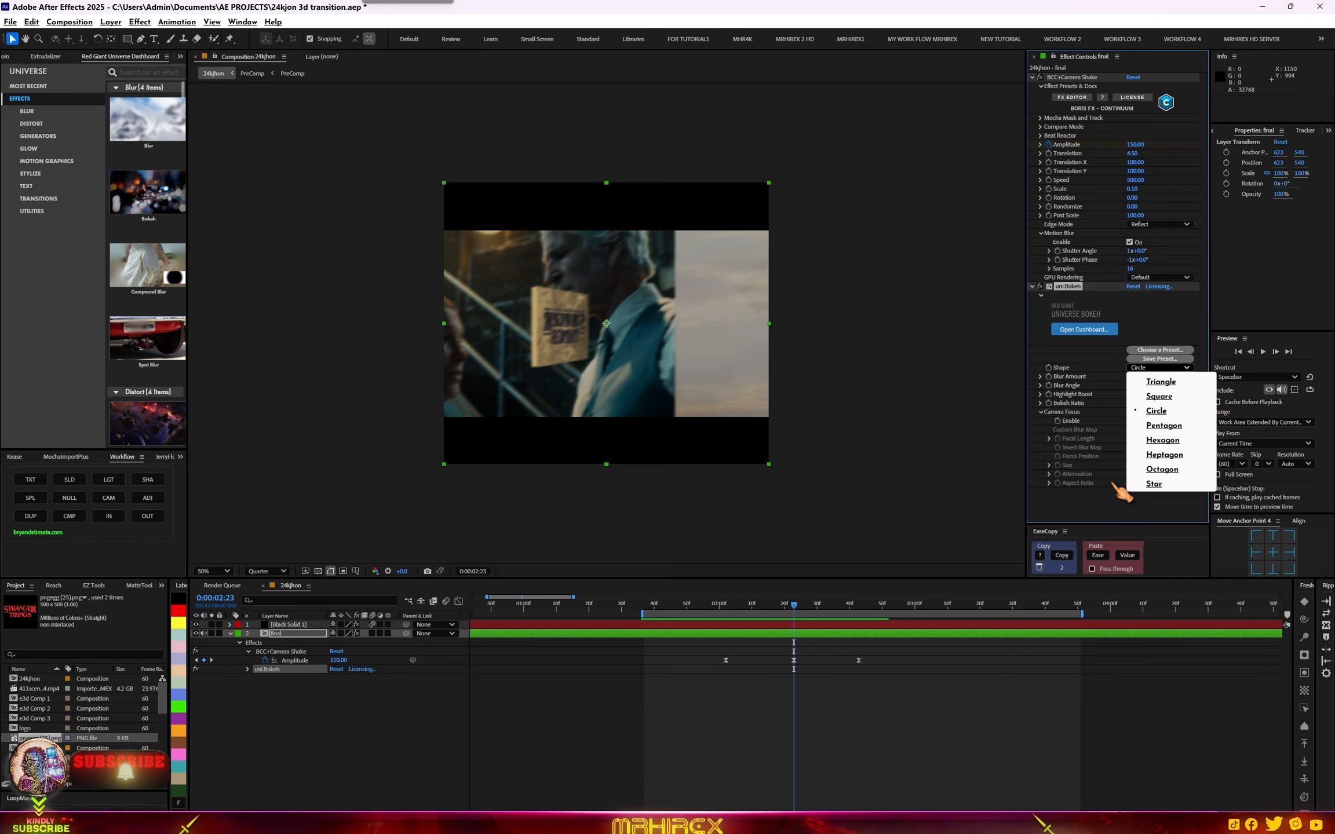
left_click(1162, 410)
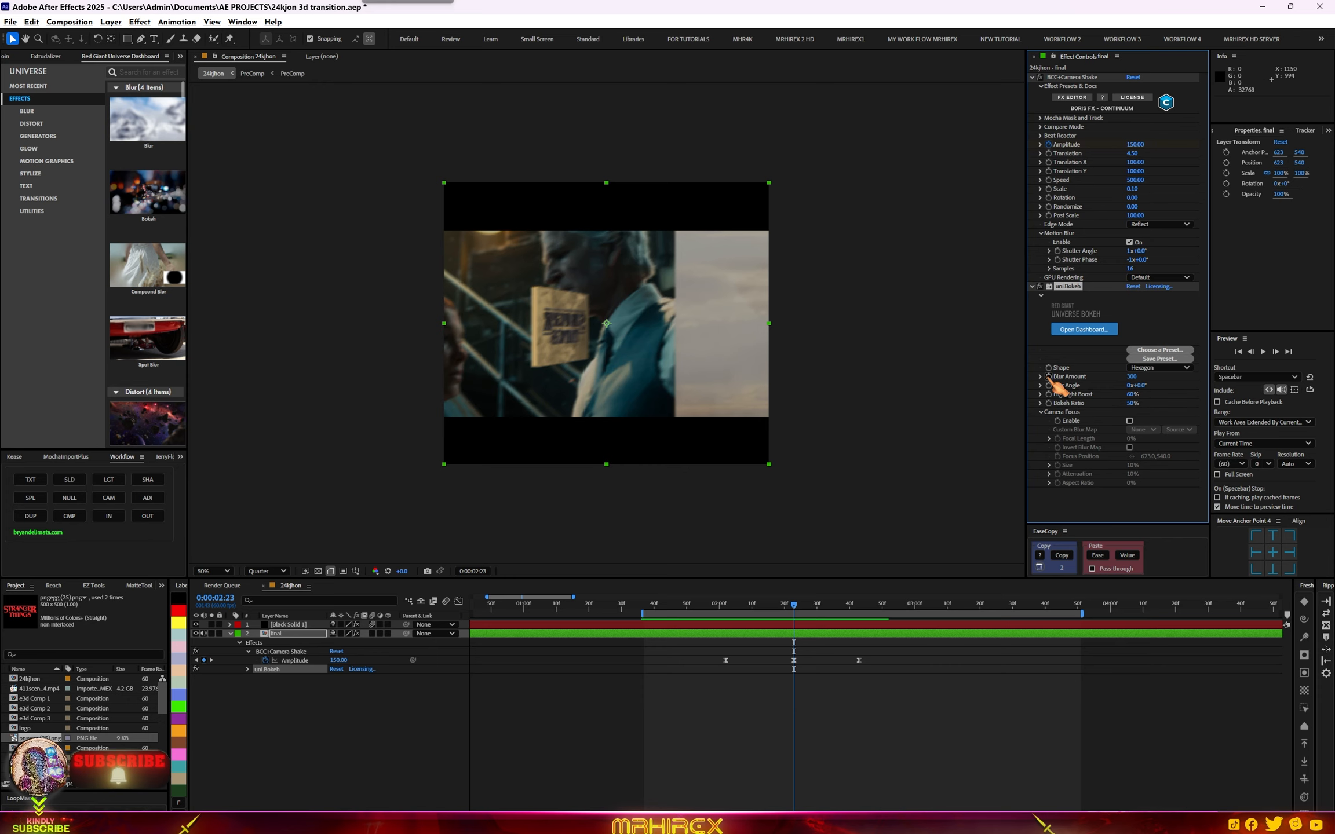
- Keyframe the bokeh Blur Amount at 300 on 0:00:02:23 and 0 on 0:00:02:02 and 0:00:02:43
left_click_drag(753, 616, 725, 616)
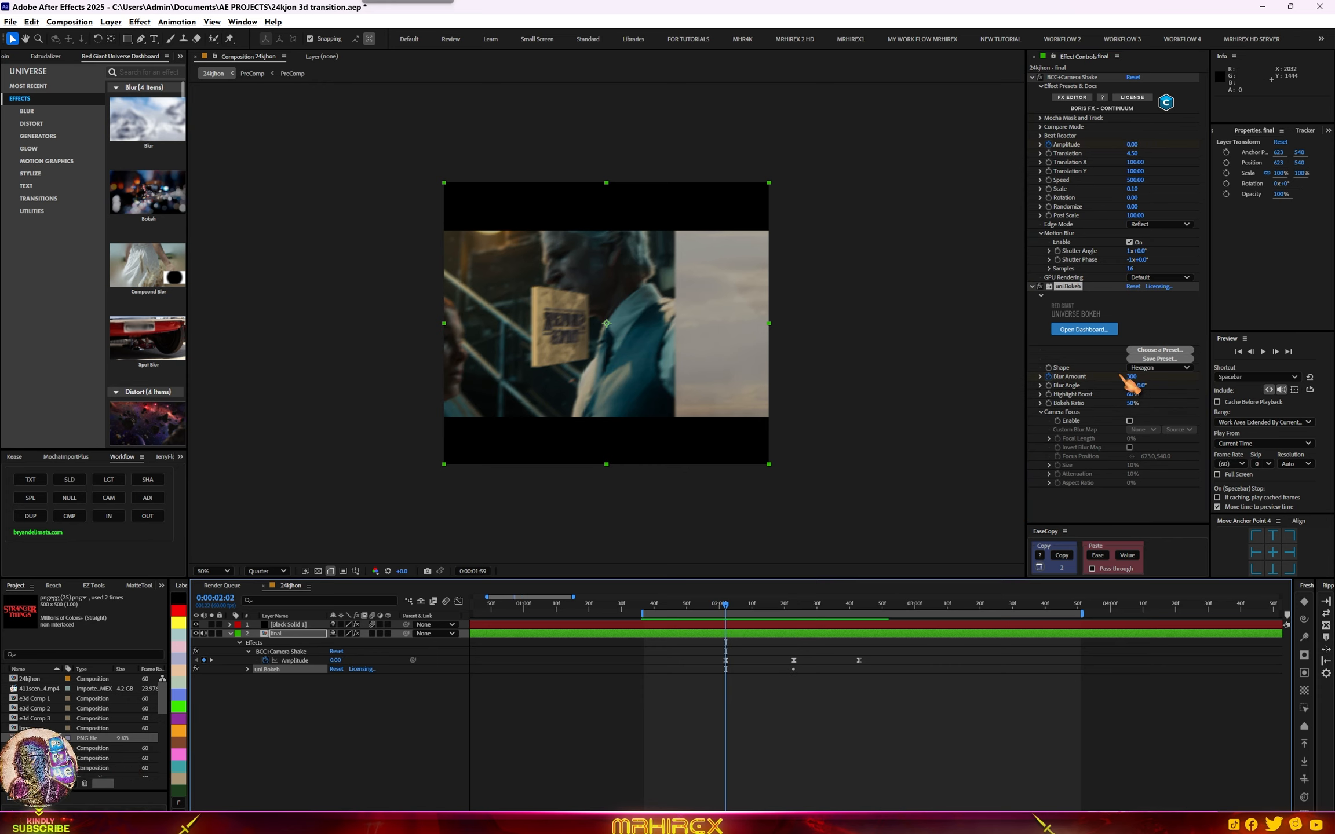
left_click_drag(1098, 379, 1041, 385)
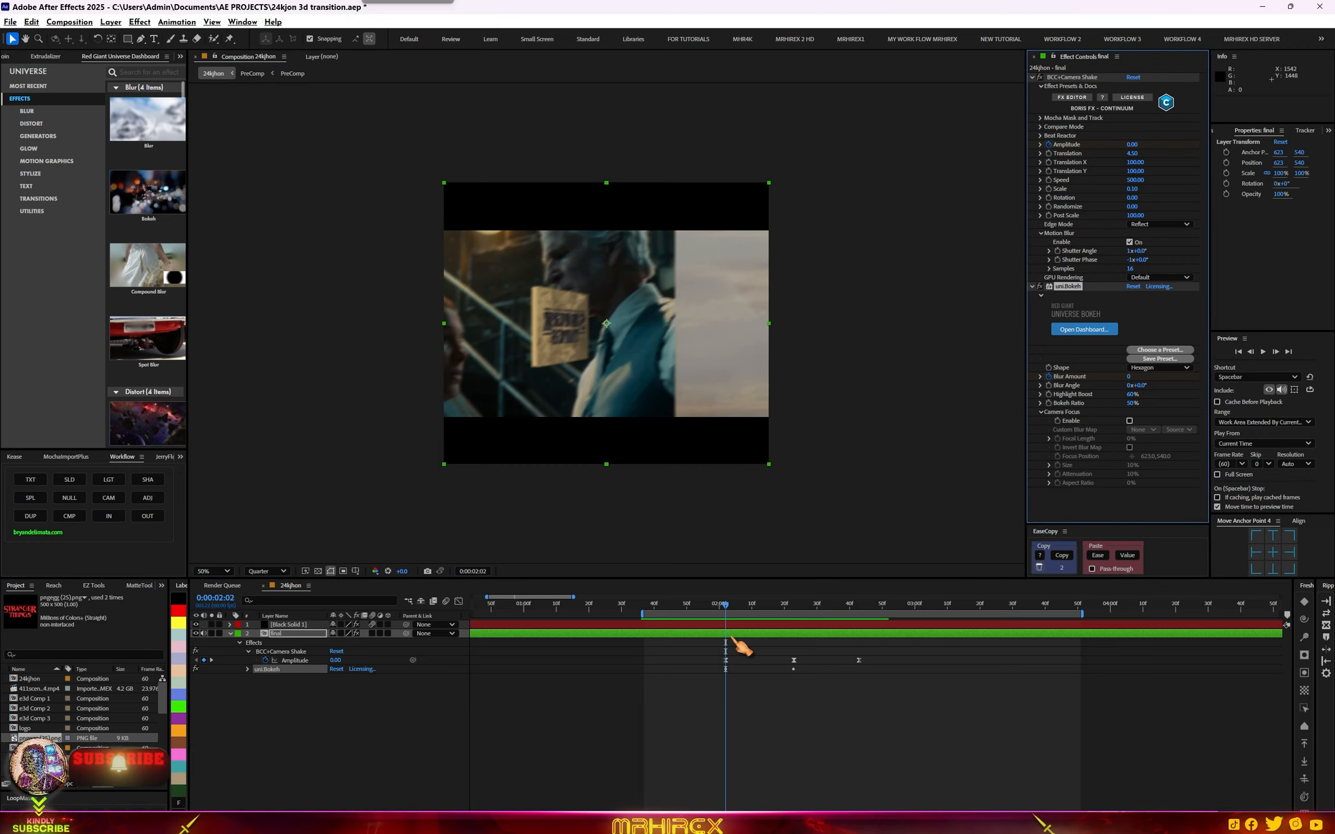
key("k")
key("k")
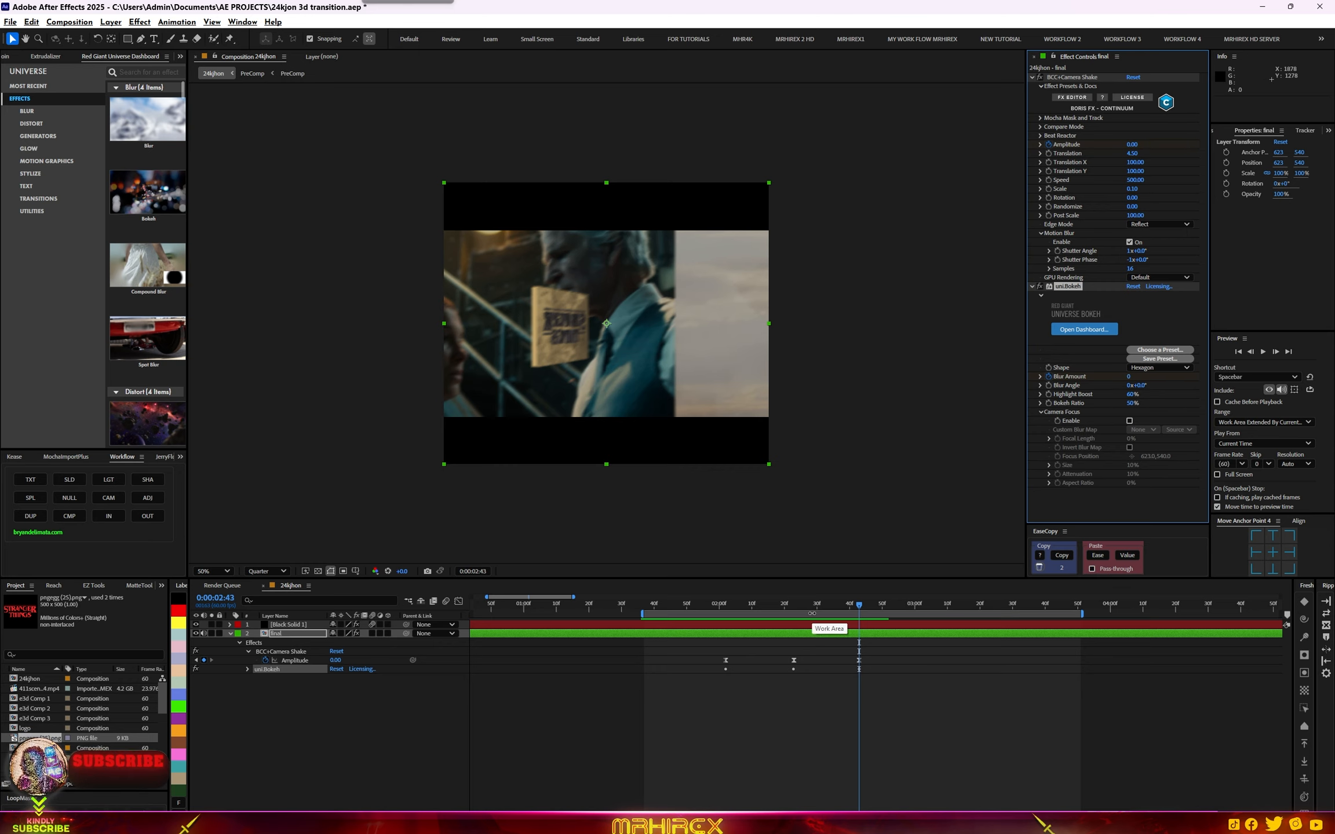
key("j")
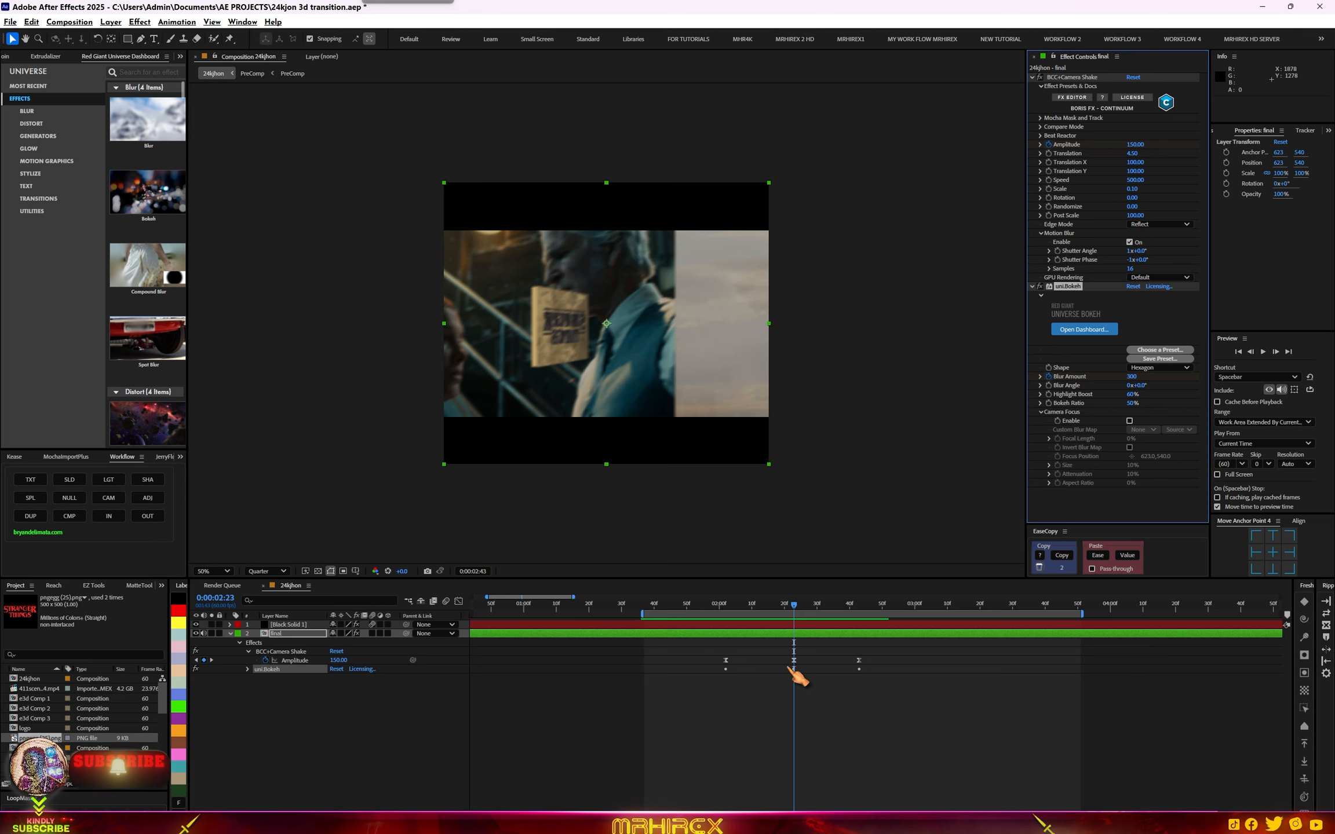
- Set the middle Blur Amount keyframe to 140 and the bokeh's Highlight Boost to 100%
key("u")
left_click(859, 669)
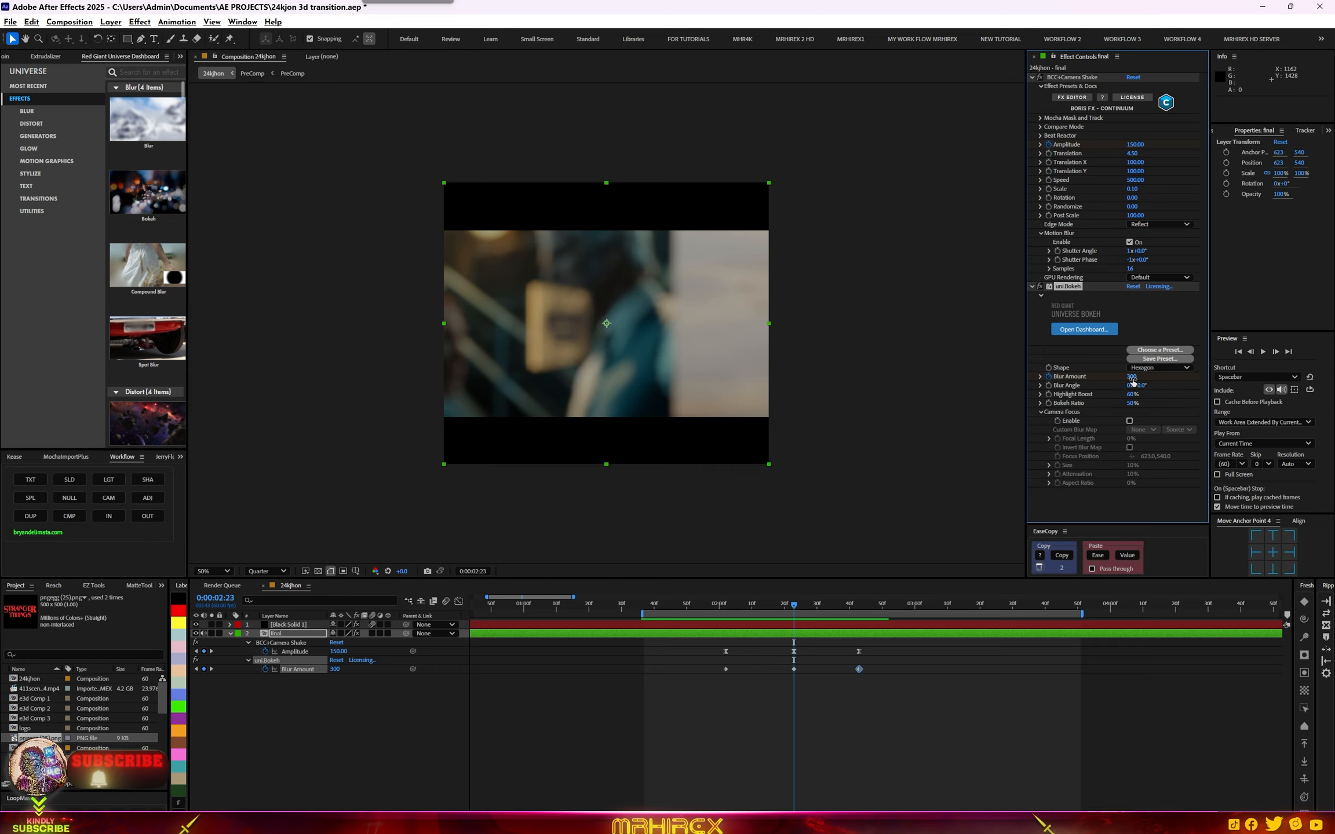
left_click_drag(1127, 378, 1149, 423)
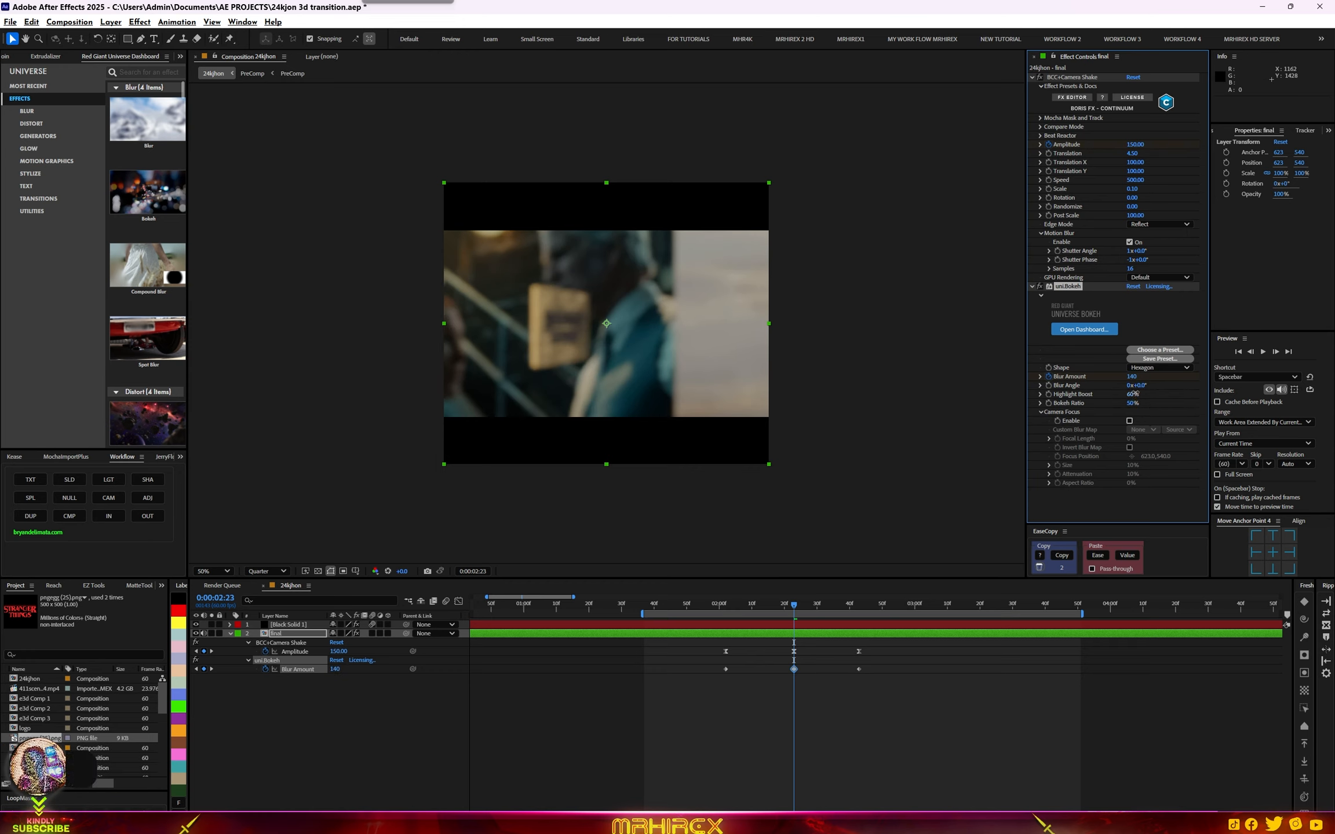
left_click_drag(1134, 393, 1150, 392)
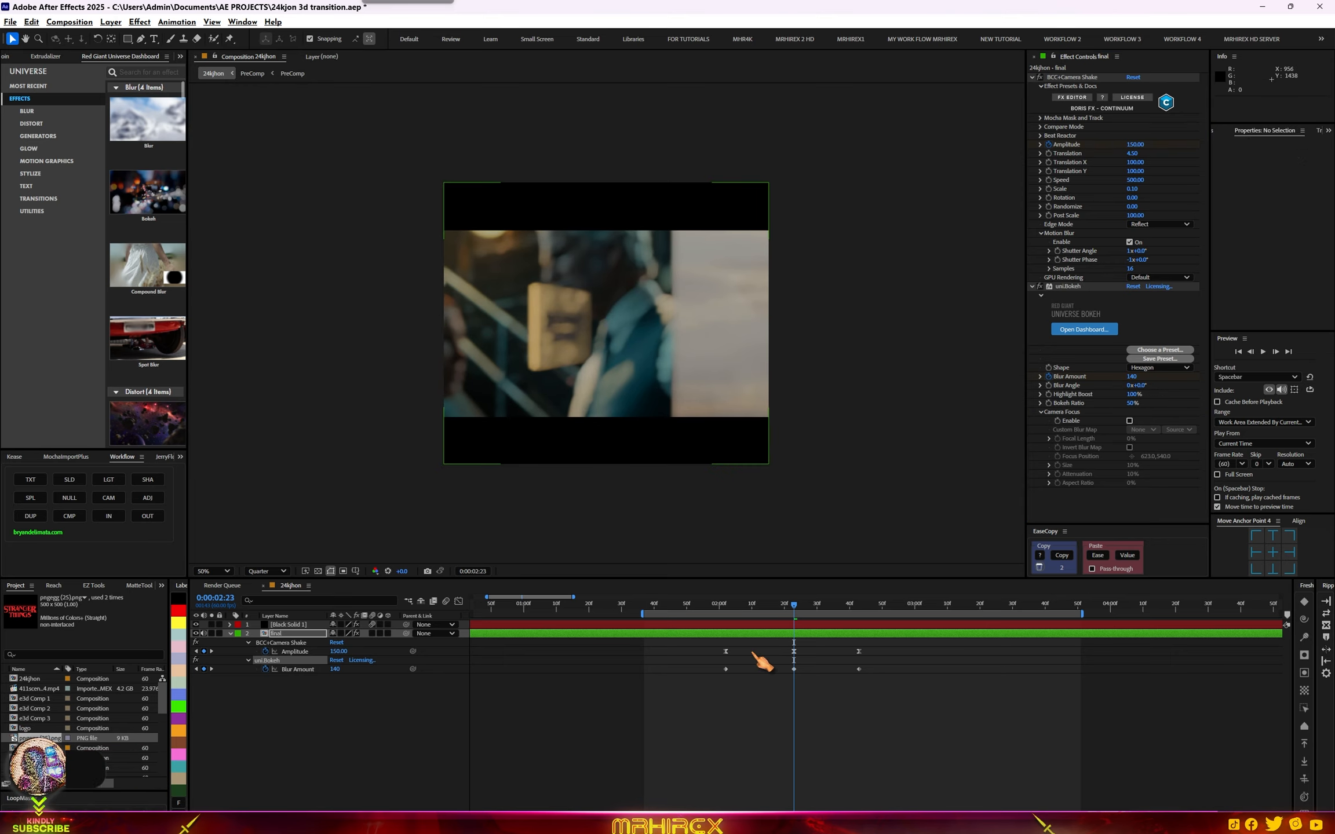
- Copy the easing of the three Amplitude keyframes onto the three Blur Amount keyframes with EaseCopy
left_click_drag(879, 657, 711, 644)
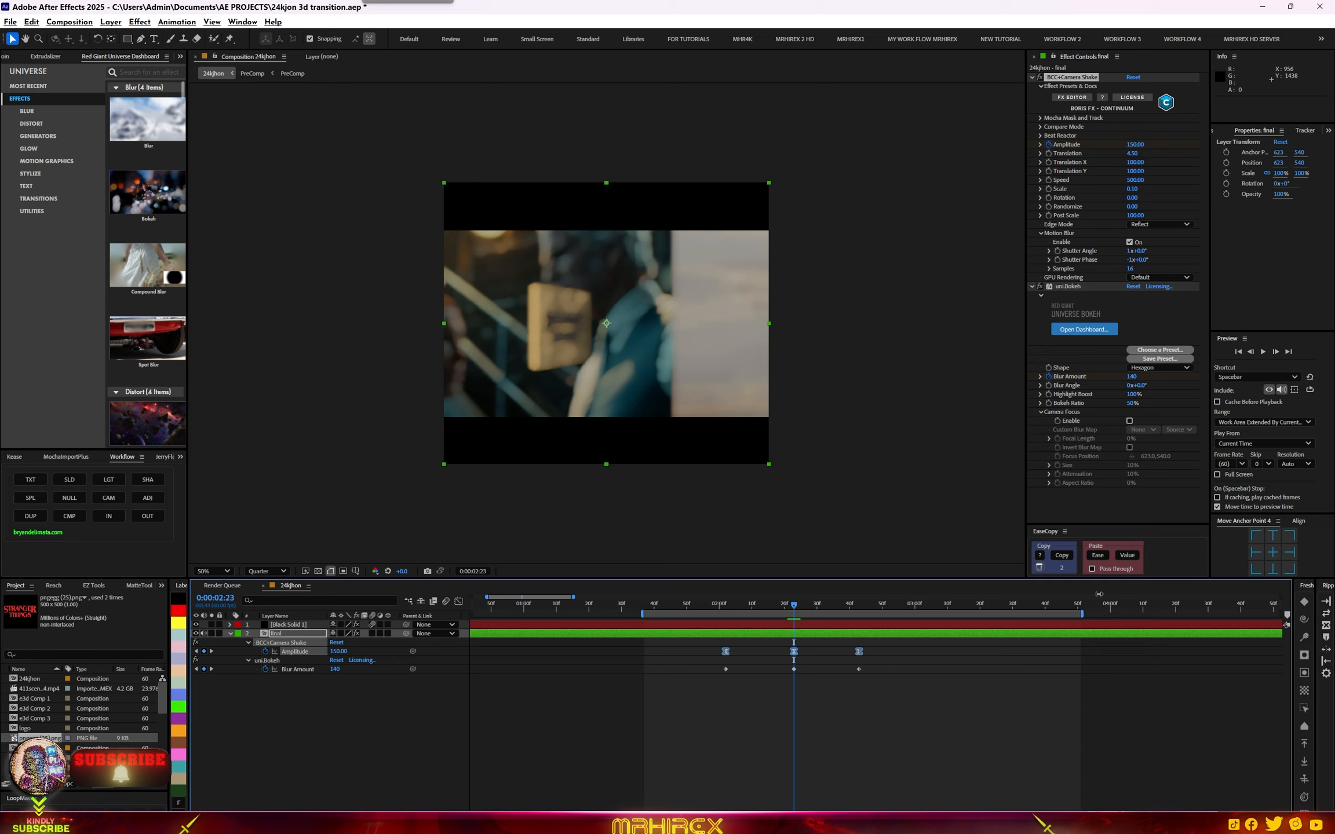
left_click(1062, 555)
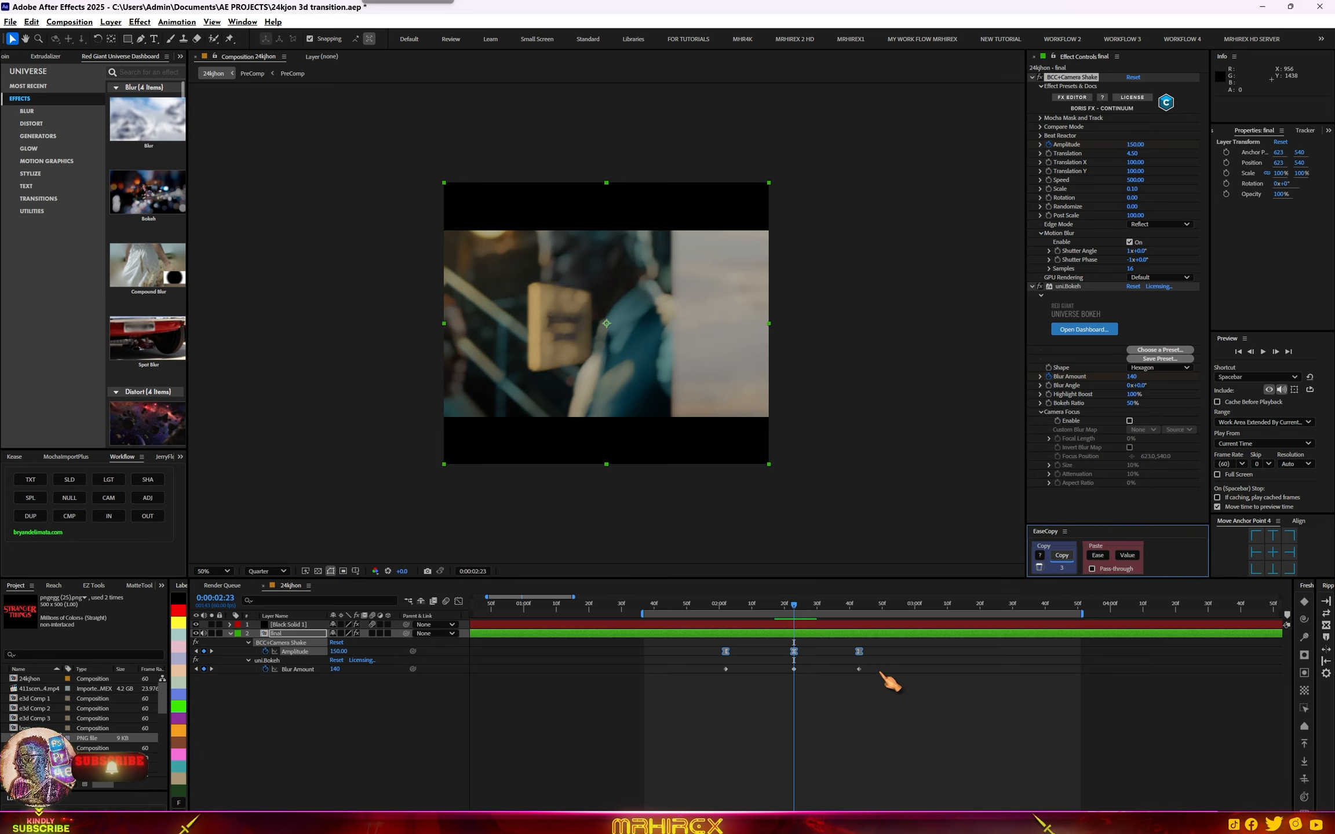
left_click_drag(880, 672, 688, 695)
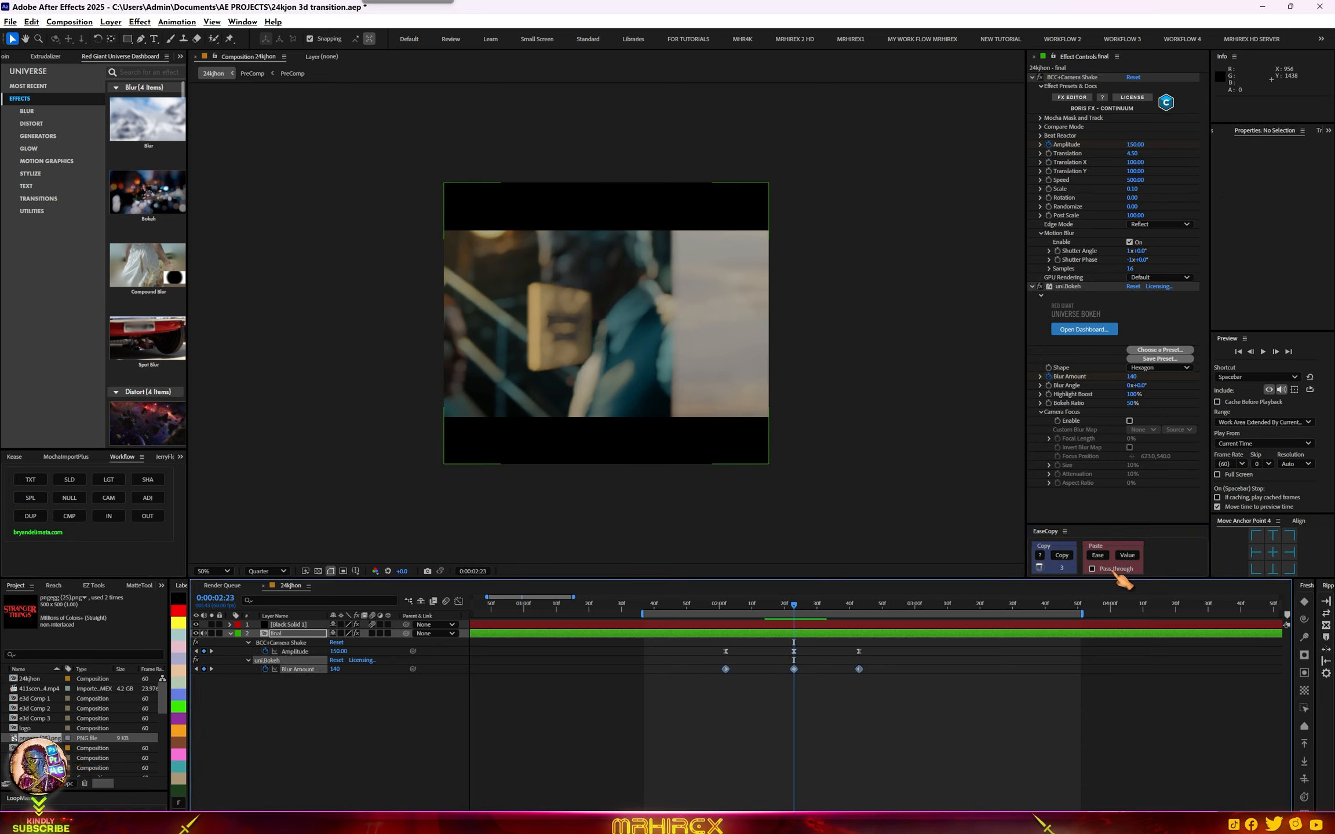
left_click(1101, 555)
- Preview the blur, move the last Blur Amount keyframe to about 0:00:02:56 and save the project
key("space")
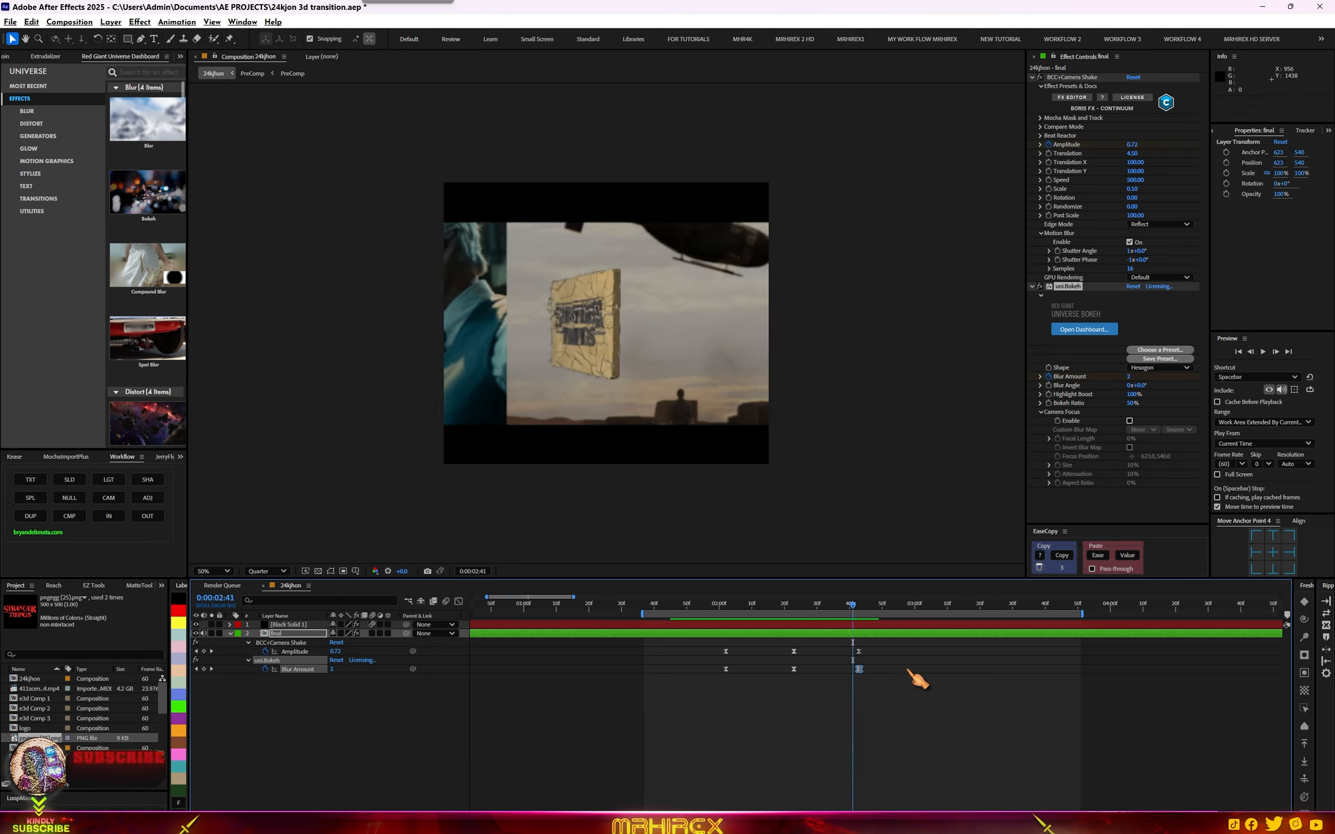
key("space")
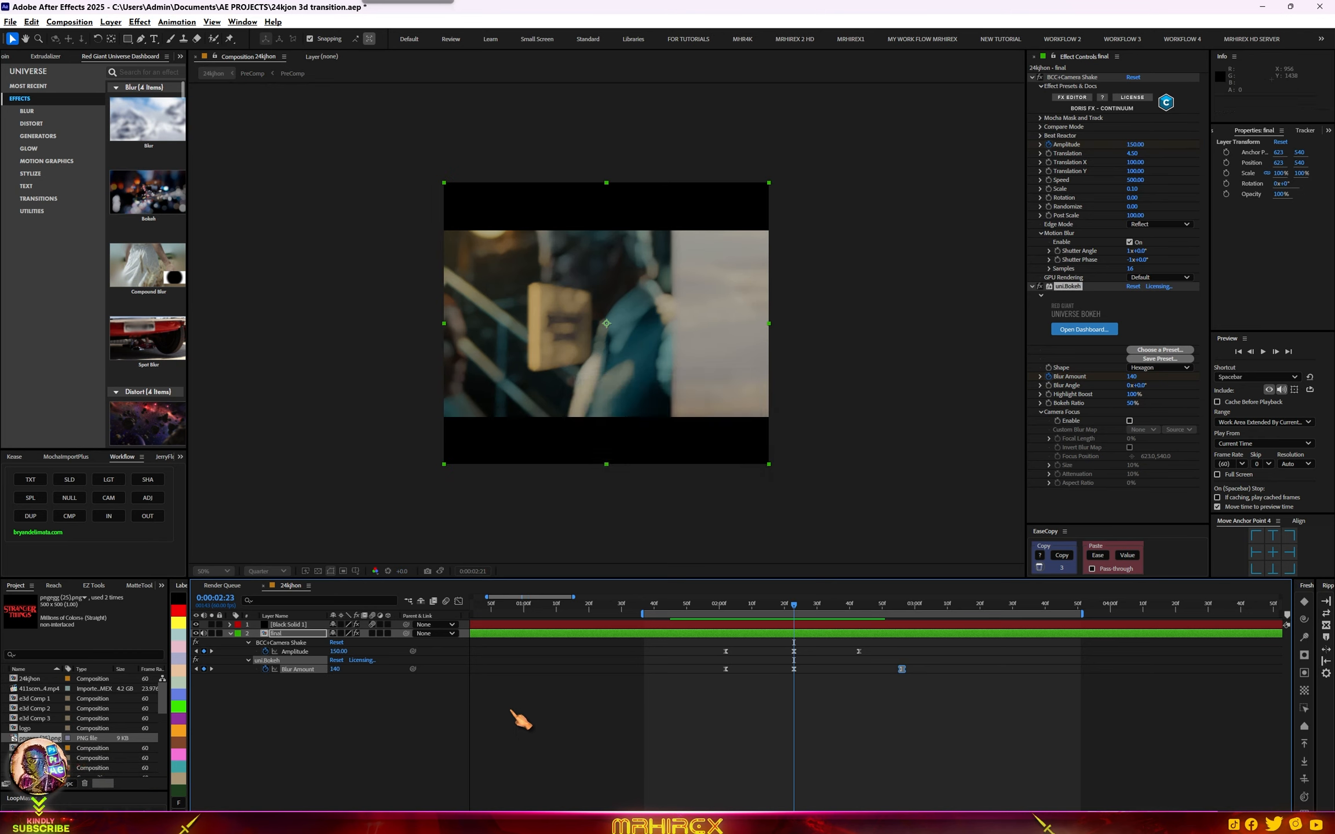
key("ctrl+s")
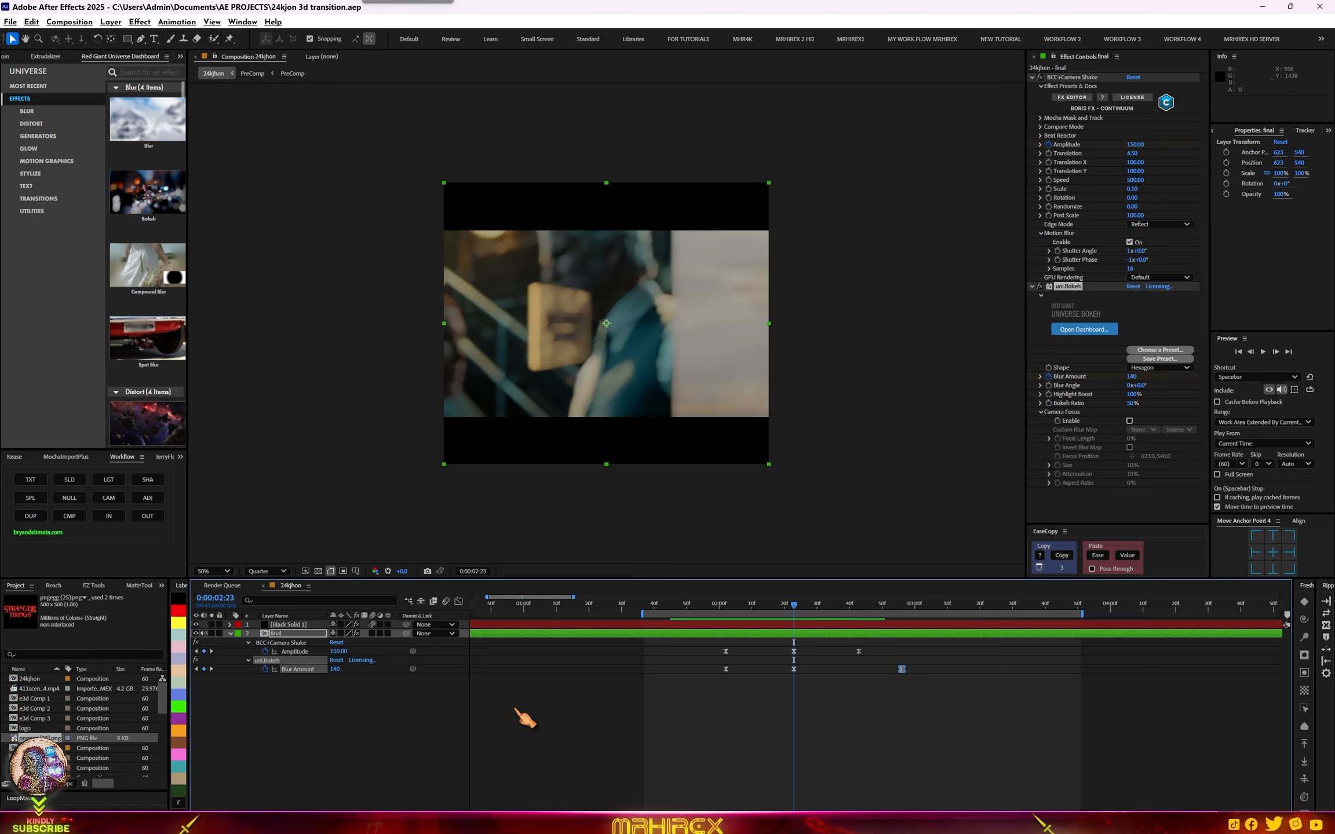
- Create a new comp-sized solid in bright red (FE1414) above the final layer
right_click(510, 709)
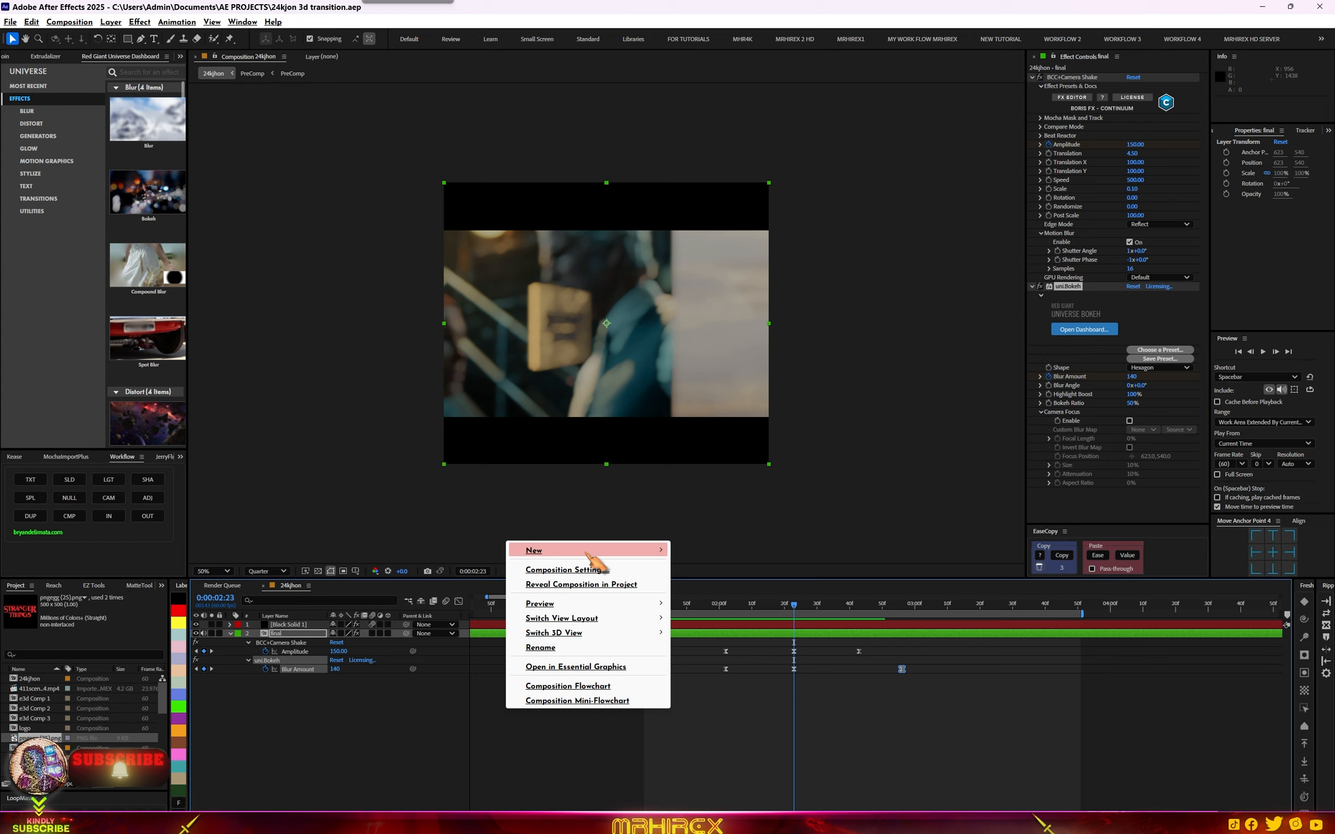
mouse_move(661, 550)
left_click(735, 585)
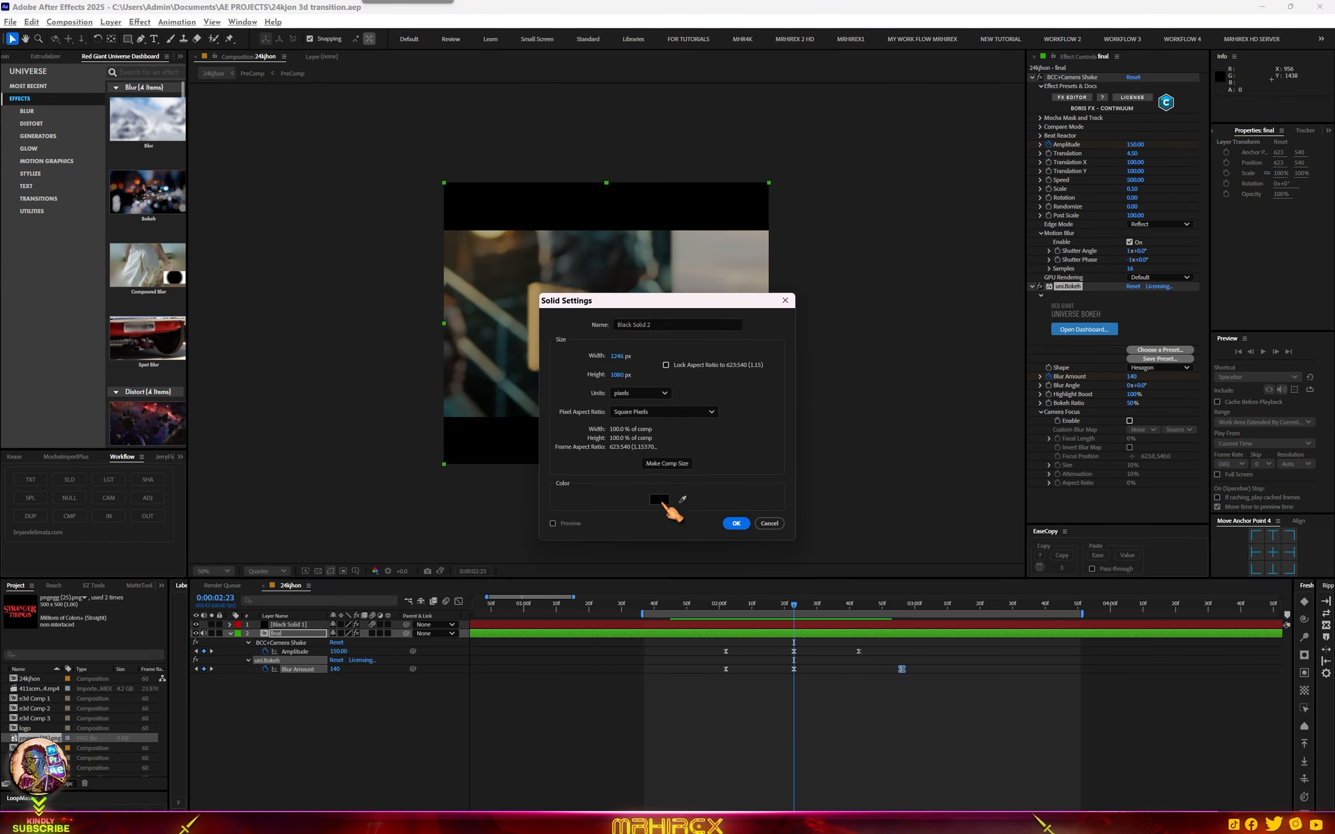
left_click(660, 499)
left_click_drag(667, 364, 671, 358)
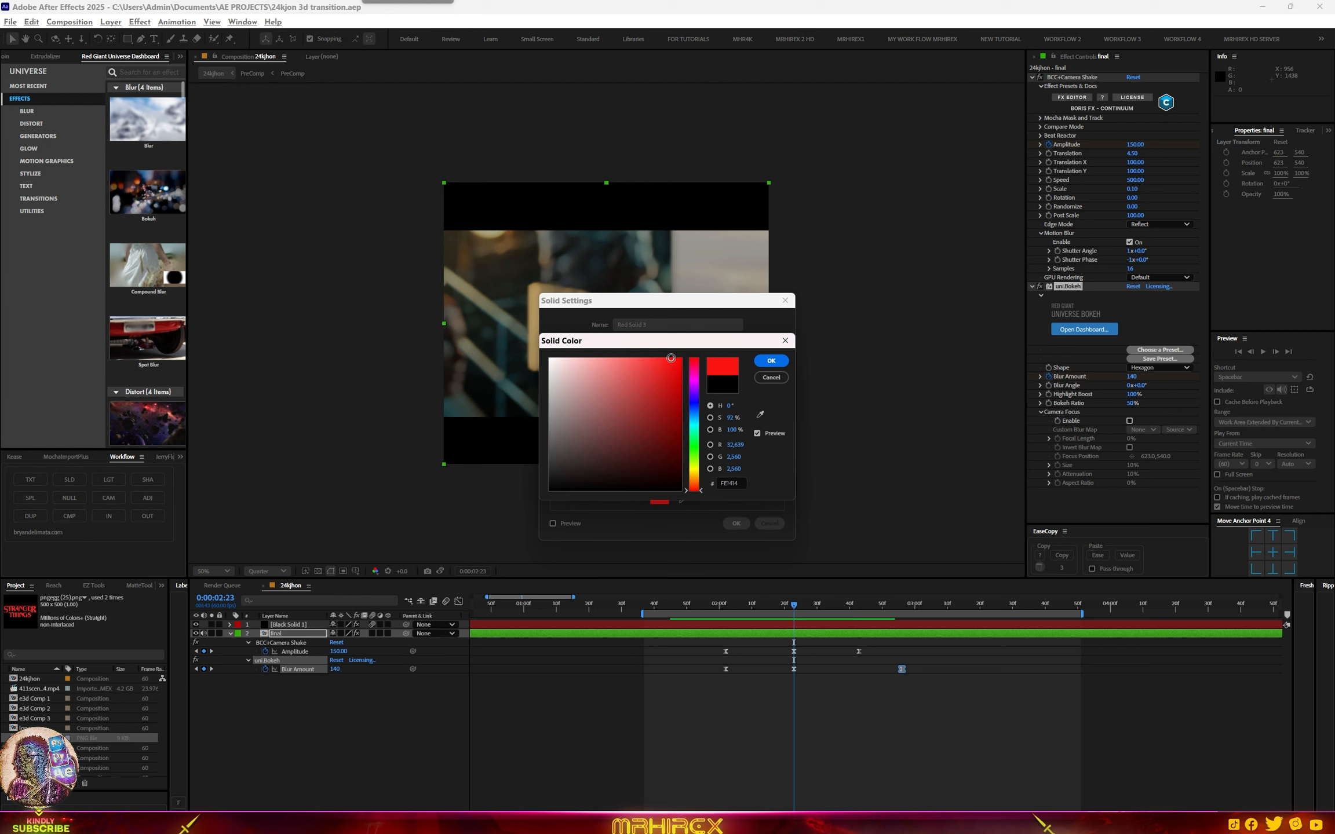
left_click(771, 360)
left_click(734, 522)
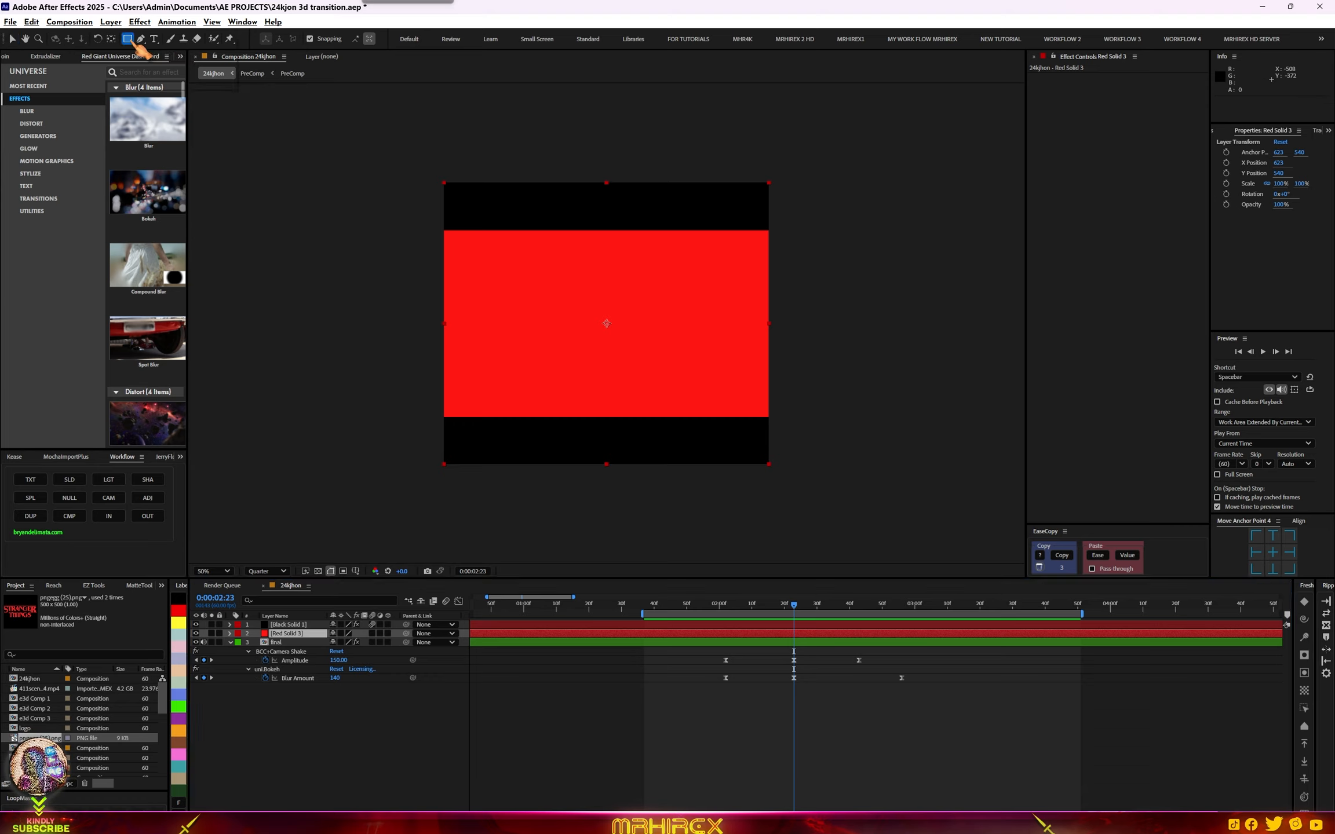
- Add a full-frame ellipse mask to the red solid and invert it so red covers only the outer edges
left_click(130, 41)
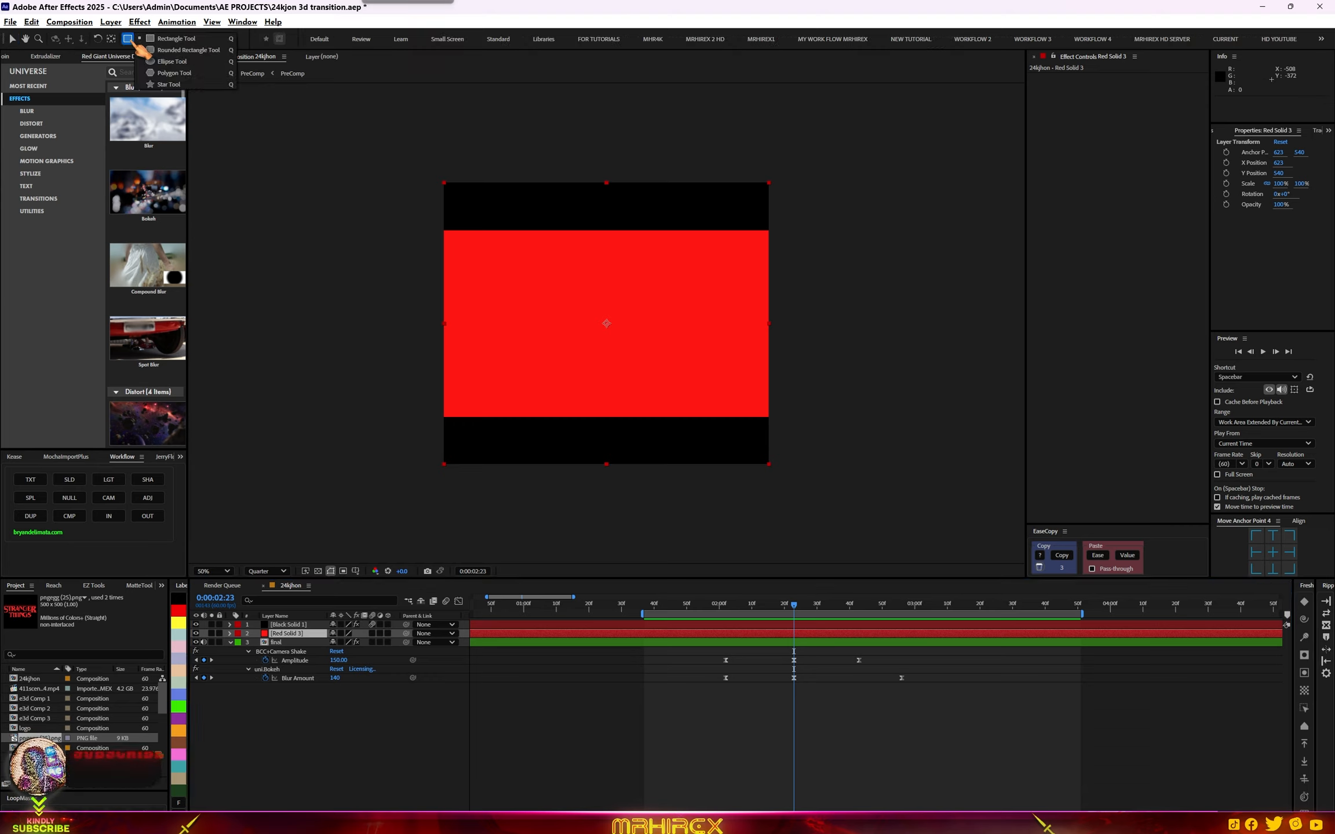
left_click(173, 62)
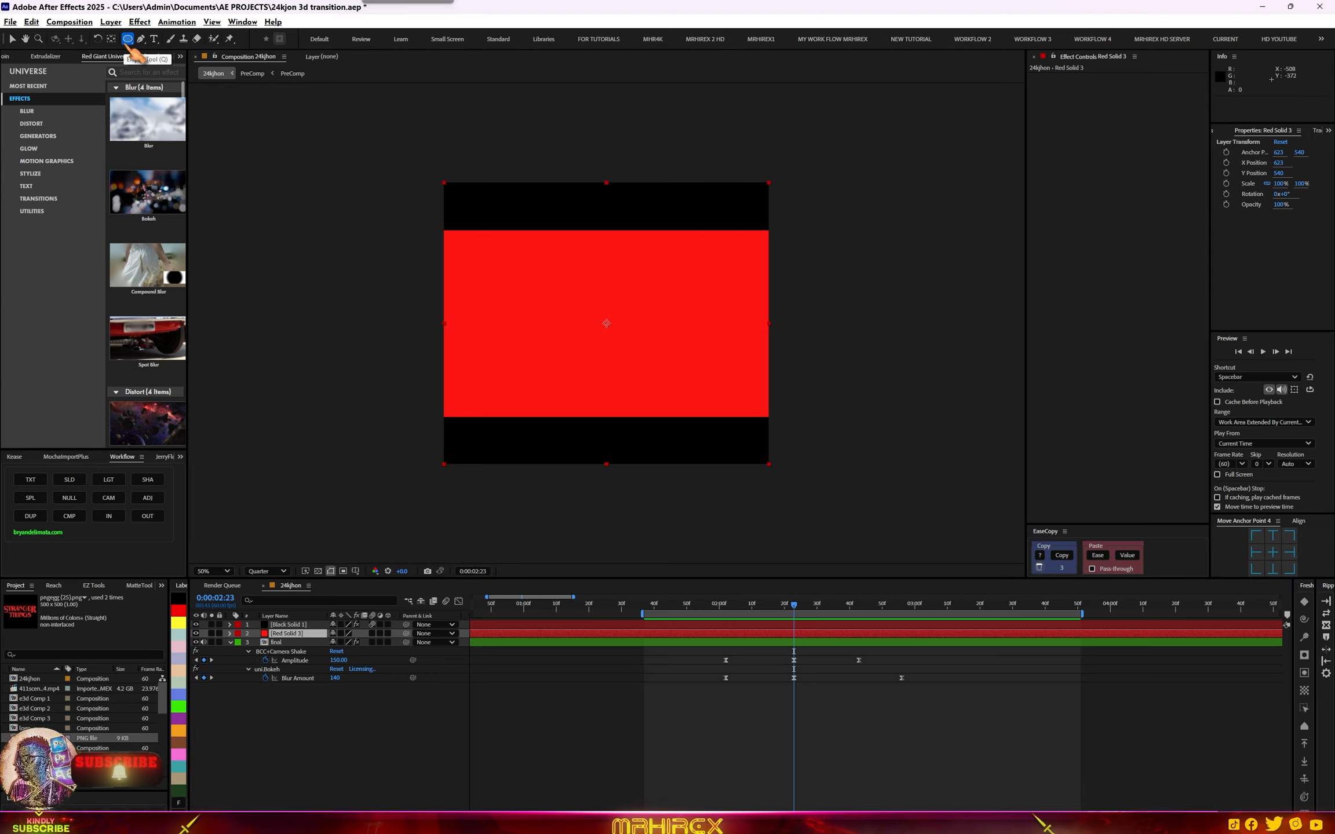
double_click(128, 39)
key("v")
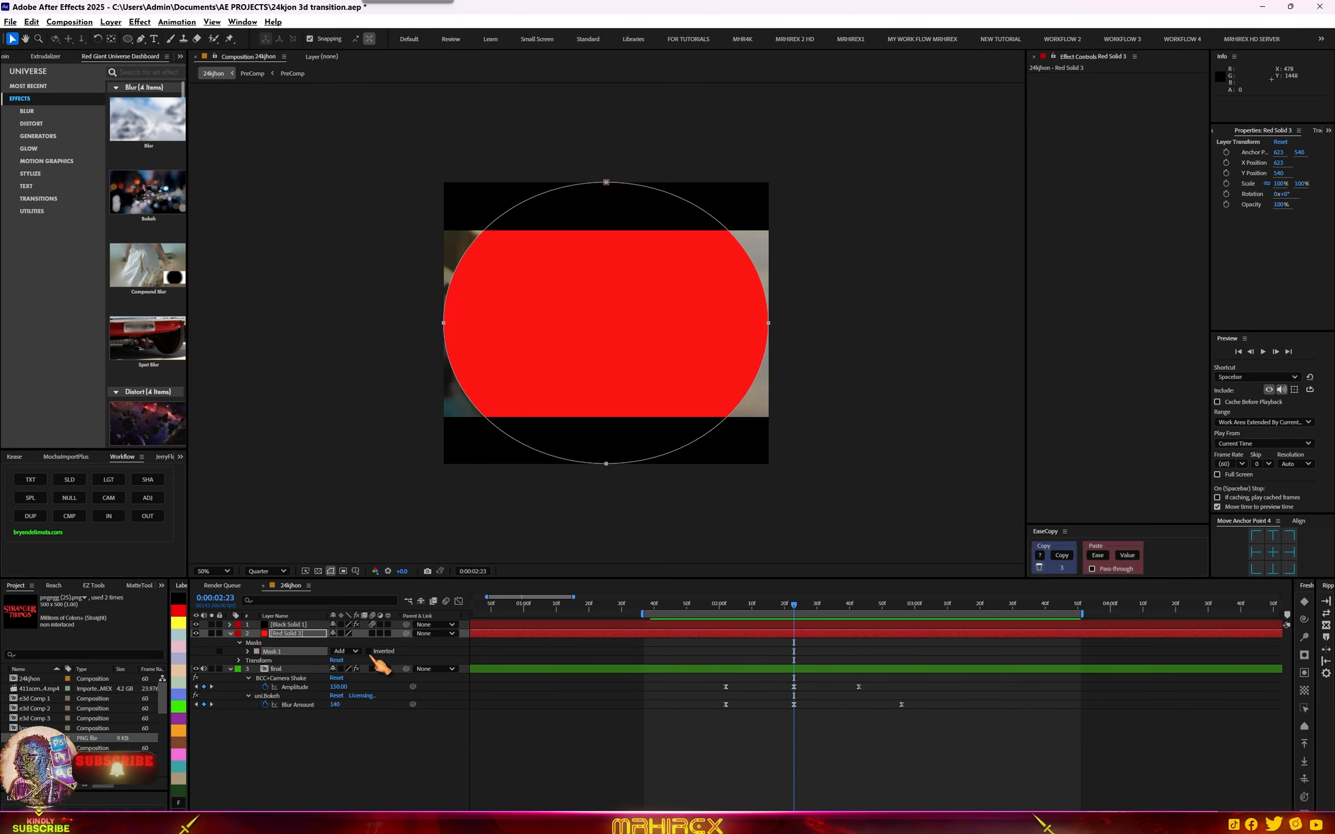
left_click(370, 652)
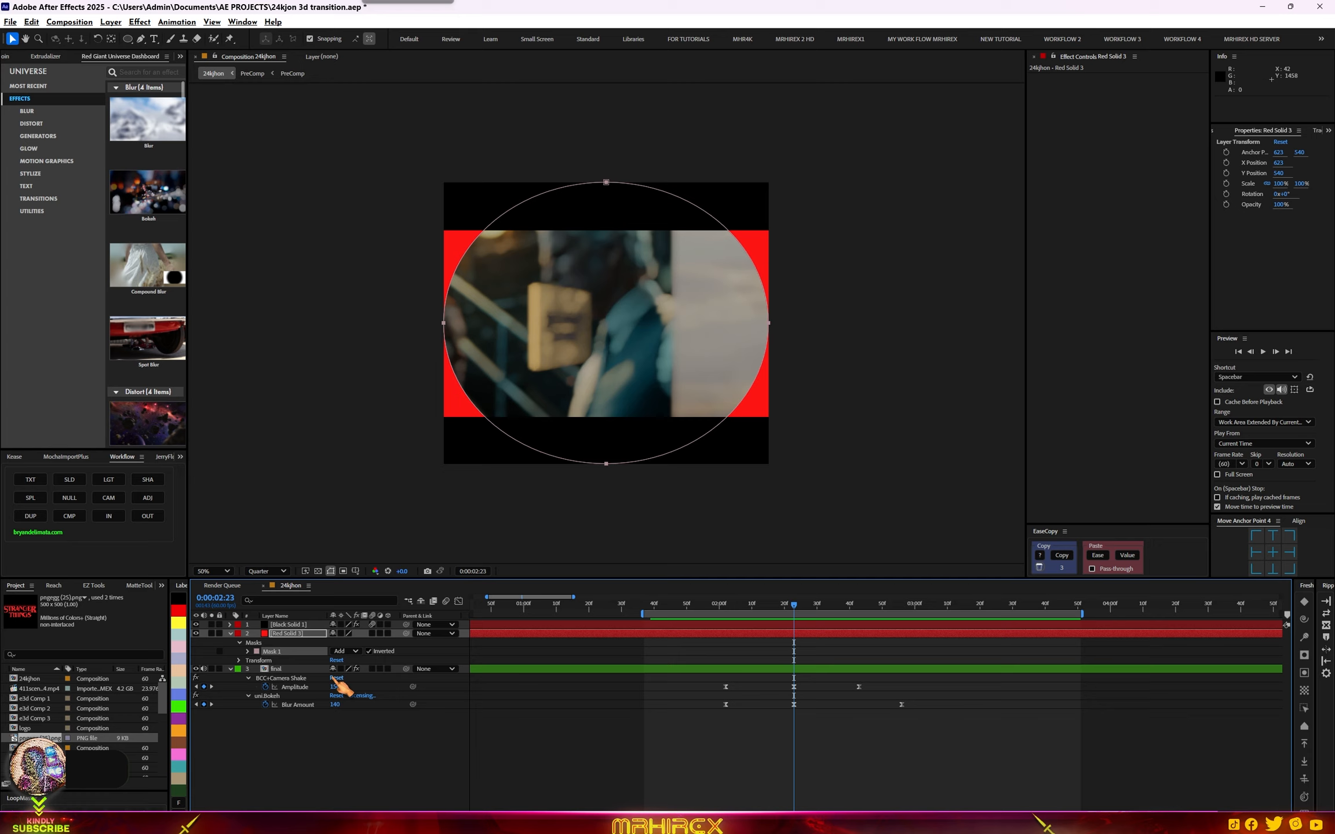
- Feather the red solid's ellipse mask to about 604 pixels
key("F2")
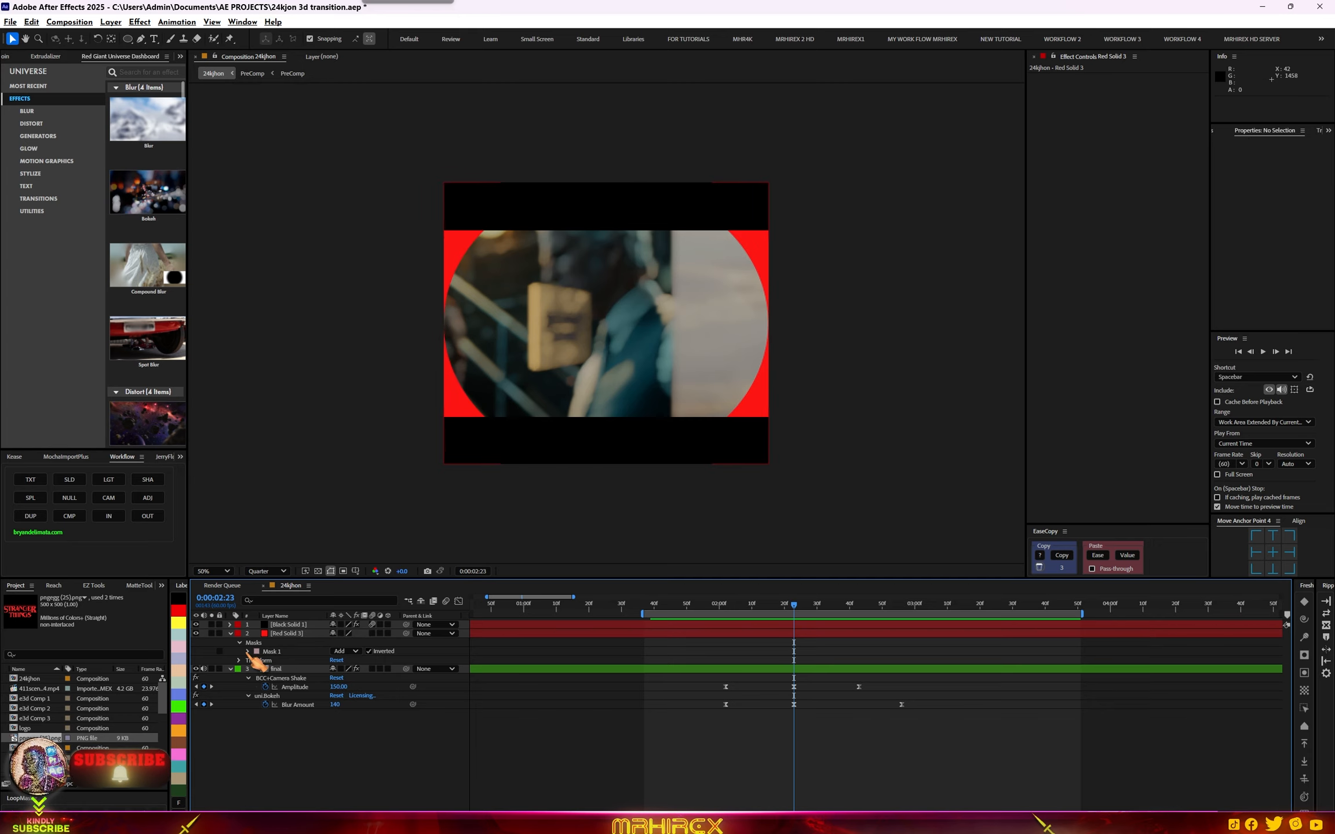
left_click(248, 652)
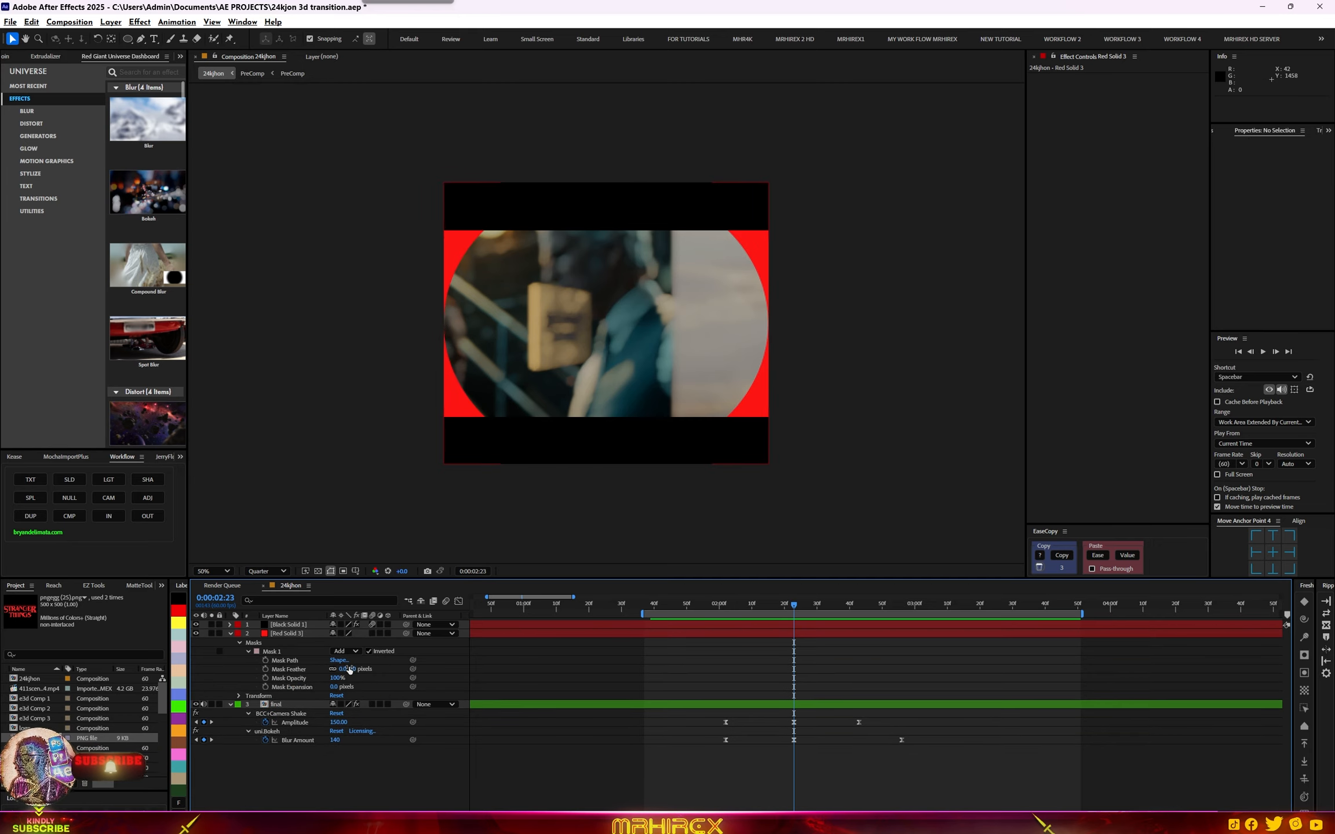
left_click_drag(354, 671, 655, 655)
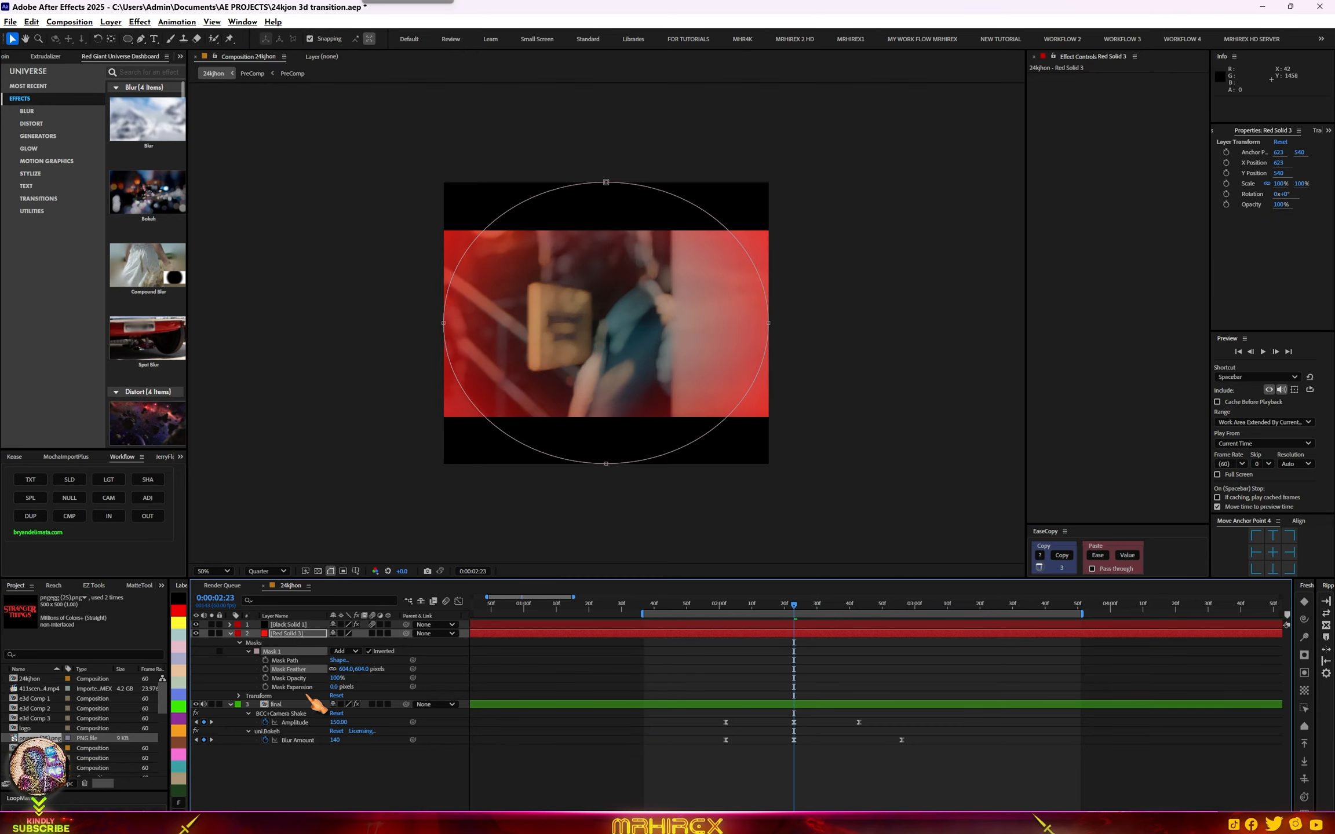
- Keyframe the red solid's Opacity at about 30% on 0:00:02:23
key("t")
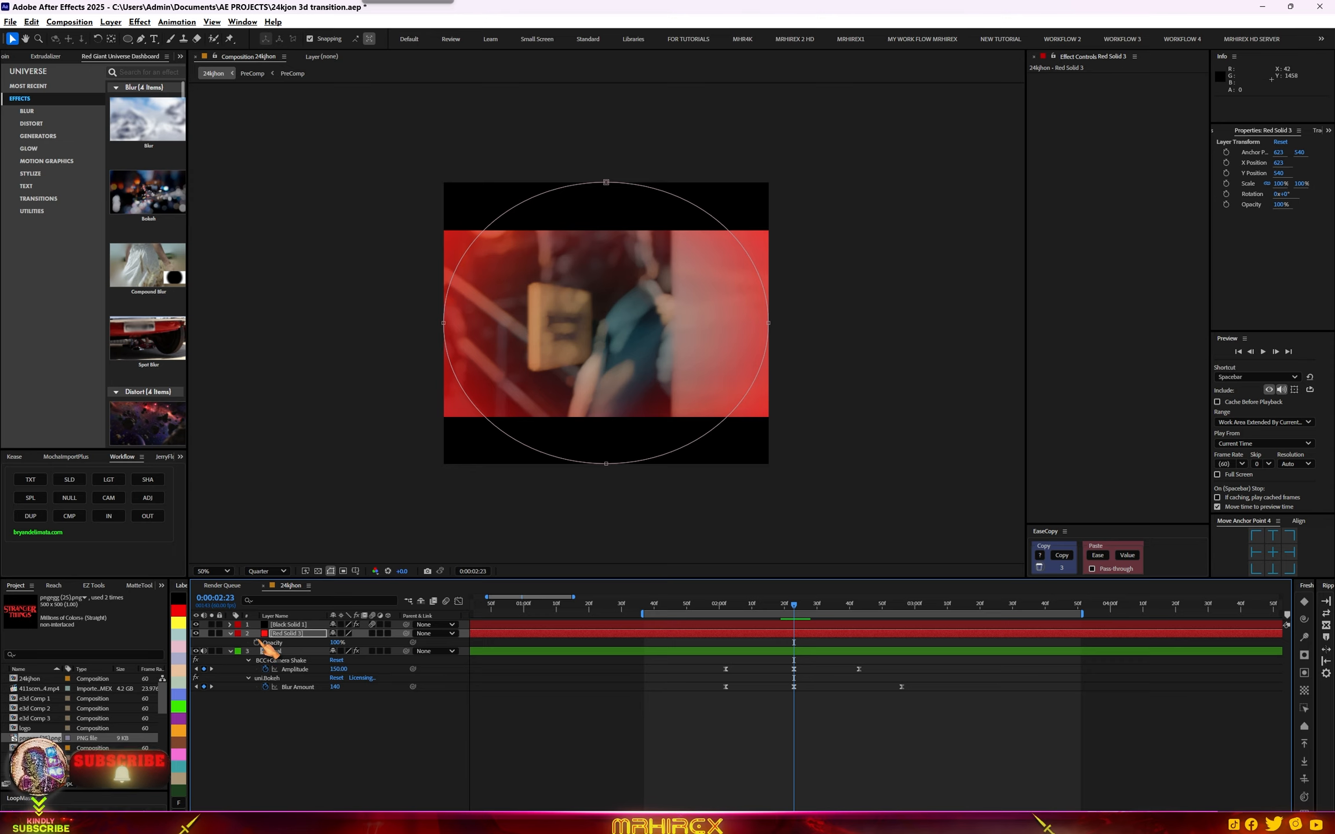
left_click(267, 643)
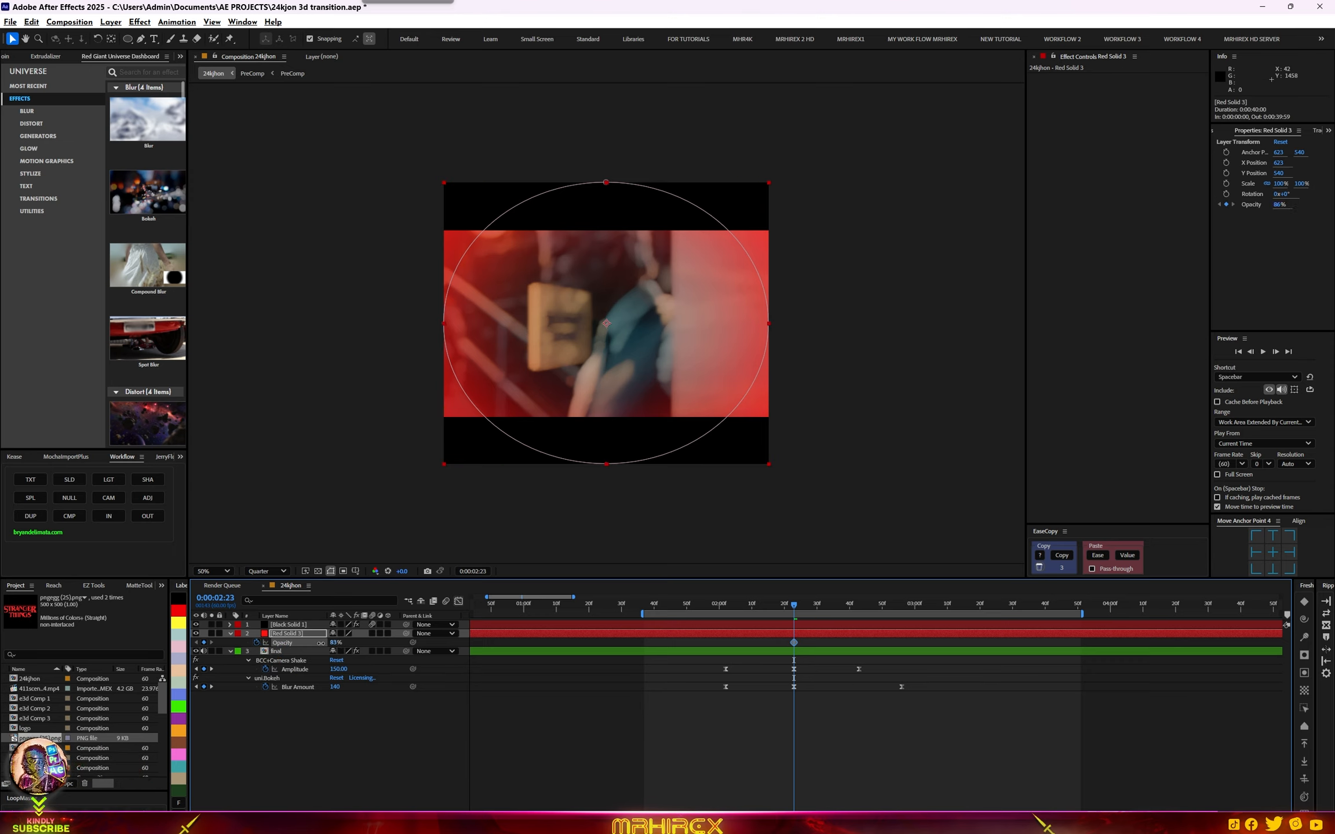
left_click_drag(302, 654, 300, 655)
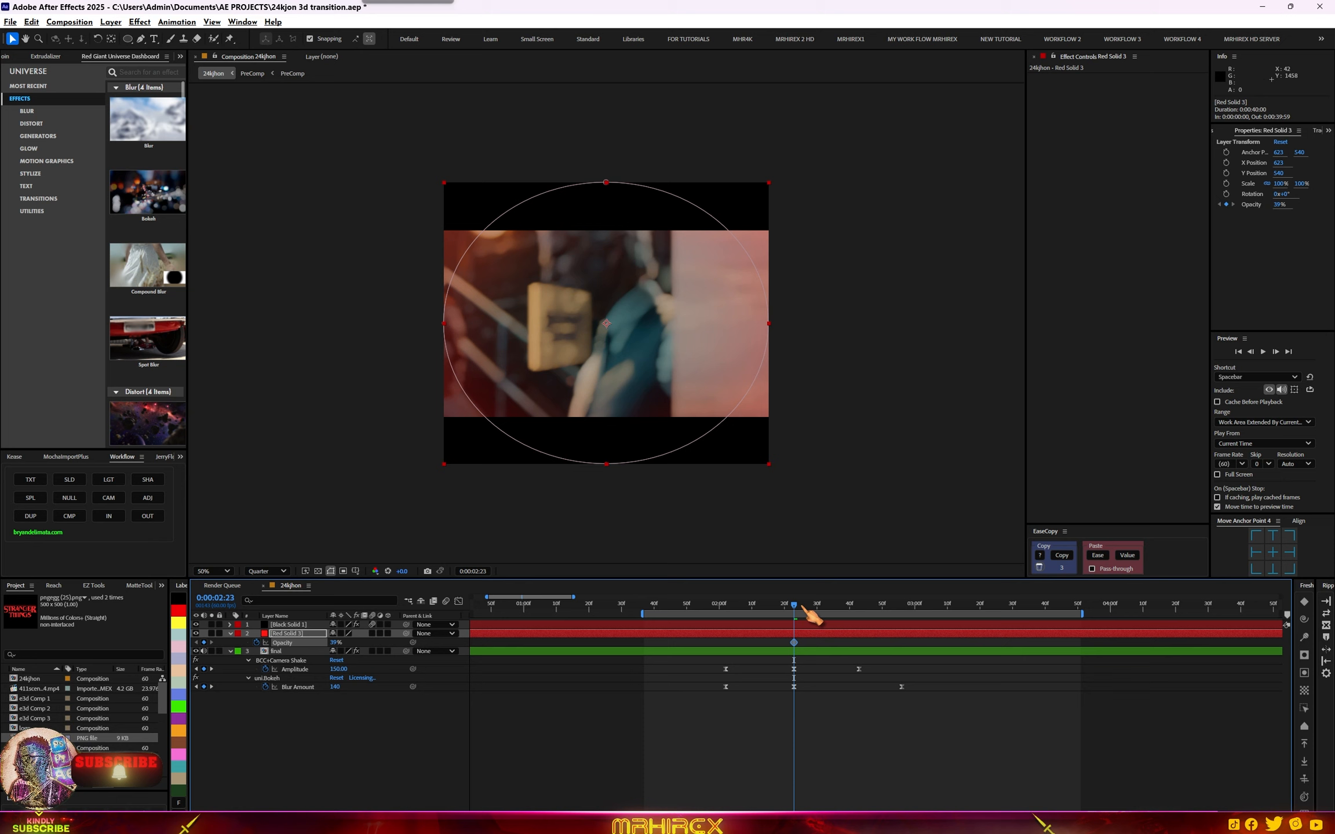
- Add Opacity keyframes of 0% to the red solid on 0:00:02:02 and 0:00:02:43
left_click_drag(781, 616, 723, 630)
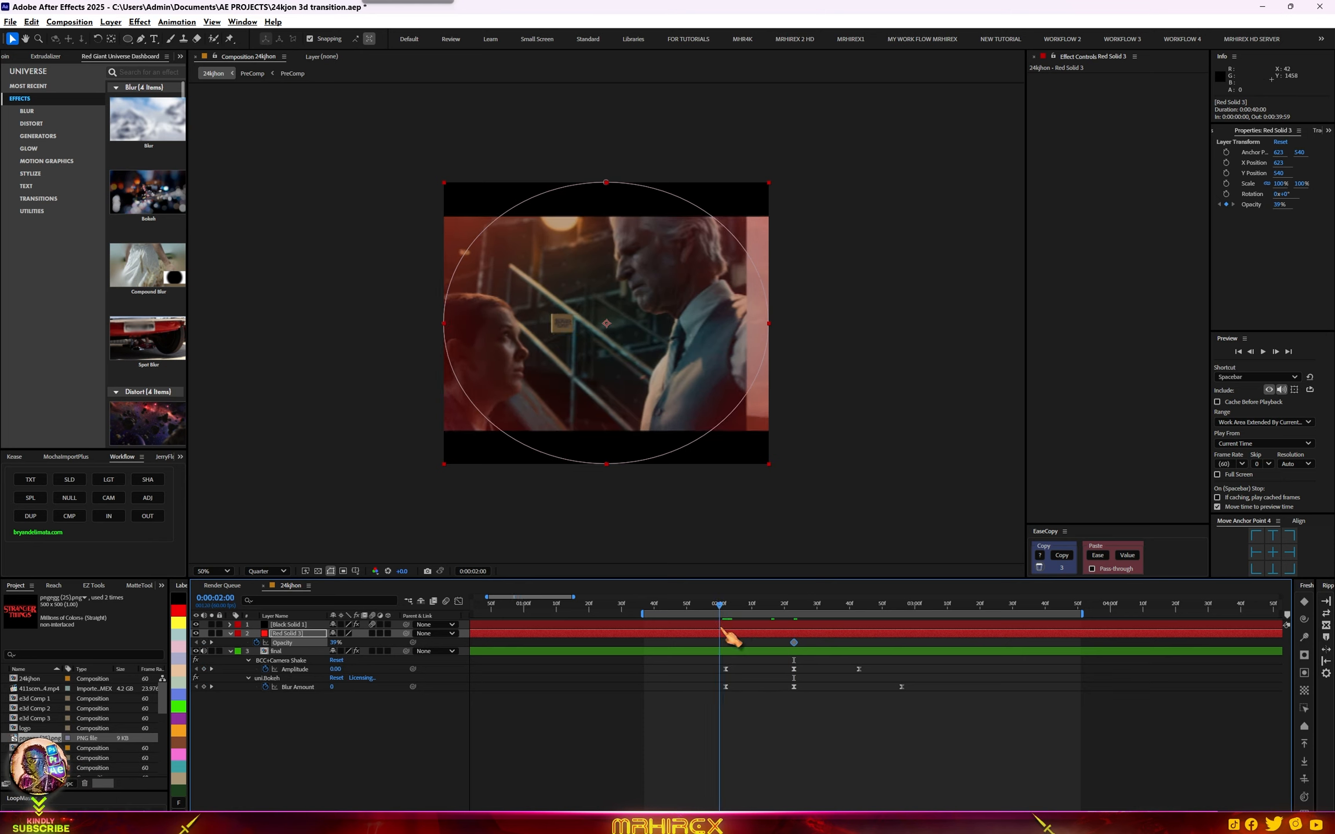
key("k")
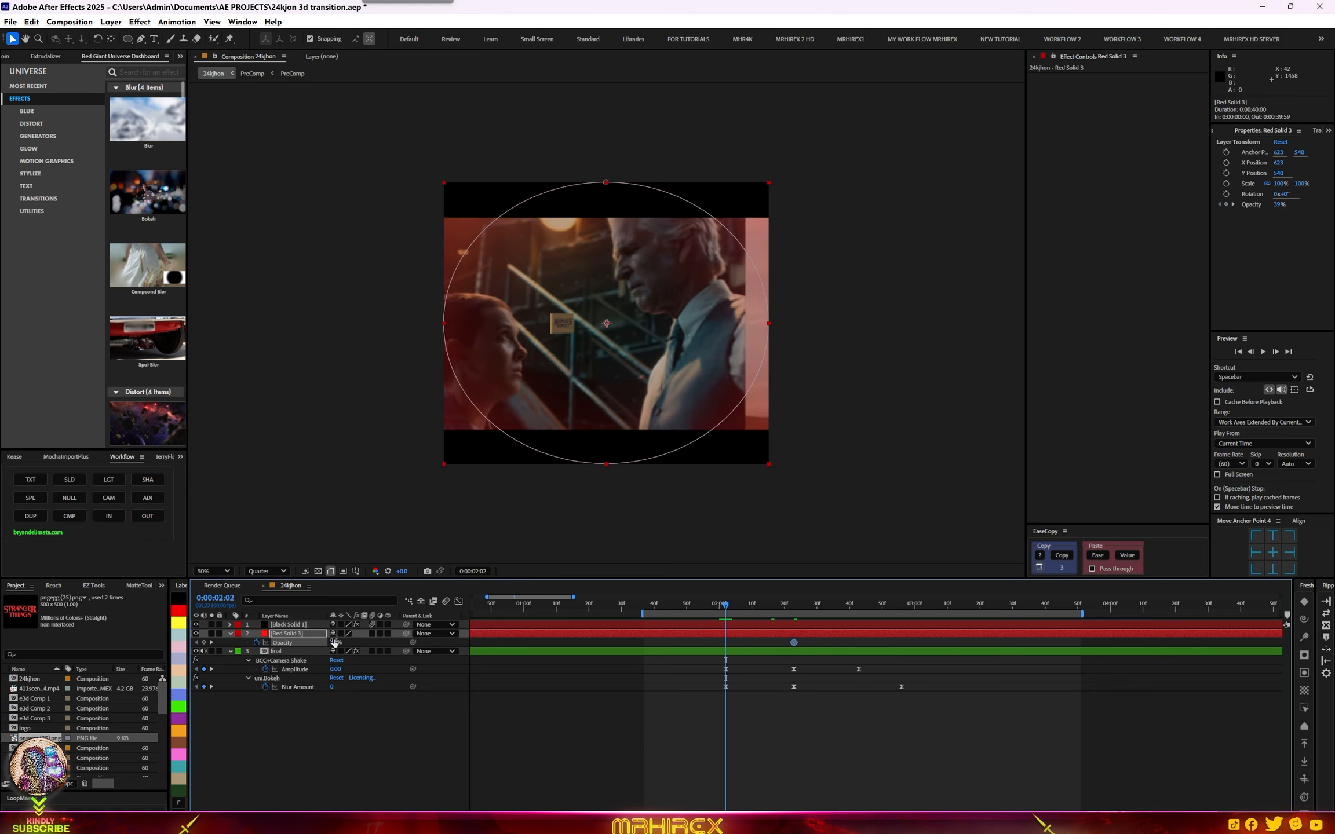
left_click_drag(334, 642, 313, 643)
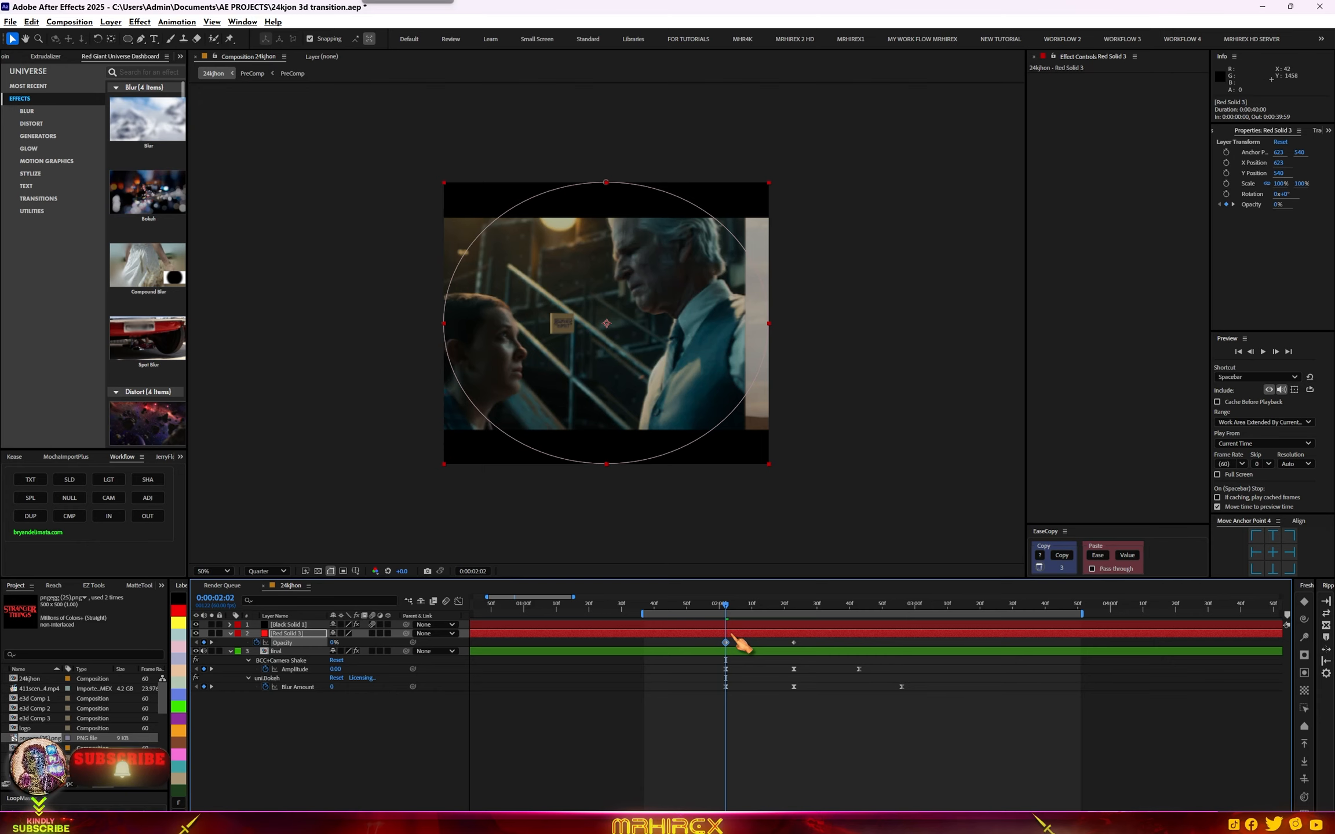
key("k")
key("k")
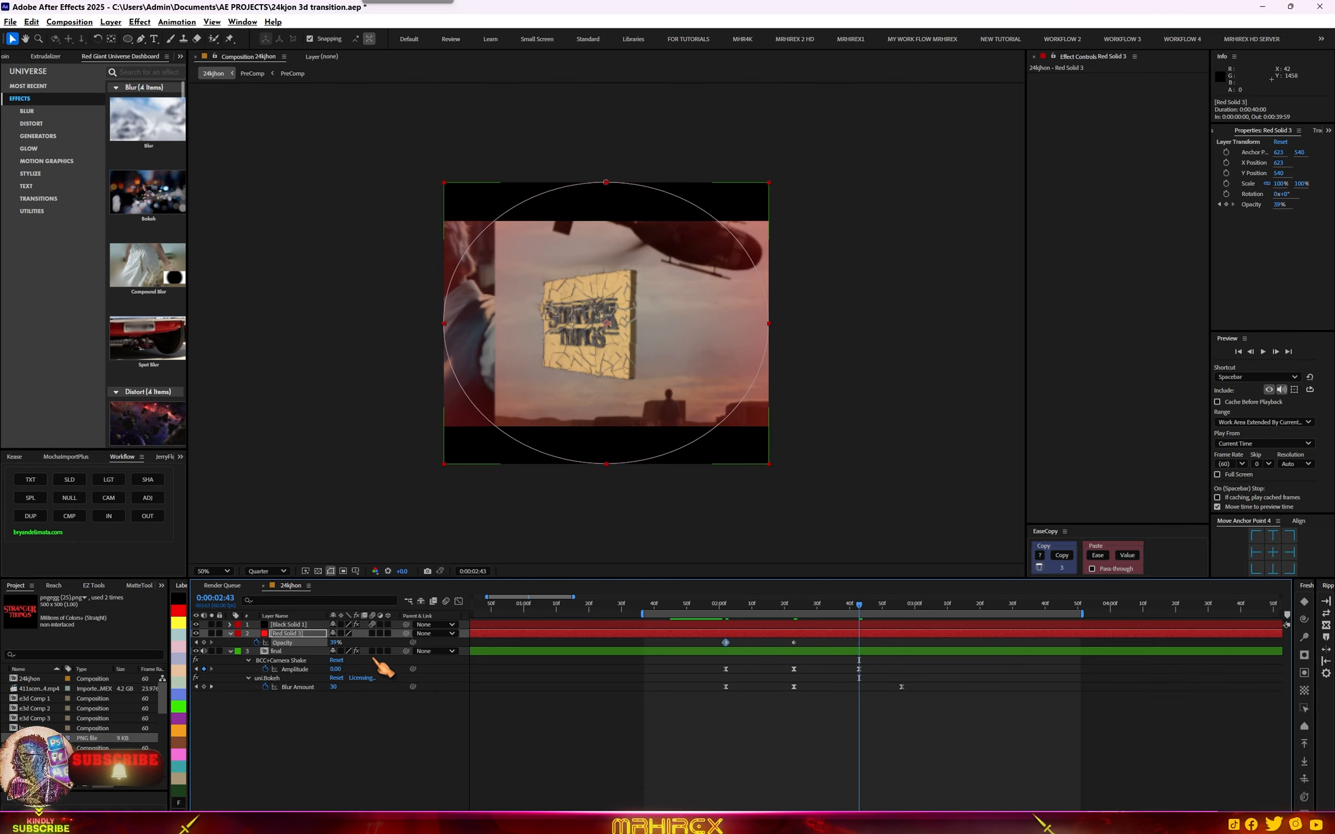
left_click_drag(333, 643, 313, 644)
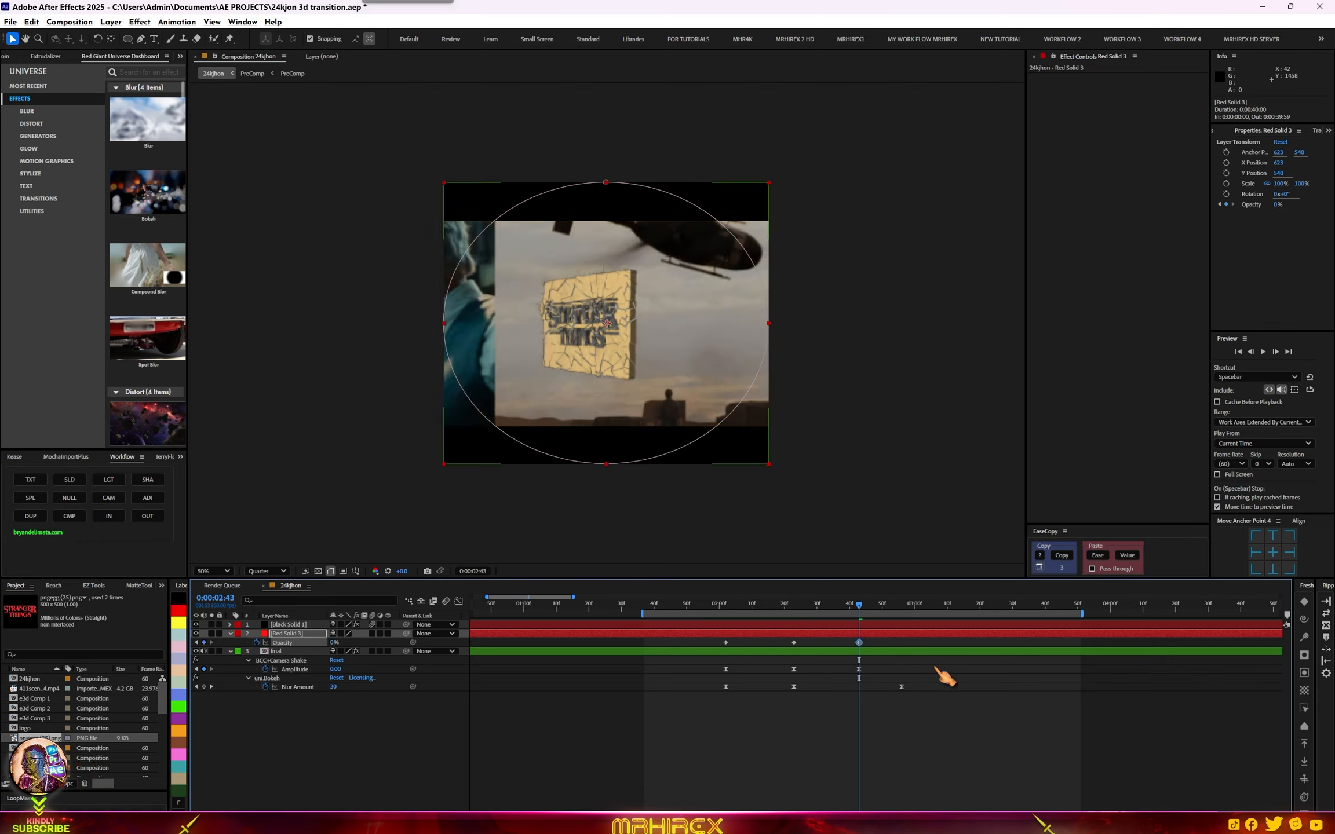
- Move the red solid's last Opacity keyframe to about 0:00:02:53 and apply Easy Ease to all three Opacity keyframes
left_click_drag(861, 643, 679, 653)
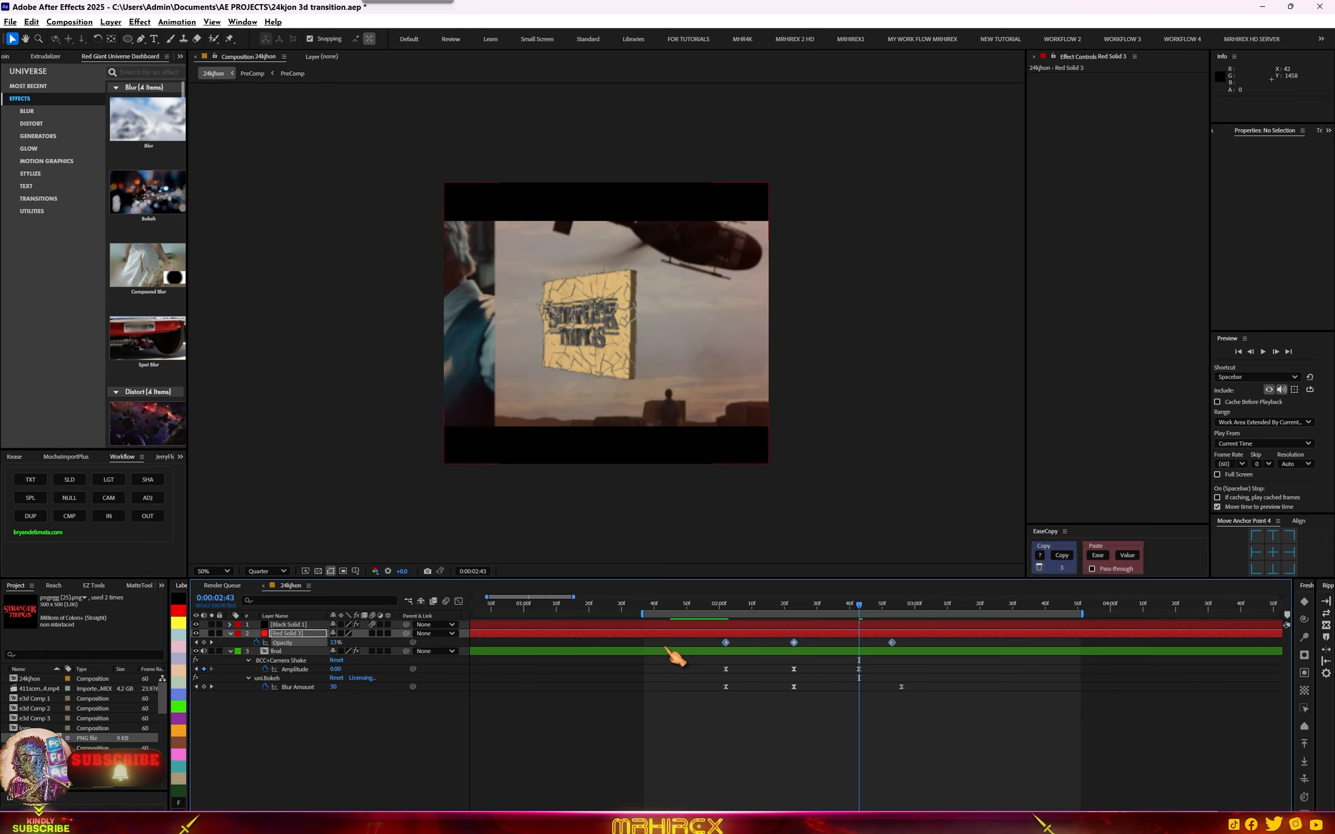
key("F9")
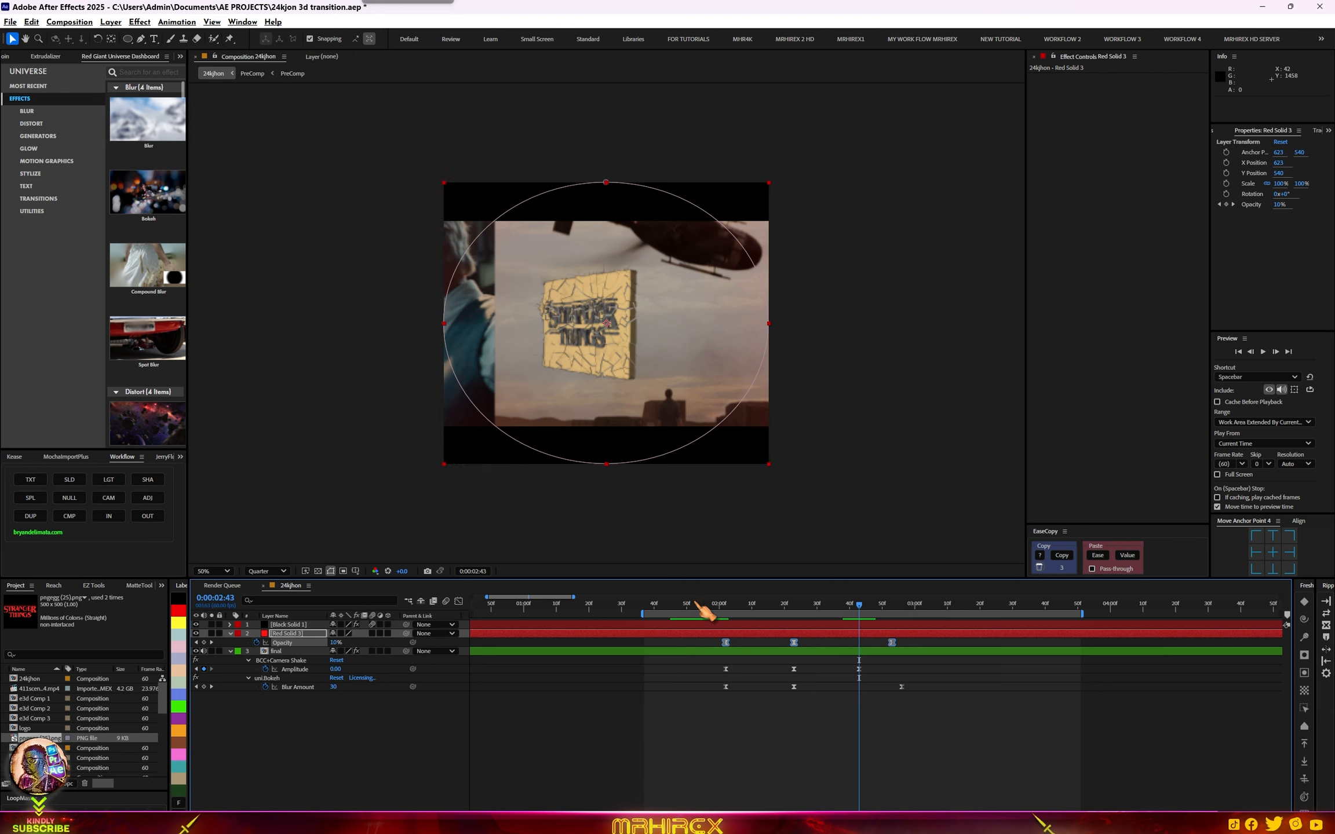
- Preview the transition with the red edge flash from just before the first Opacity keyframe
left_click(697, 605)
left_click(708, 652)
key("space")
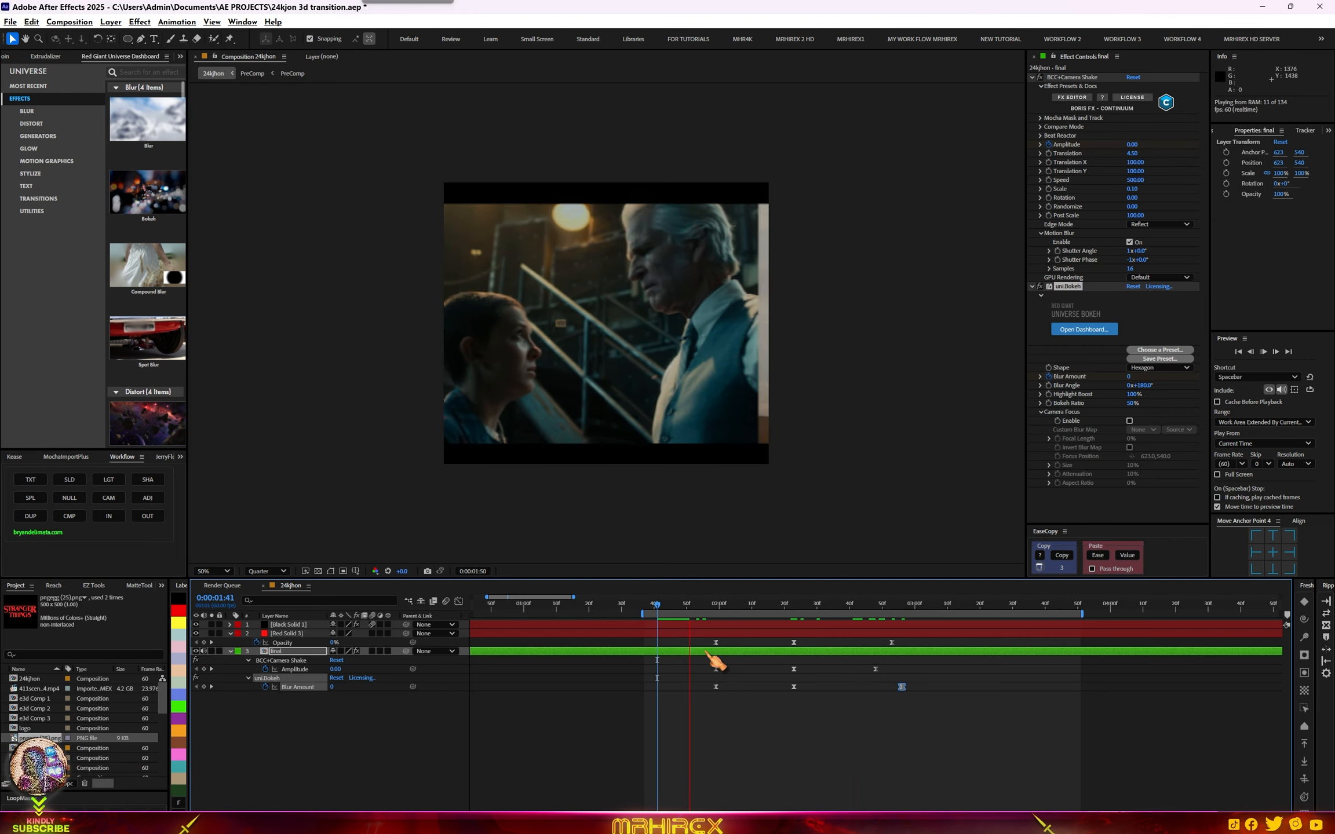